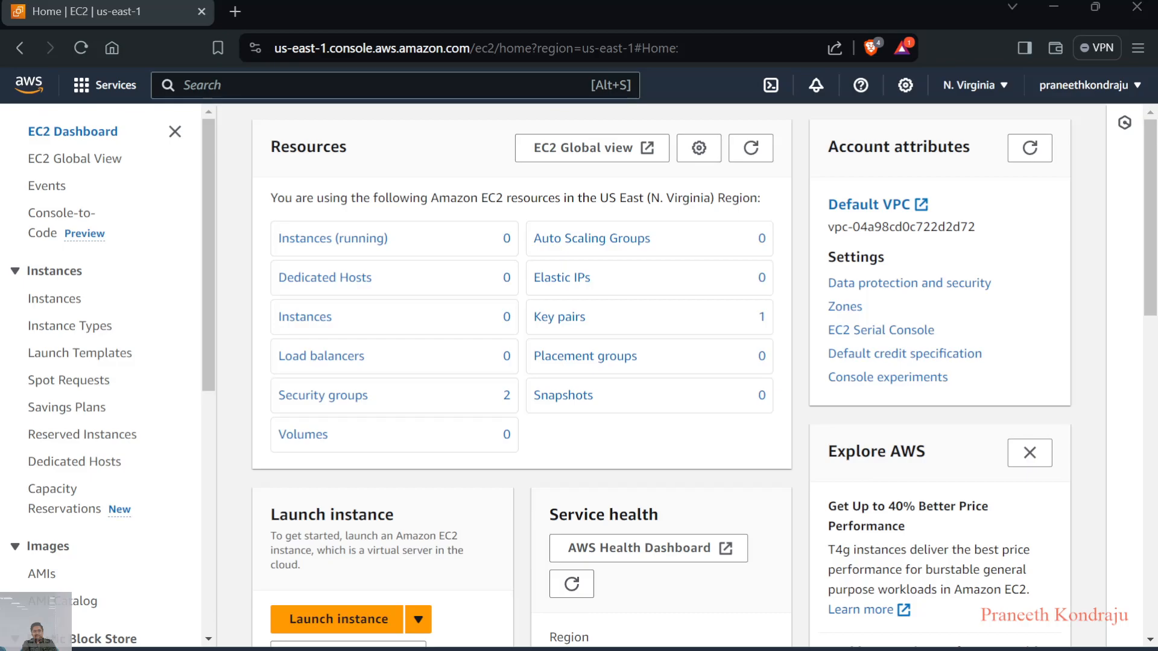
# Open the EC2 Auto Scaling Groups page and start creating a new Auto Scaling group
pyautogui.scroll(-3, 104, 382)
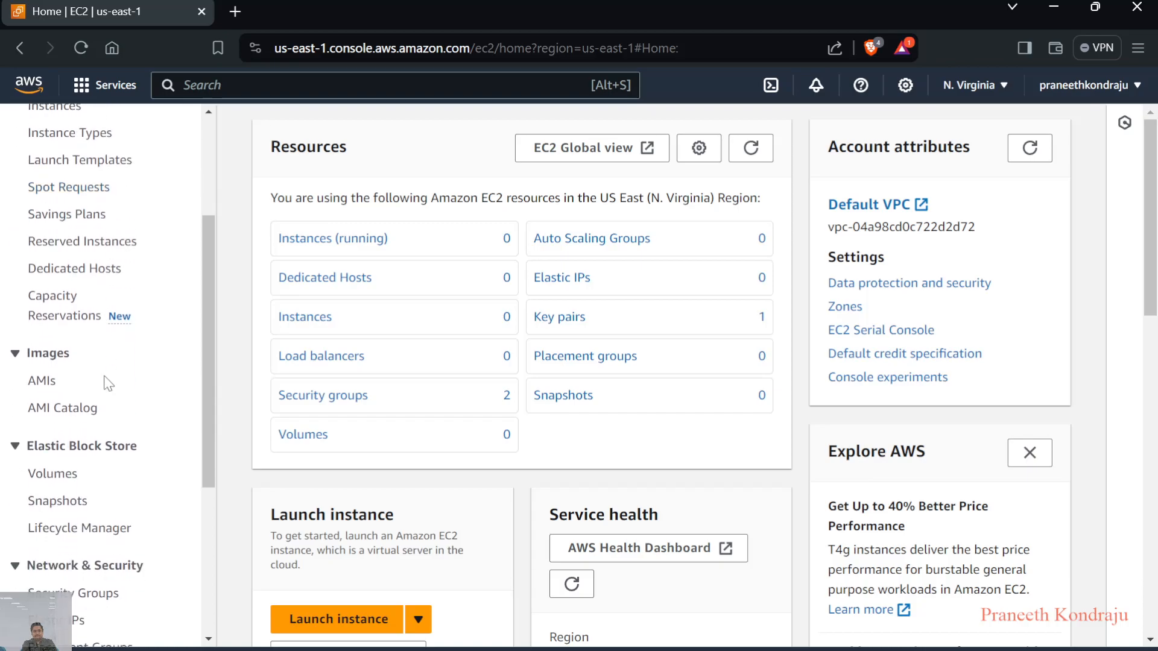
pyautogui.scroll(-3, 105, 383)
pyautogui.scroll(-2, 108, 384)
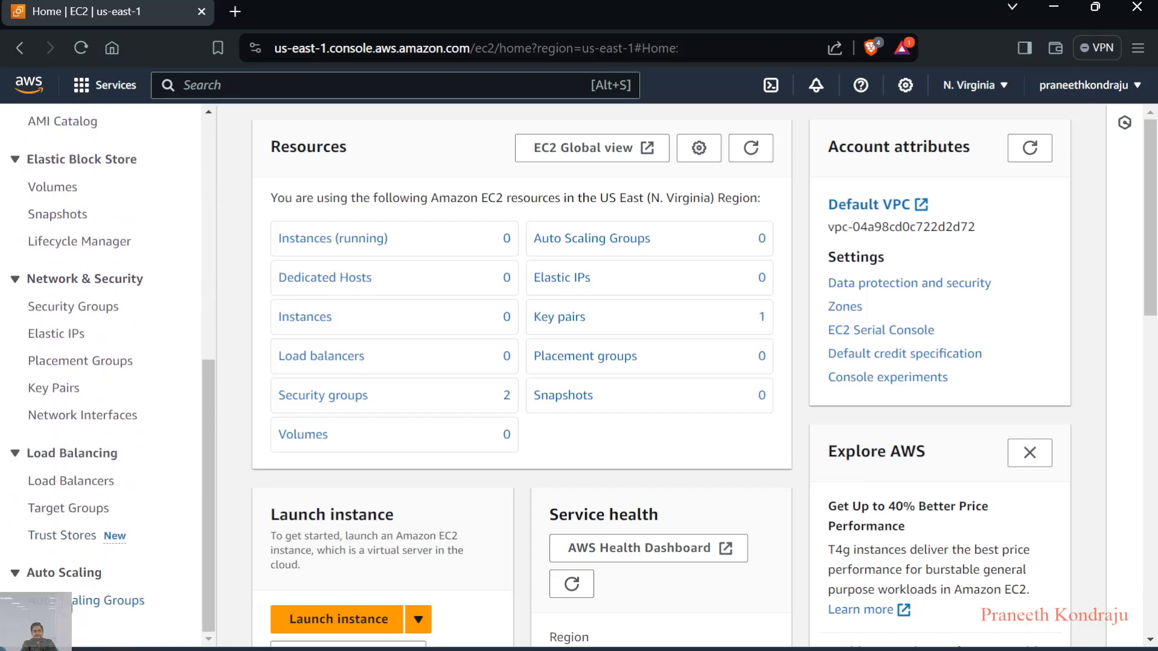
pyautogui.click(109, 600)
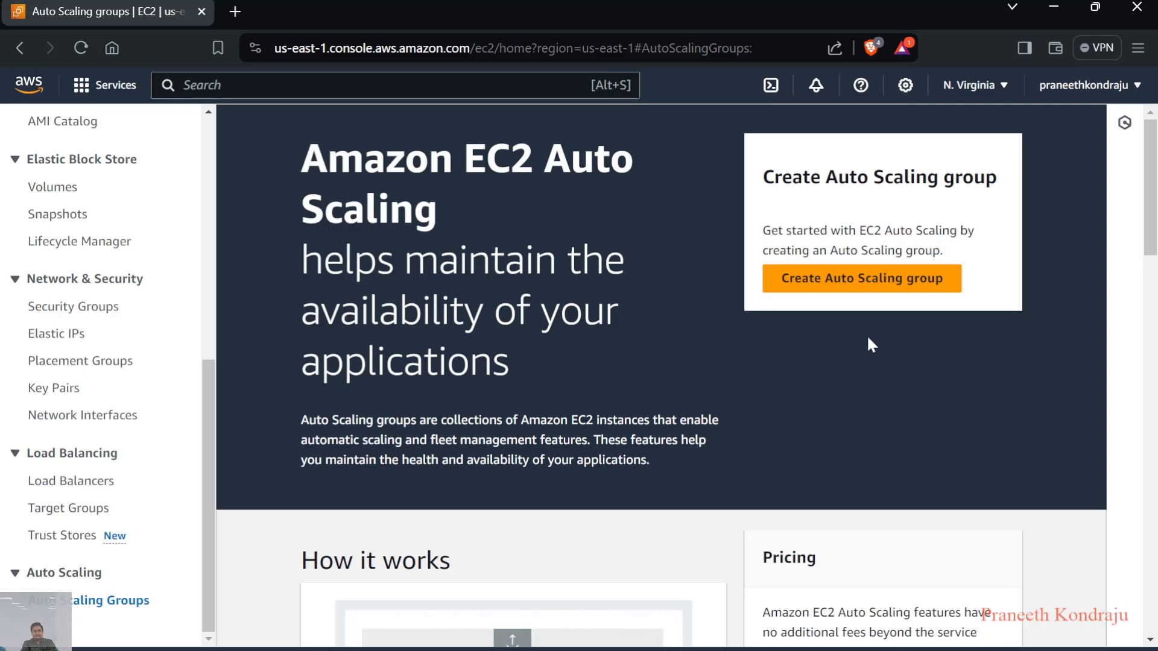
pyautogui.click(843, 287)
# Name the Auto Scaling group Demo-ASG
pyautogui.click(618, 377)
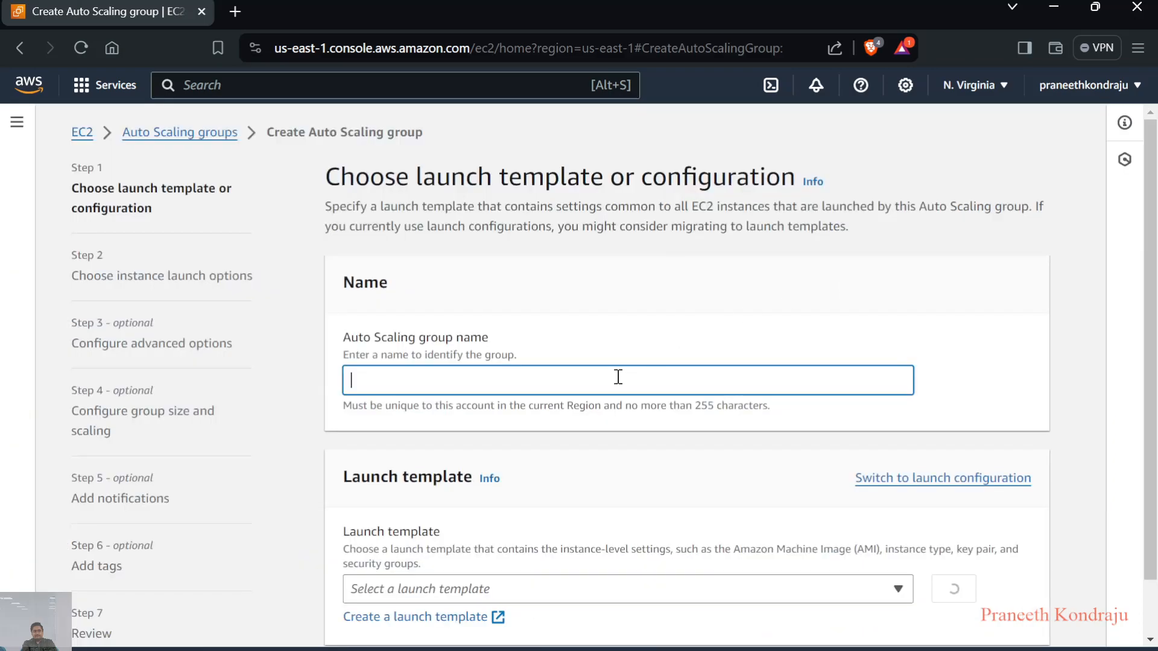
pyautogui.write('Demo-ASG')
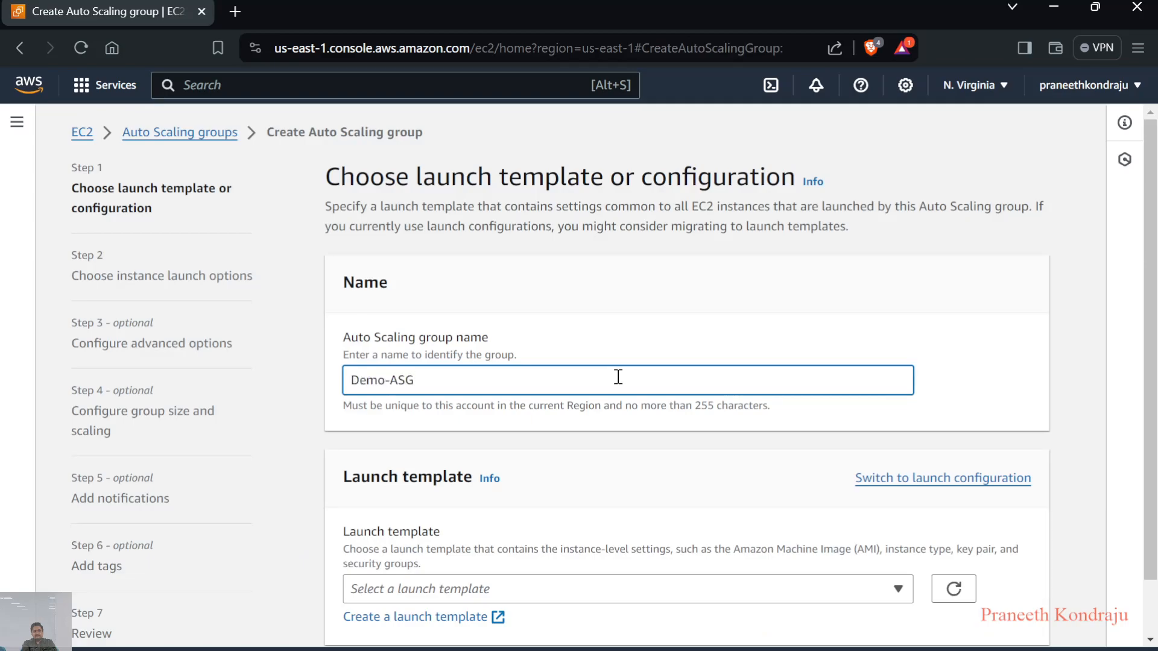
# Choose ASG-Demo-Template as the launch template and continue to the instance launch options
pyautogui.scroll(-1, 618, 378)
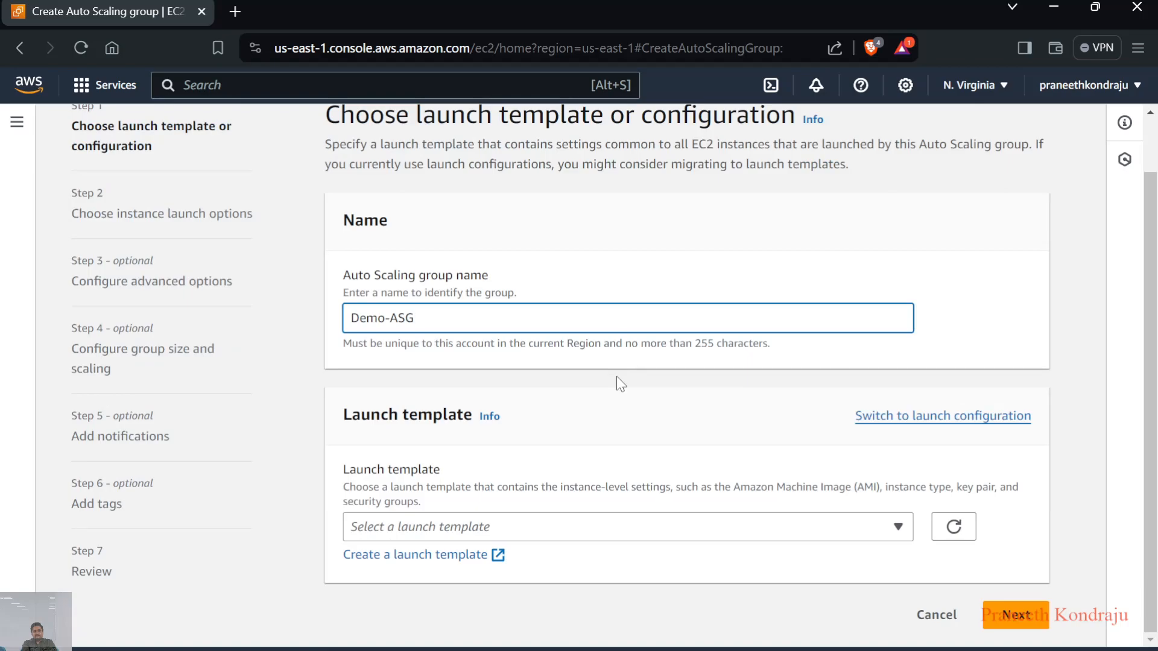
pyautogui.click(588, 544)
pyautogui.click(608, 530)
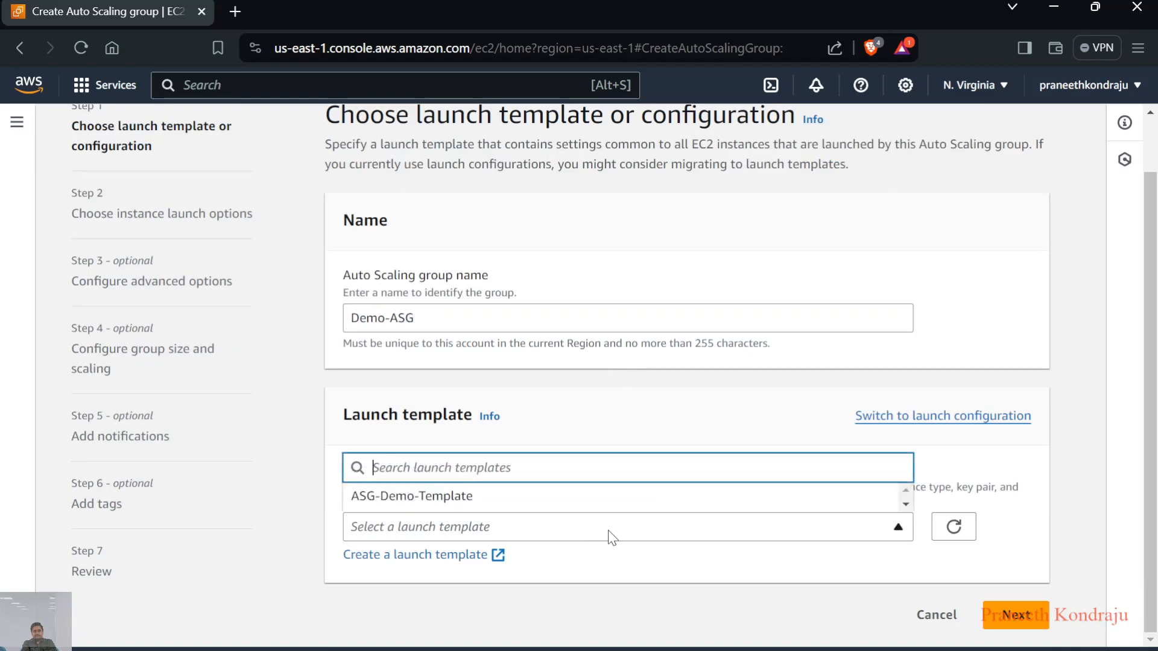
pyautogui.click(534, 494)
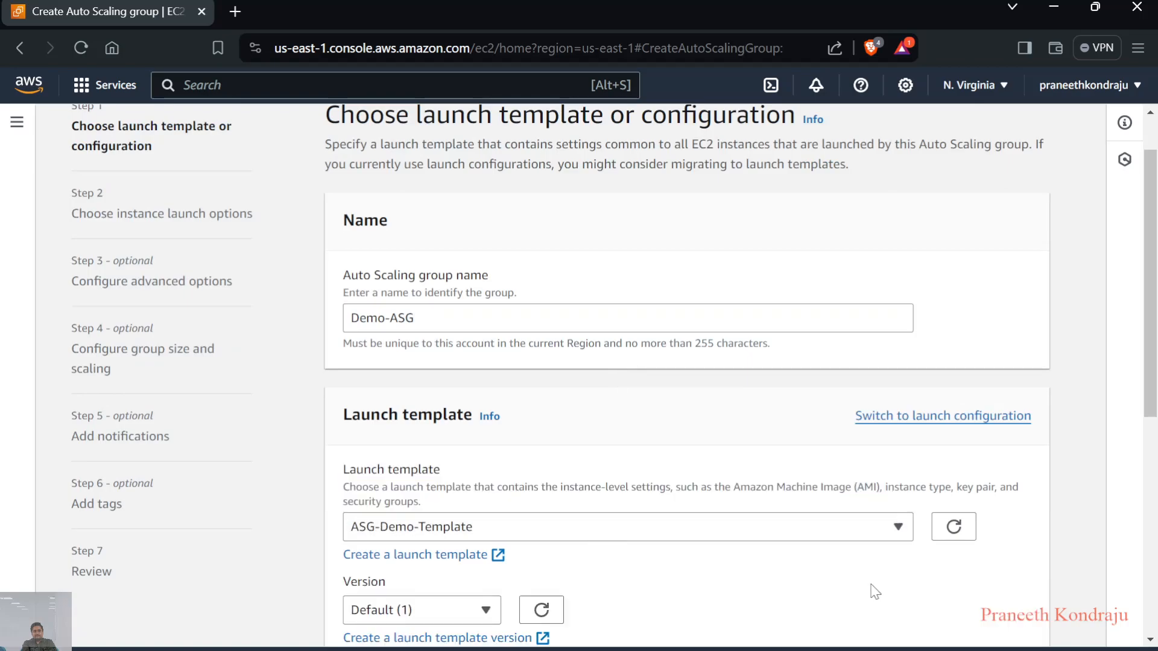
pyautogui.scroll(-7, 752, 567)
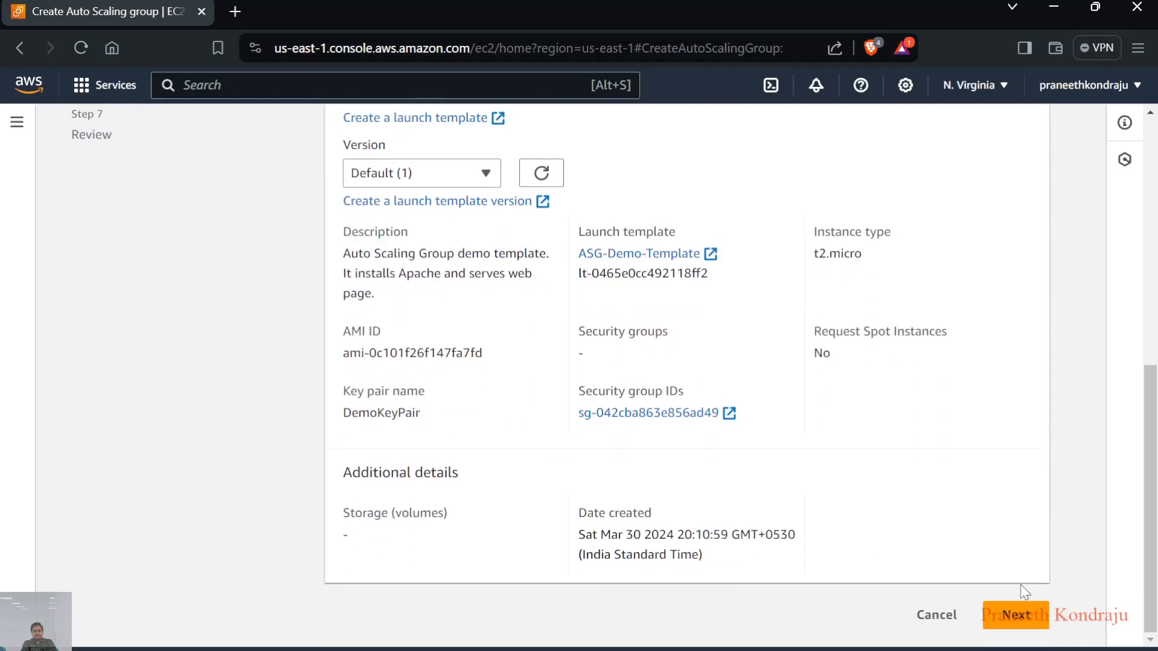
pyautogui.click(1019, 620)
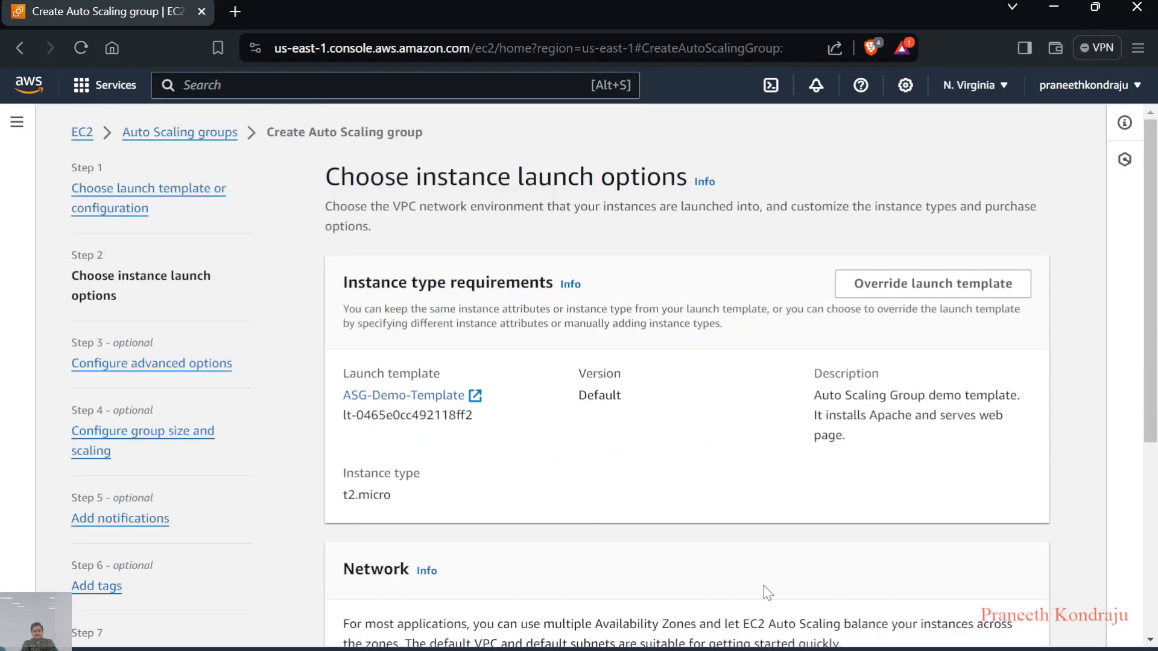
# Select the us-east-1a and us-east-1e subnets for the group's network and continue to the advanced options
pyautogui.scroll(-5, 766, 591)
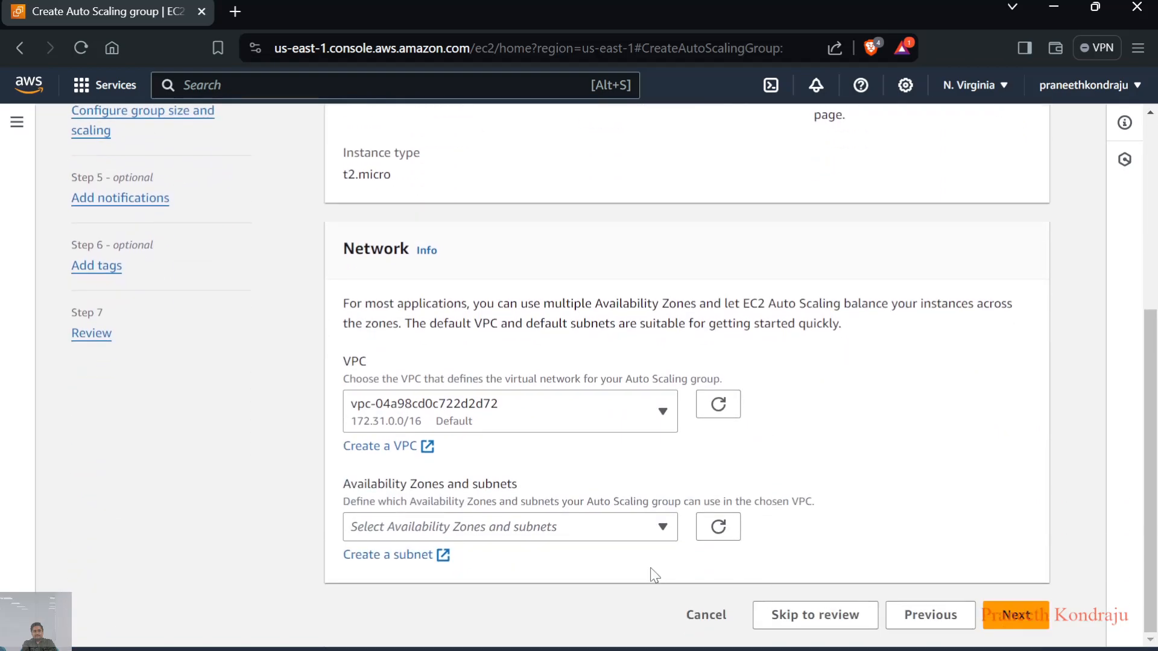
pyautogui.click(628, 526)
pyautogui.click(357, 281)
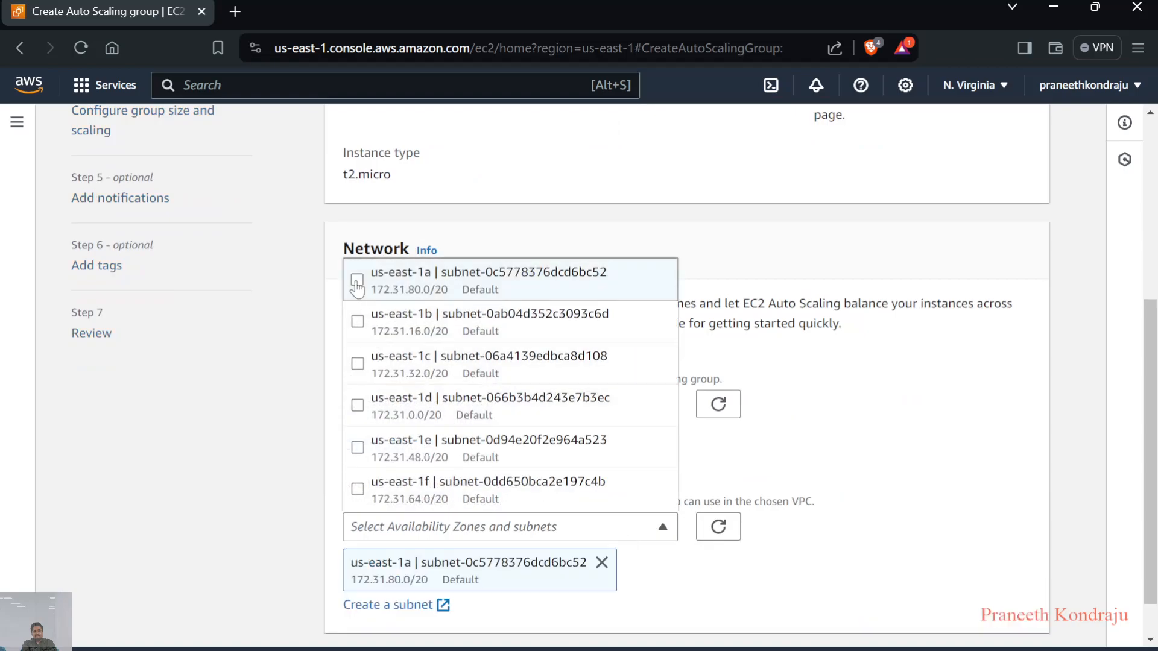
pyautogui.click(357, 448)
pyautogui.scroll(-2, 824, 506)
pyautogui.click(1006, 618)
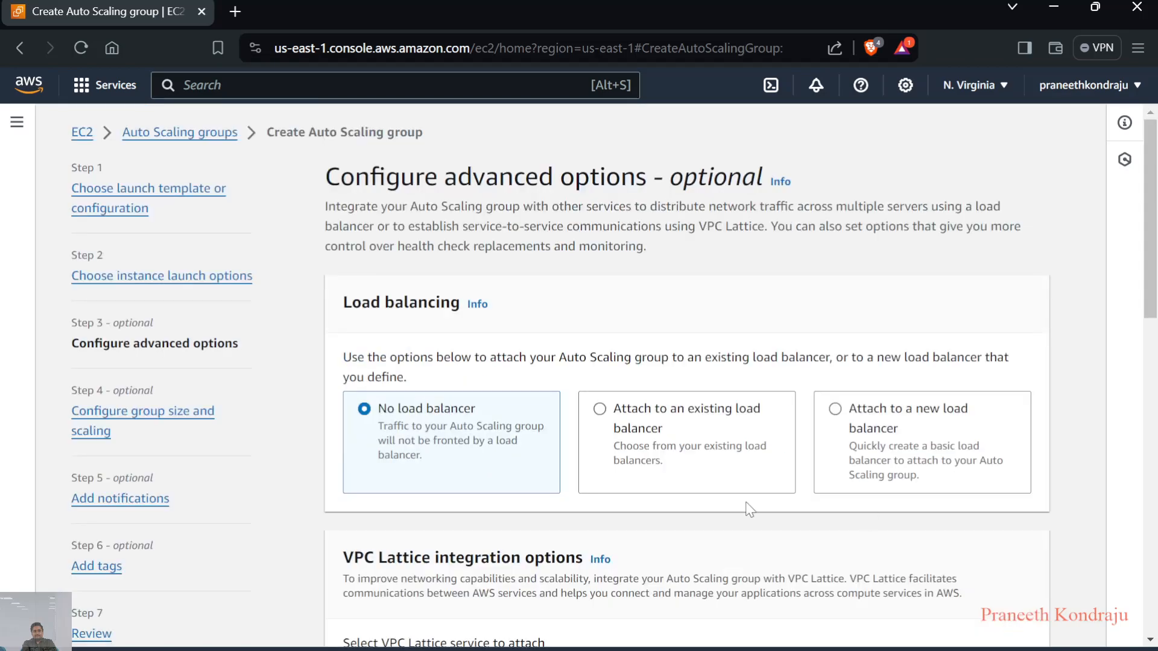
# Attach the group to a new Internet-facing Application Load Balancer named Demo-ASG-LB
pyautogui.scroll(-1, 749, 509)
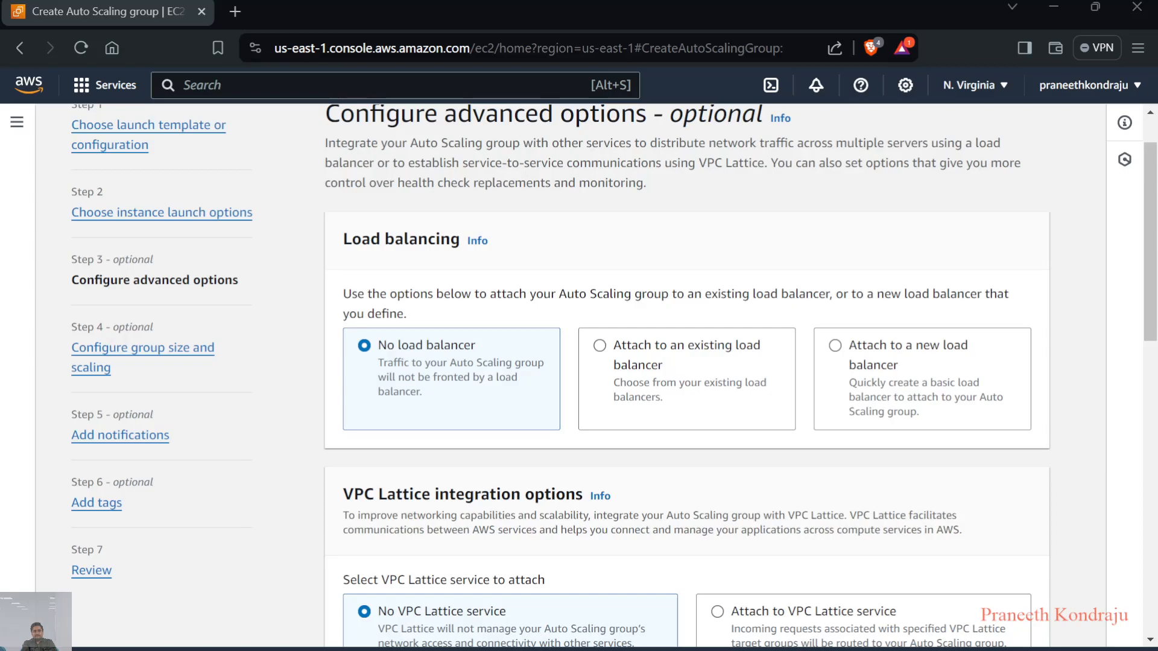
pyautogui.click(836, 346)
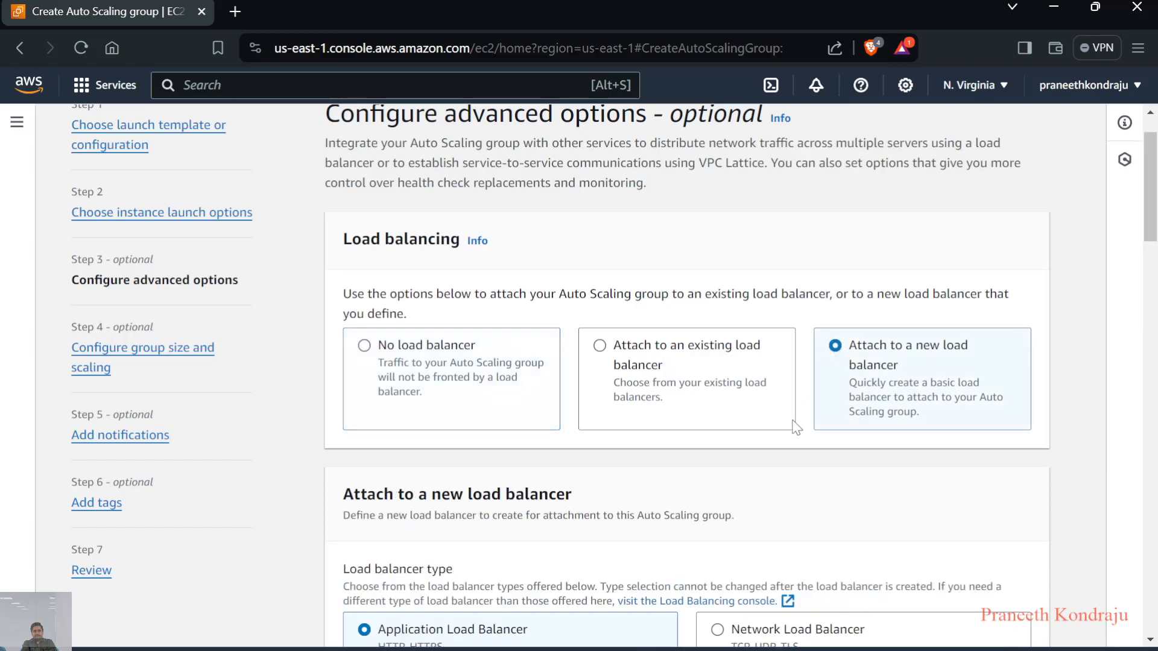
pyautogui.scroll(-4, 796, 427)
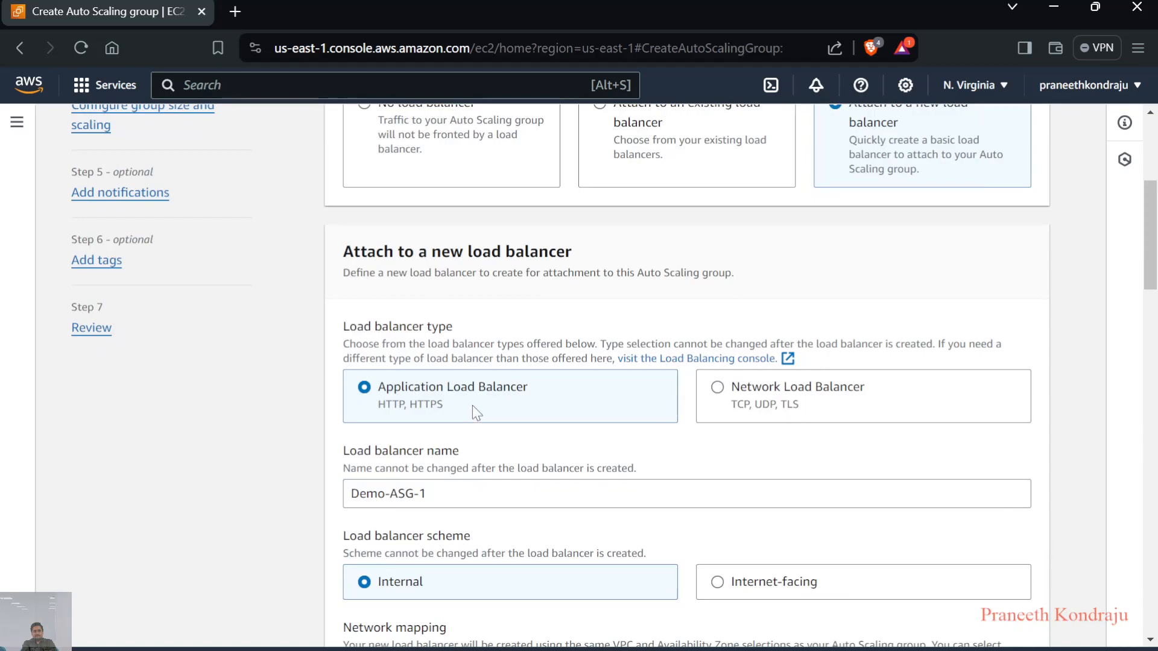
pyautogui.scroll(-3, 489, 425)
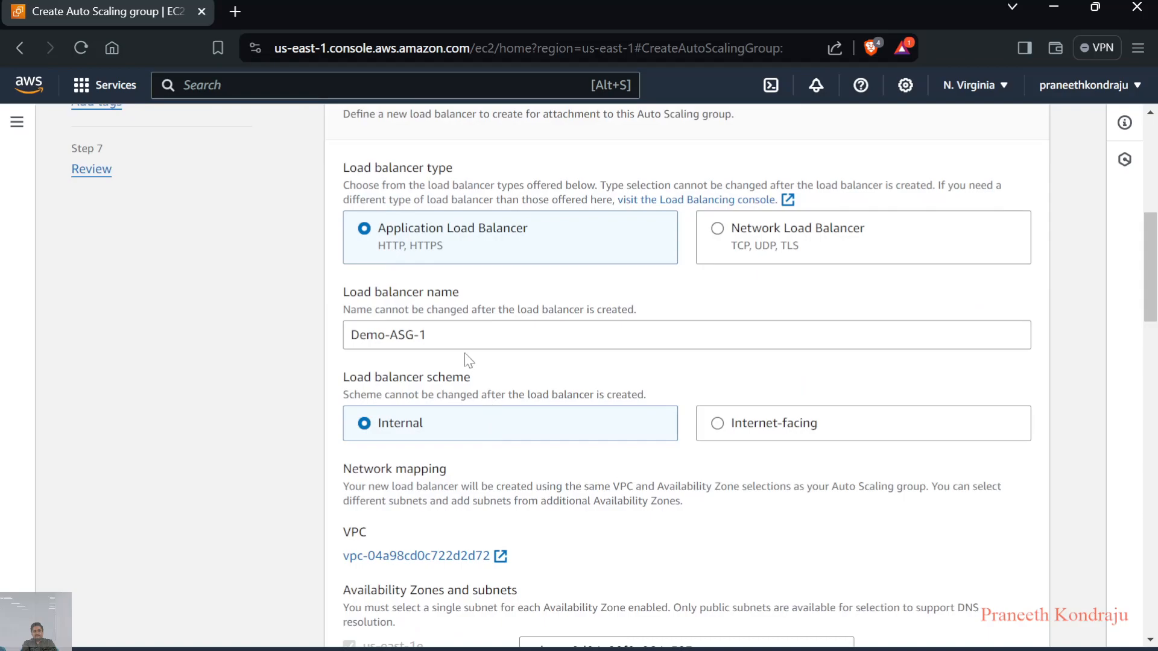
pyautogui.click(451, 335)
pyautogui.press('BackSpace')
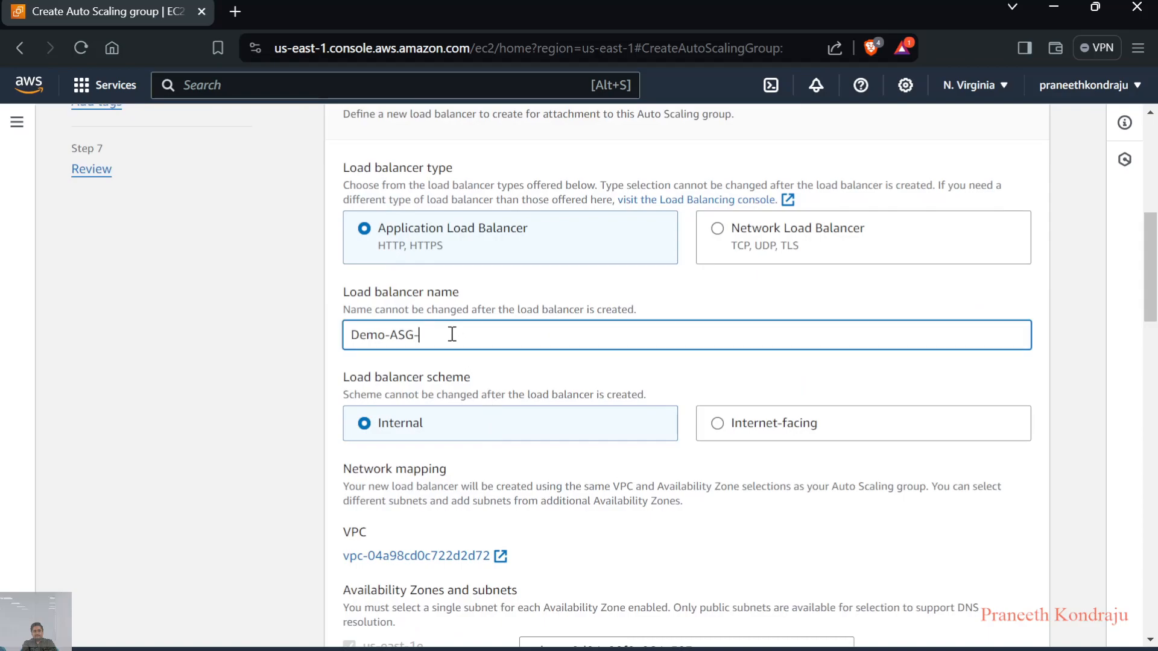
pyautogui.write('LB')
pyautogui.scroll(-1, 452, 335)
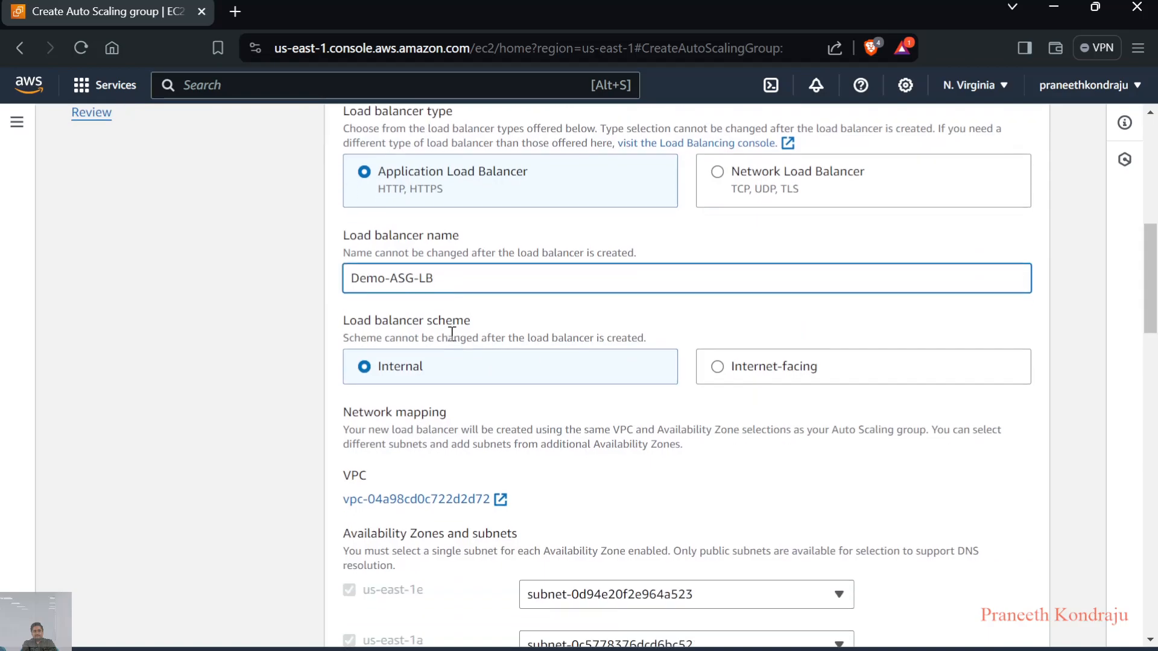
pyautogui.click(722, 347)
# Route the load balancer's HTTP port 80 listener to a new target group named Demo-ASG-TG
pyautogui.scroll(-3, 723, 349)
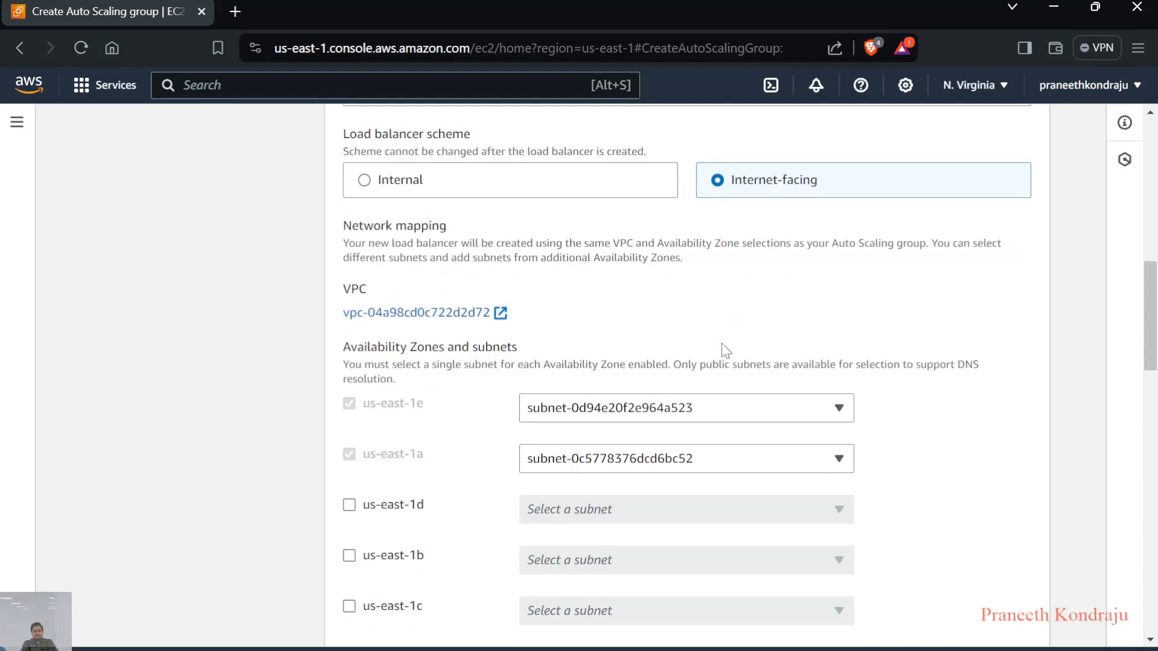
pyautogui.scroll(-1, 726, 350)
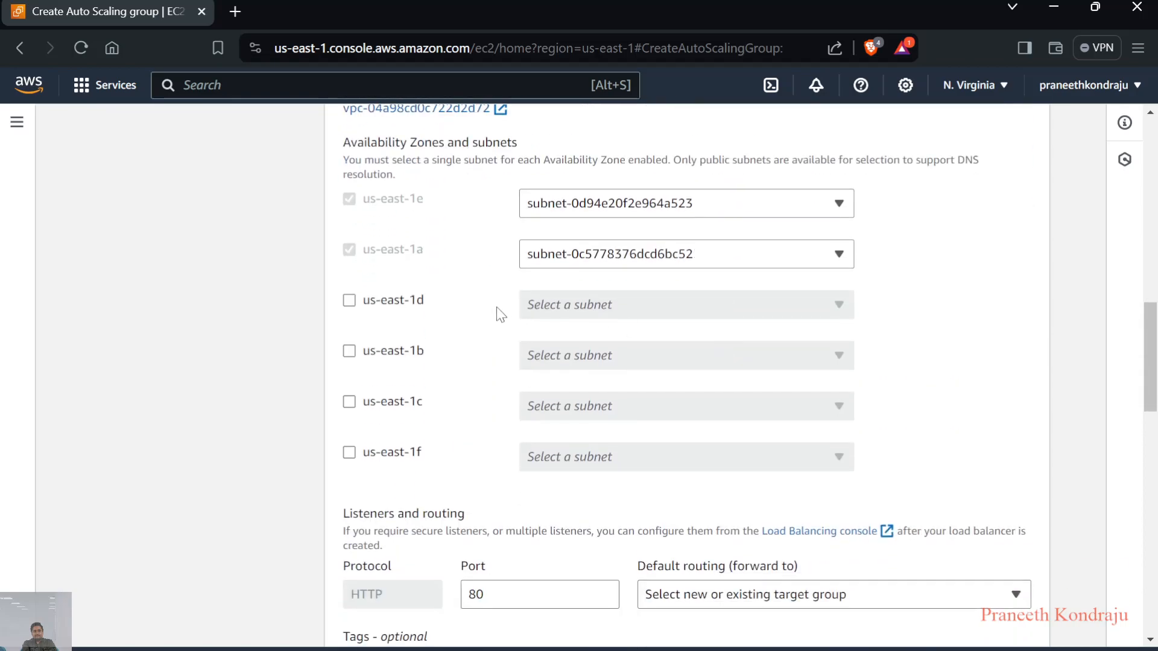
pyautogui.scroll(-4, 499, 284)
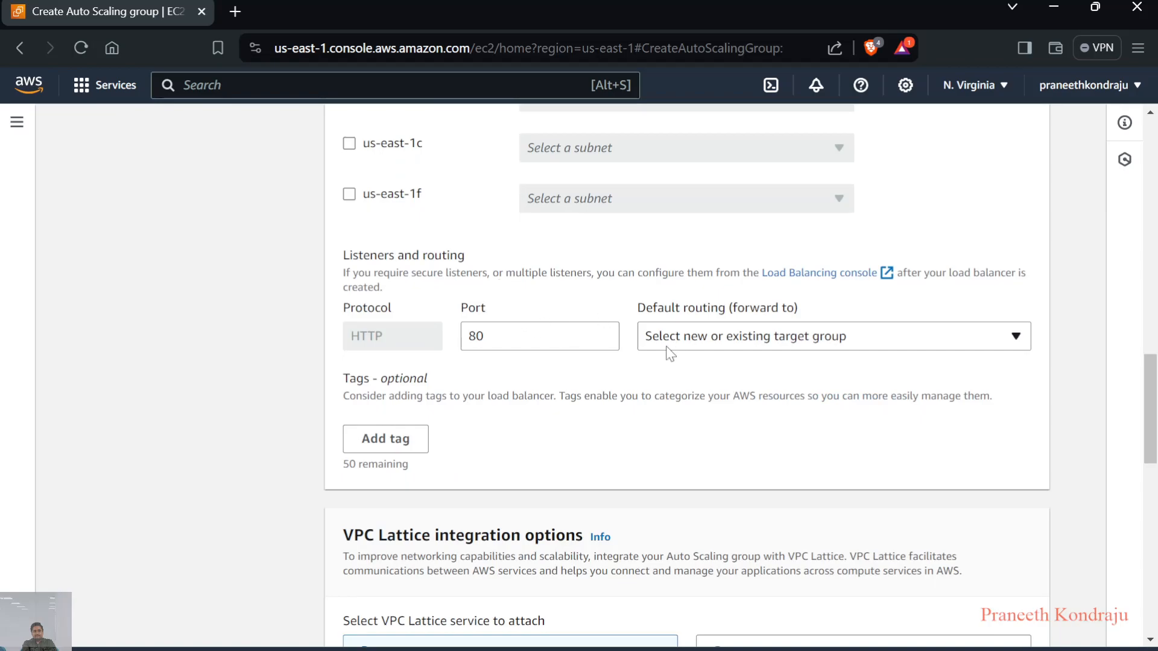
pyautogui.click(696, 347)
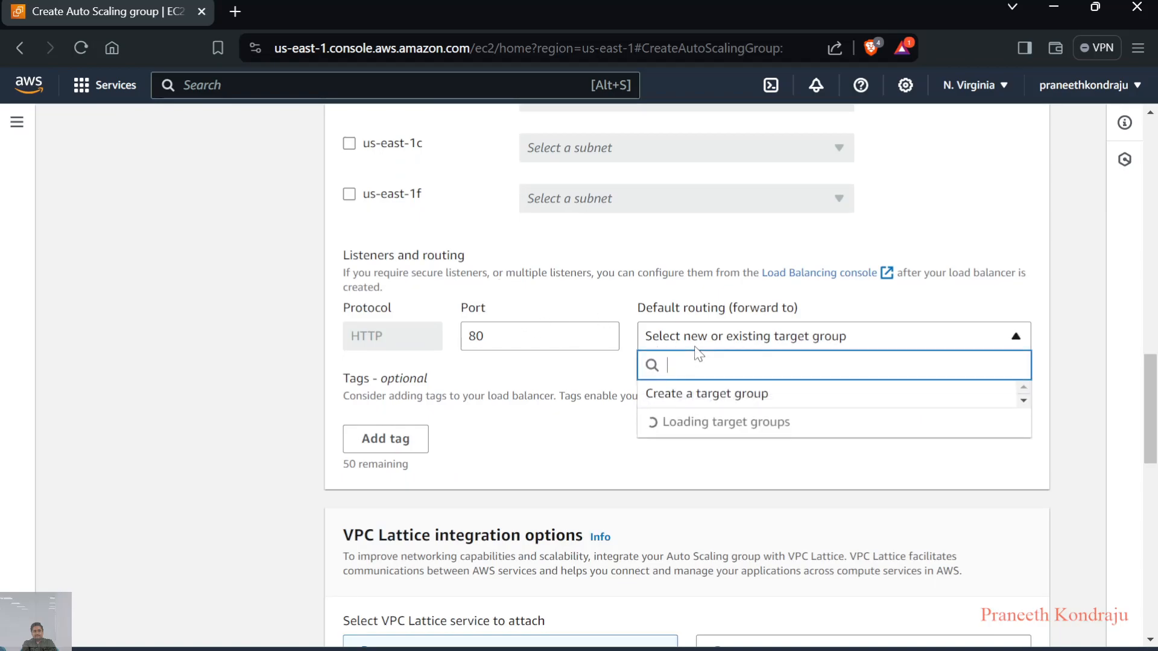
pyautogui.click(709, 392)
pyautogui.click(755, 406)
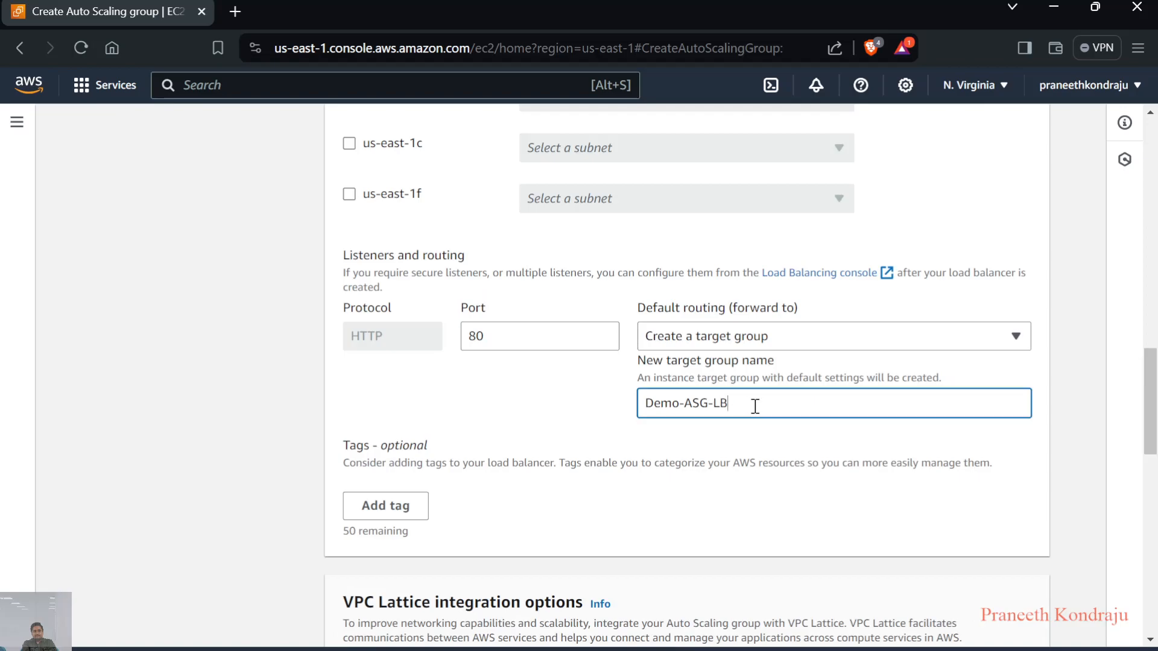
pyautogui.press('BackSpace')
pyautogui.press('BackSpace')
pyautogui.write('TG')
# Keep the default VPC Lattice, health check and additional settings, and continue to group size and scaling
pyautogui.scroll(-3, 737, 425)
pyautogui.scroll(-3, 737, 425)
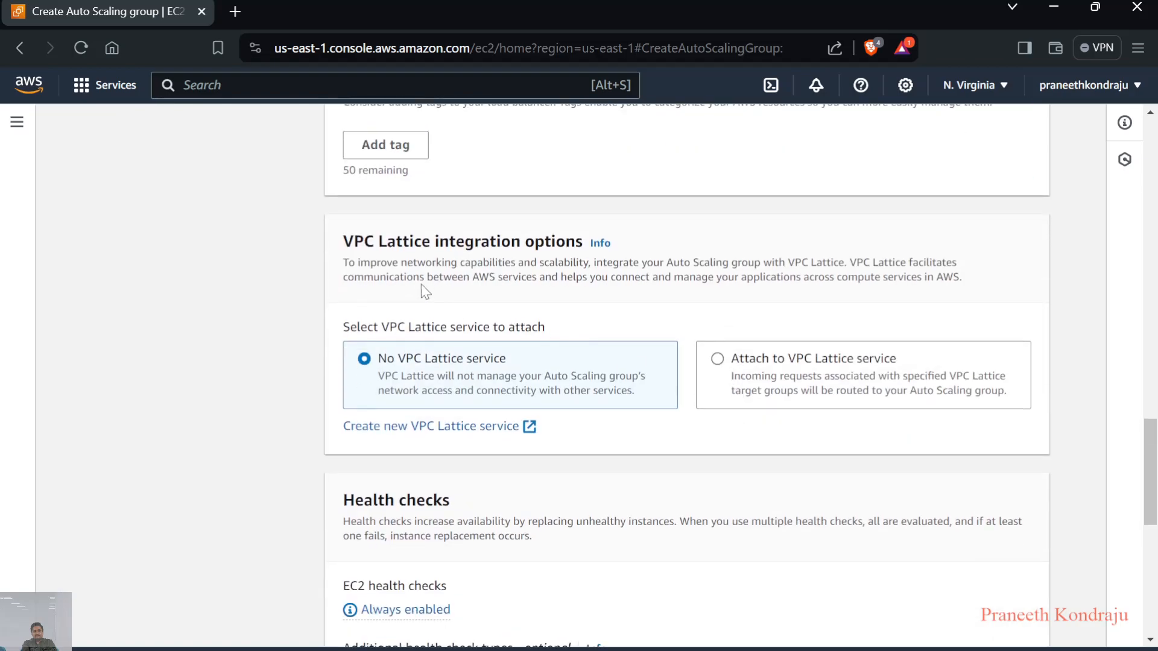
pyautogui.scroll(-5, 541, 304)
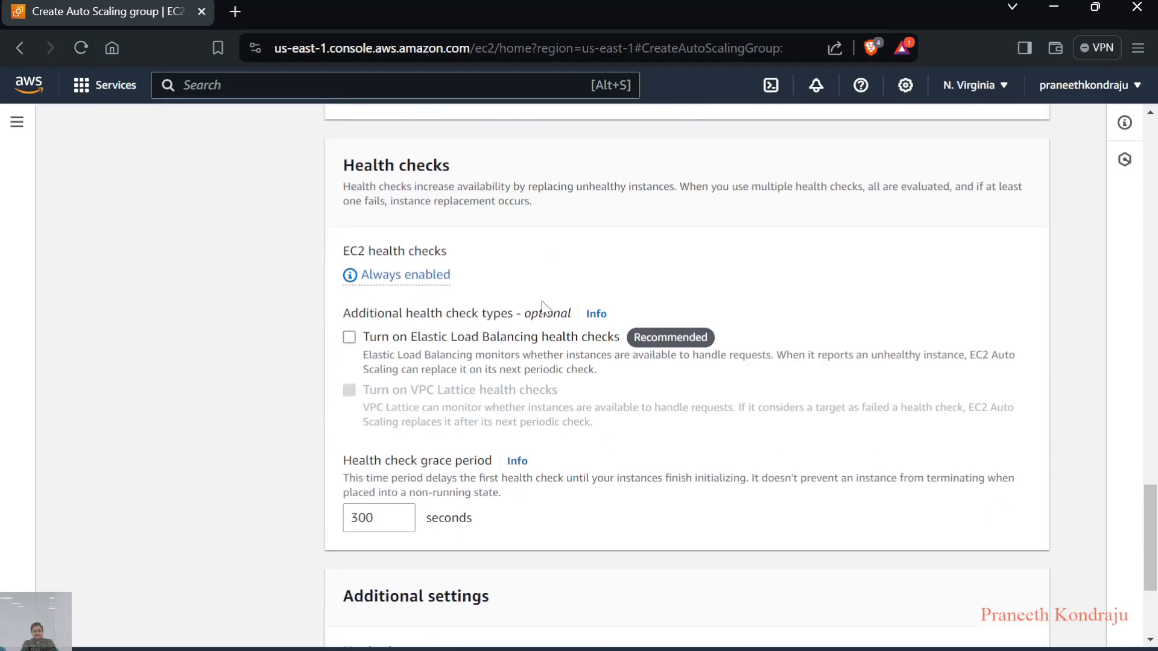
pyautogui.scroll(-2, 542, 304)
pyautogui.scroll(3, 542, 304)
pyautogui.scroll(-4, 542, 305)
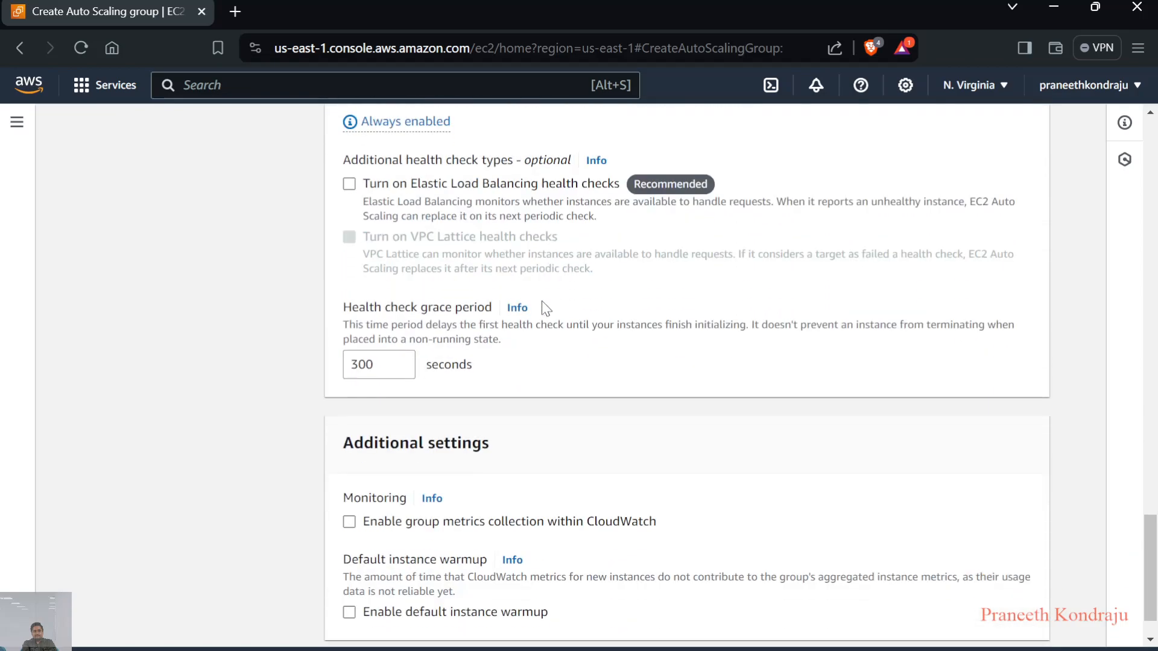
pyautogui.scroll(-1, 546, 309)
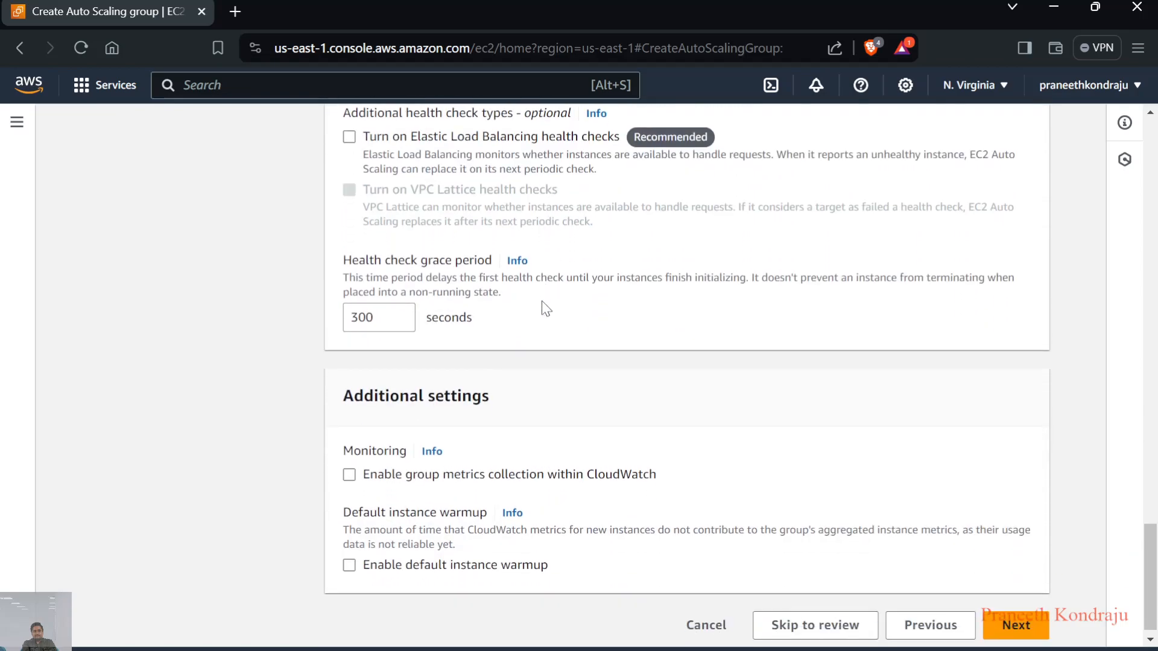
pyautogui.scroll(-1, 545, 309)
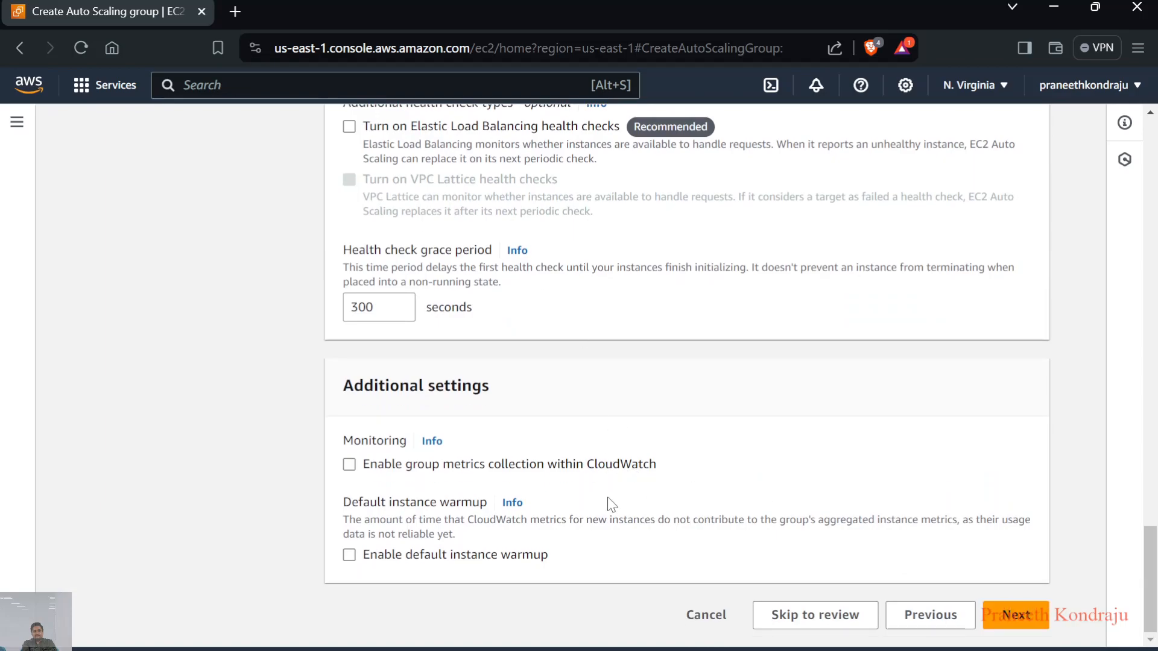
pyautogui.click(1025, 628)
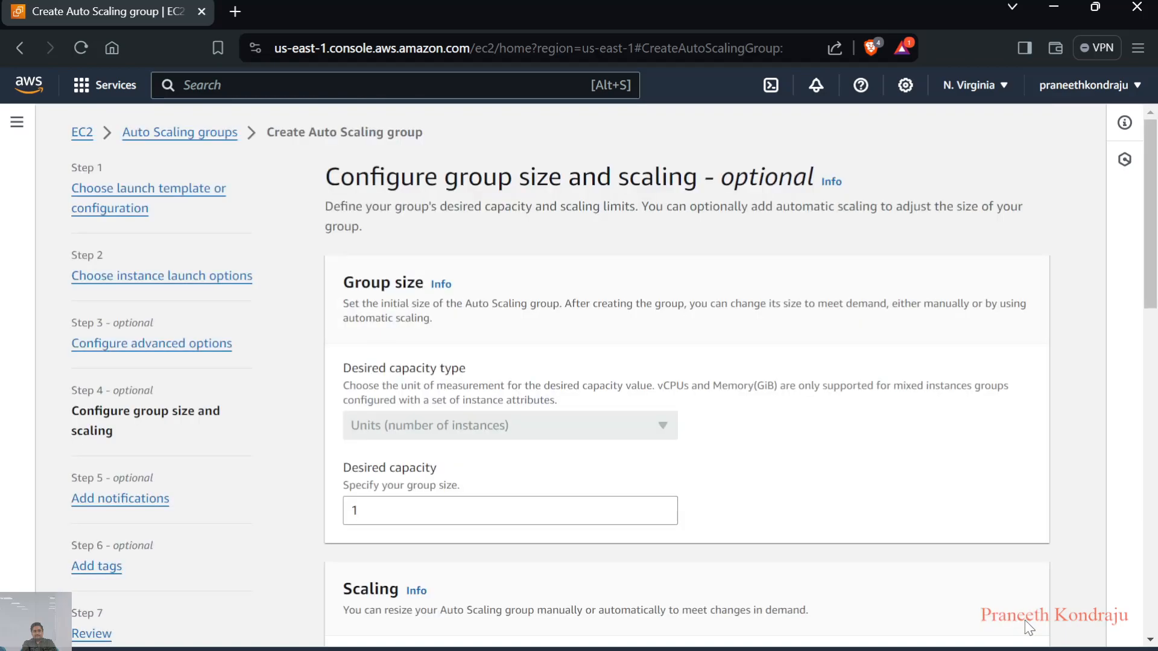
# Set the max desired capacity in the scaling limits to 2
pyautogui.scroll(-2, 780, 472)
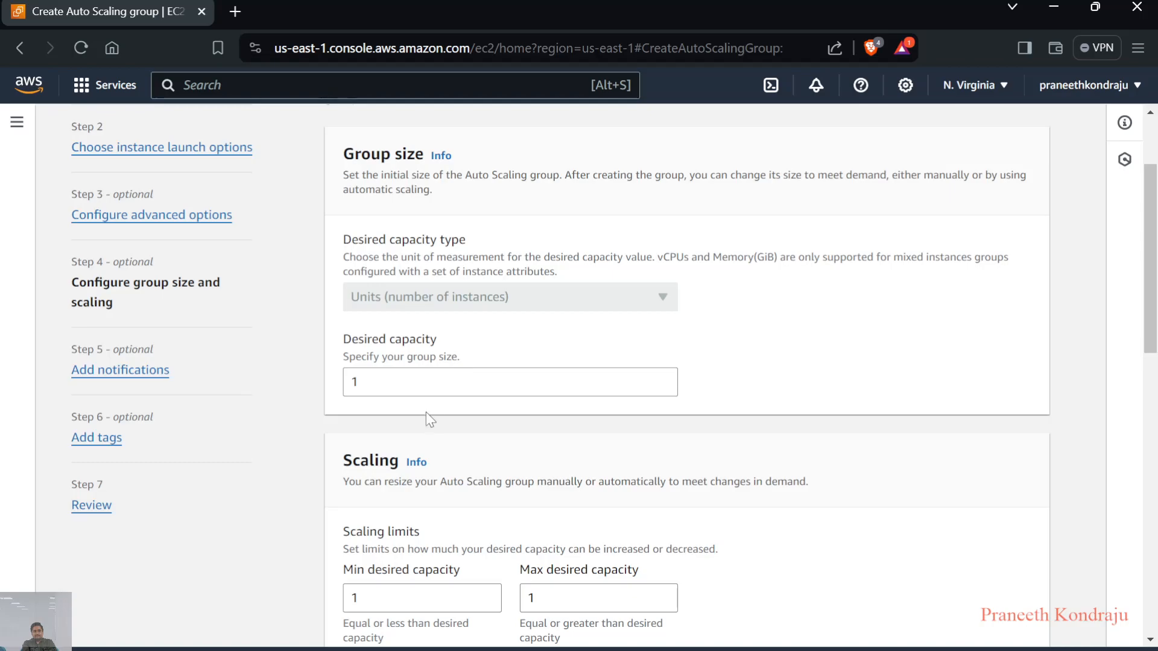
pyautogui.scroll(-2, 426, 417)
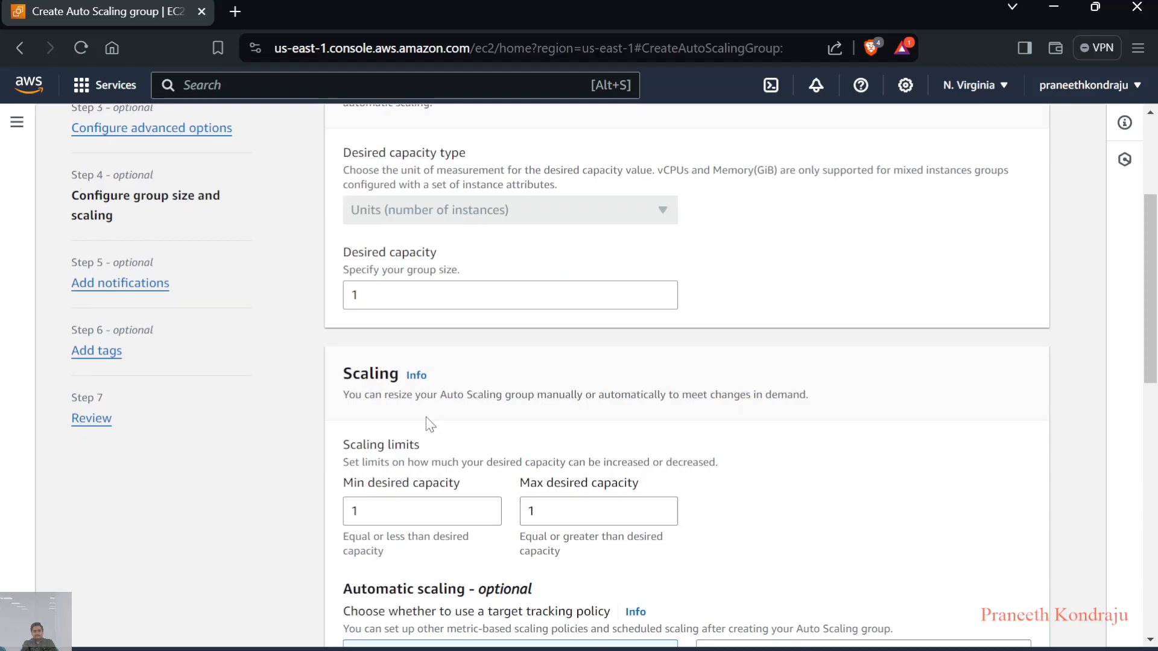
pyautogui.scroll(-3, 462, 436)
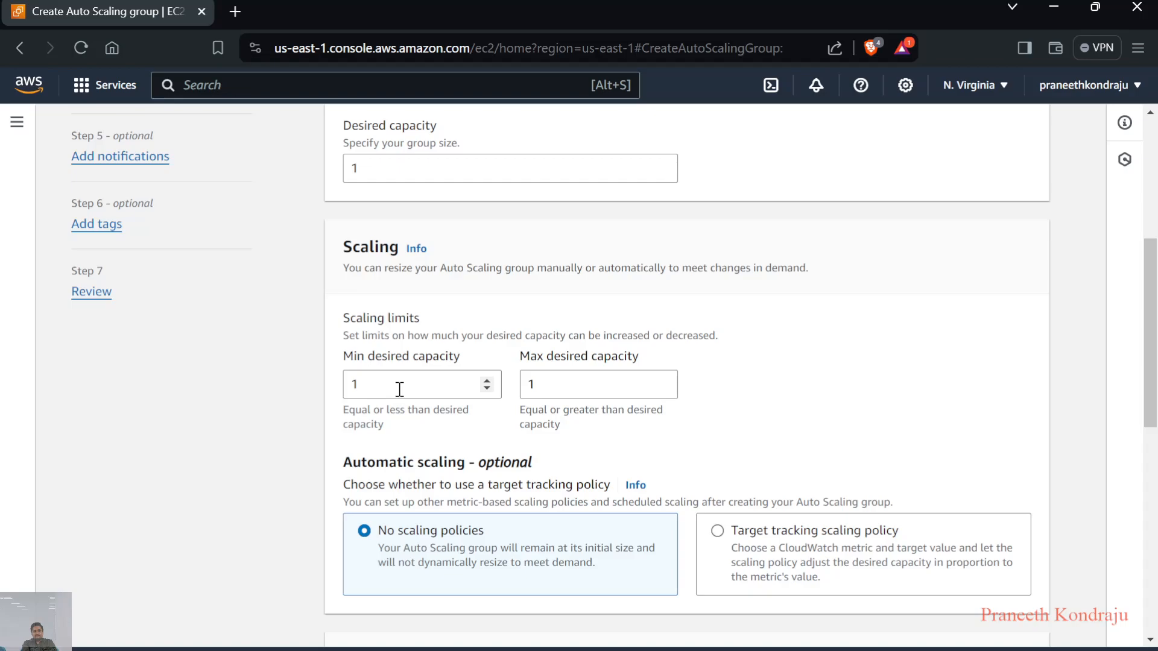
pyautogui.click(442, 384)
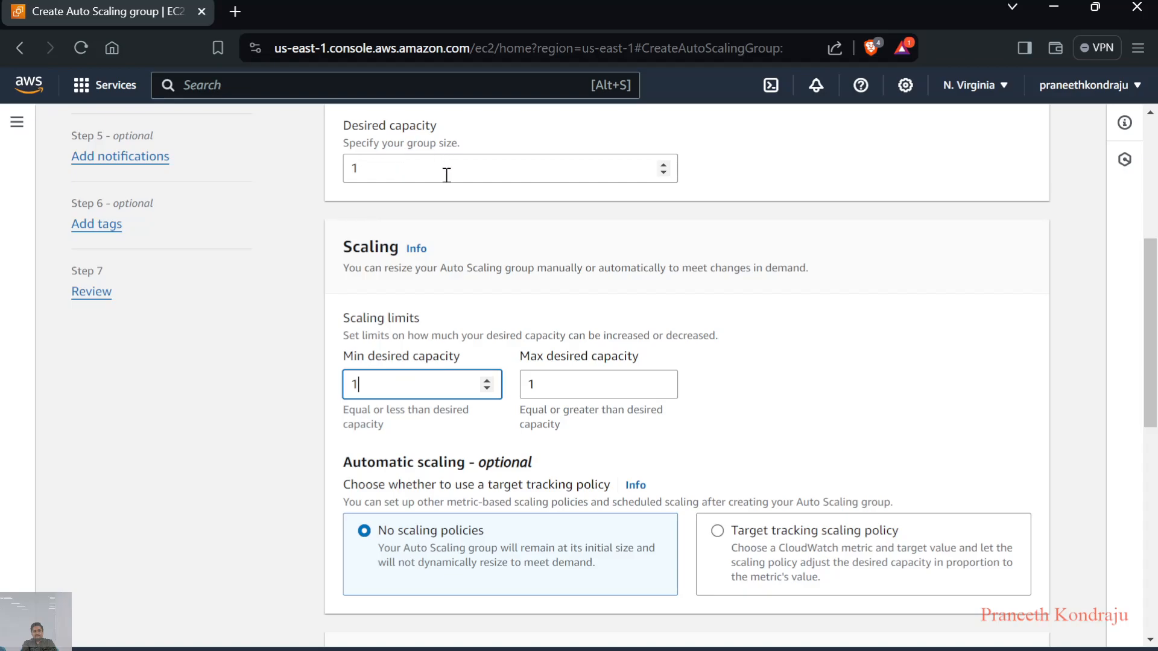
pyautogui.click(559, 390)
pyautogui.press('BackSpace')
pyautogui.write('2')
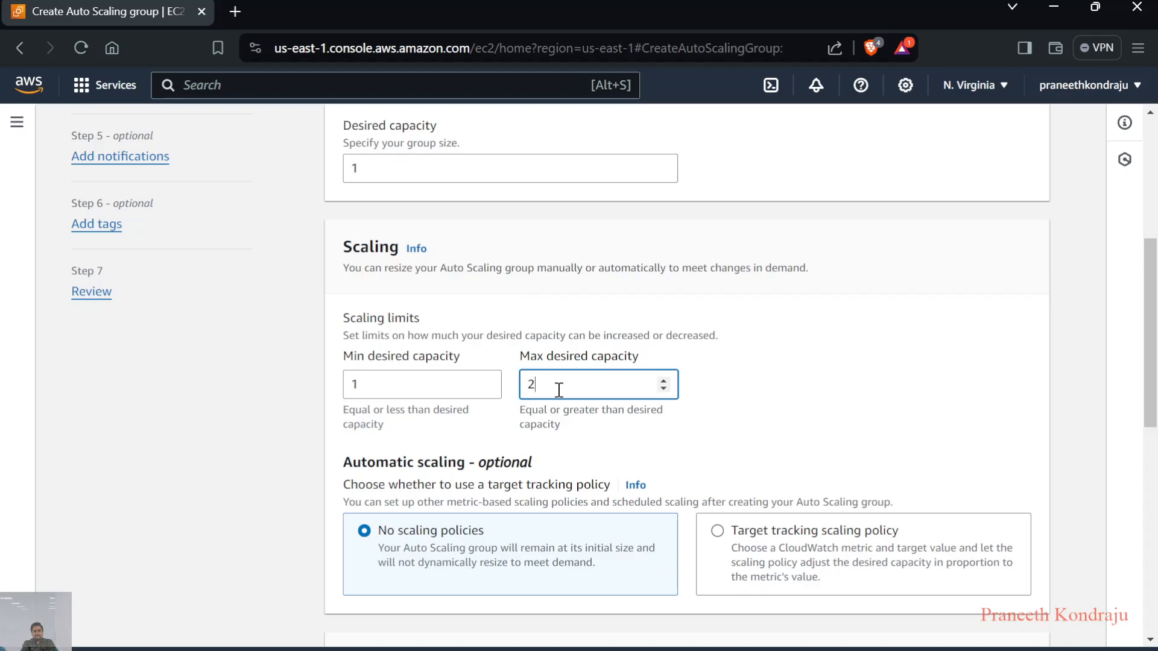
# Choose a target tracking scaling policy for the group's automatic scaling
pyautogui.scroll(-3, 559, 390)
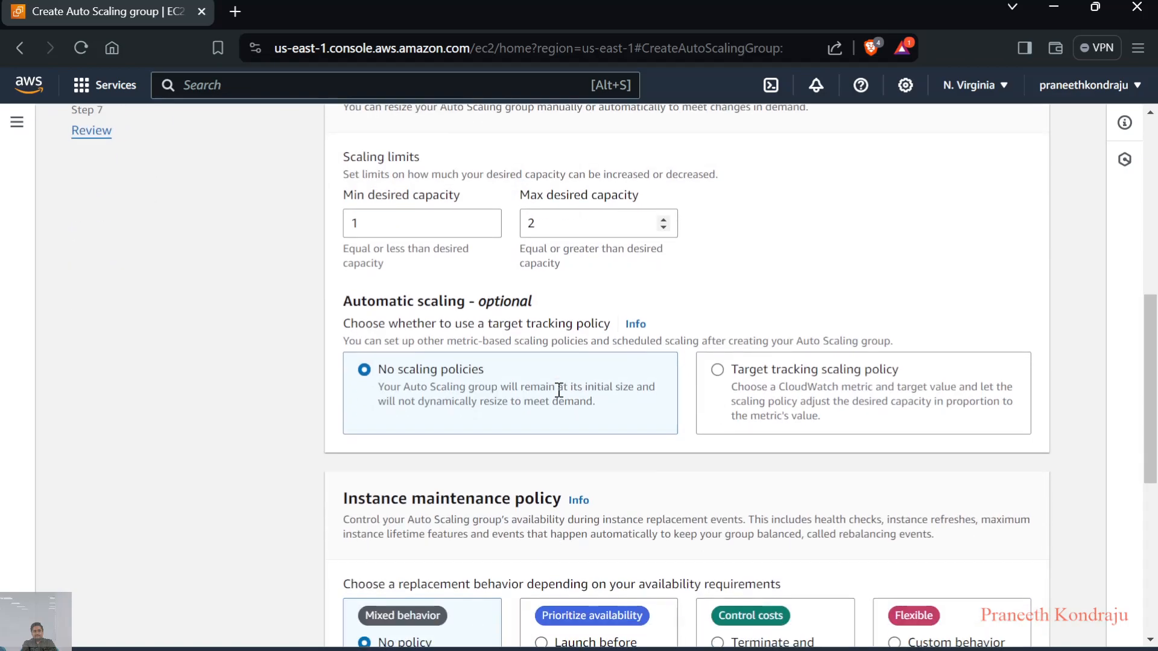
pyautogui.click(722, 371)
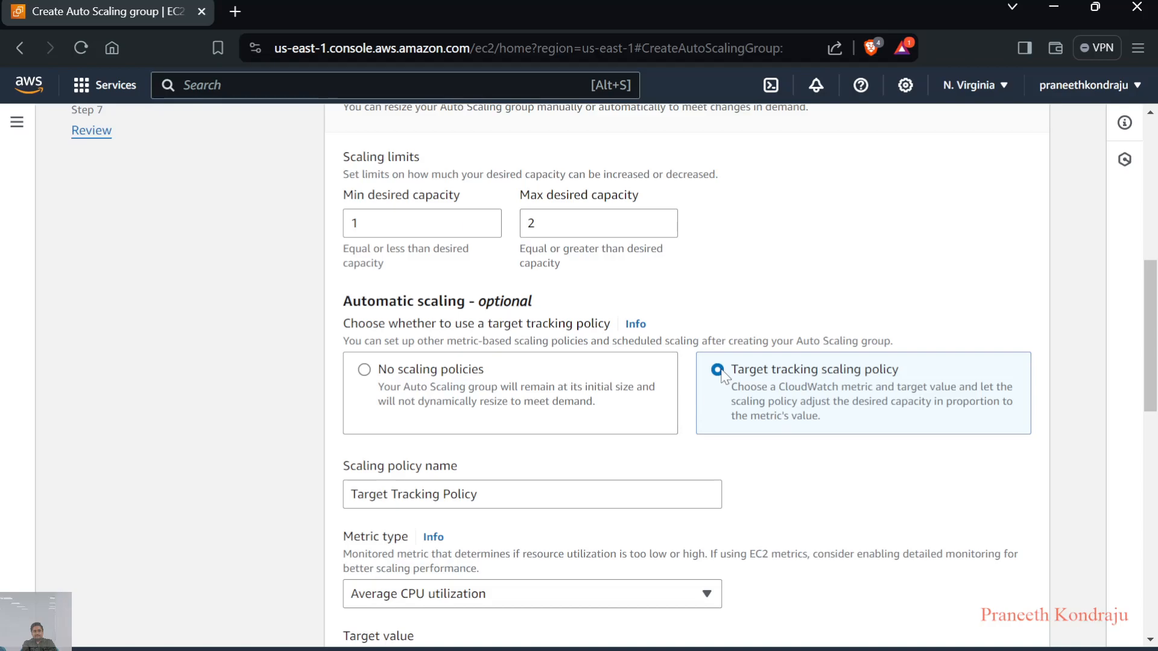
pyautogui.scroll(-2, 723, 374)
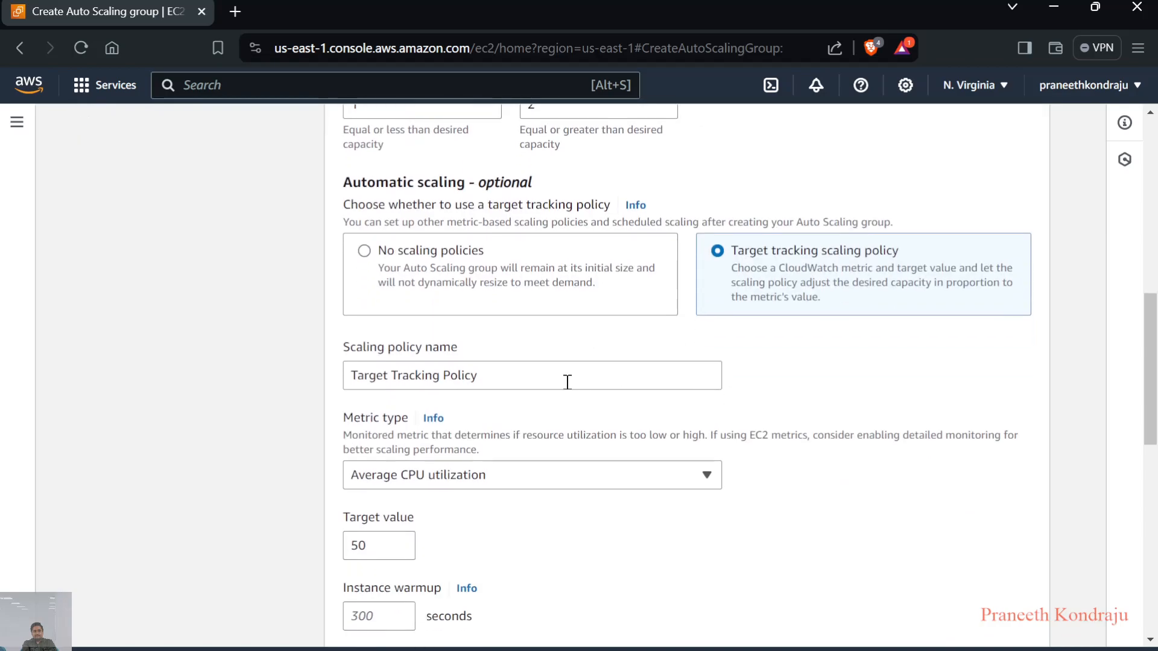
pyautogui.scroll(-1, 560, 383)
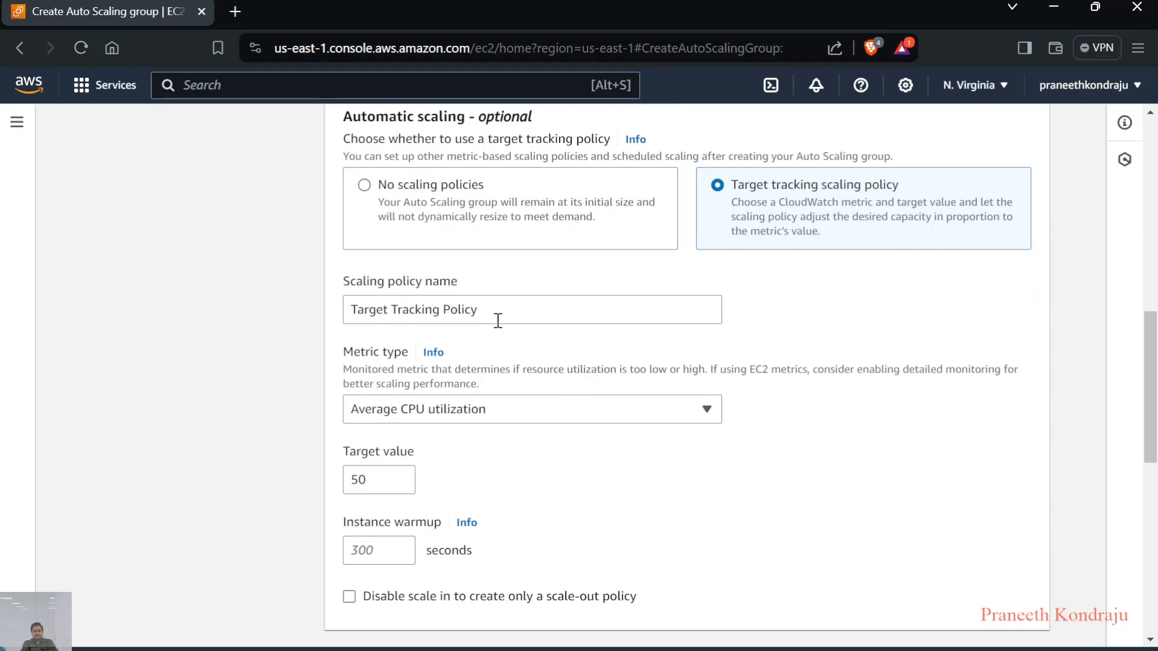
pyautogui.scroll(-2, 493, 325)
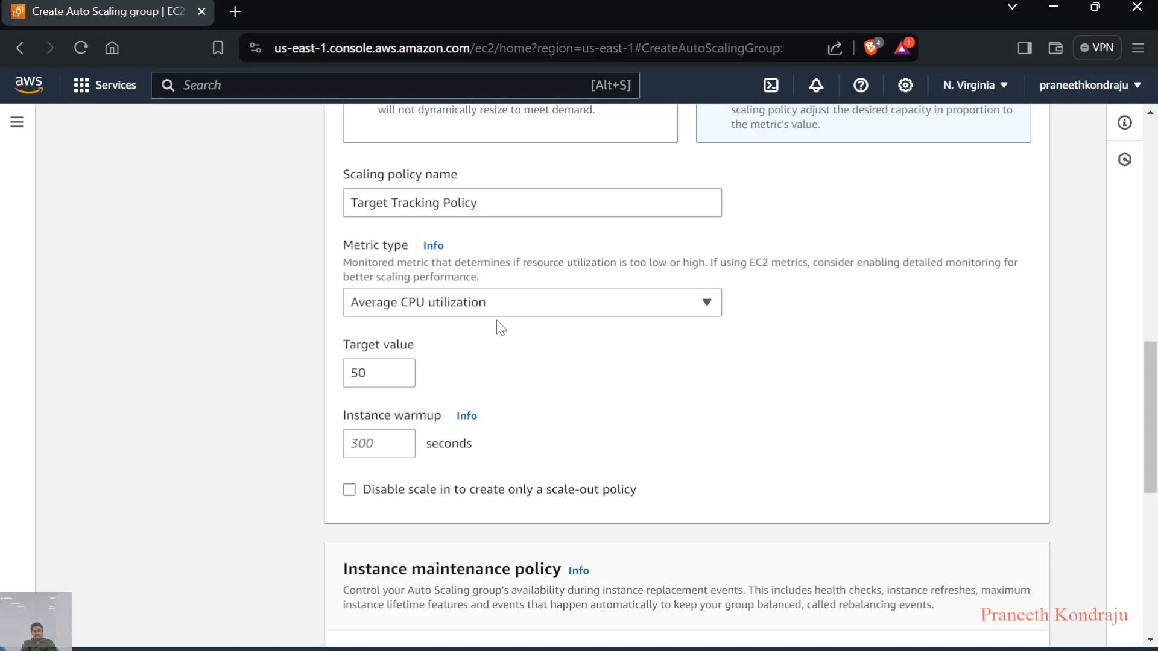
# Look through the metric types available for the target tracking policy without changing the selected one
pyautogui.click(526, 306)
pyautogui.click(527, 306)
pyautogui.scroll(4, 517, 391)
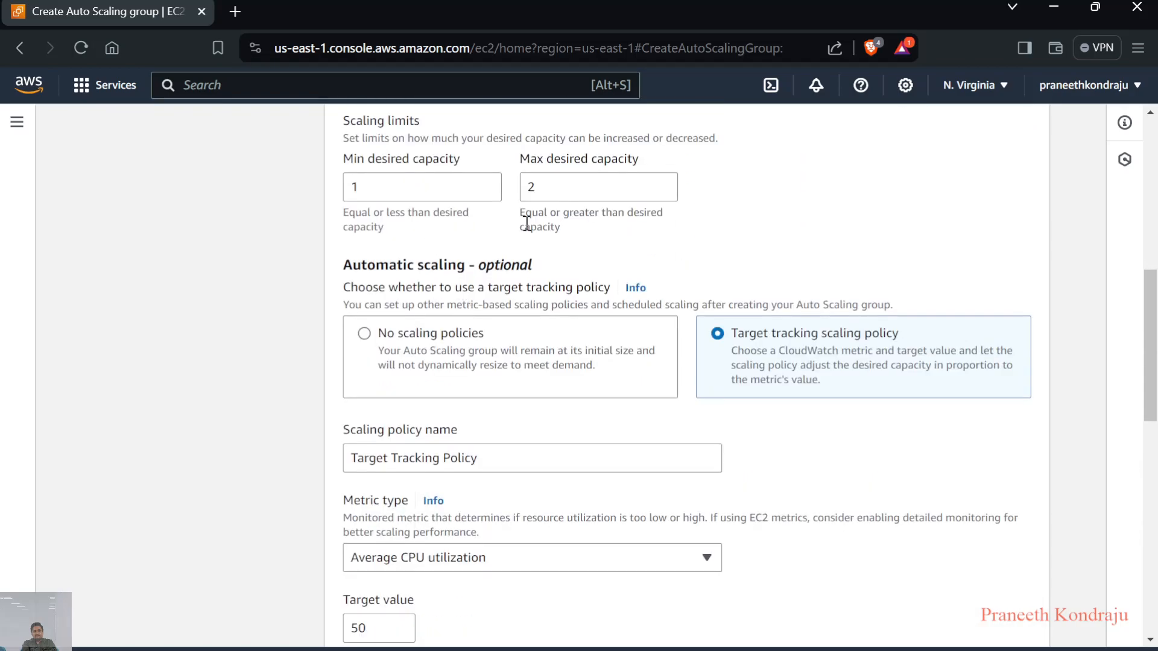
pyautogui.scroll(-3, 529, 336)
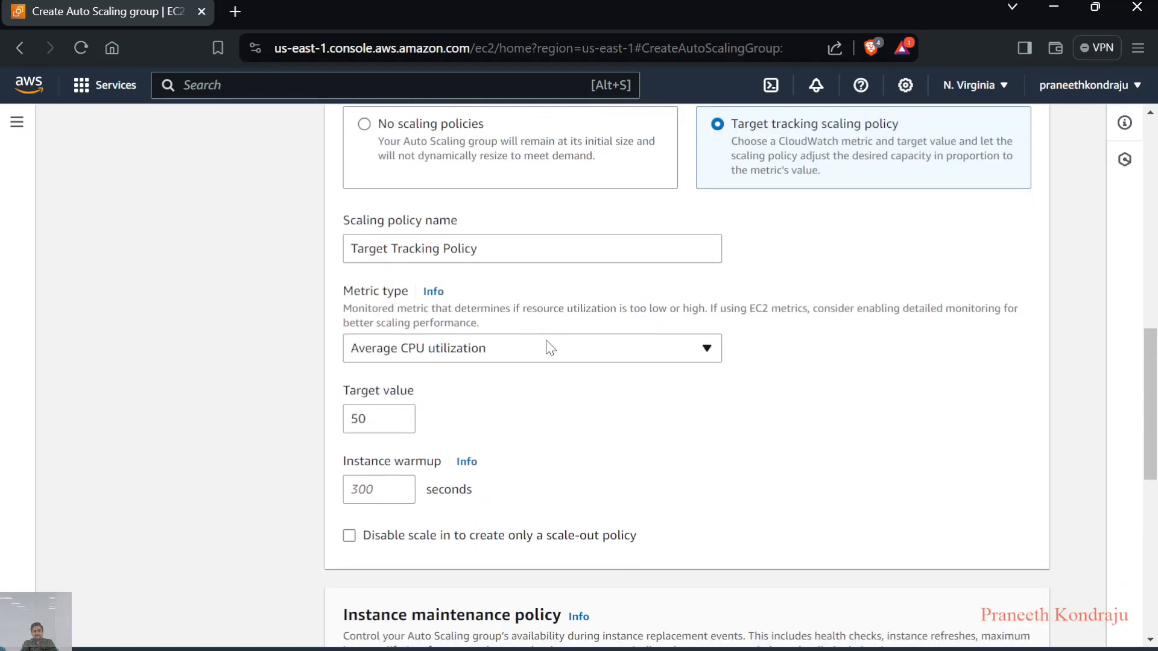
pyautogui.click(539, 348)
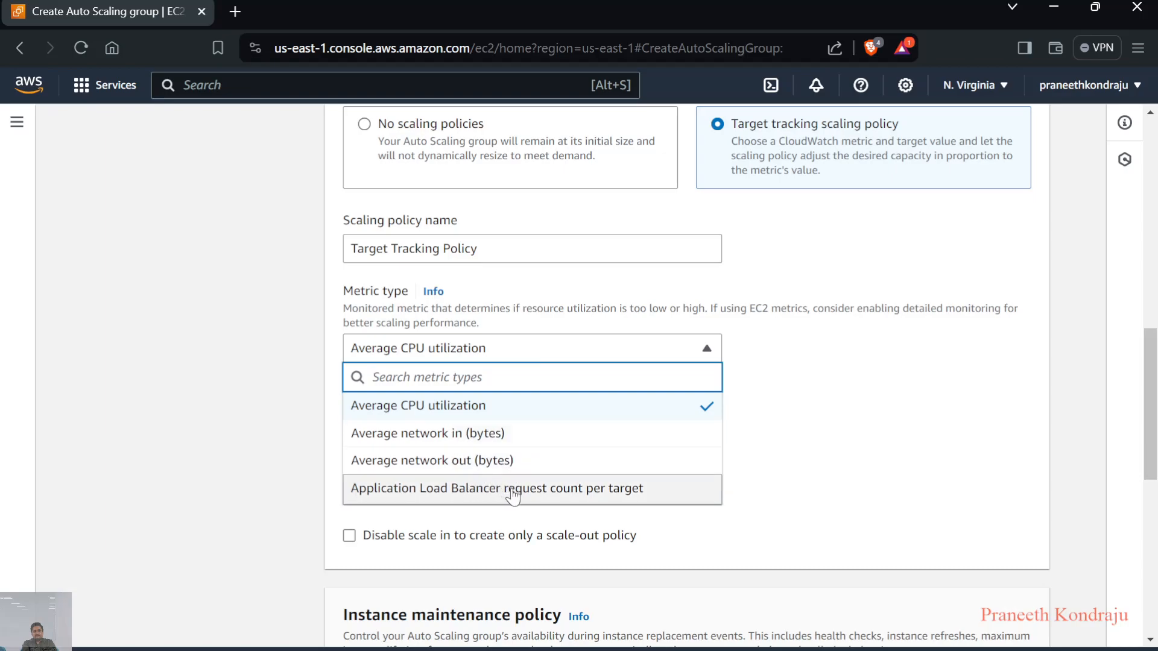
pyautogui.click(825, 456)
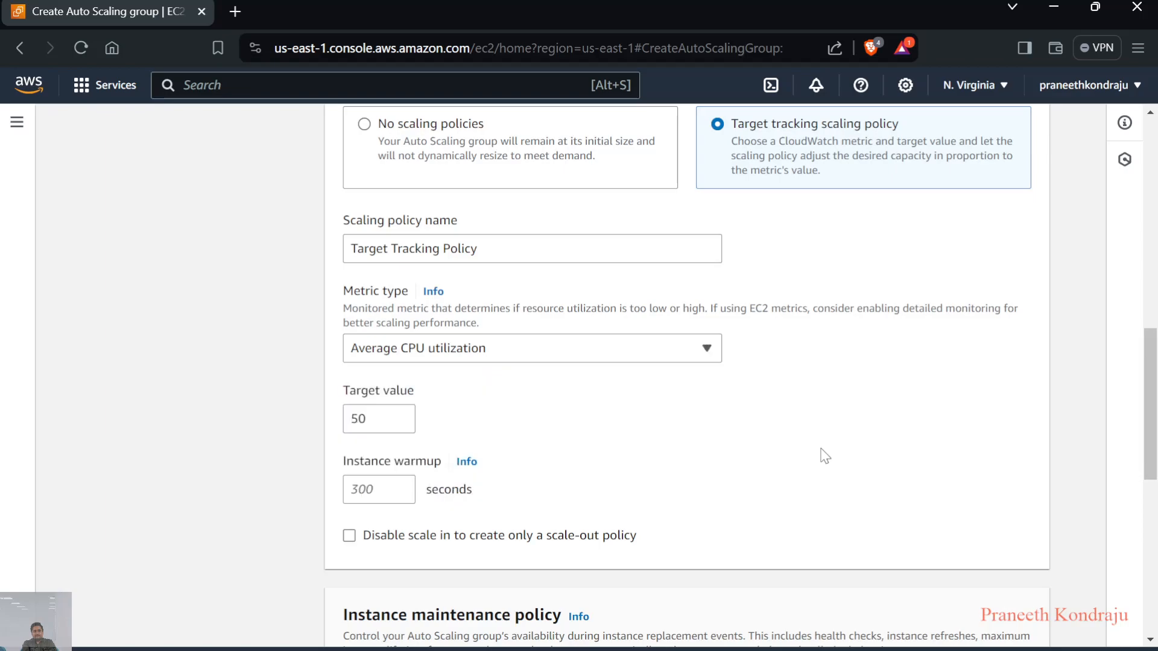
# Keep the scaling policy at Average CPU utilization with target value 50 and no instance maintenance policy, and continue to notifications
pyautogui.scroll(3, 825, 456)
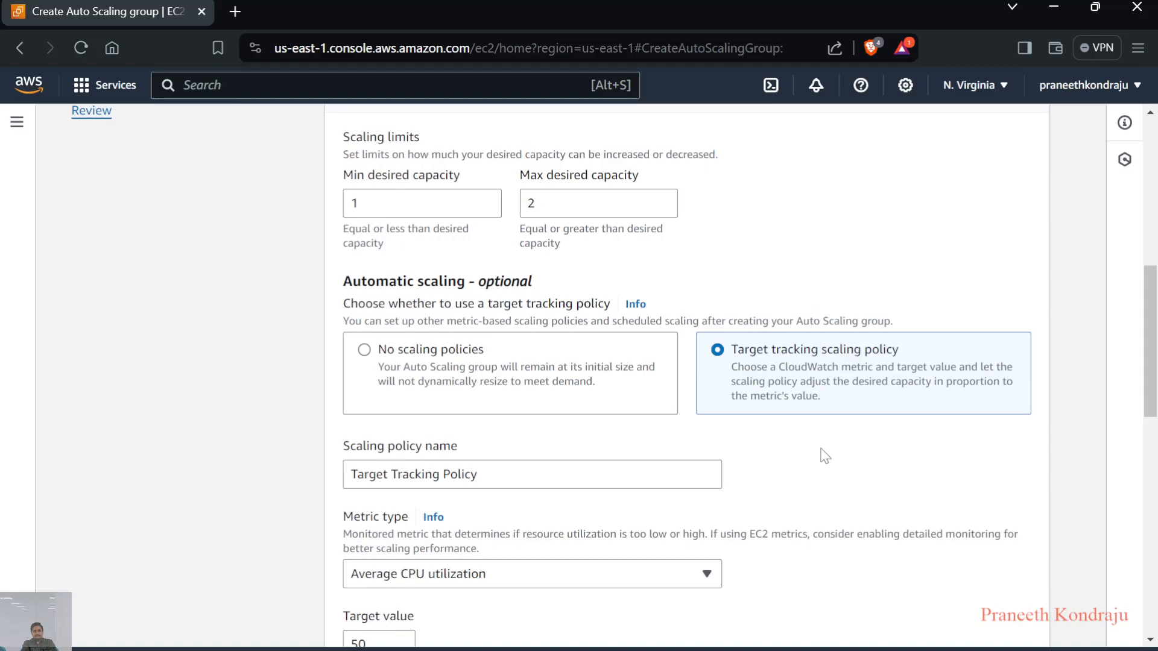
pyautogui.scroll(-1, 825, 456)
pyautogui.scroll(-1, 825, 456)
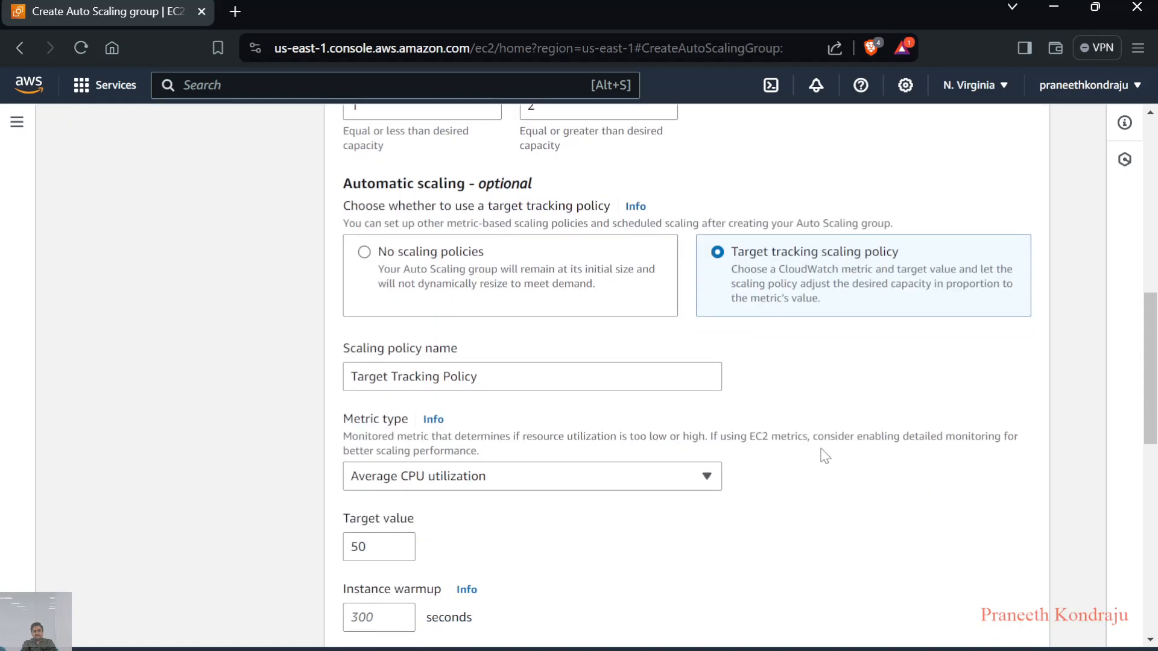
pyautogui.scroll(-2, 825, 457)
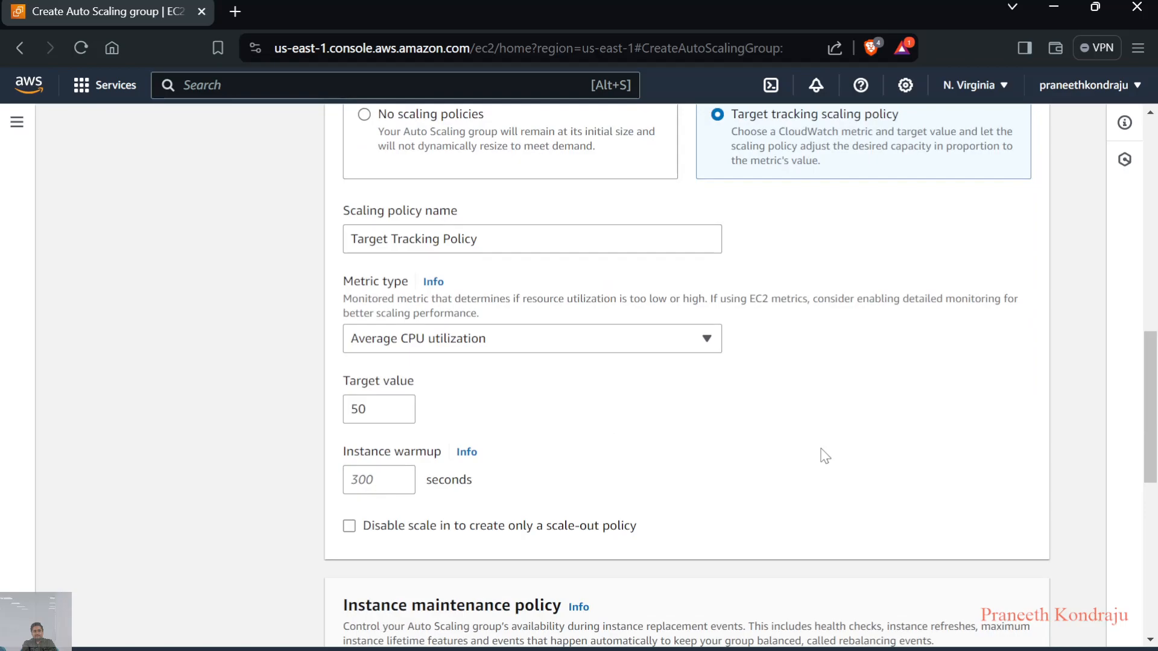
pyautogui.scroll(1, 825, 456)
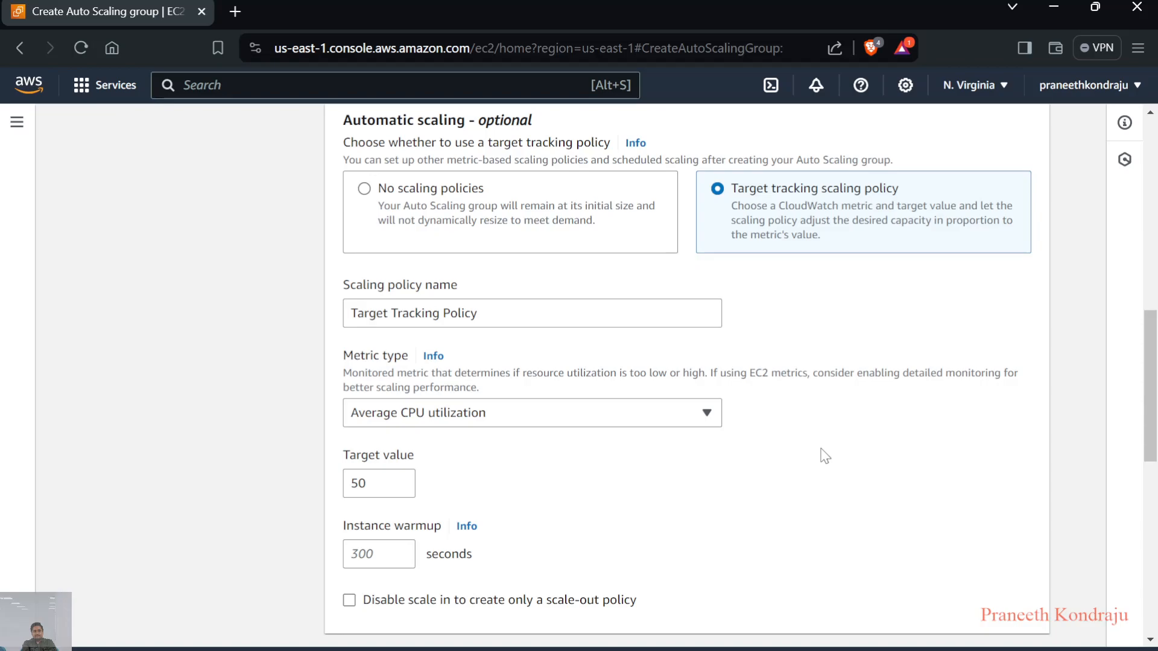
pyautogui.scroll(-2, 825, 456)
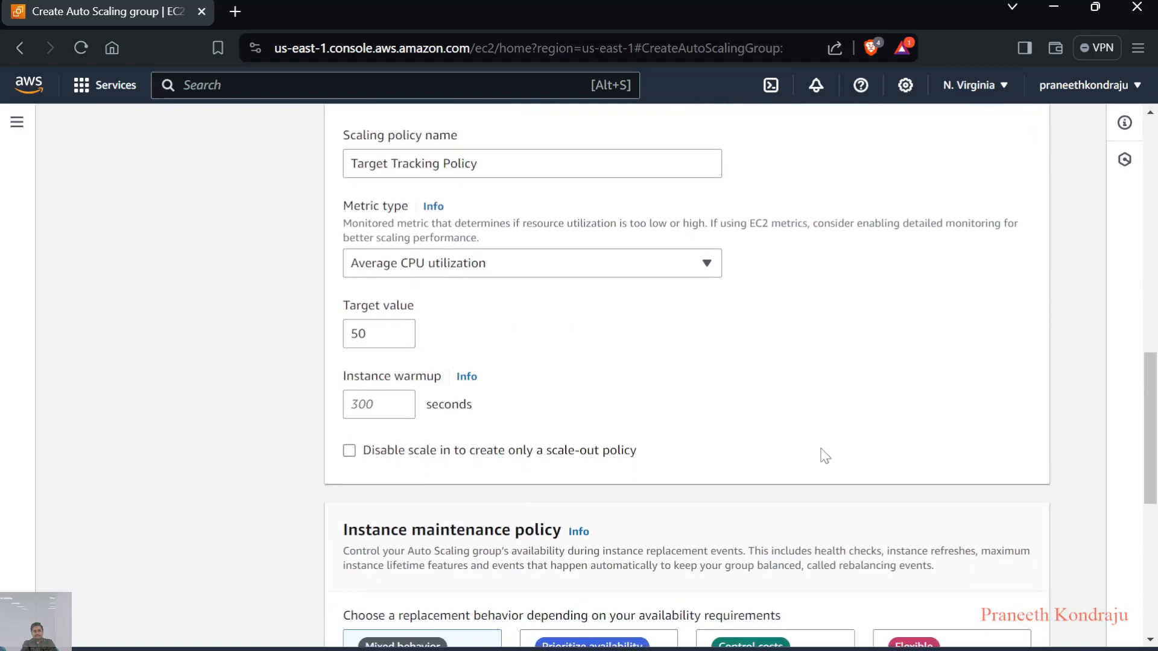
pyautogui.scroll(-6, 824, 456)
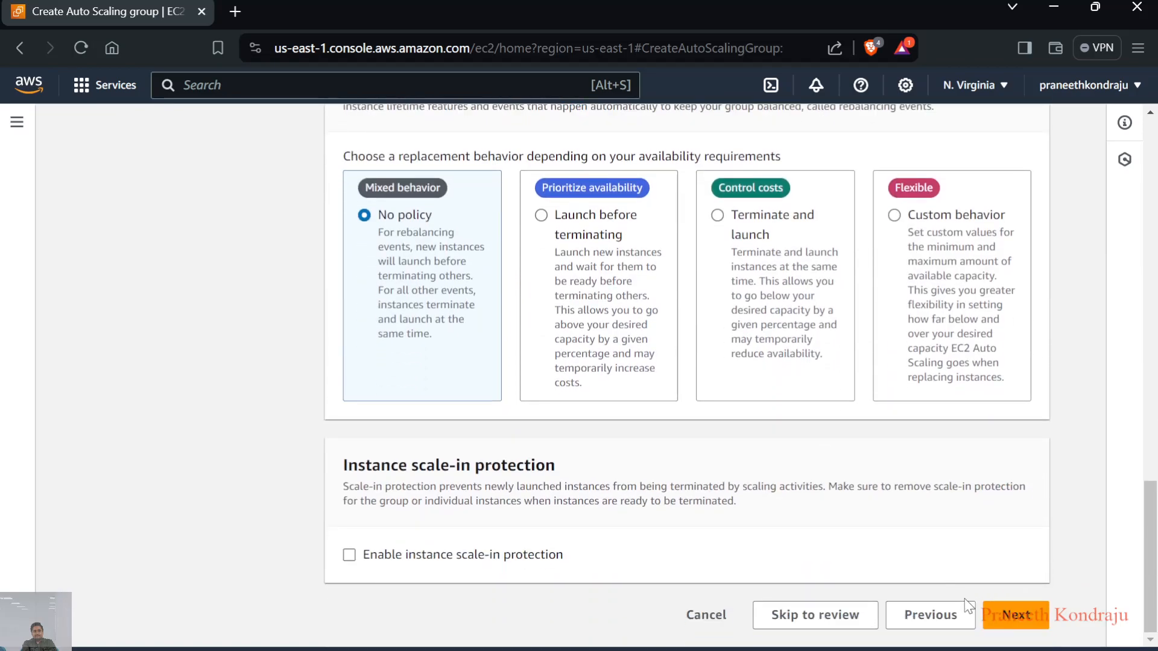
pyautogui.click(1012, 620)
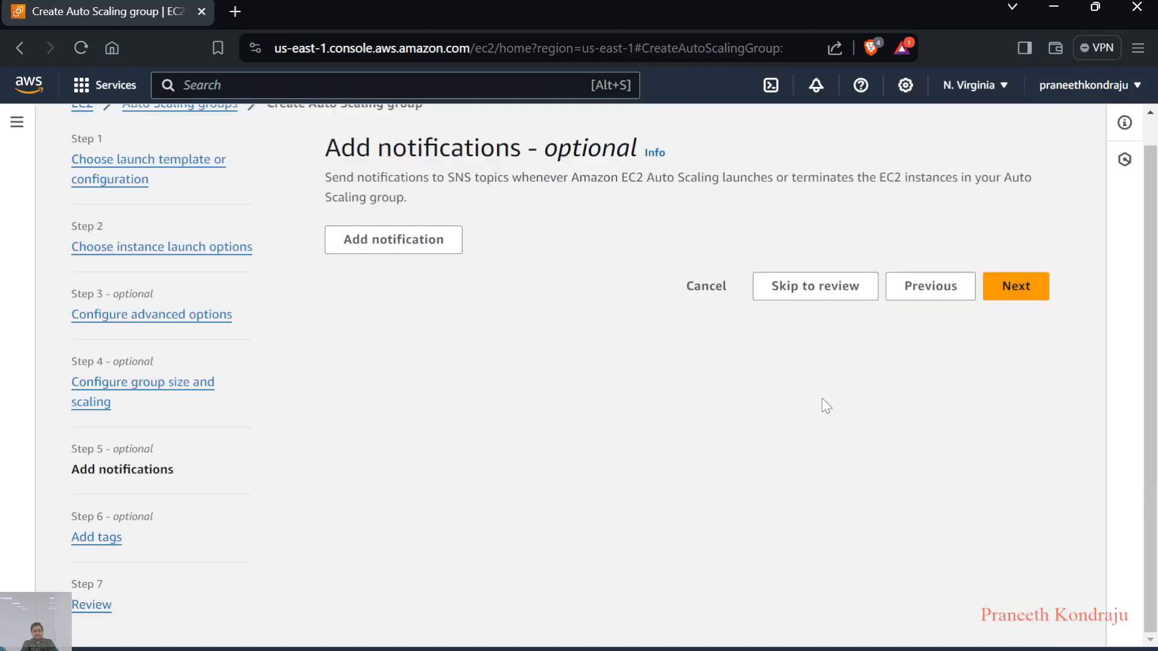
pyautogui.scroll(1, 886, 374)
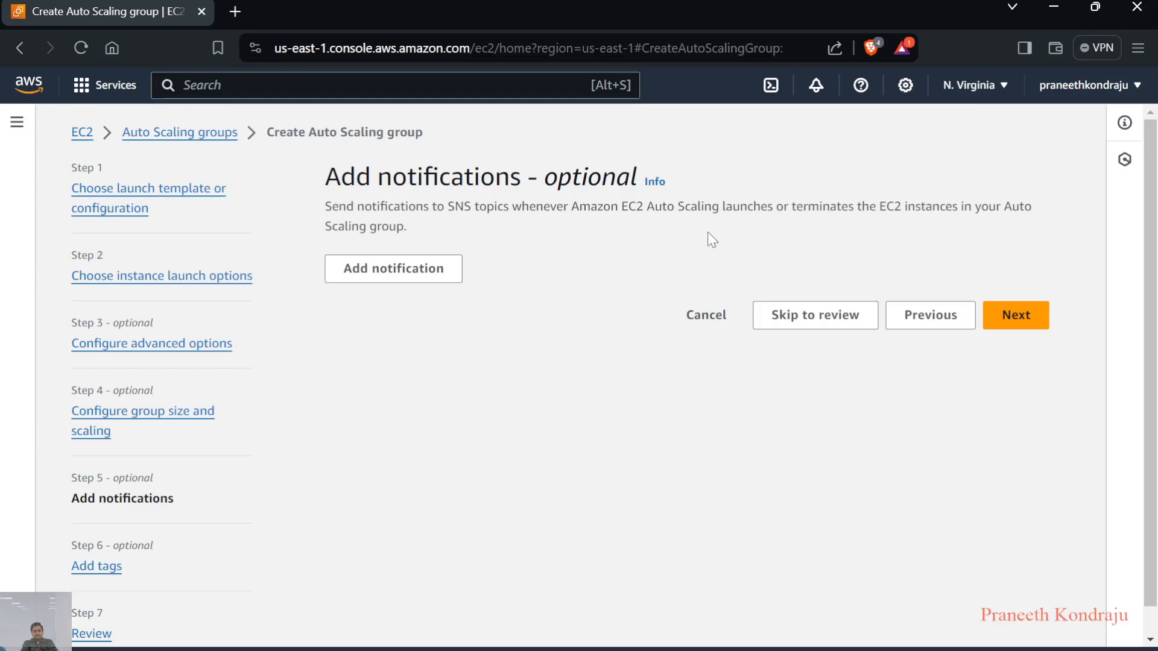
pyautogui.click(370, 270)
pyautogui.scroll(-1, 477, 378)
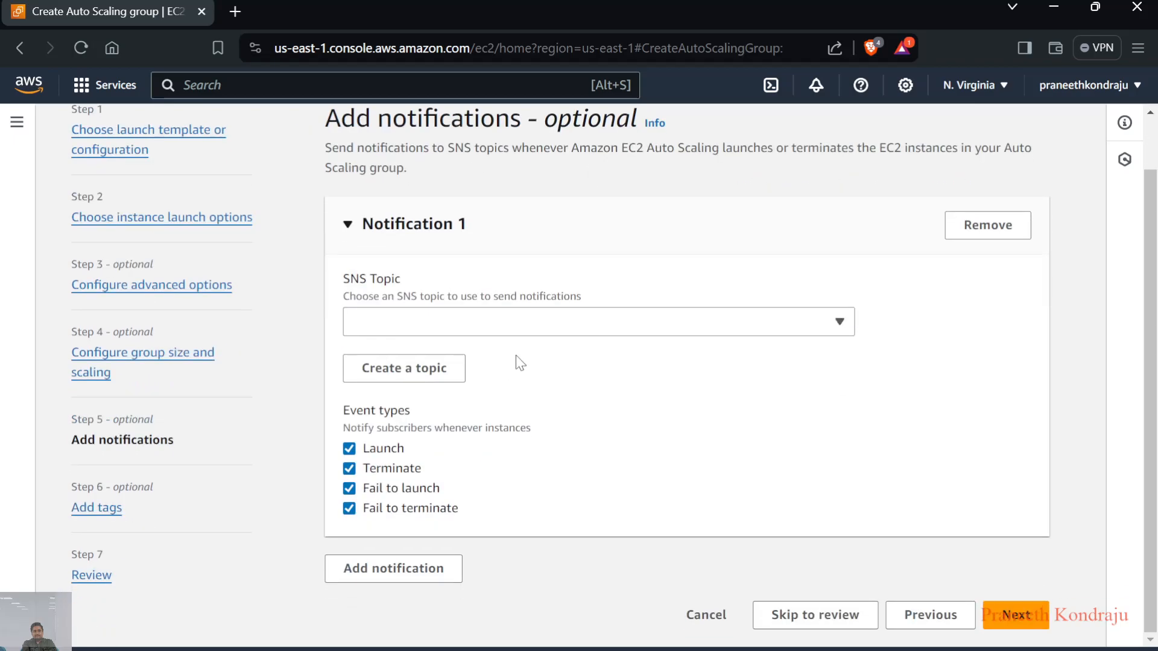
pyautogui.click(568, 330)
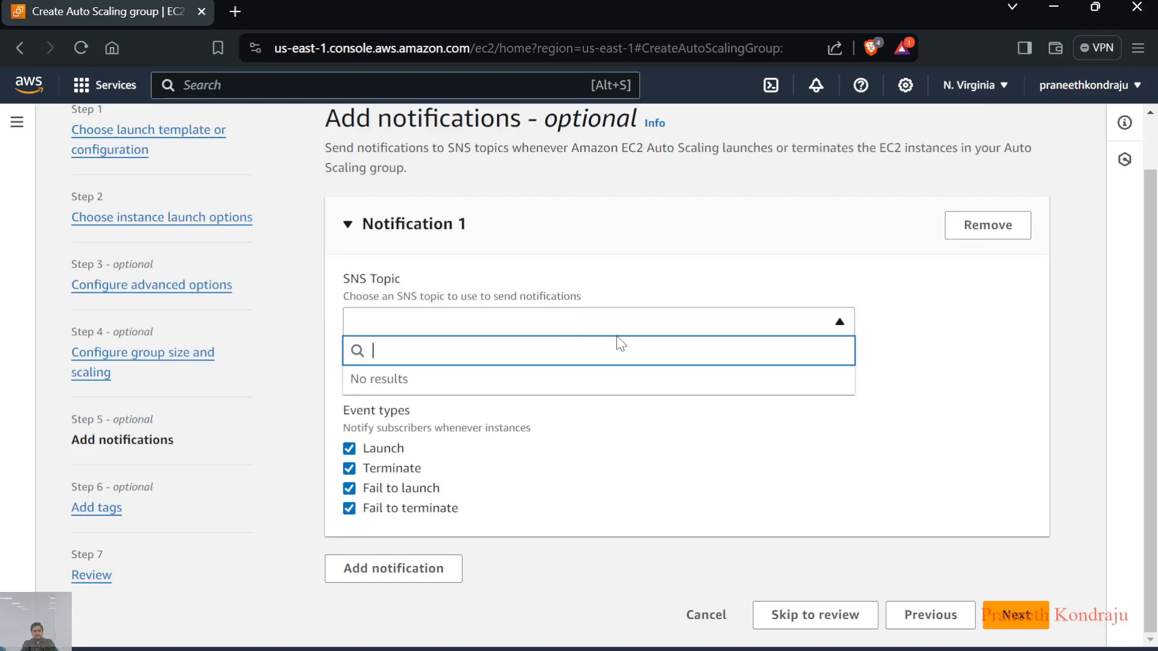
pyautogui.click(633, 431)
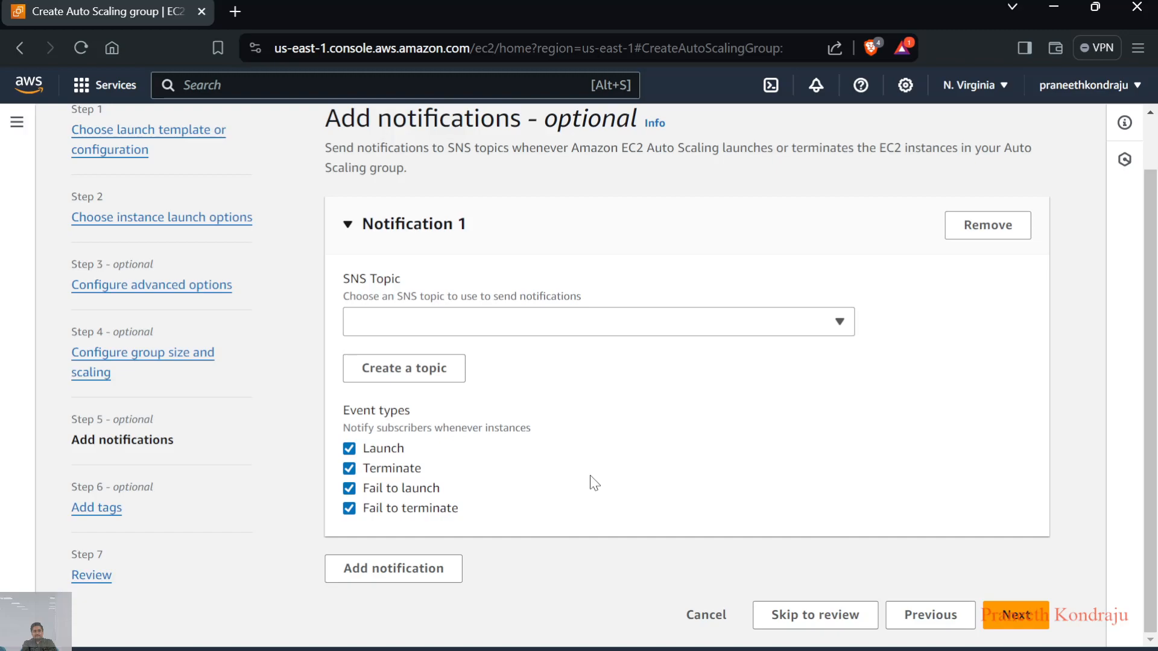
pyautogui.click(994, 230)
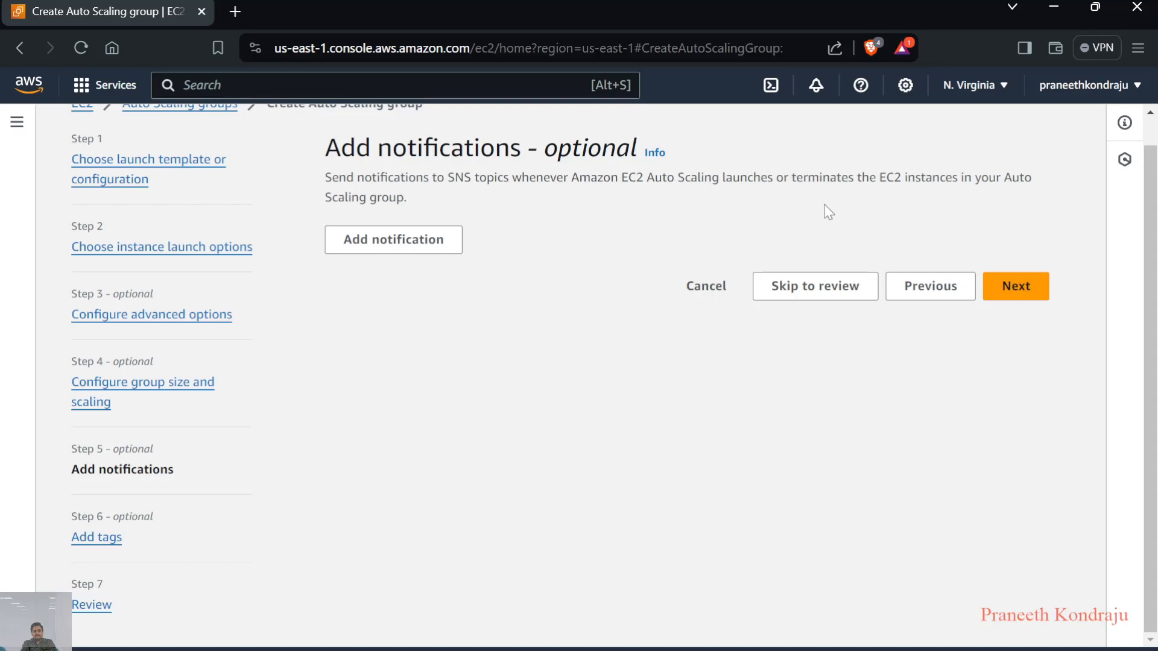
# Continue through the notifications and tags stages to the review without adding any
pyautogui.click(1016, 287)
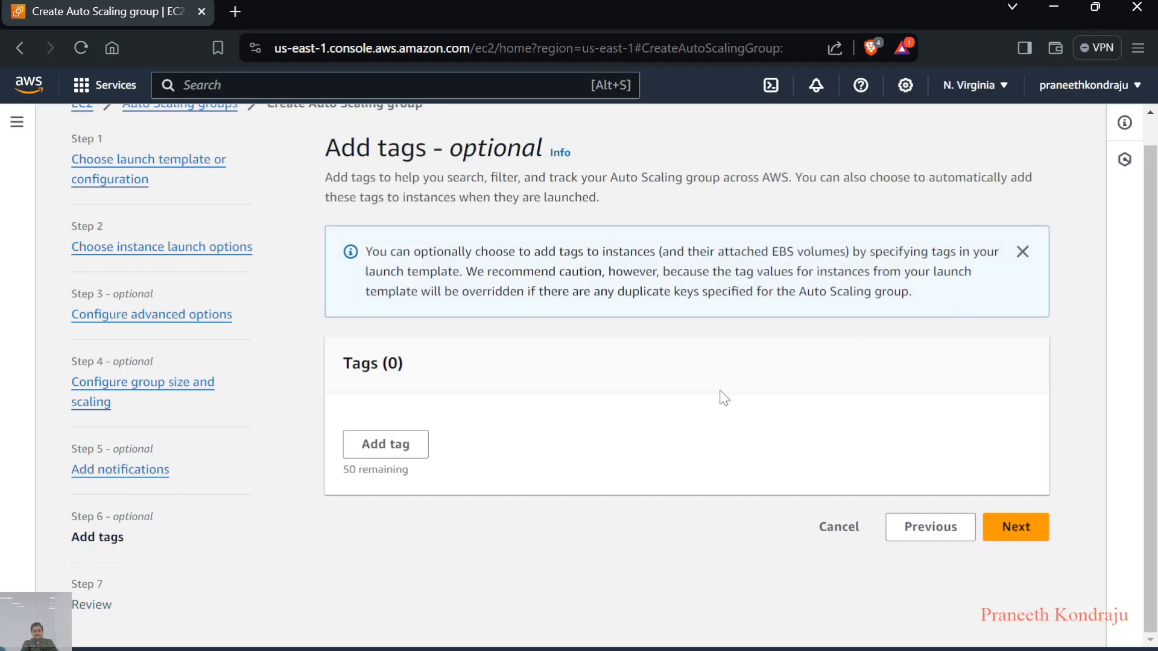
pyautogui.click(1021, 527)
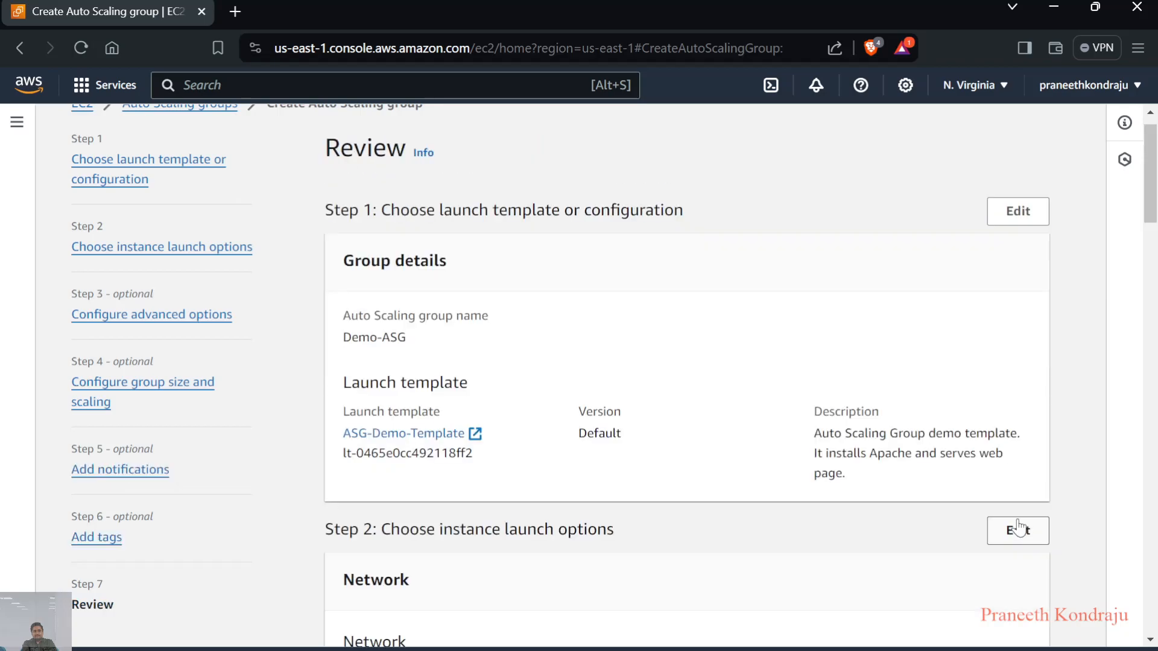
# Review the Demo-ASG launch template, network, load balancing and scaling settings, and create the Auto Scaling group
pyautogui.scroll(-3, 827, 440)
pyautogui.scroll(3, 829, 440)
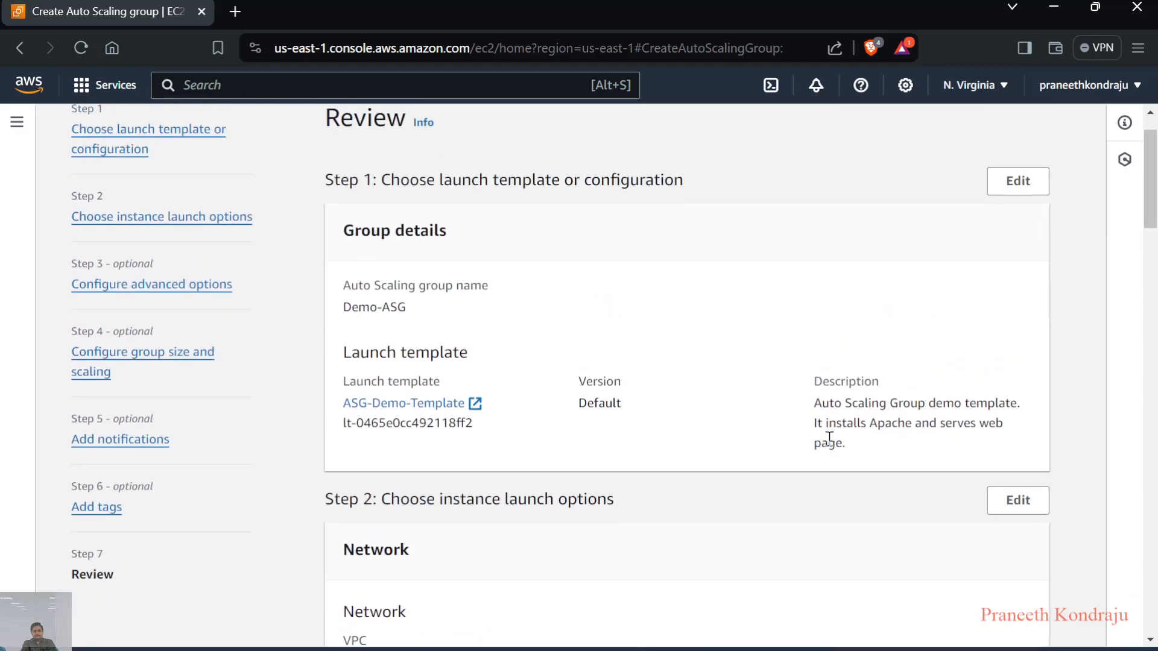
pyautogui.scroll(-2, 828, 441)
pyautogui.scroll(-3, 831, 443)
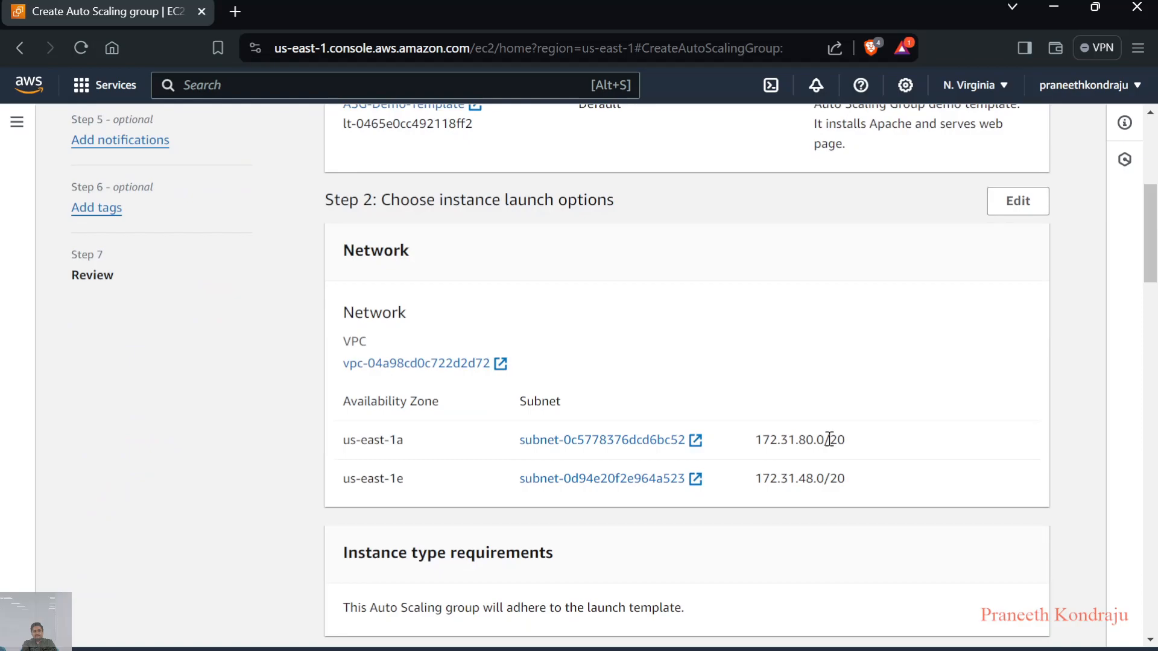
pyautogui.scroll(-5, 830, 443)
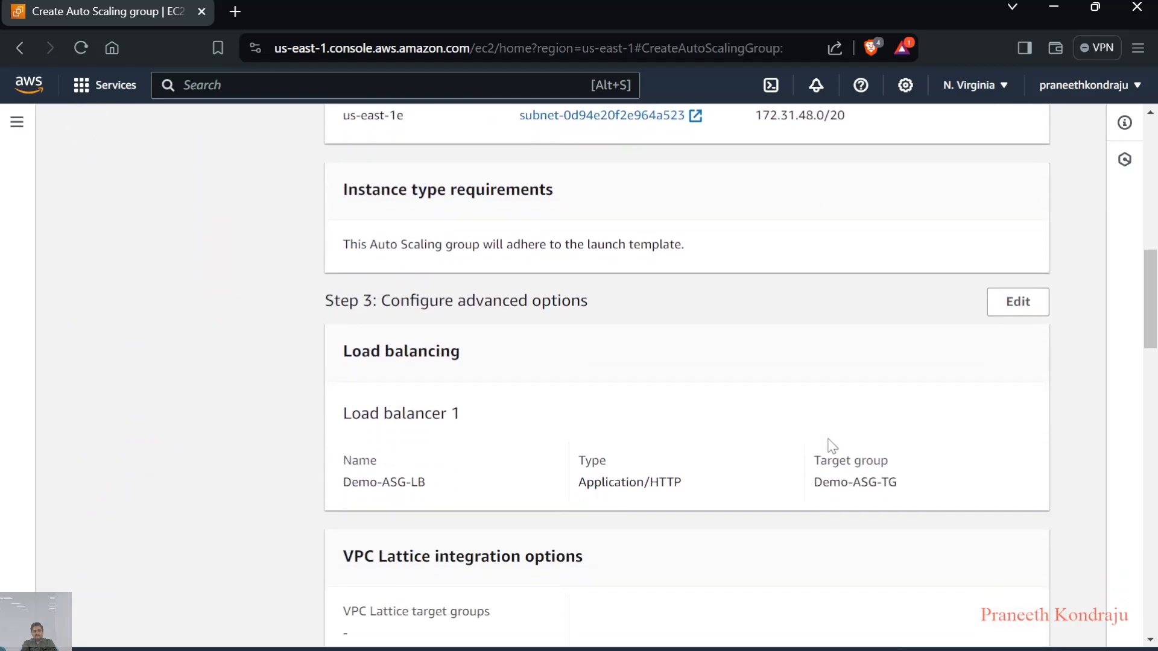
pyautogui.scroll(-3, 831, 445)
pyautogui.scroll(-6, 832, 446)
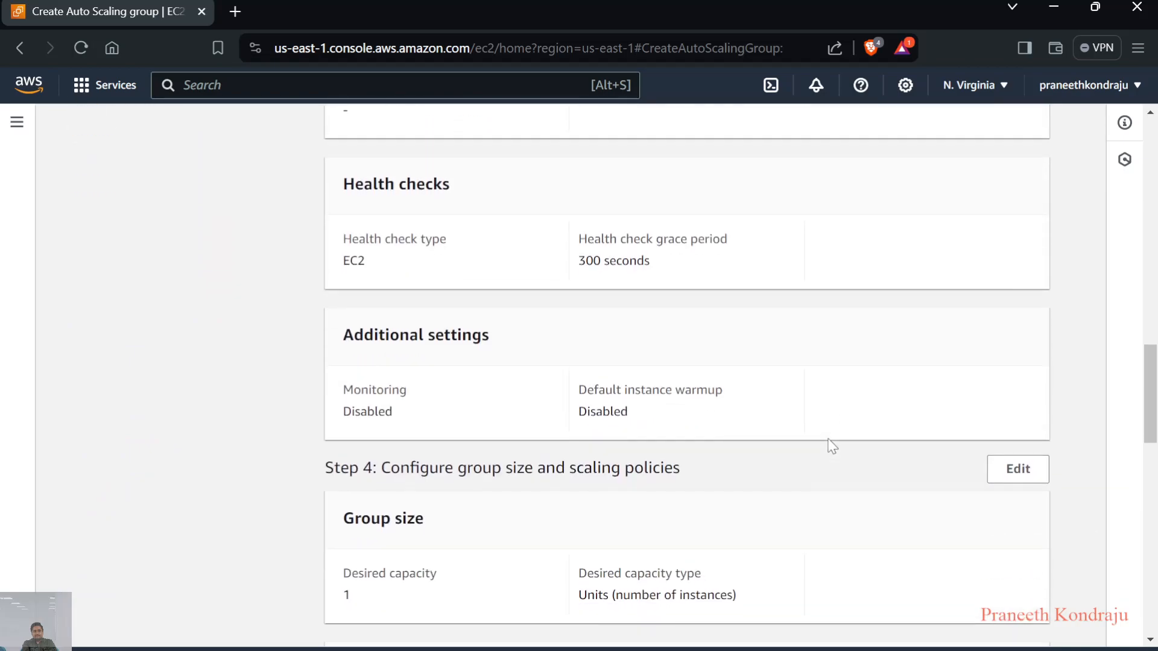
pyautogui.scroll(-10, 832, 446)
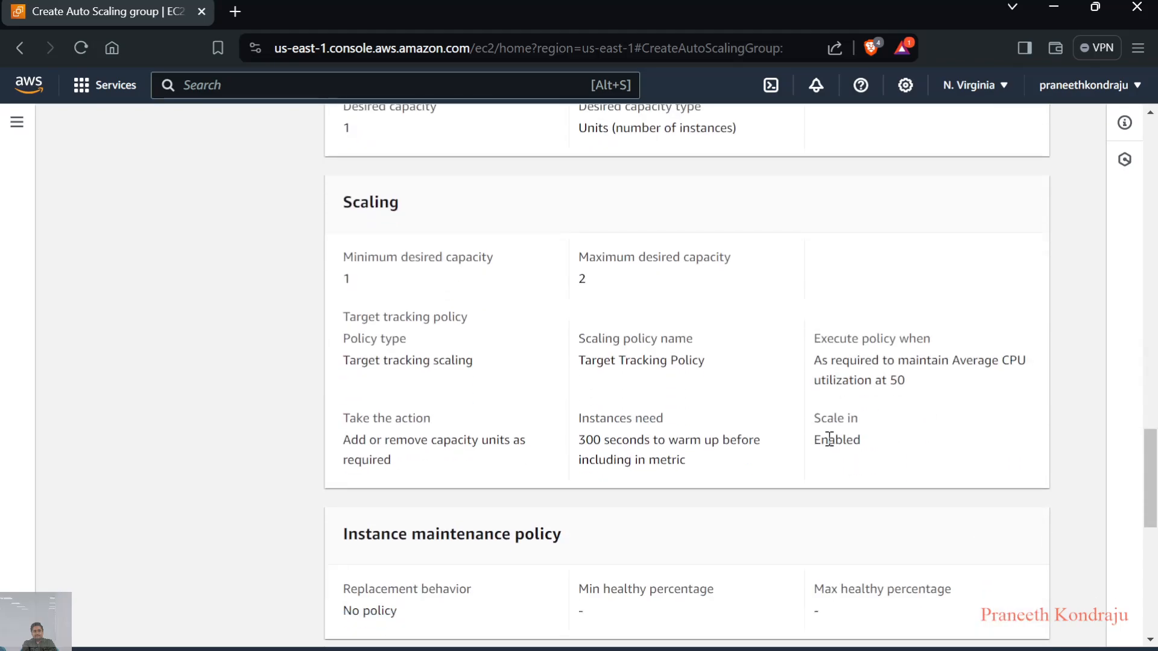
pyautogui.scroll(-3, 832, 446)
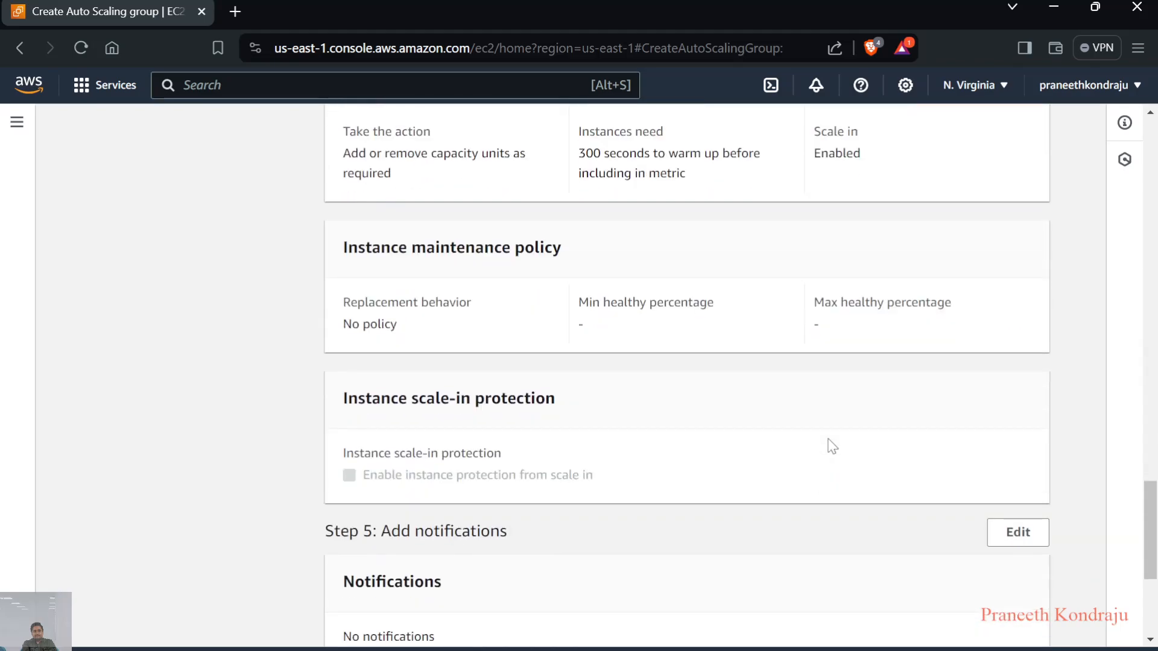
pyautogui.scroll(-5, 832, 446)
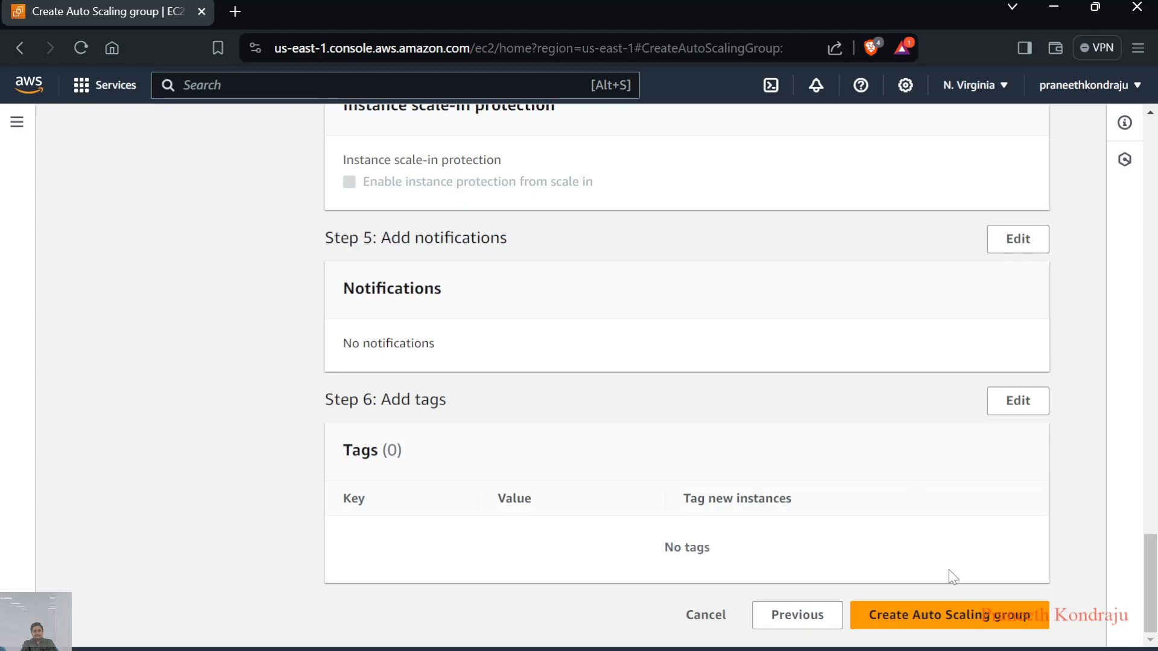
pyautogui.click(919, 621)
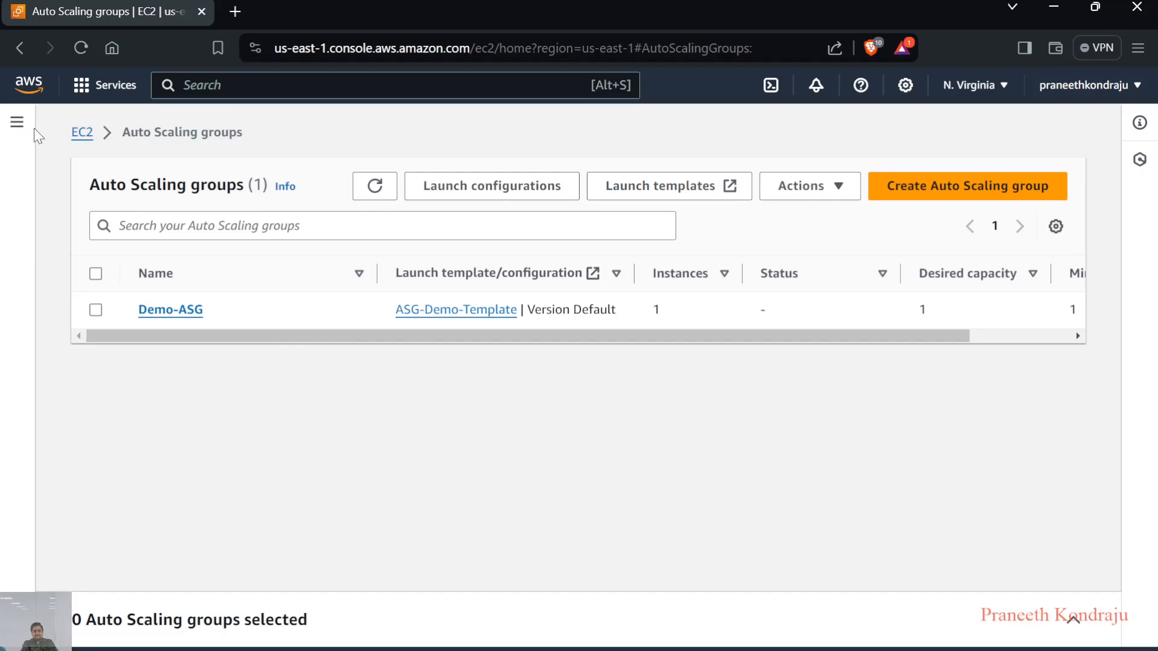
# Open the EC2 instances list to check the instance launched by the Auto Scaling group
pyautogui.click(16, 127)
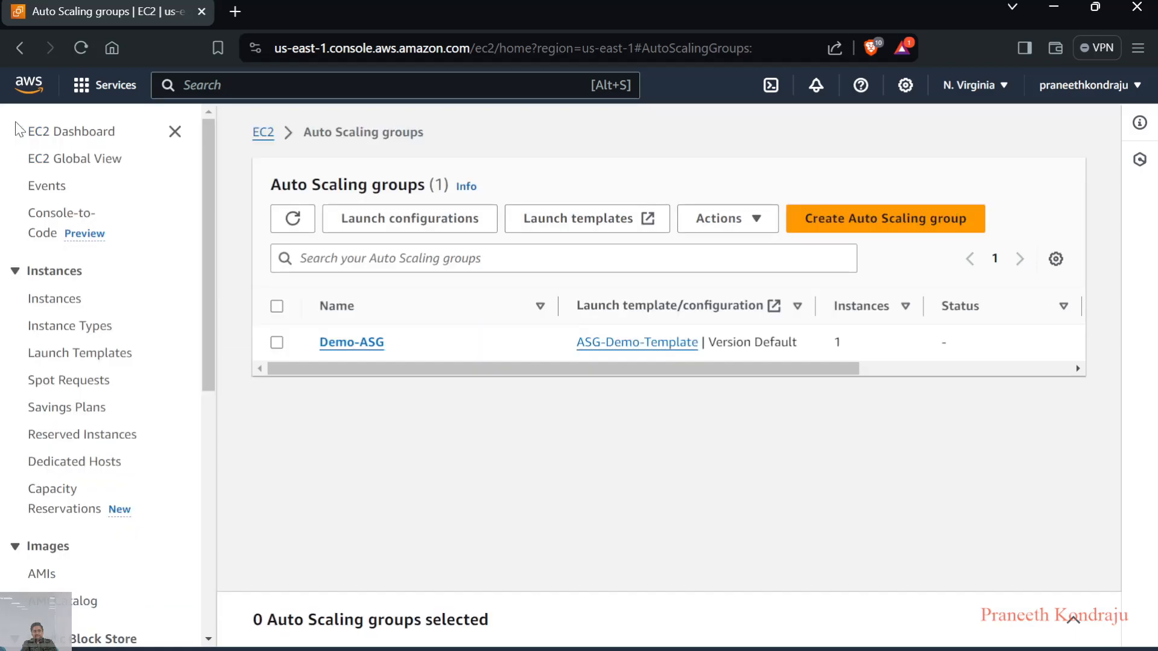
pyautogui.click(50, 307)
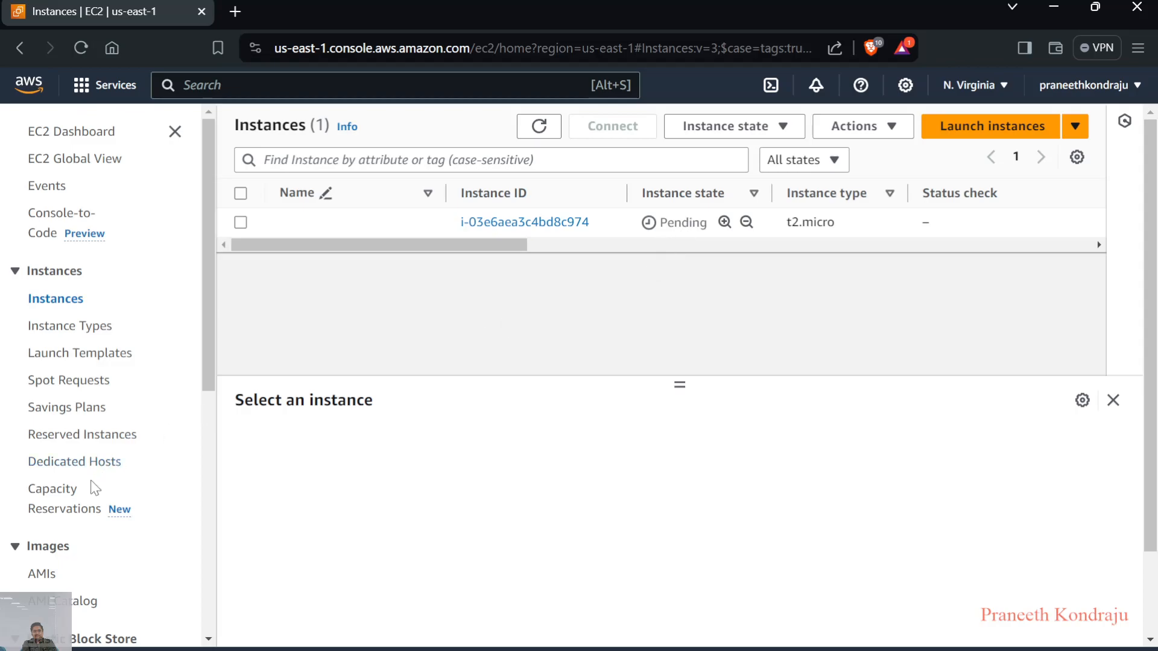
# Open the EC2 load balancers list and check the entry created for the Auto Scaling group
pyautogui.scroll(-3, 61, 499)
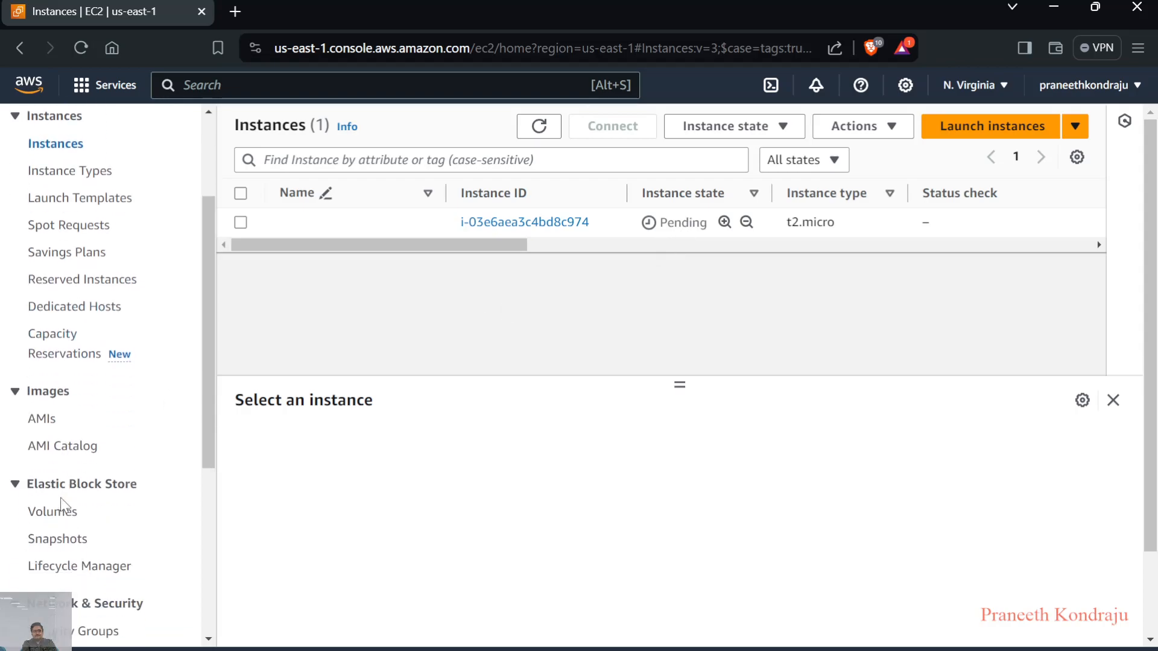
pyautogui.scroll(-3, 61, 497)
pyautogui.scroll(-3, 61, 504)
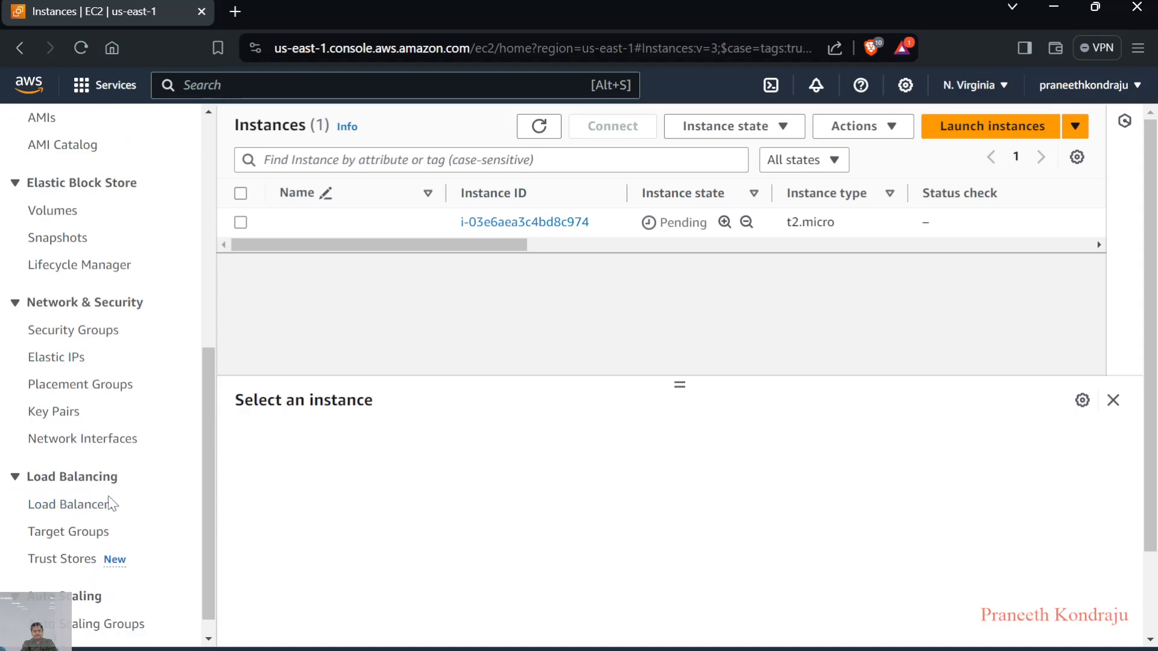
pyautogui.click(81, 510)
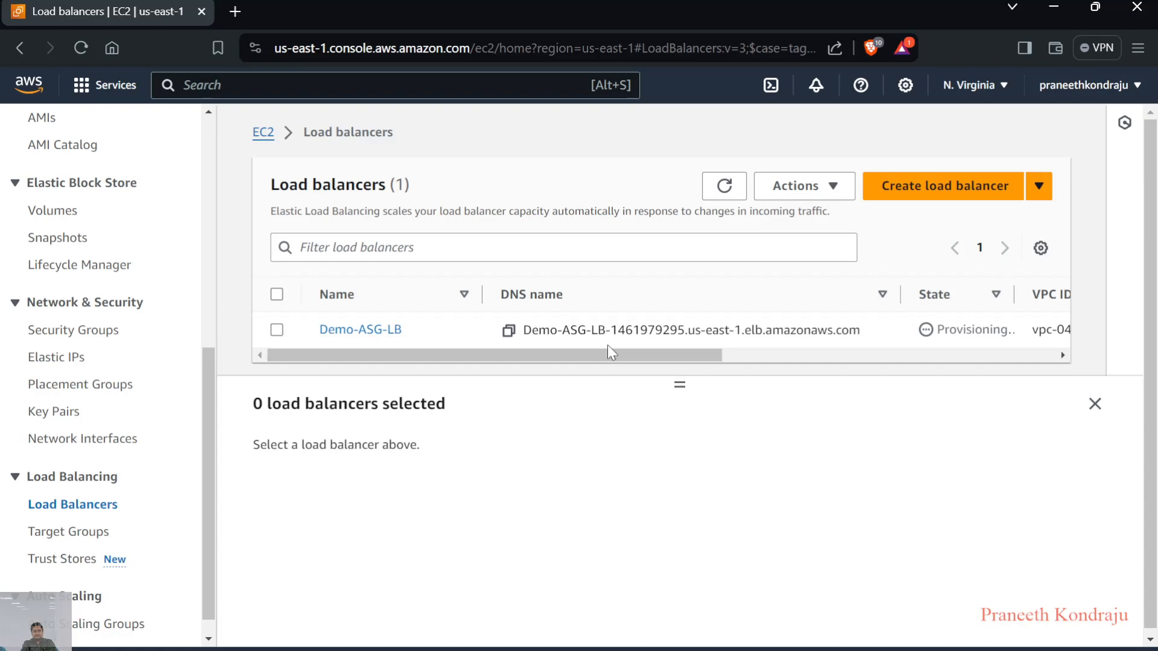
pyautogui.moveTo(708, 353); pyautogui.dragTo(639, 380)
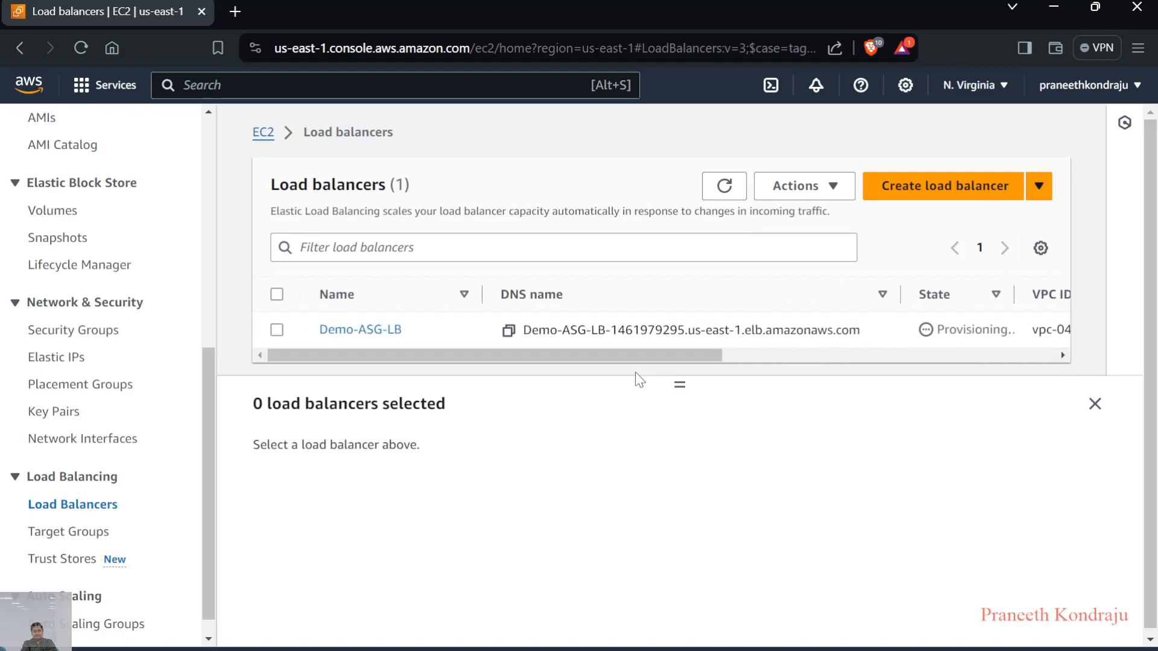
# Examine the details and security groups of the Demo-ASG-LB load balancer, and open the target groups list
pyautogui.click(277, 329)
pyautogui.scroll(-1, 453, 452)
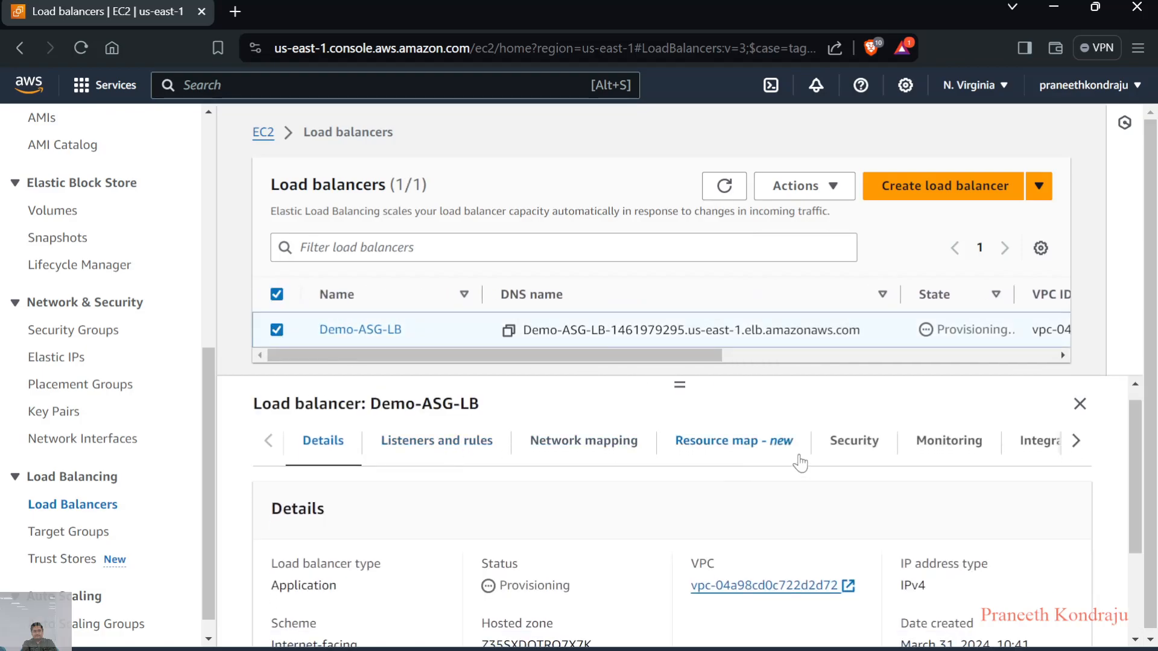
pyautogui.click(854, 444)
pyautogui.scroll(-1, 709, 563)
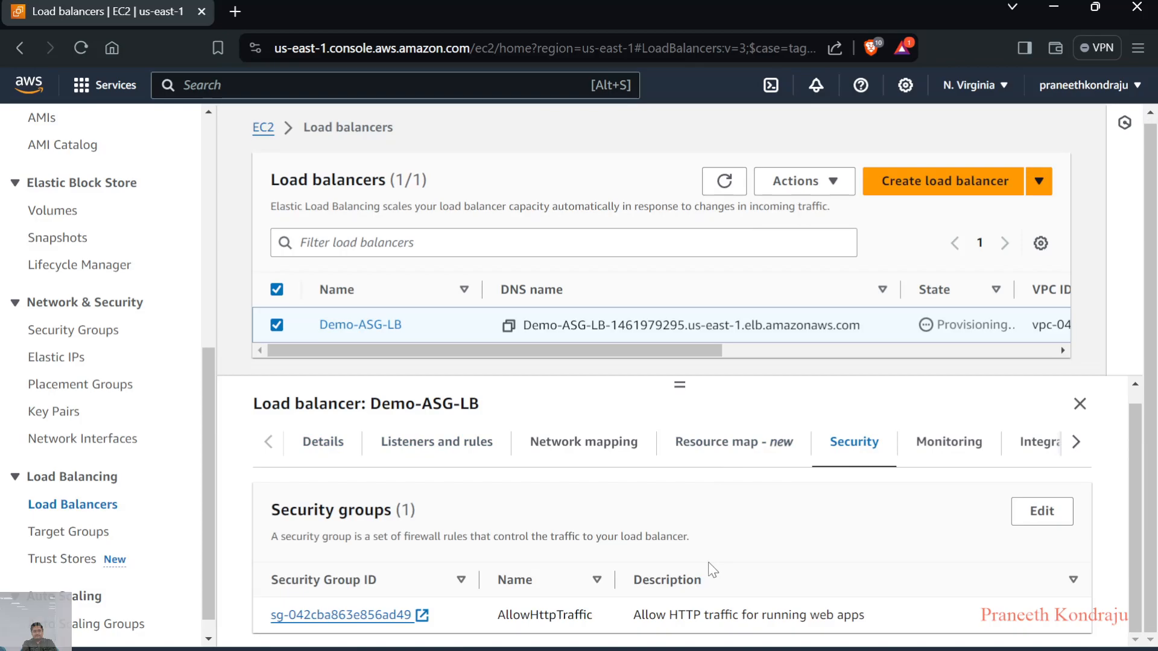
pyautogui.scroll(1, 711, 569)
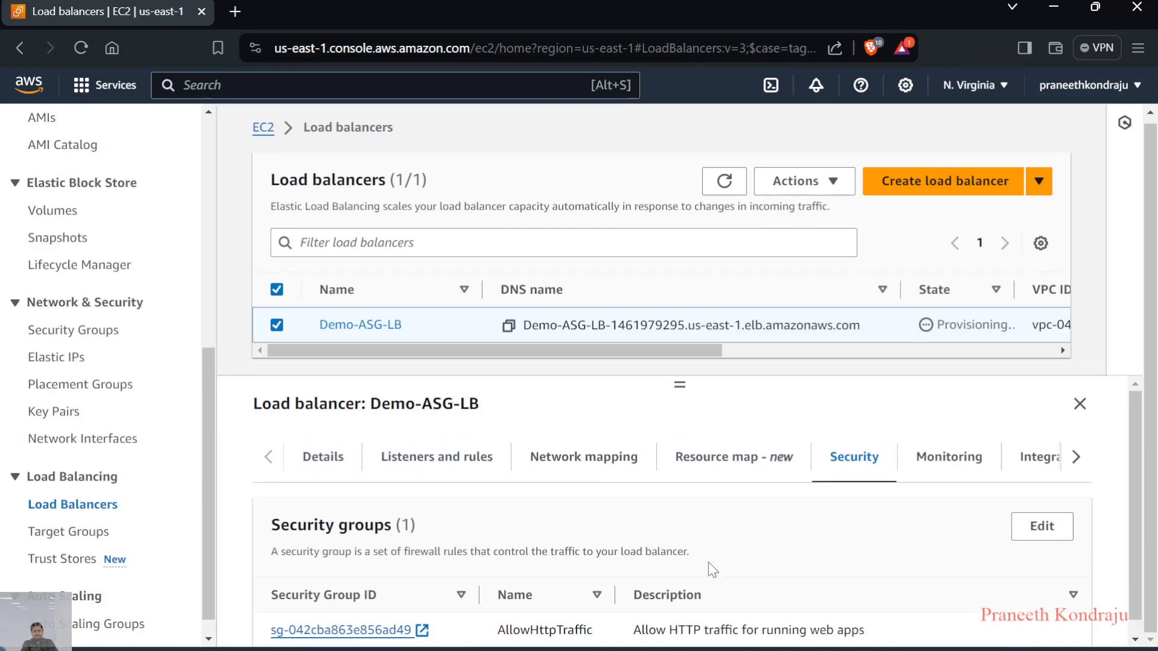
pyautogui.scroll(1, 711, 567)
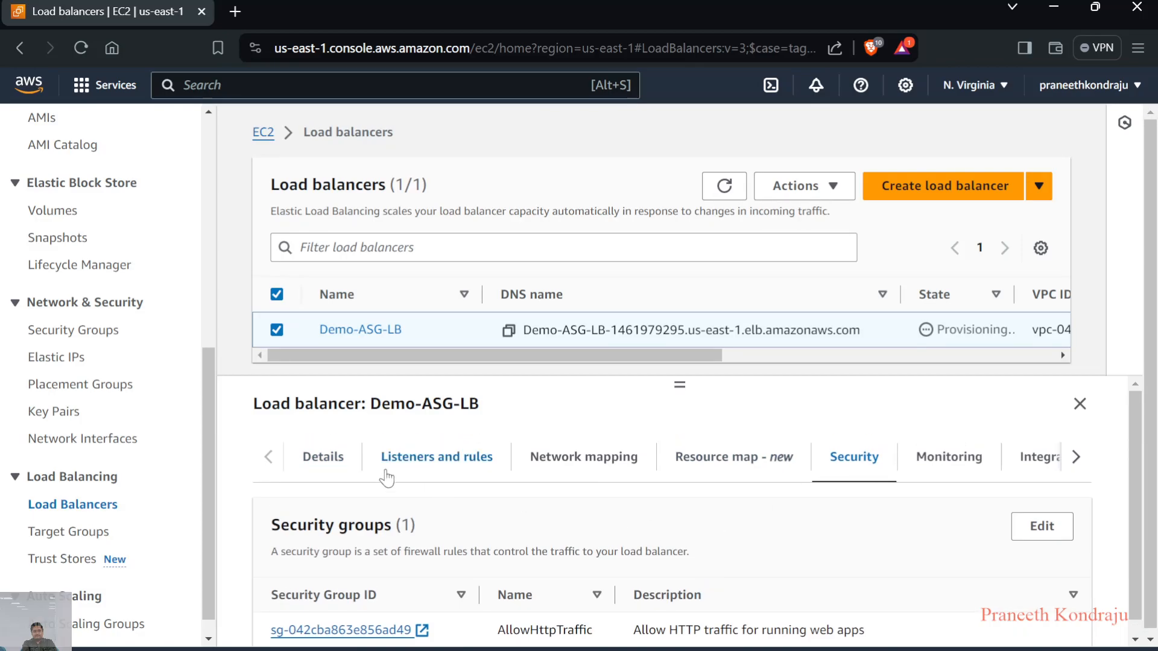
pyautogui.click(89, 534)
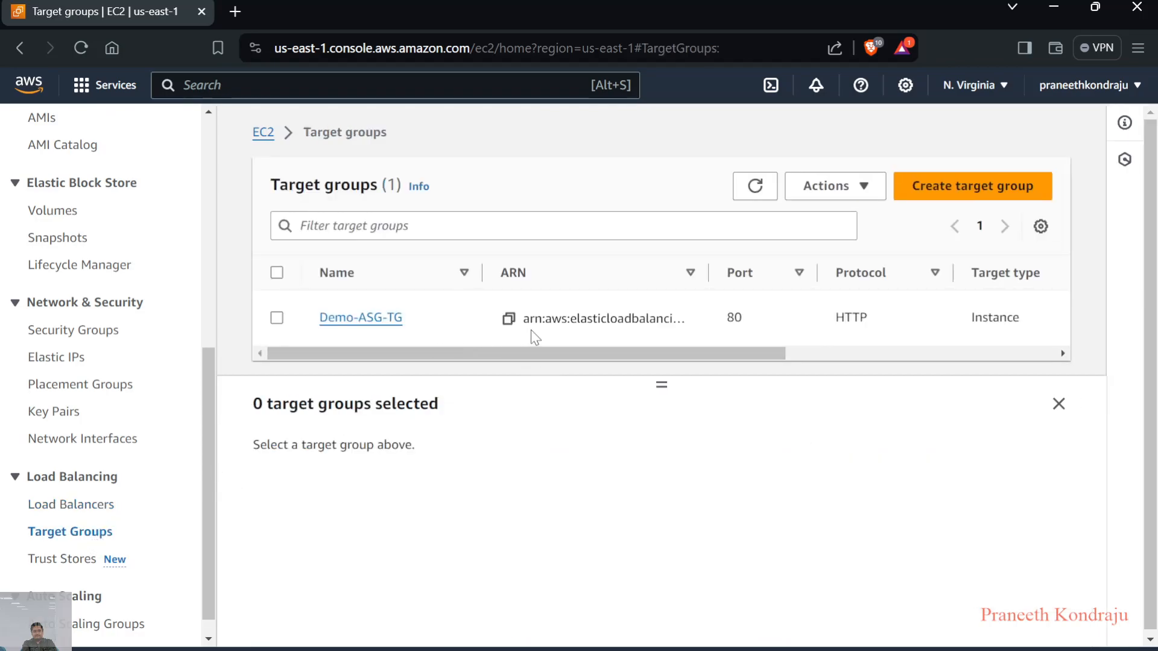
# Return to the EC2 instances list and name the instance launched by the Auto Scaling group ASG-1
pyautogui.scroll(6, 72, 256)
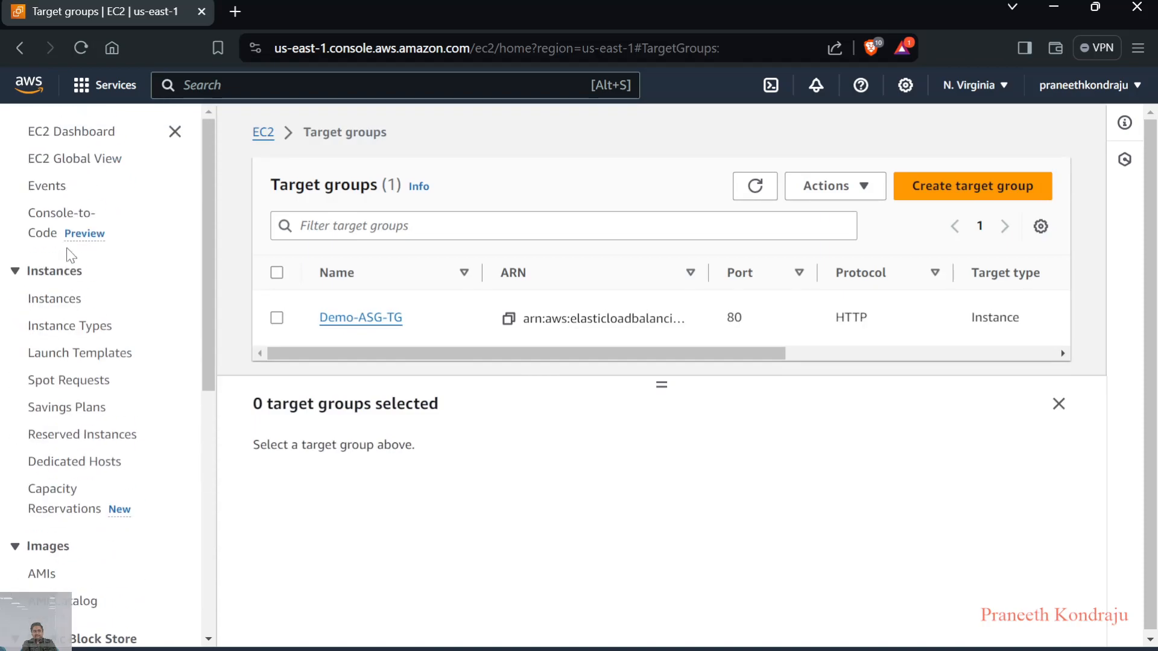
pyautogui.click(55, 303)
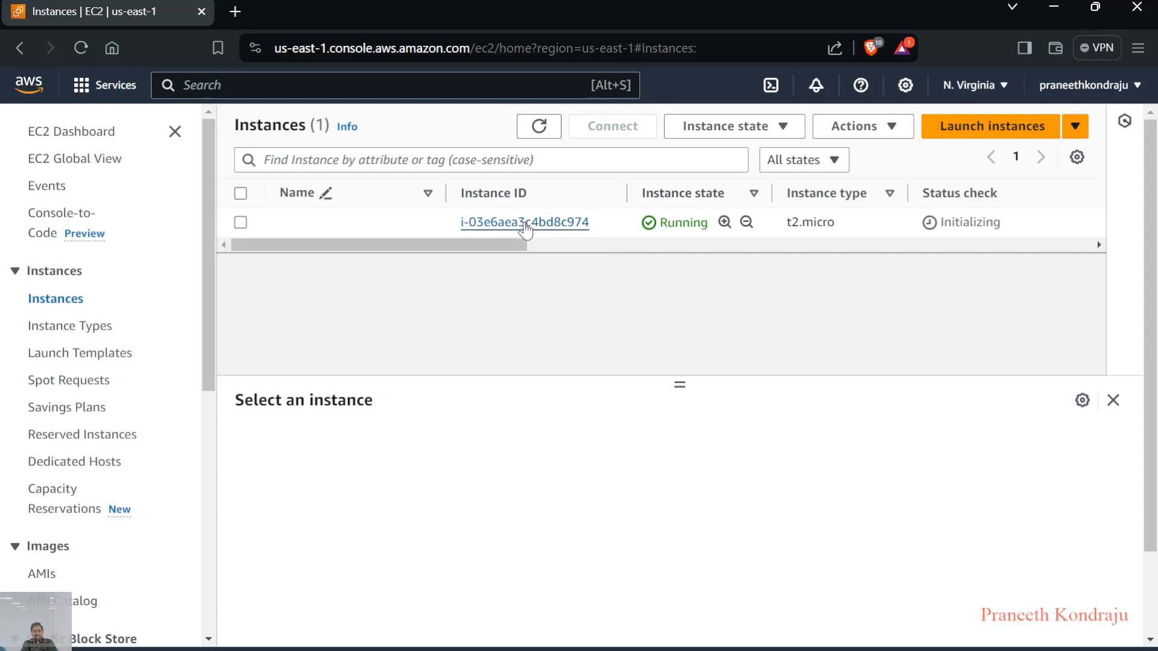
pyautogui.moveTo(516, 243); pyautogui.dragTo(509, 278)
pyautogui.moveTo(399, 226)
pyautogui.click(434, 232)
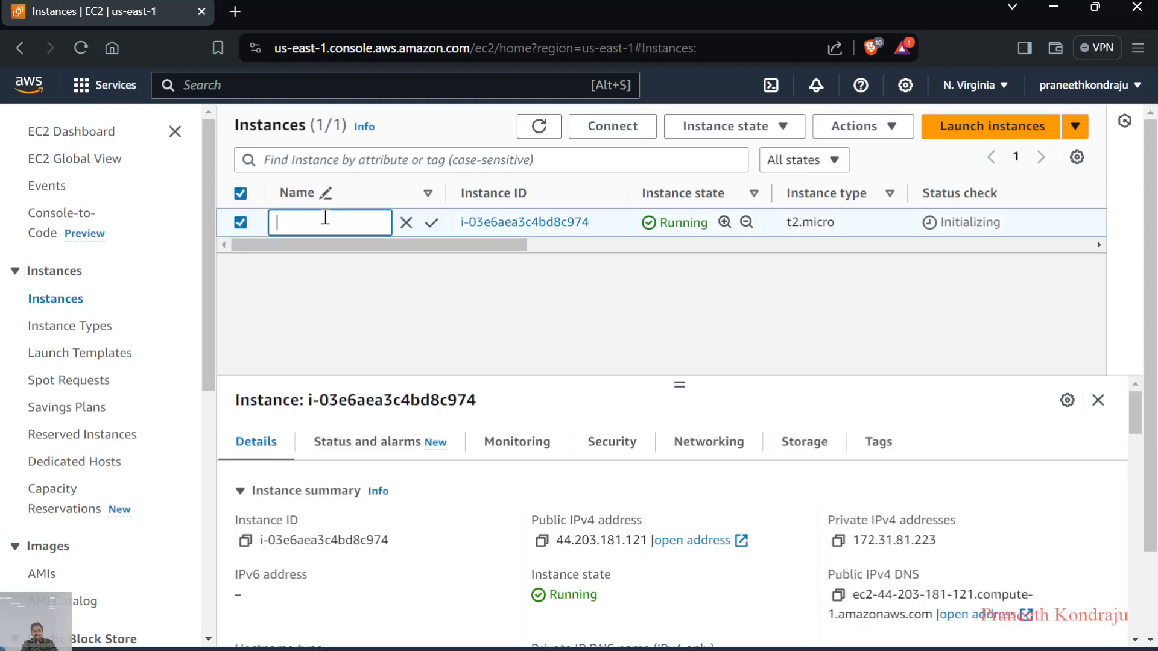
pyautogui.write('ASG-1')
pyautogui.click(430, 224)
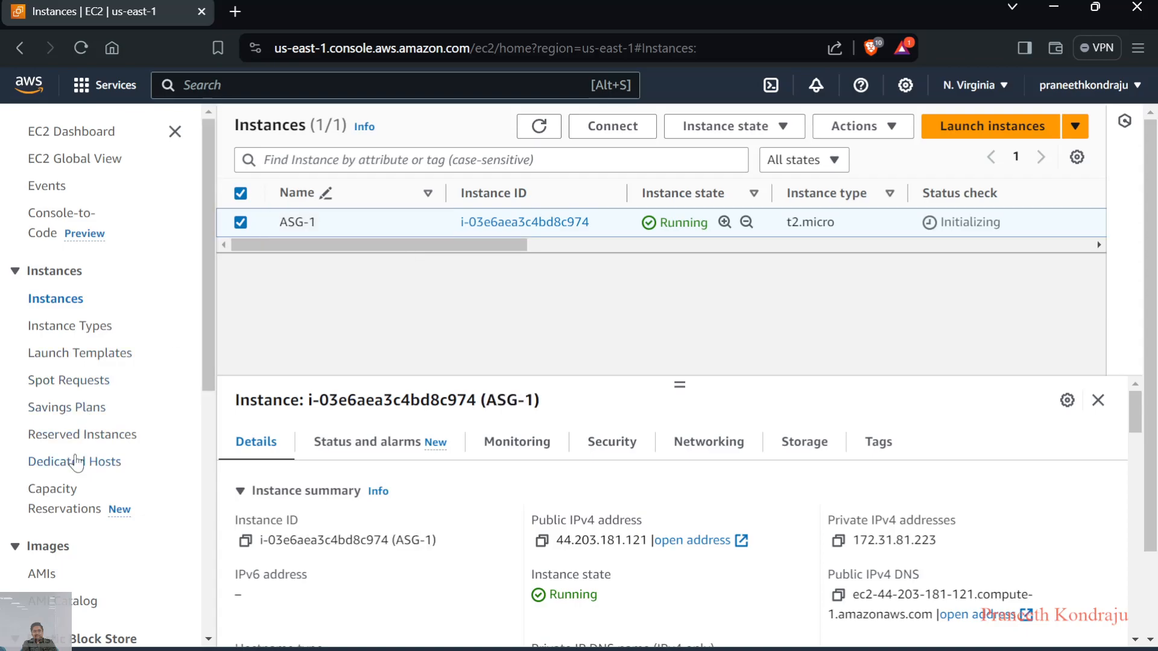
# Open the load balancers list again and check the state and availability zones of Demo-ASG-LB
pyautogui.scroll(-3, 78, 461)
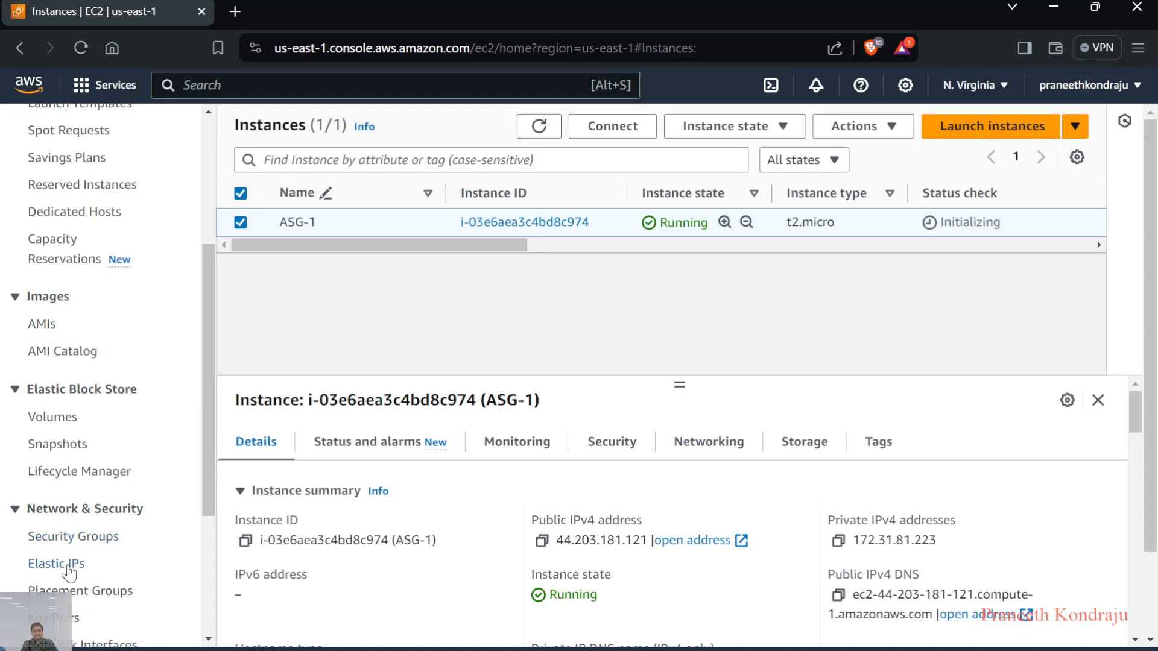
pyautogui.scroll(-1, 71, 561)
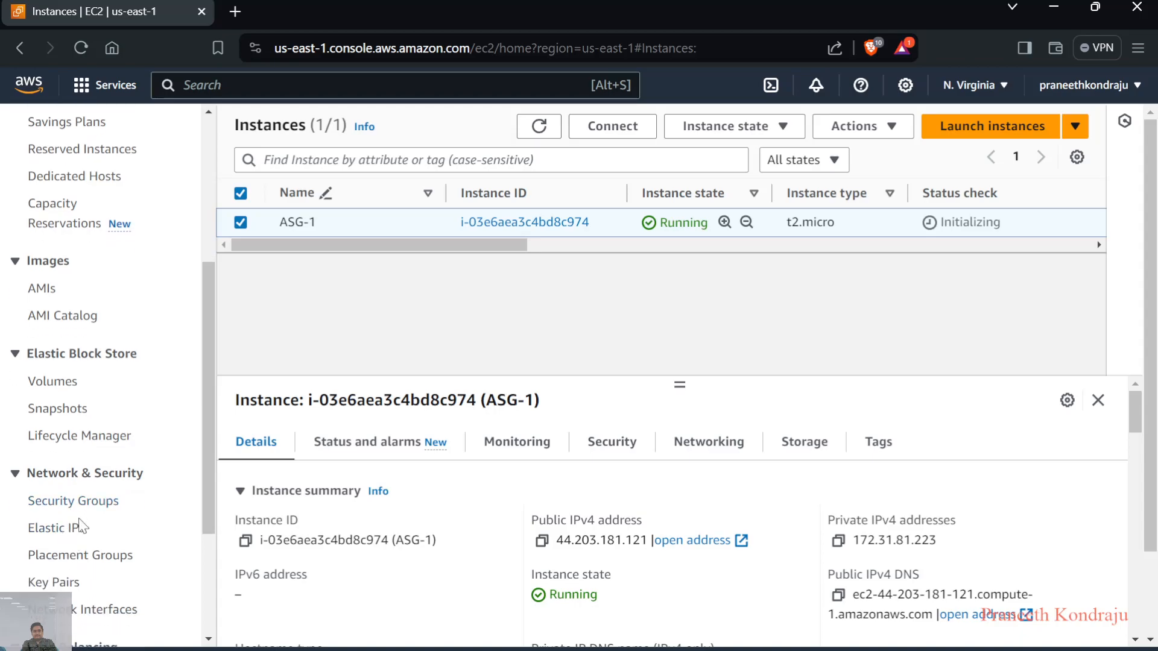
pyautogui.scroll(-3, 77, 520)
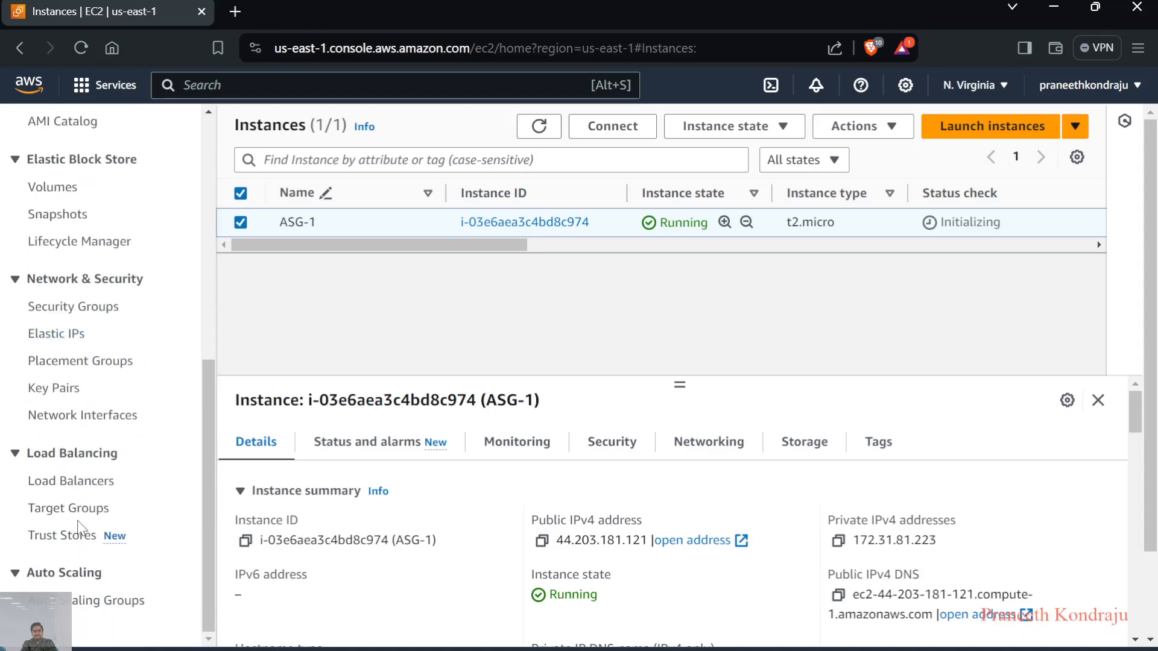
pyautogui.click(74, 482)
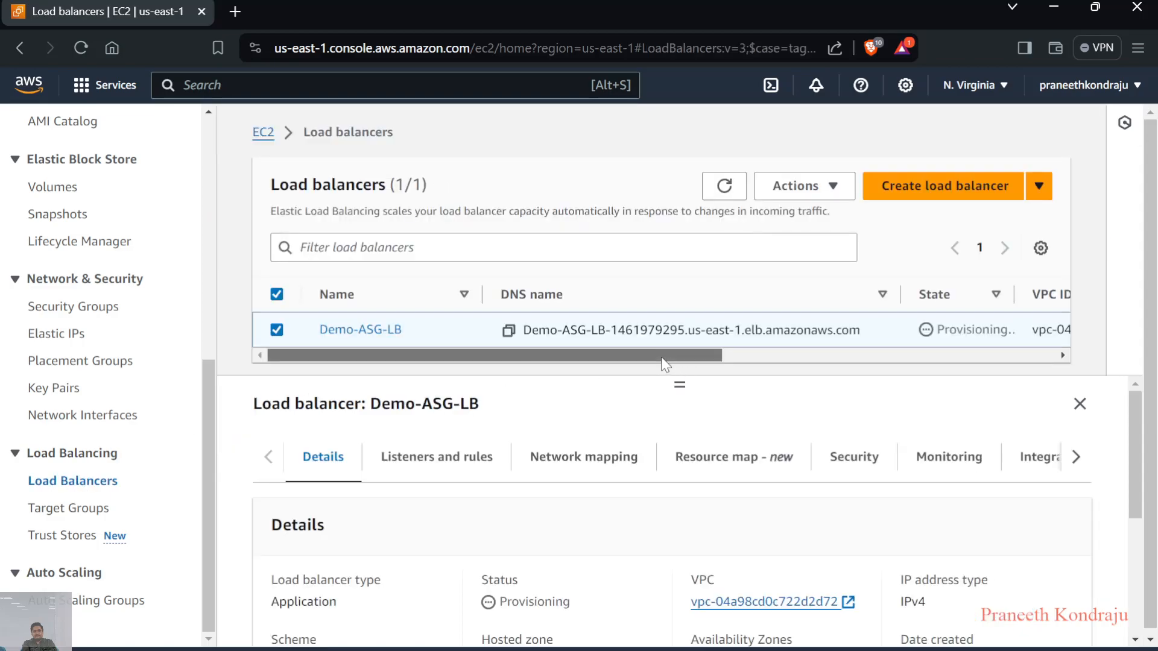
pyautogui.moveTo(661, 357); pyautogui.dragTo(813, 357)
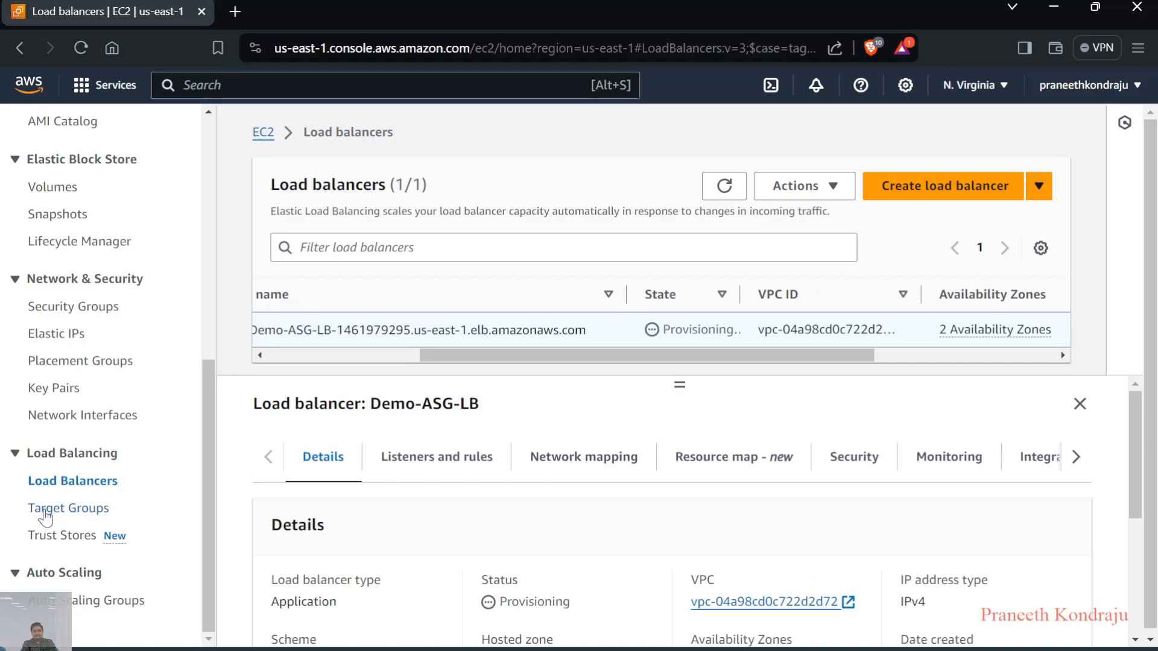
pyautogui.click(46, 512)
pyautogui.click(90, 487)
pyautogui.click(660, 342)
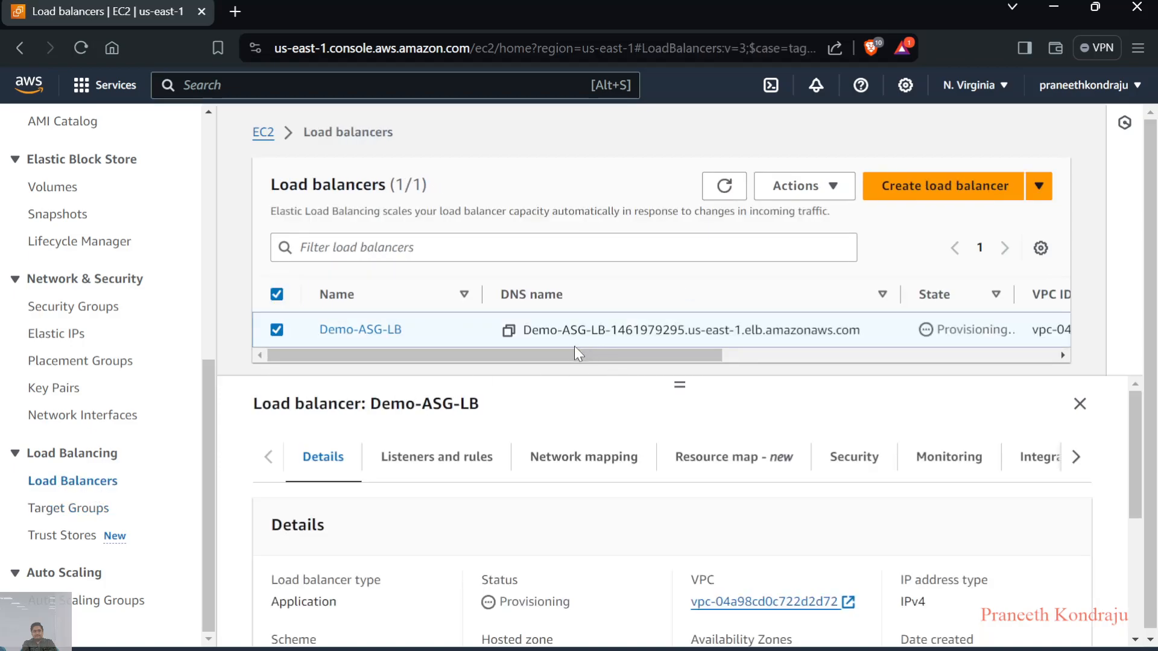
pyautogui.moveTo(507, 356); pyautogui.dragTo(687, 356)
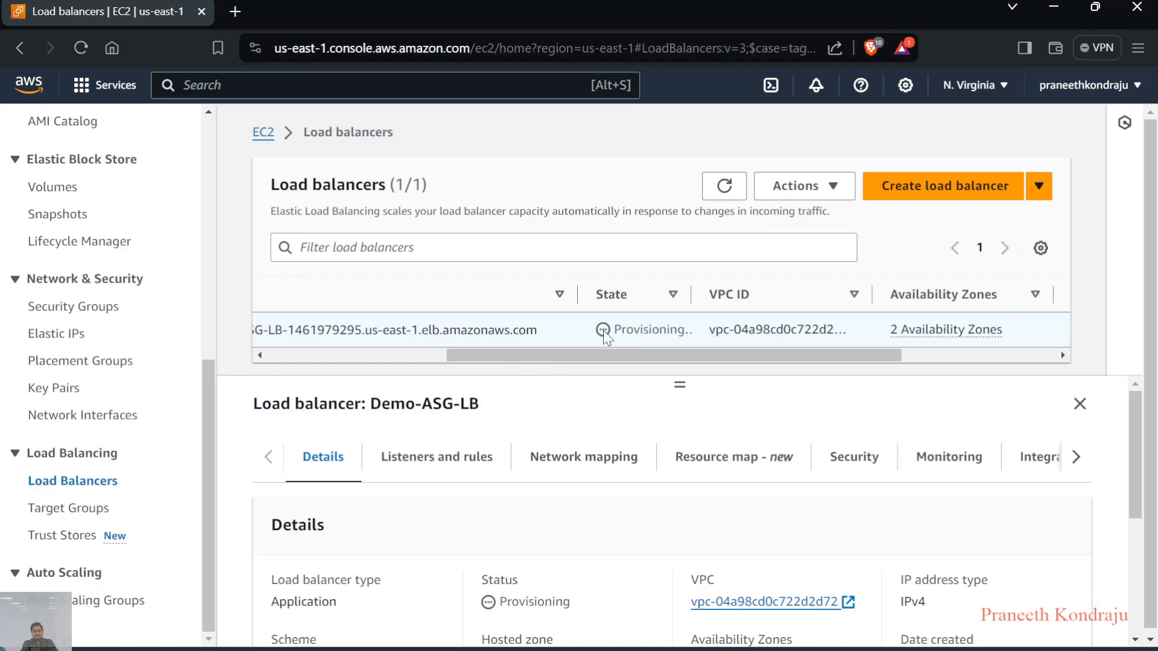
# Select the Demo-ASG-TG target group and check the health status of its registered targets
pyautogui.click(71, 510)
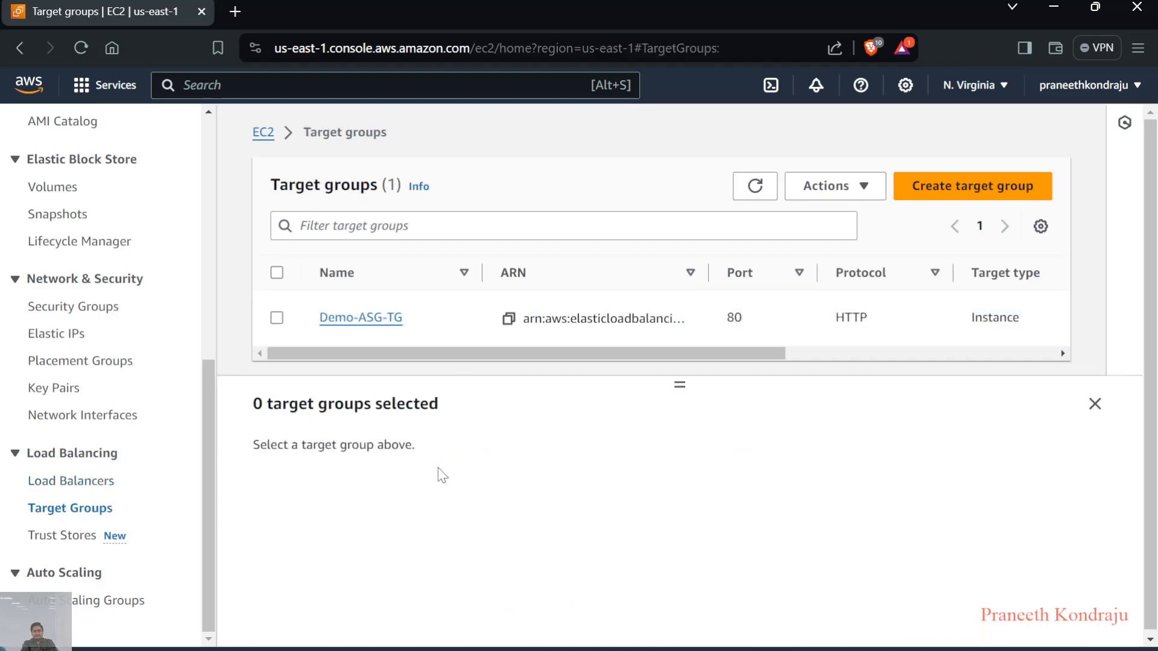
pyautogui.click(276, 319)
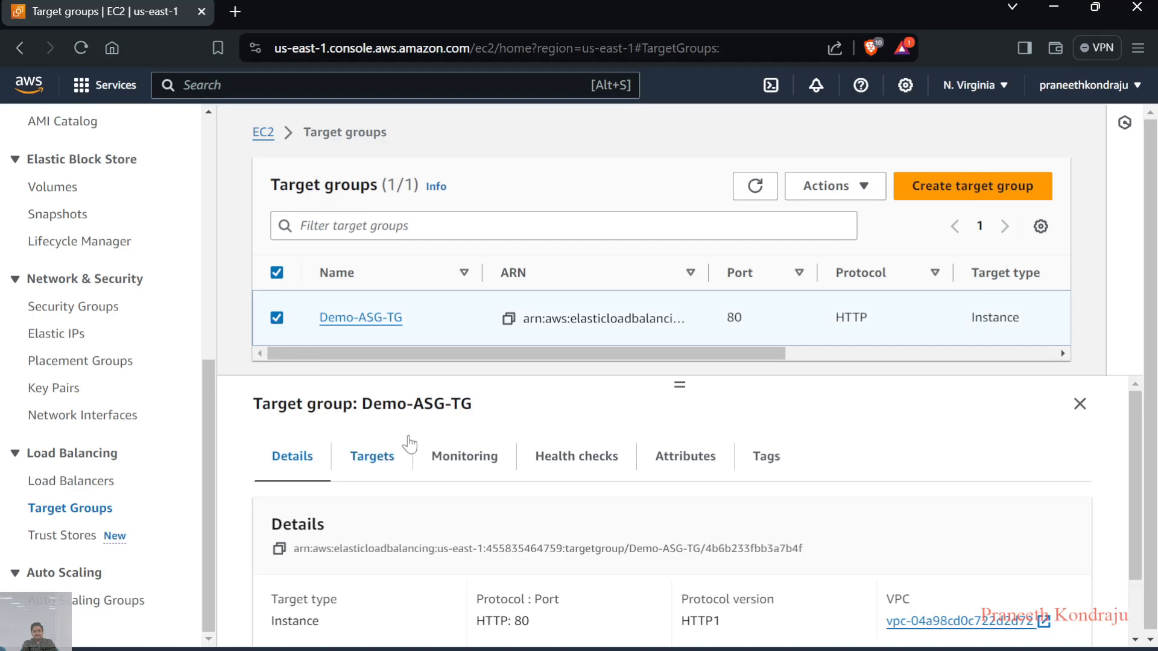
pyautogui.click(372, 456)
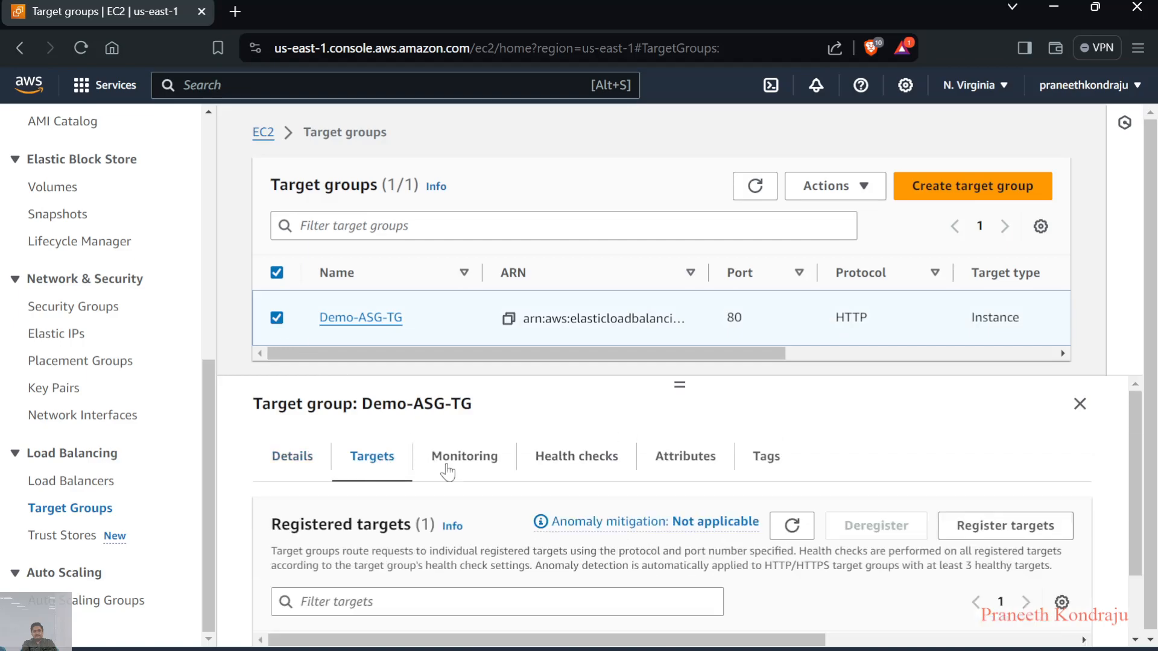
pyautogui.scroll(-2, 473, 476)
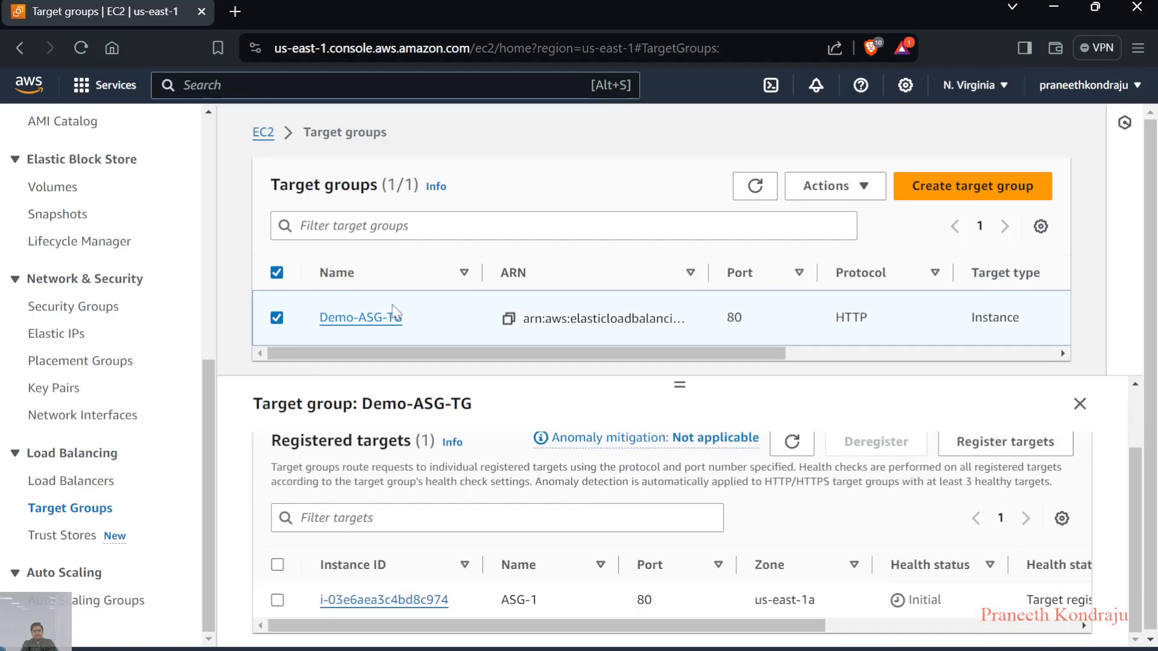
# Open the Demo-ASG-TG details page and examine its load balancer association and target health summary
pyautogui.click(377, 317)
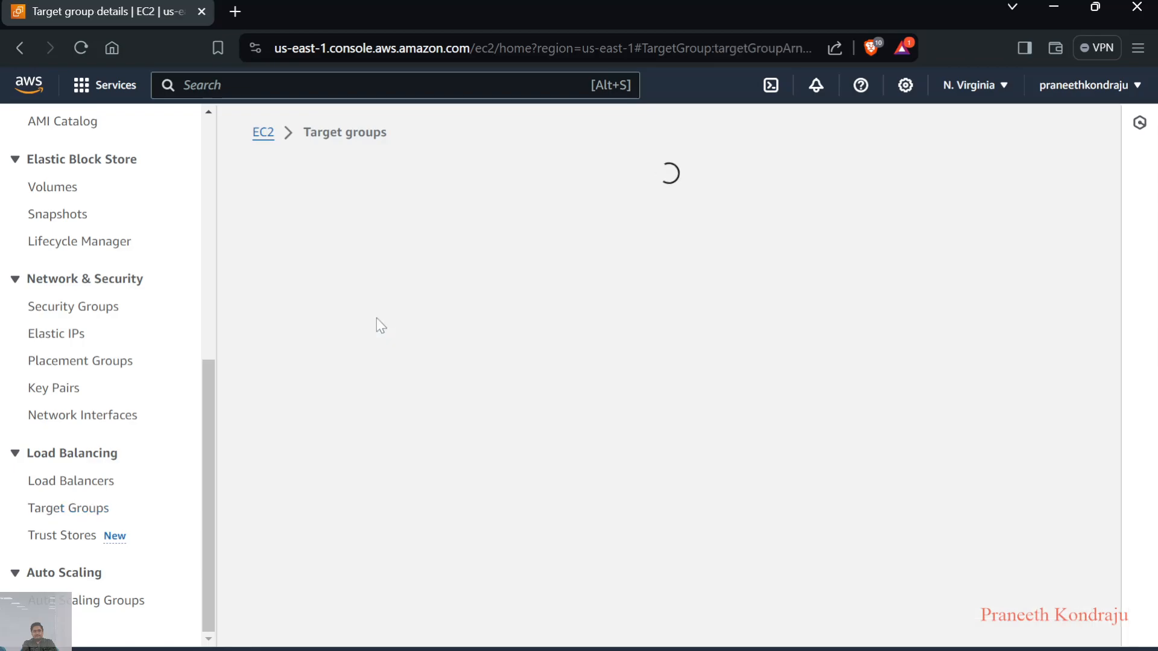
pyautogui.scroll(-1, 481, 478)
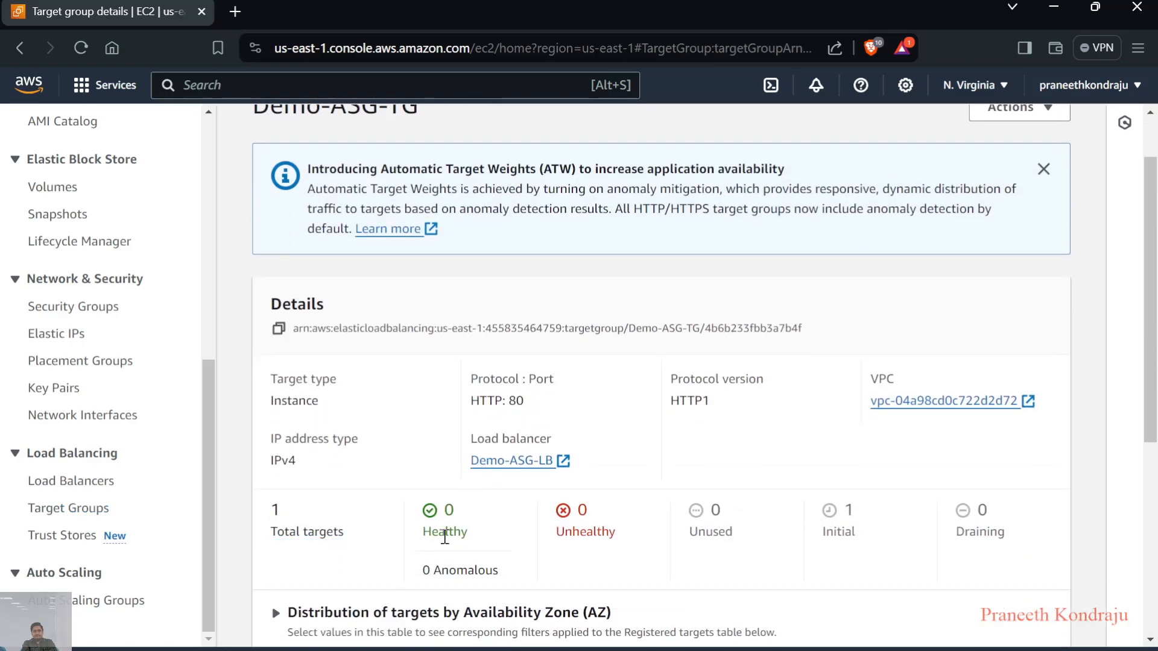
pyautogui.scroll(-1, 480, 476)
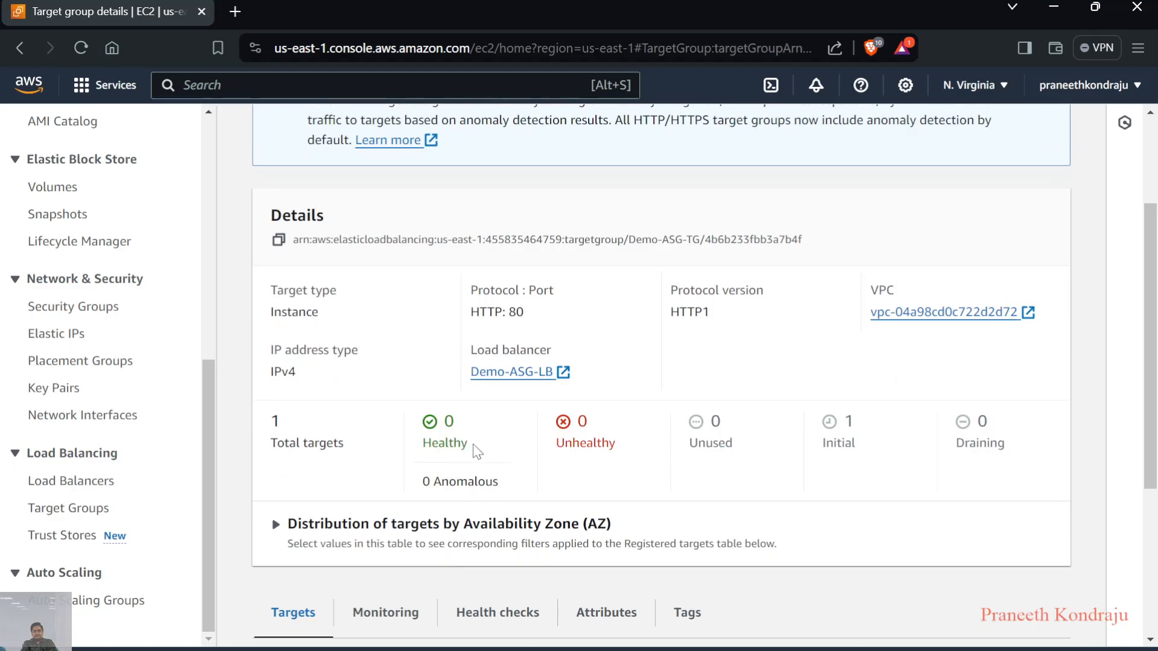
pyautogui.scroll(2, 458, 440)
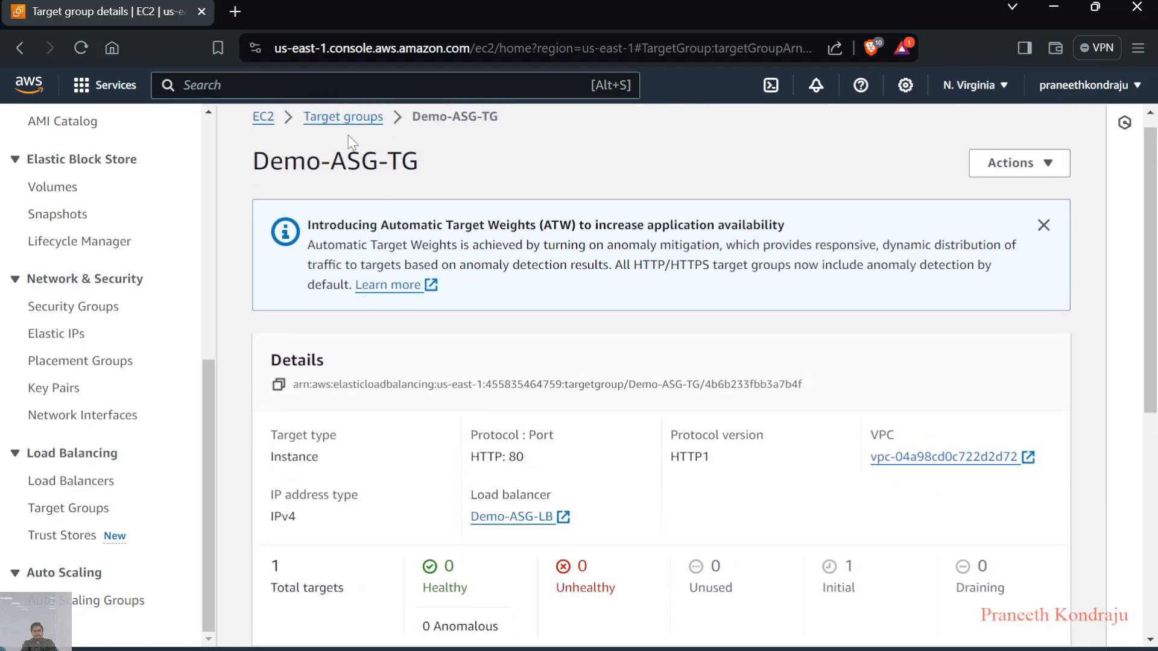
# Recheck the load balancer's state and refresh the registered targets of Demo-ASG-TG to check their health status
pyautogui.click(97, 482)
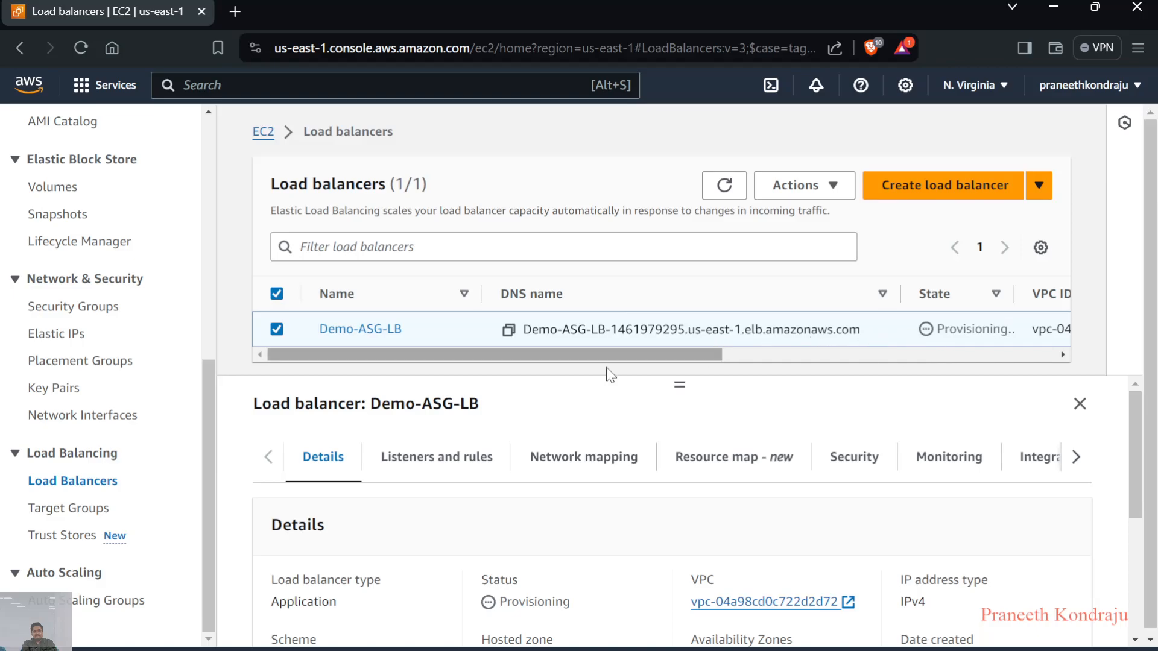
pyautogui.click(97, 516)
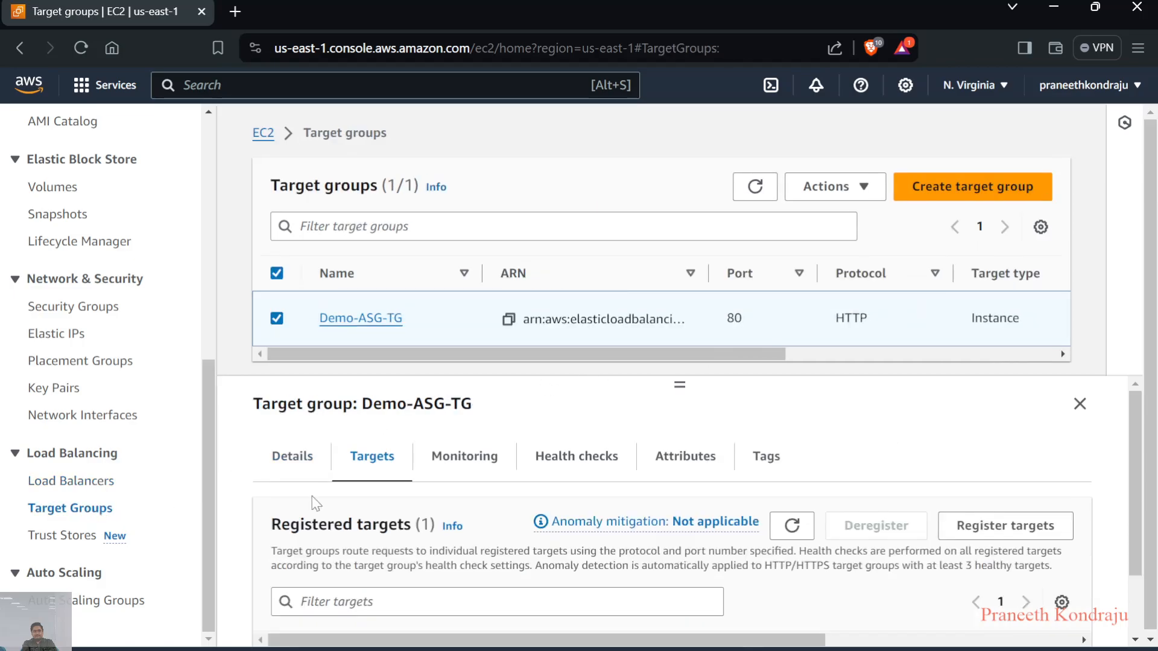
pyautogui.scroll(-1, 492, 532)
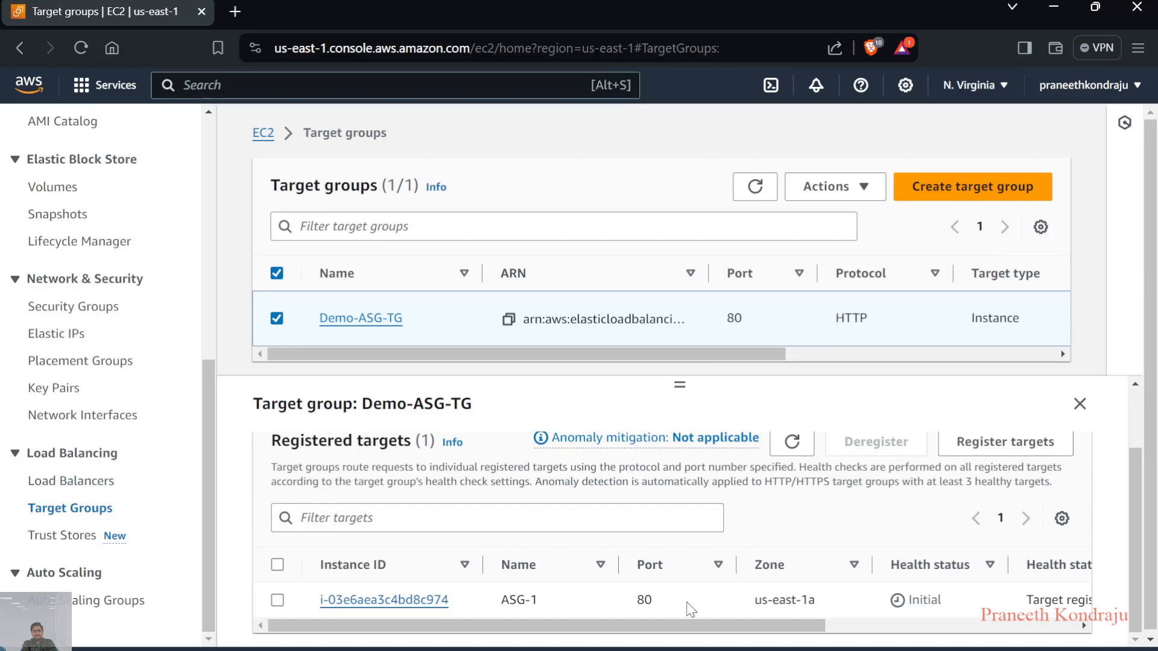
pyautogui.moveTo(748, 626); pyautogui.dragTo(824, 626)
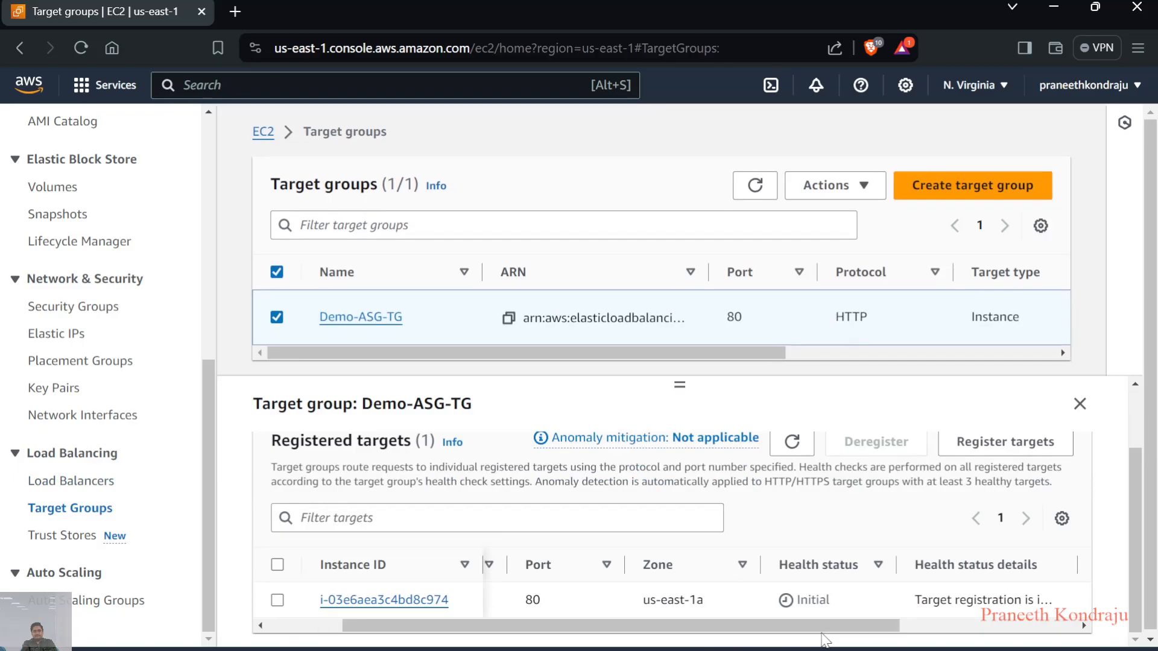
pyautogui.click(793, 441)
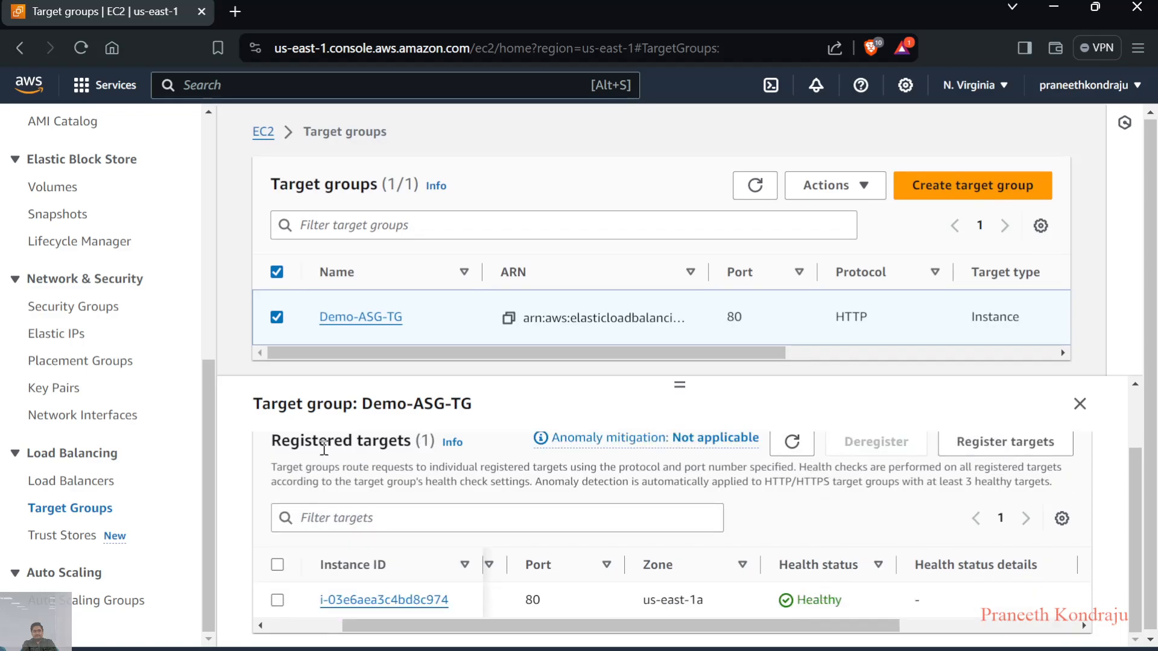
# Copy the DNS name of the Demo-ASG-LB load balancer from the load balancers list
pyautogui.click(70, 491)
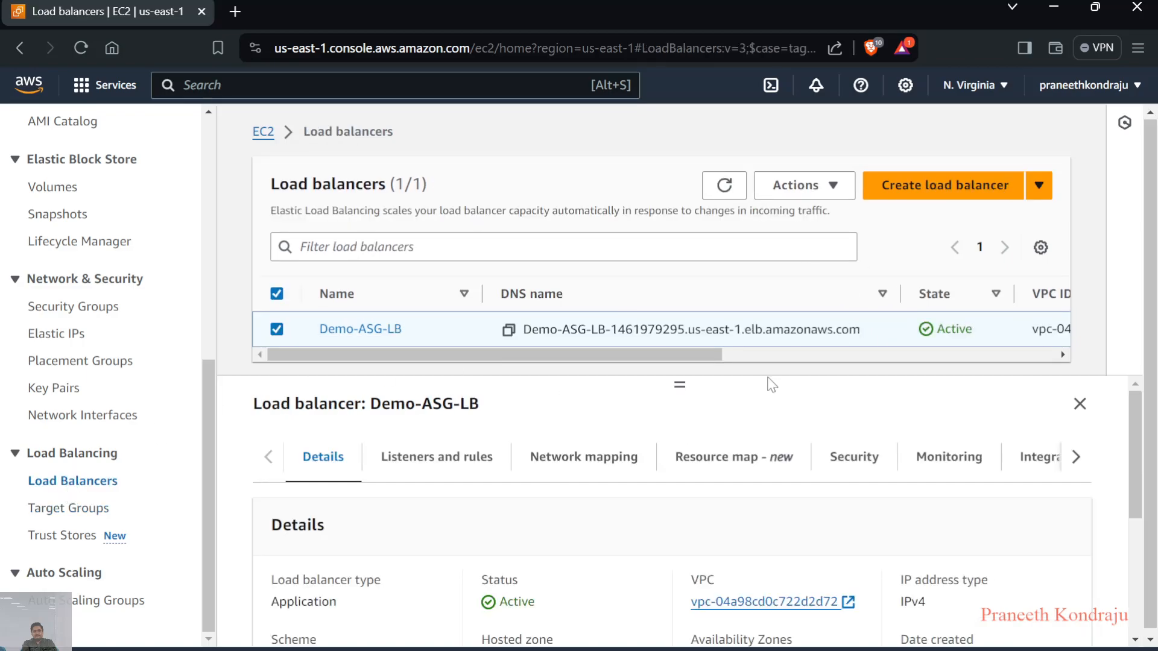
pyautogui.click(508, 331)
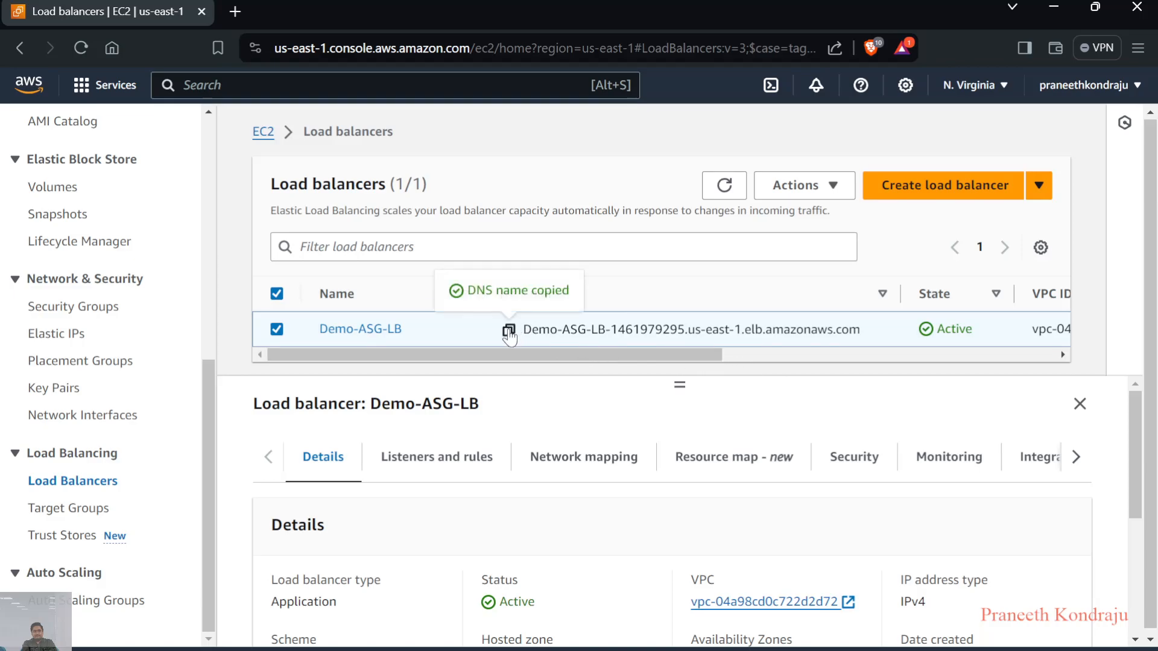
# Open the copied Demo-ASG-LB DNS name in a new browser tab to test the web page served through the load balancer
pyautogui.click(233, 12)
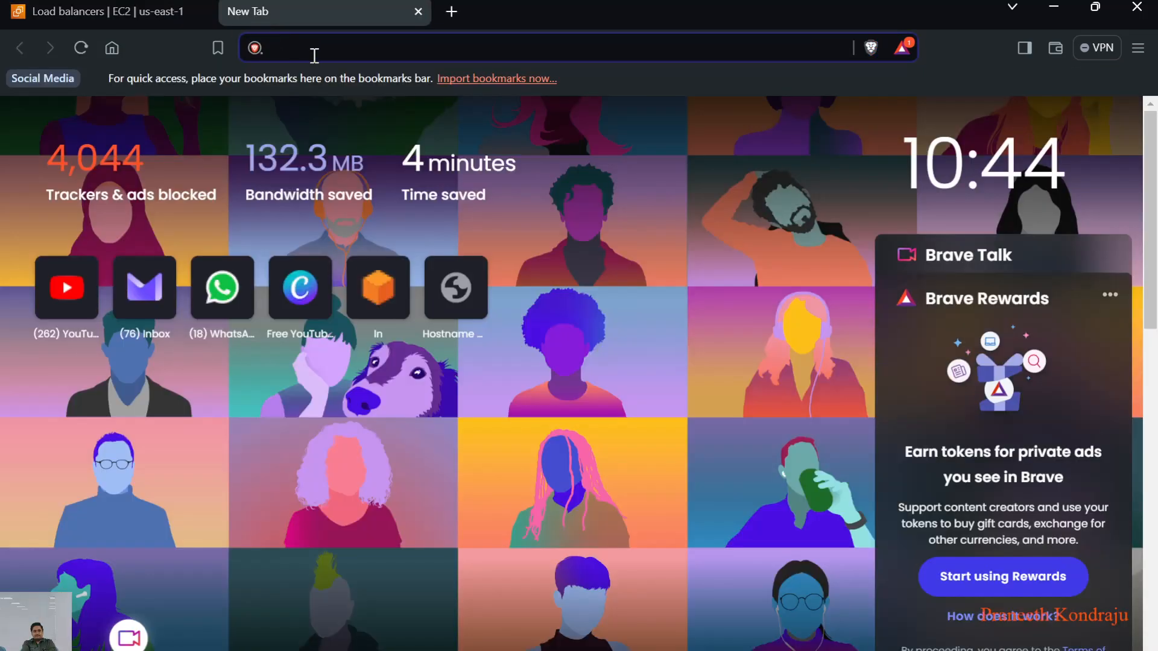
pyautogui.hotkey('ctrl', 'v')
pyautogui.press('Return')
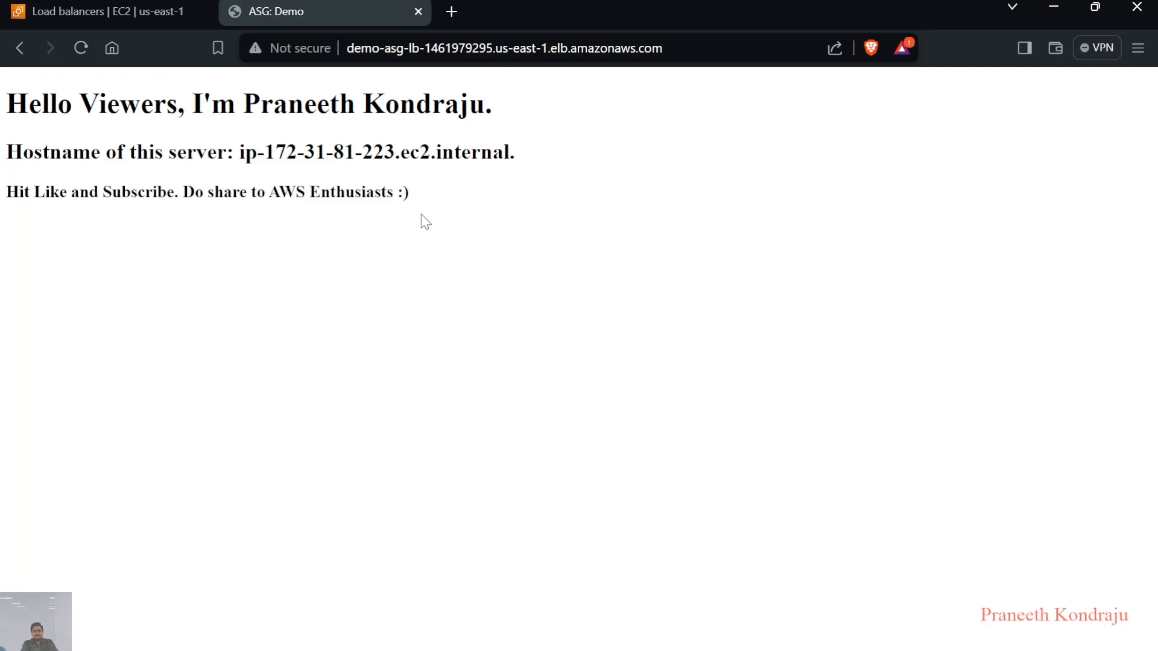
# Return to the EC2 console, open the Auto Scaling groups list and select Demo-ASG
pyautogui.click(112, 11)
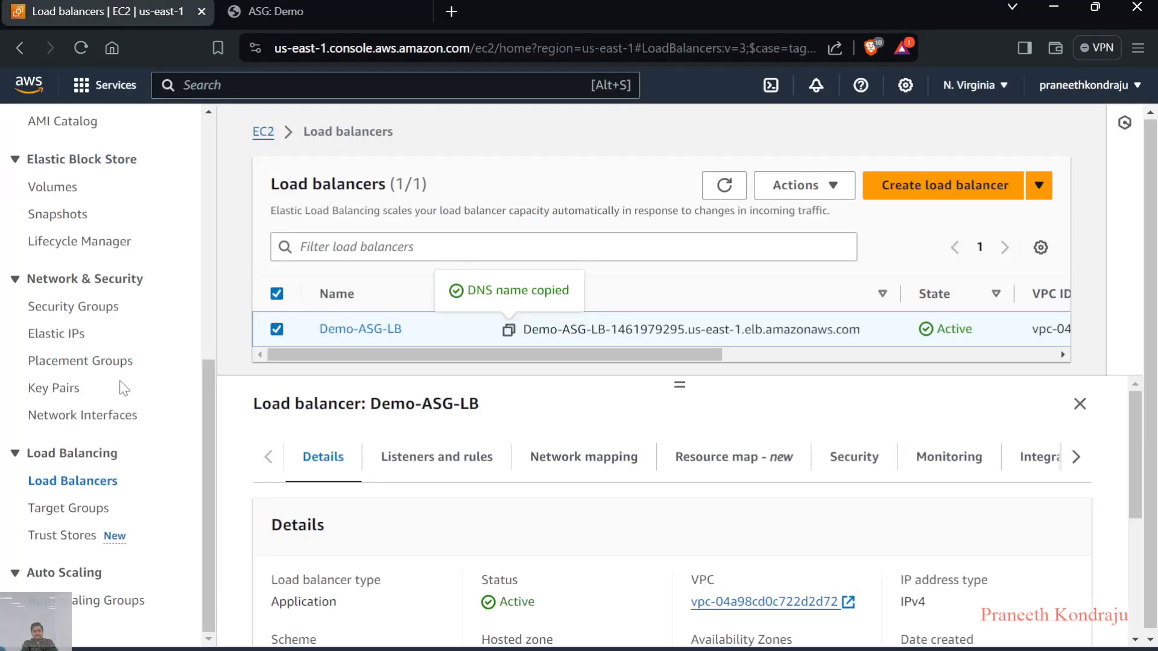
pyautogui.click(105, 602)
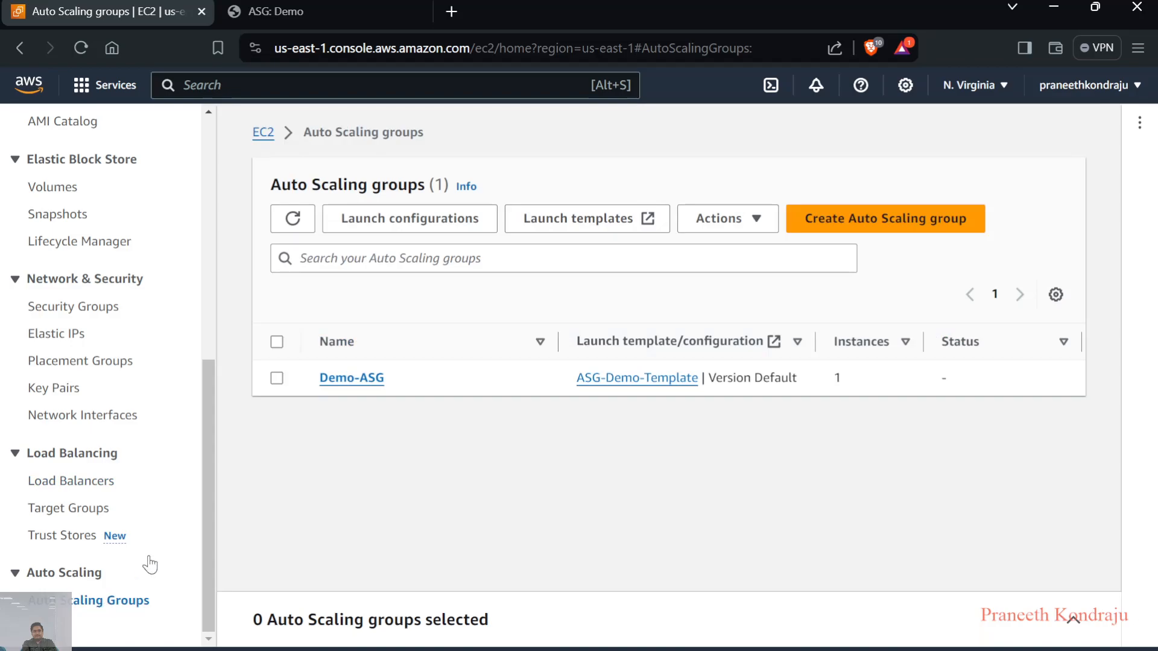
pyautogui.click(277, 342)
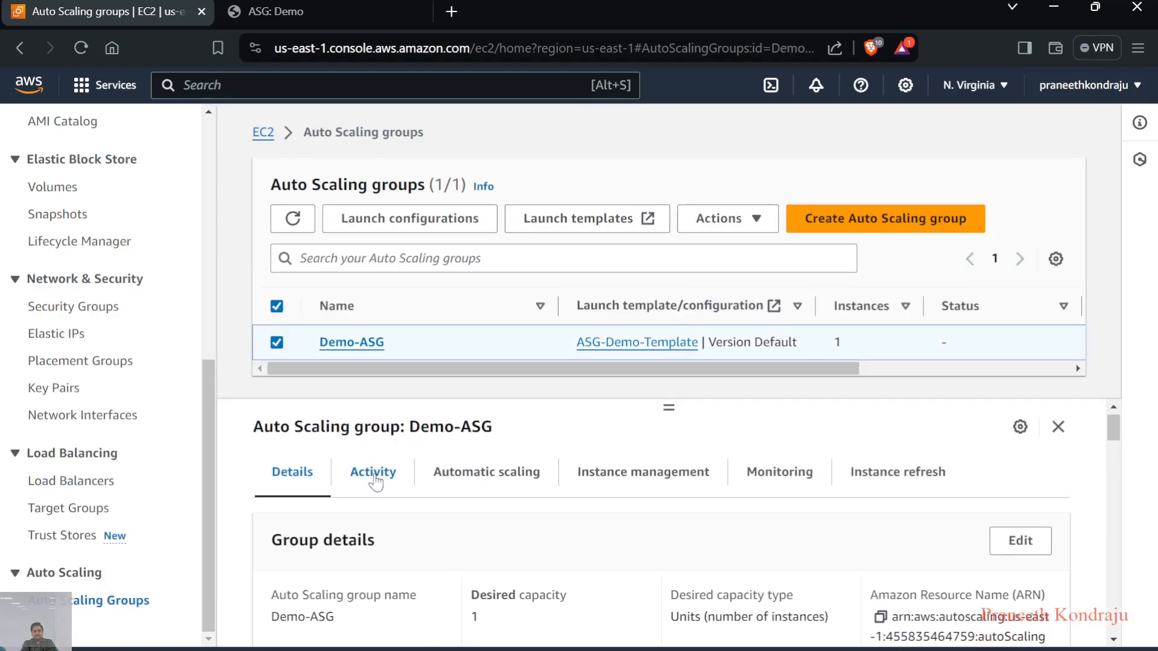
# Examine the Demo-ASG activity history for the status and cause of each scaling activity, along with its activity notifications
pyautogui.click(373, 473)
pyautogui.scroll(-2, 410, 510)
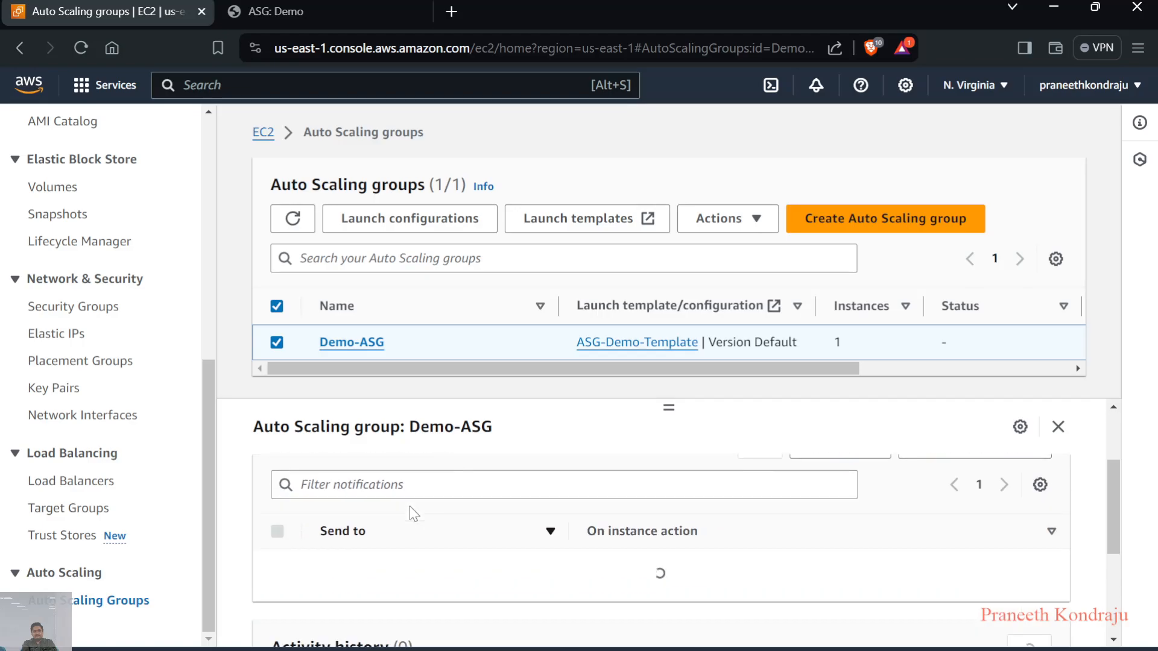
pyautogui.scroll(-3, 410, 505)
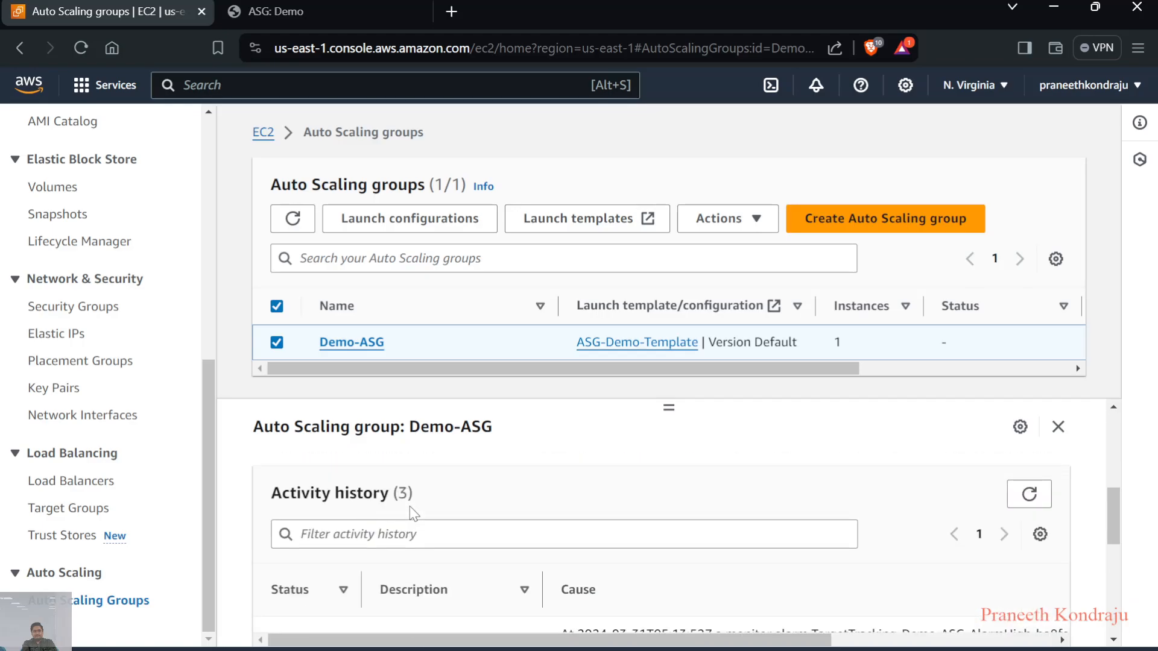
pyautogui.scroll(-4, 410, 506)
pyautogui.scroll(-3, 410, 506)
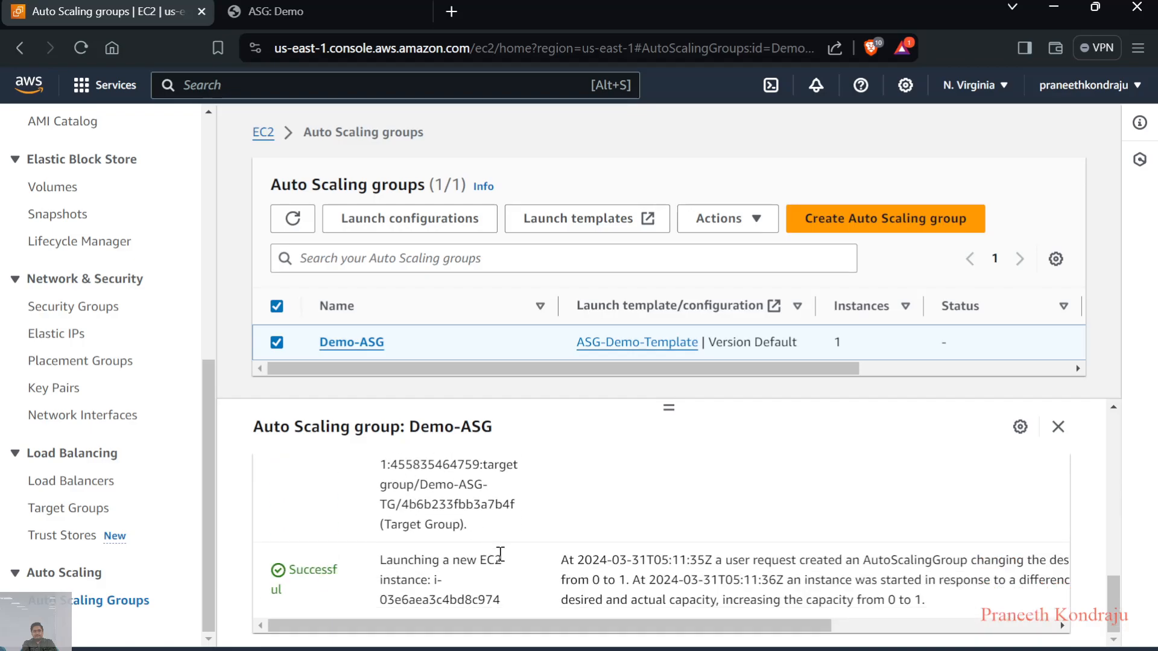
pyautogui.scroll(1, 464, 581)
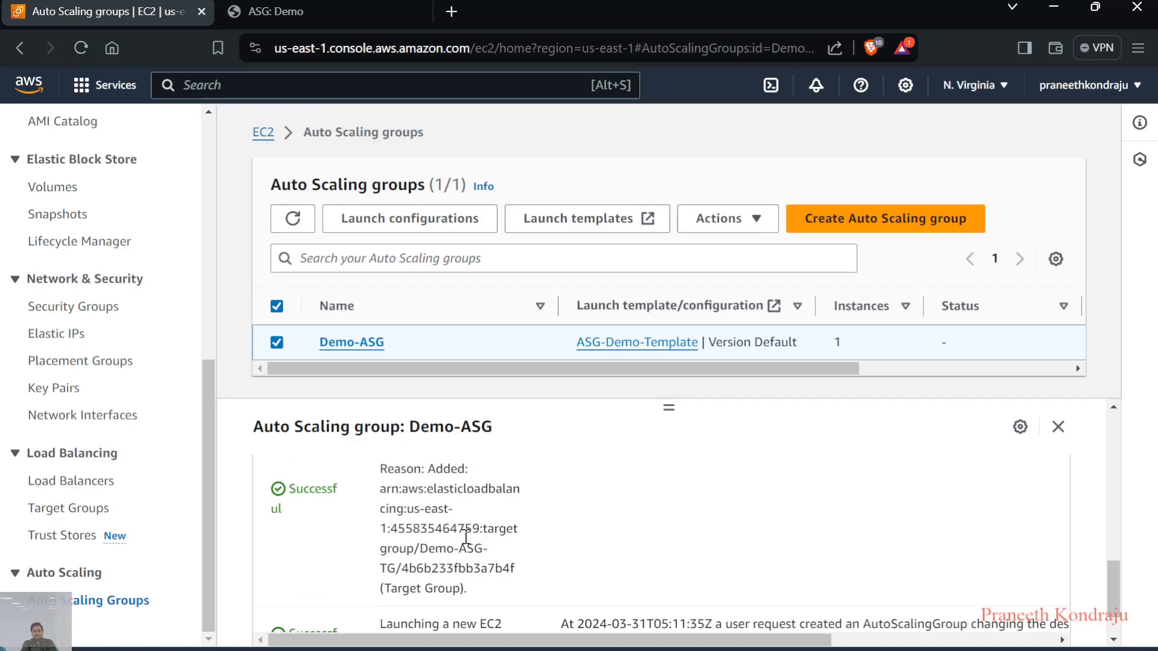
pyautogui.scroll(2, 480, 559)
pyautogui.scroll(1, 480, 558)
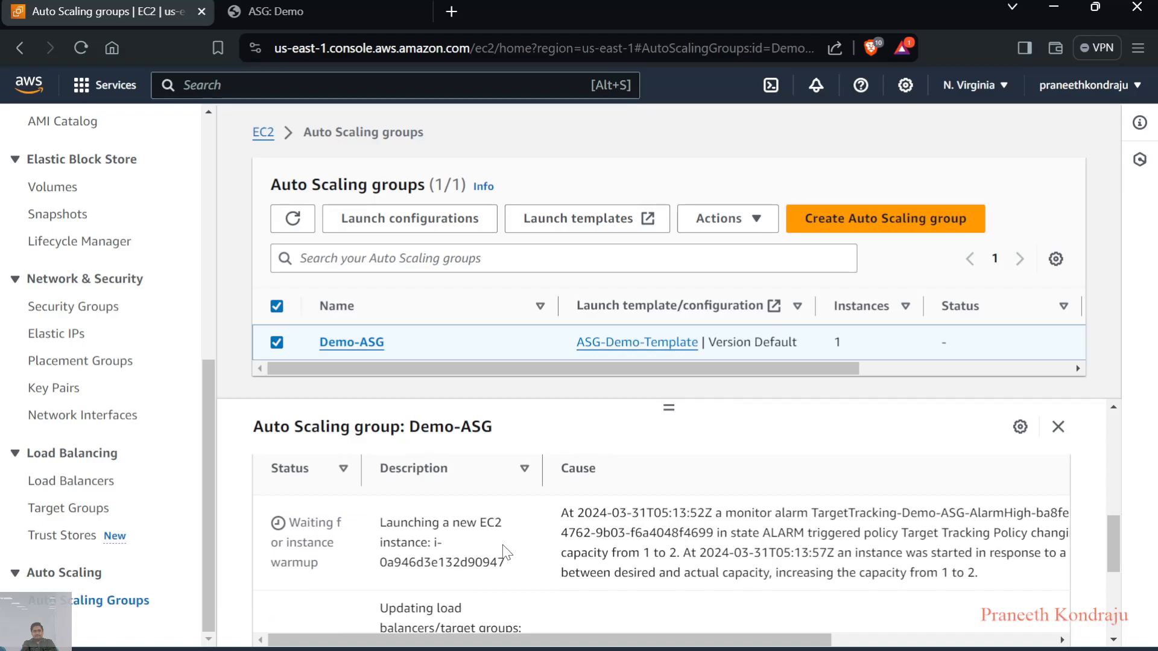
pyautogui.scroll(3, 505, 549)
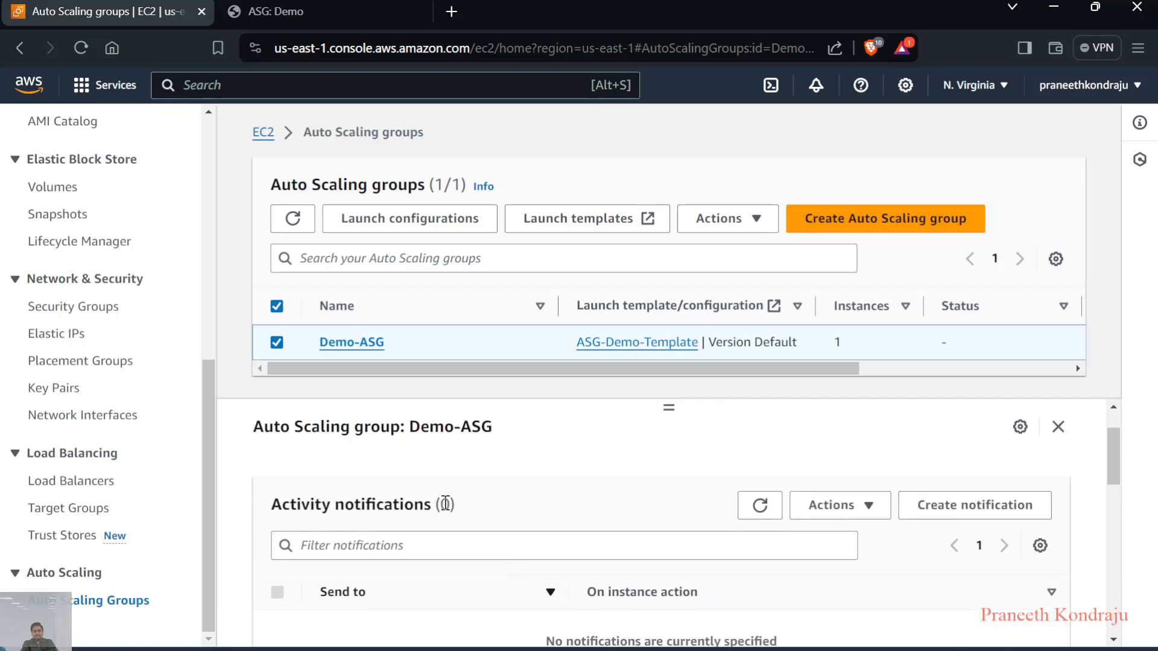
pyautogui.scroll(1, 514, 508)
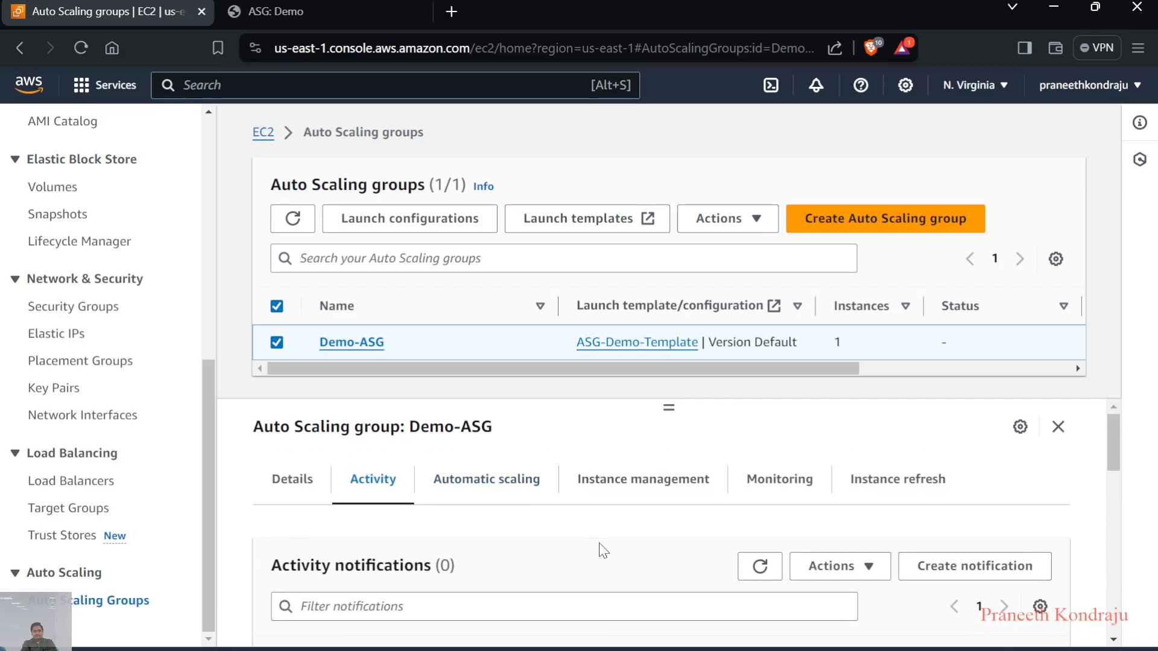
pyautogui.scroll(-1, 599, 543)
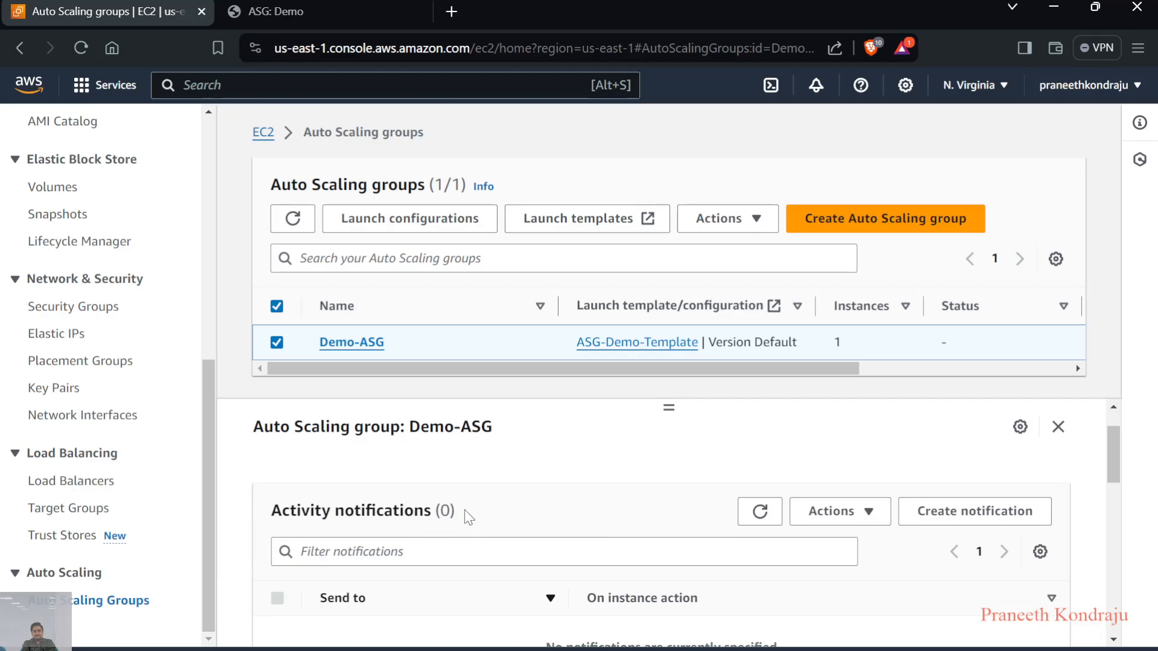
pyautogui.scroll(1, 466, 512)
# Examine the Target Tracking Policy among Demo-ASG's dynamic scaling policies, including its CPU utilization target and warm-up time
pyautogui.click(509, 491)
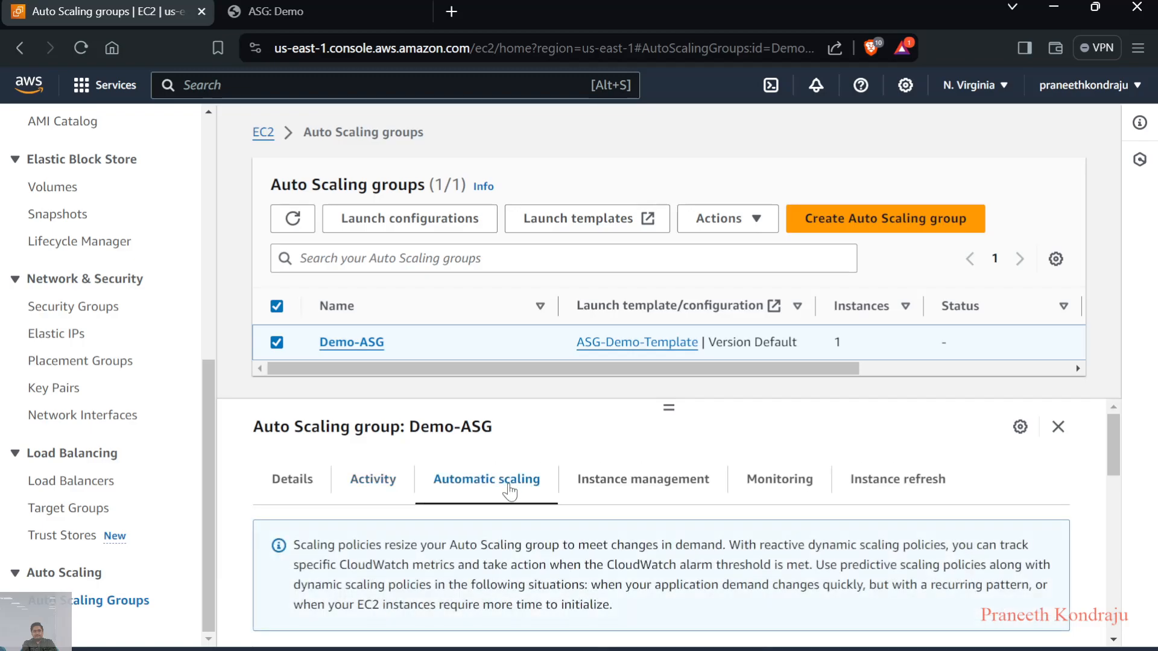
pyautogui.scroll(-3, 541, 508)
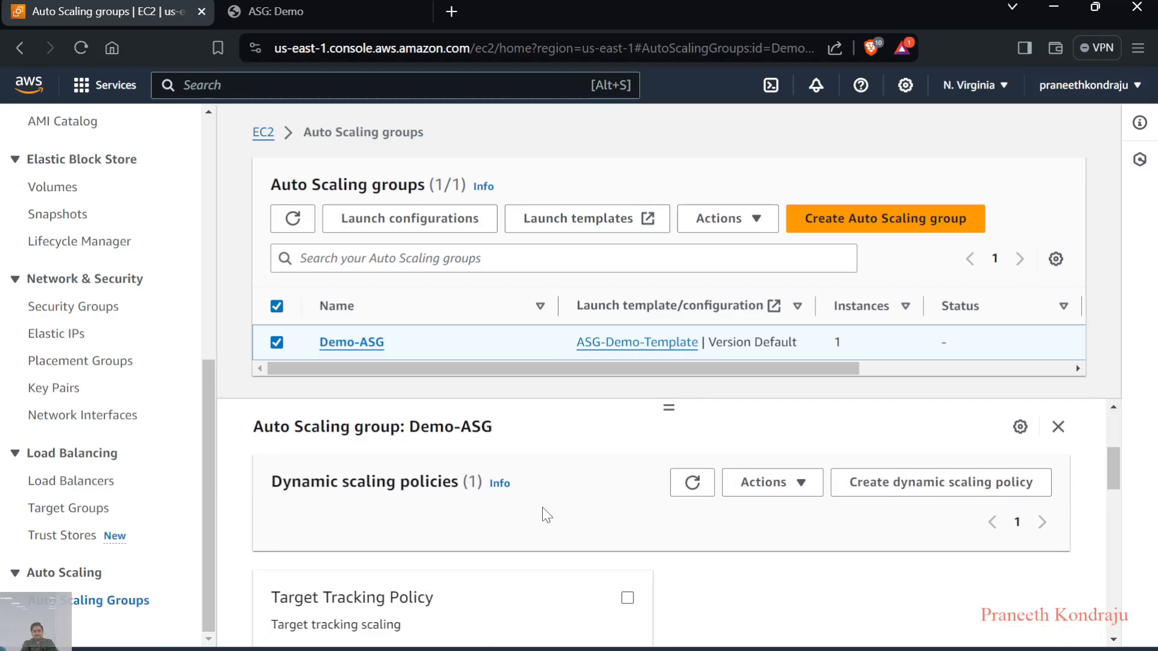
pyautogui.scroll(-2, 543, 515)
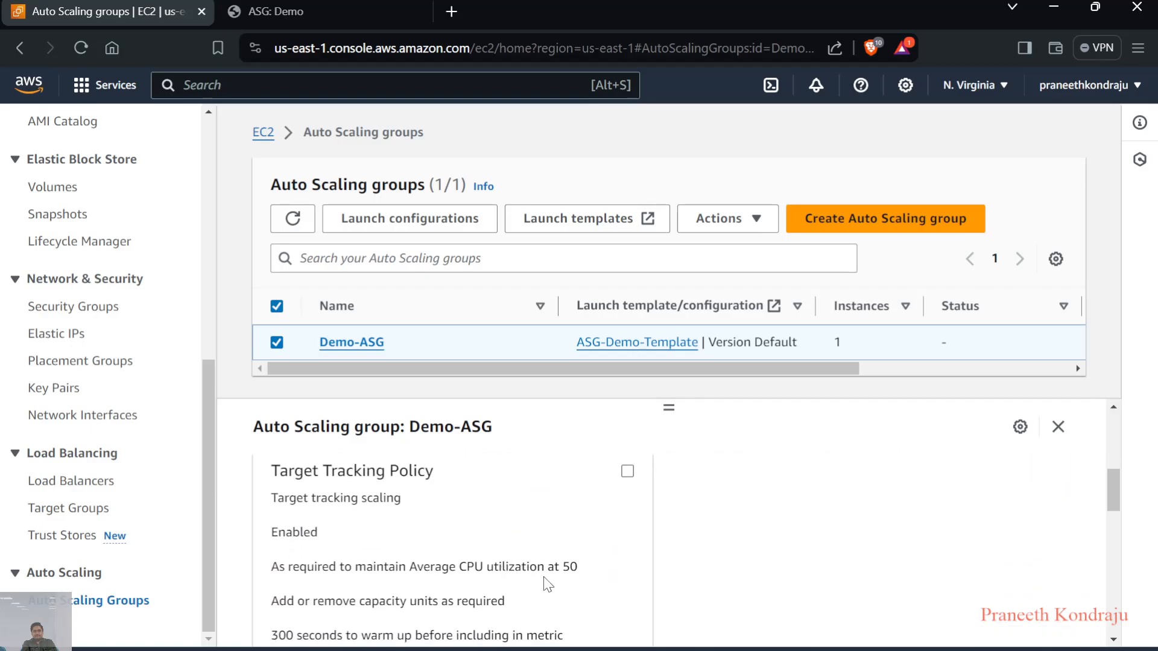
pyautogui.moveTo(561, 571); pyautogui.dragTo(584, 581)
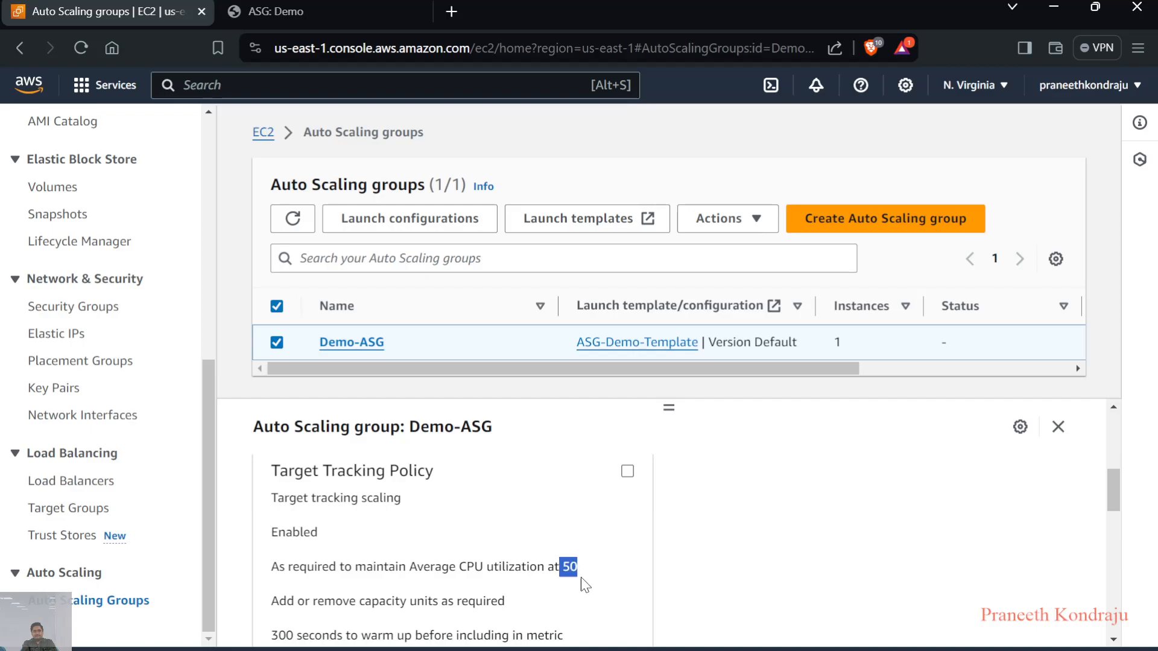
pyautogui.scroll(-1, 590, 583)
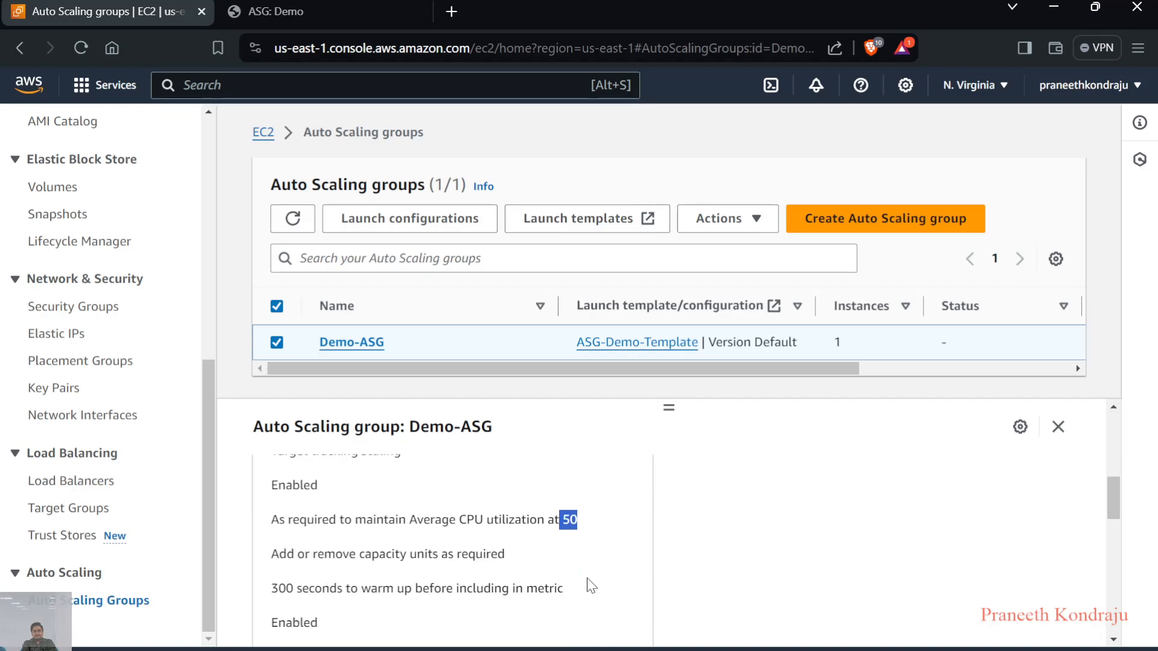
pyautogui.scroll(1, 591, 585)
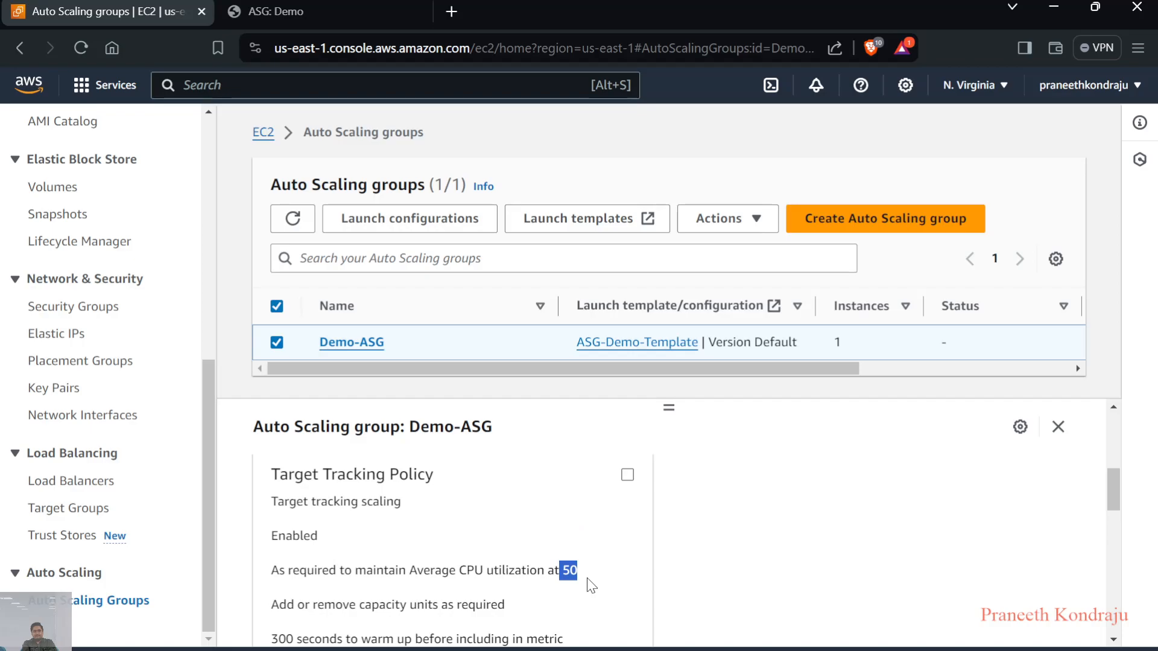
pyautogui.scroll(1, 591, 585)
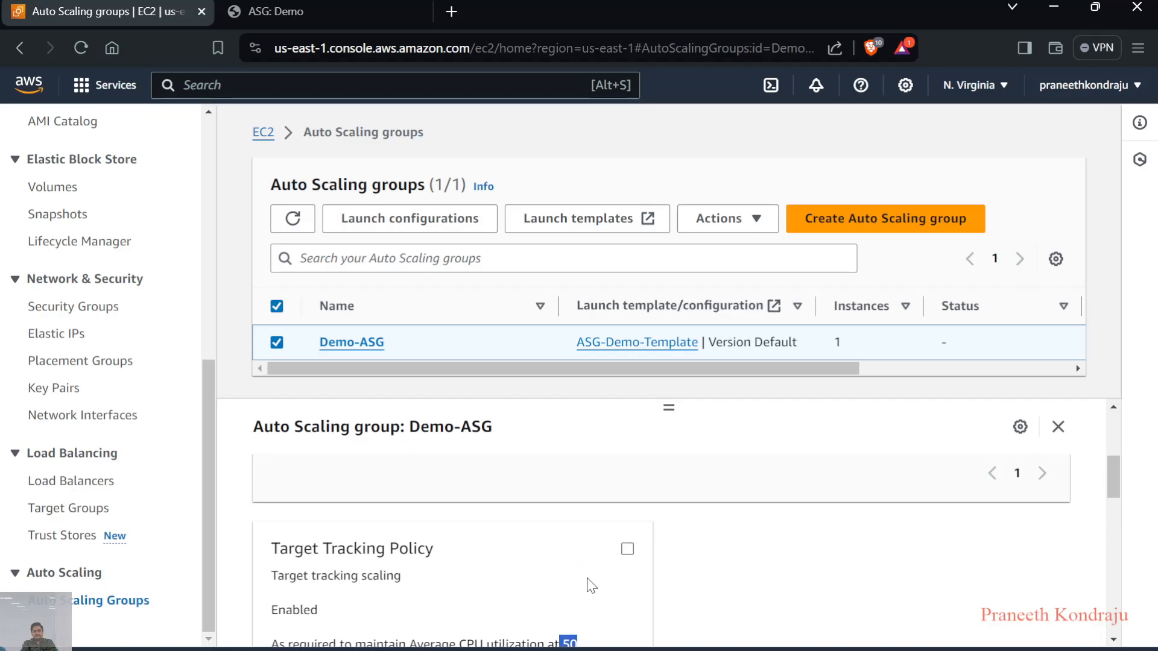
pyautogui.scroll(-1, 590, 585)
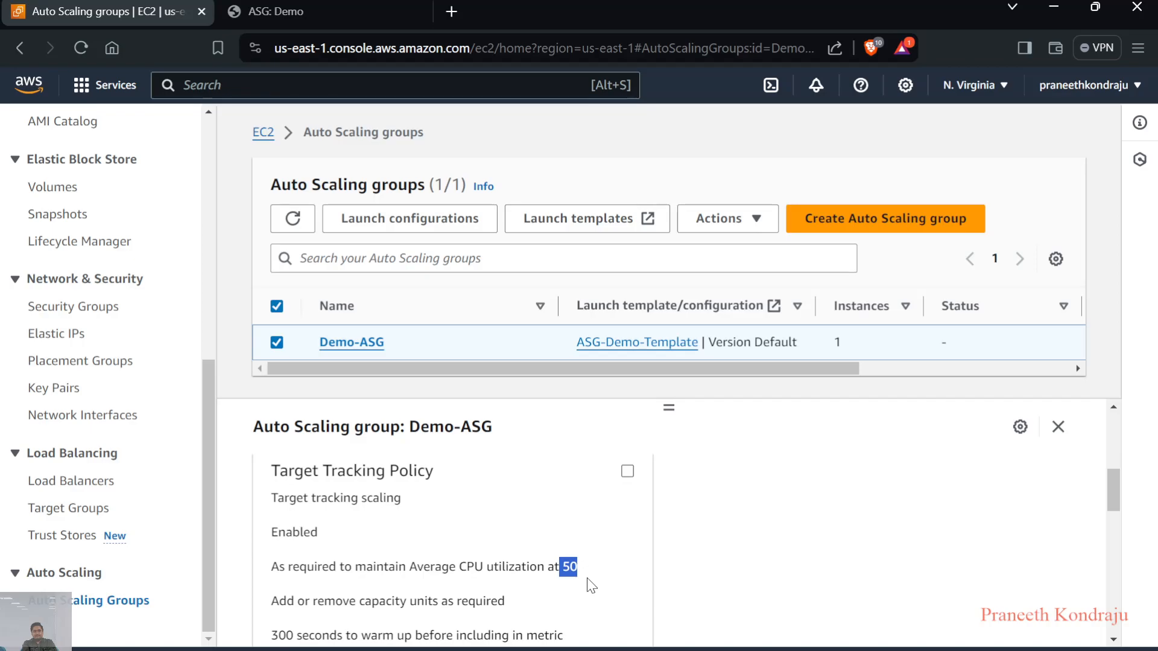
pyautogui.scroll(1, 591, 585)
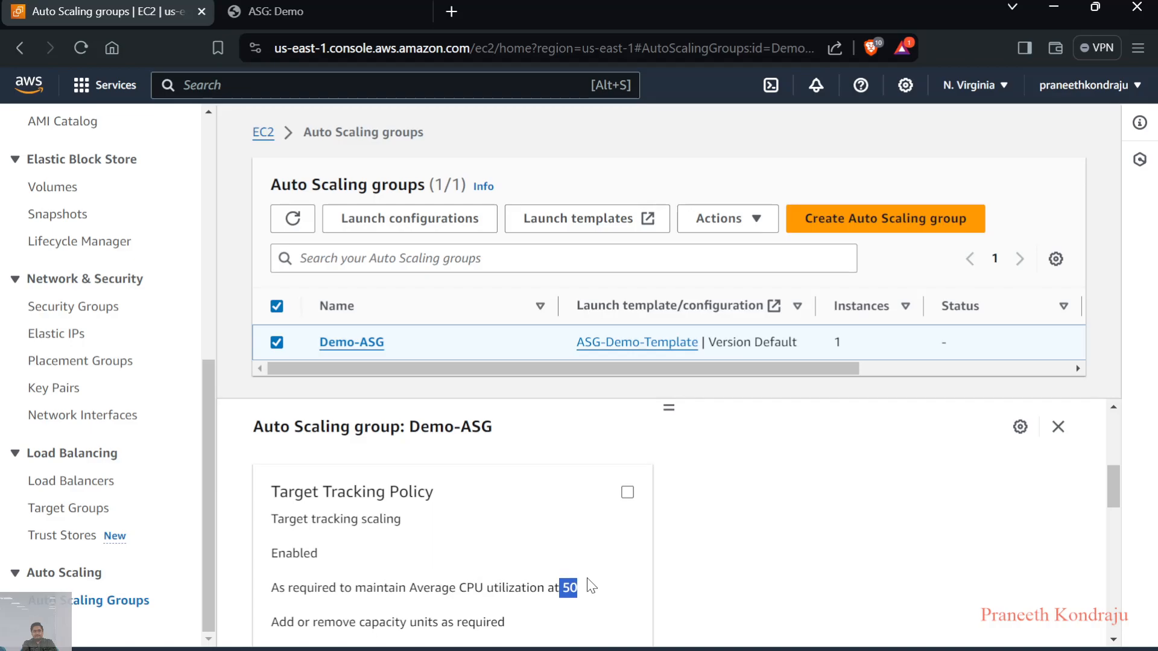
pyautogui.scroll(2, 591, 585)
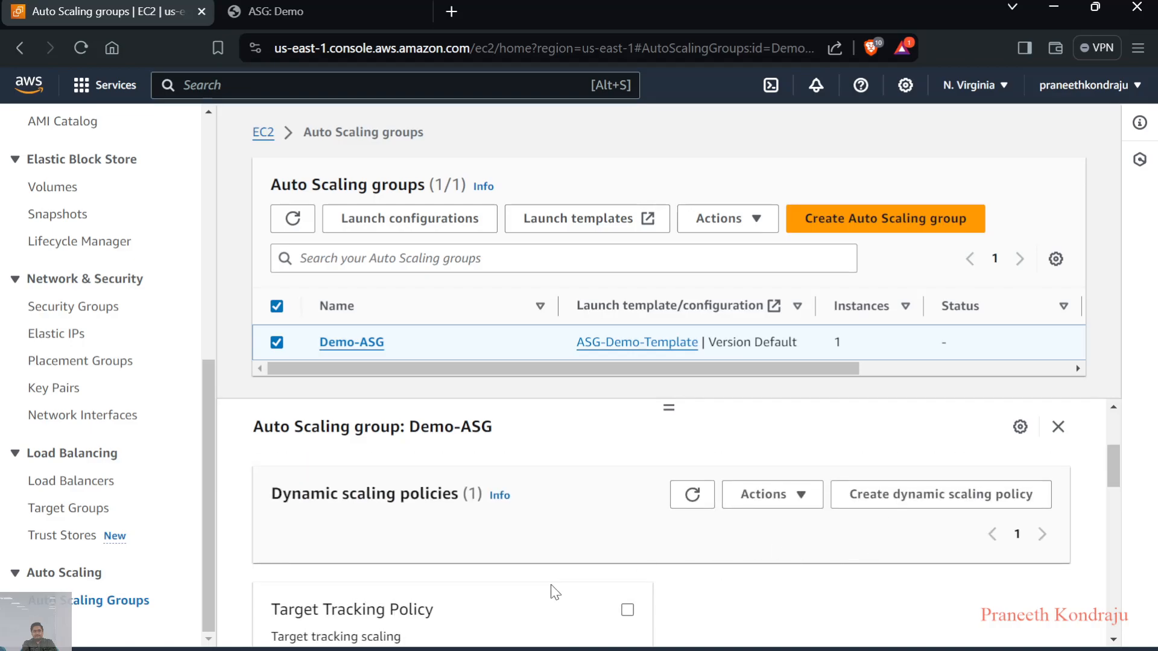
pyautogui.scroll(-1, 555, 593)
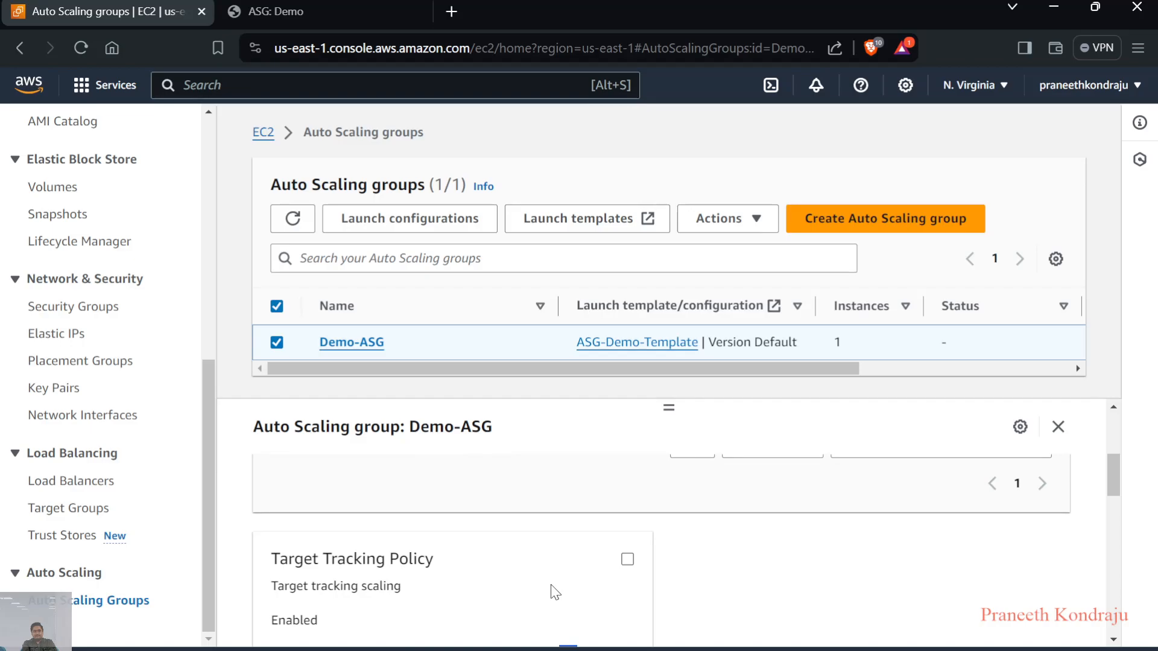
pyautogui.scroll(2, 556, 593)
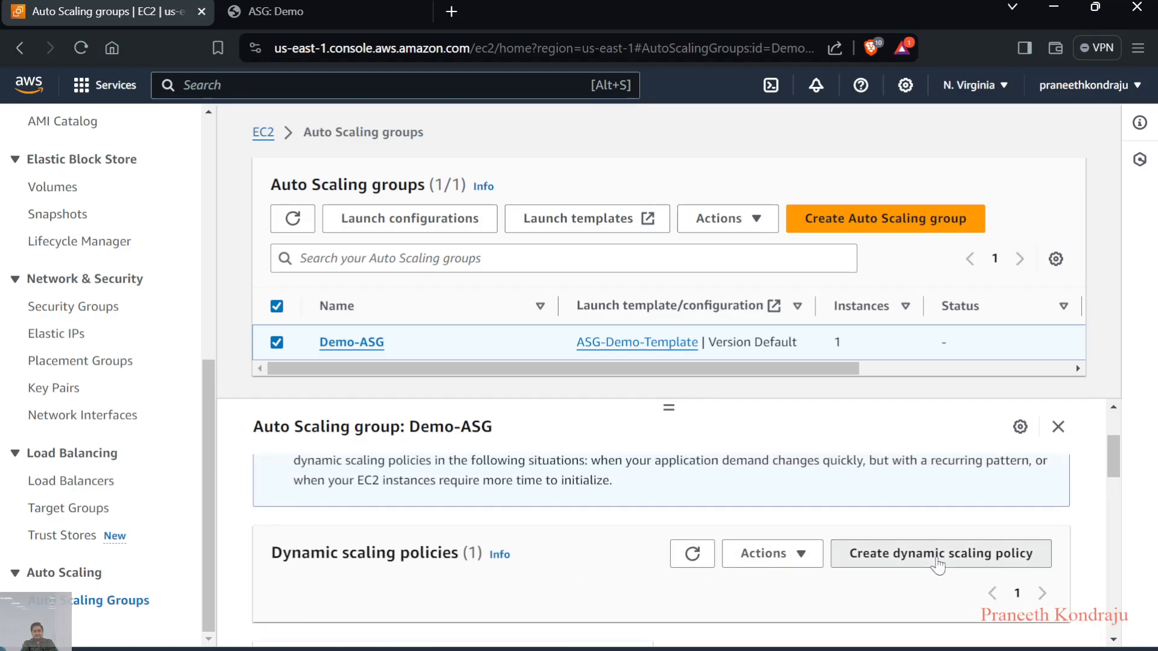
# Open the form for a new dynamic scaling policy, choose Step scaling and examine its alarm, action and capacity unit options
pyautogui.click(936, 557)
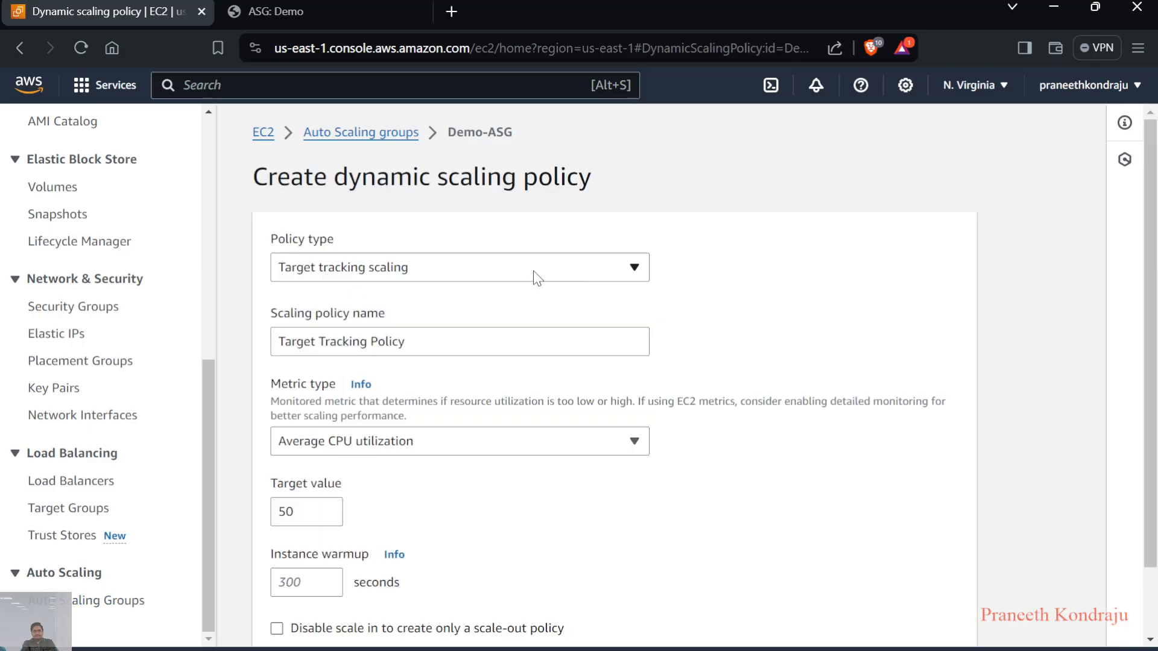
pyautogui.click(520, 269)
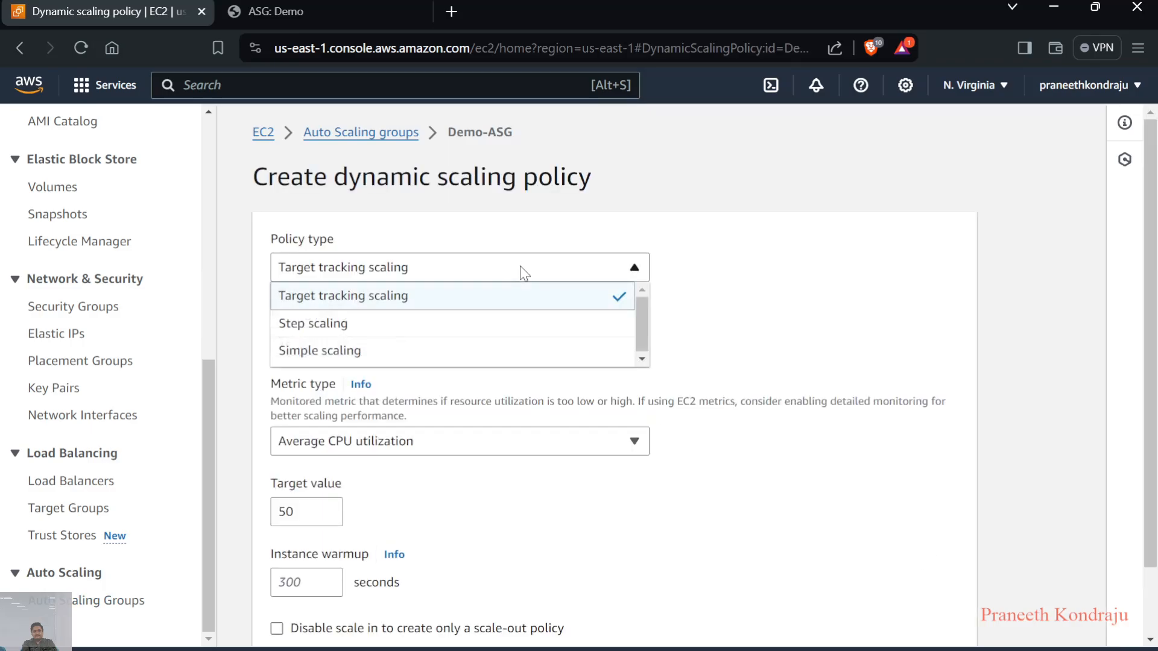
pyautogui.click(335, 327)
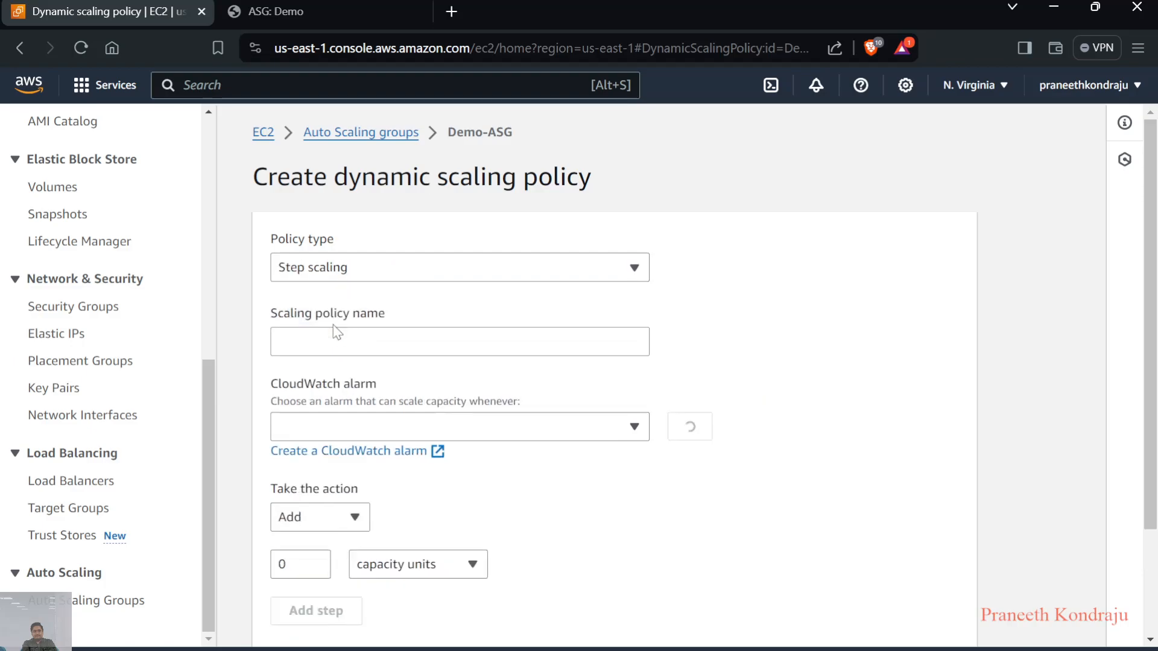
pyautogui.scroll(-1, 451, 363)
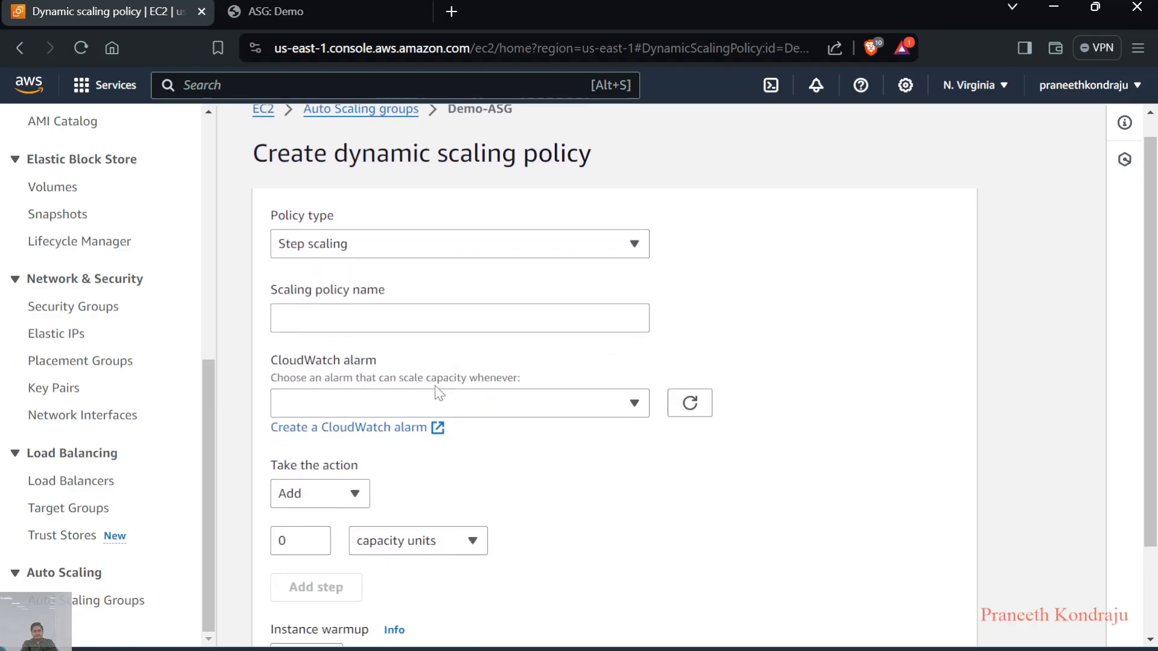
pyautogui.scroll(-3, 392, 427)
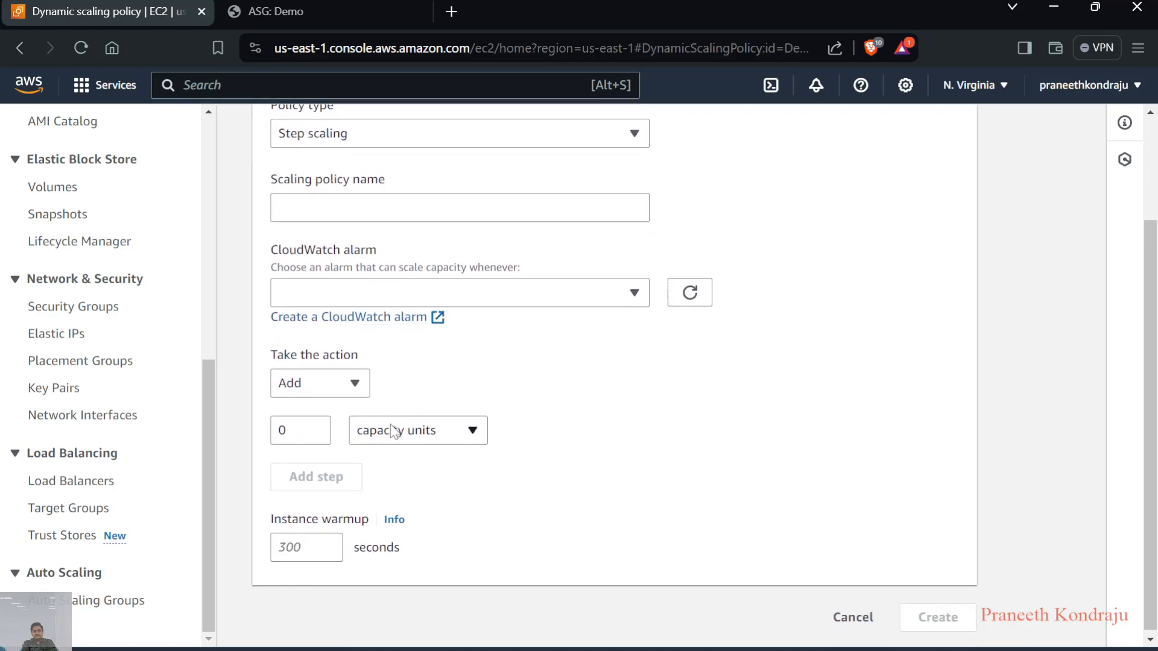
pyautogui.click(334, 392)
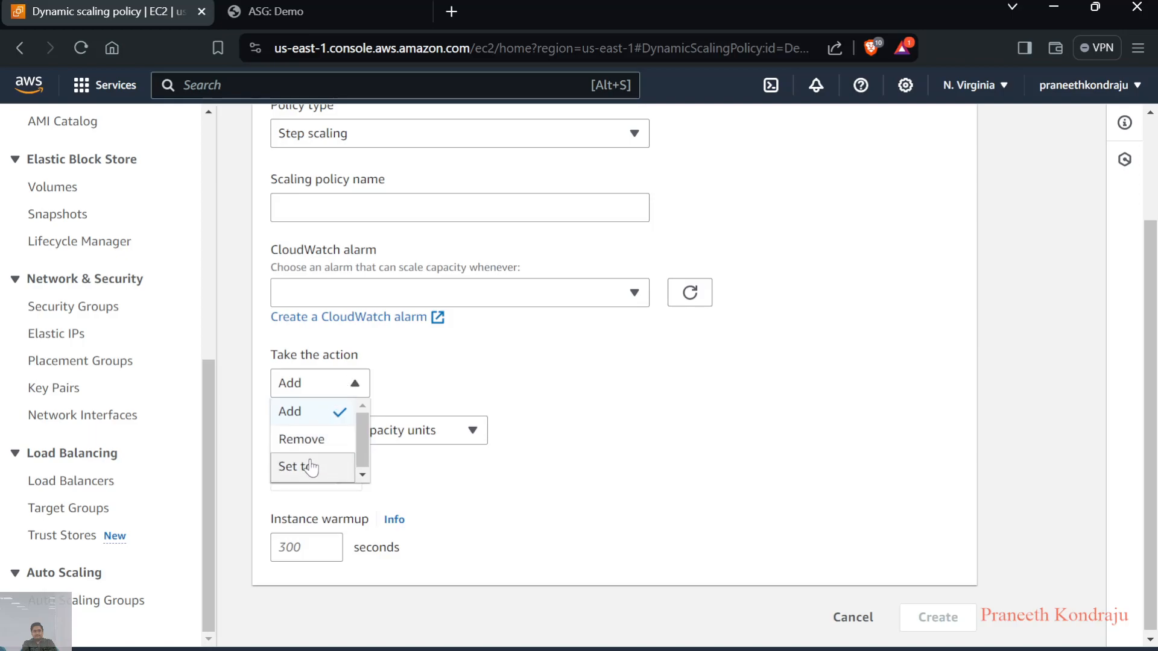
pyautogui.click(356, 385)
pyautogui.click(398, 432)
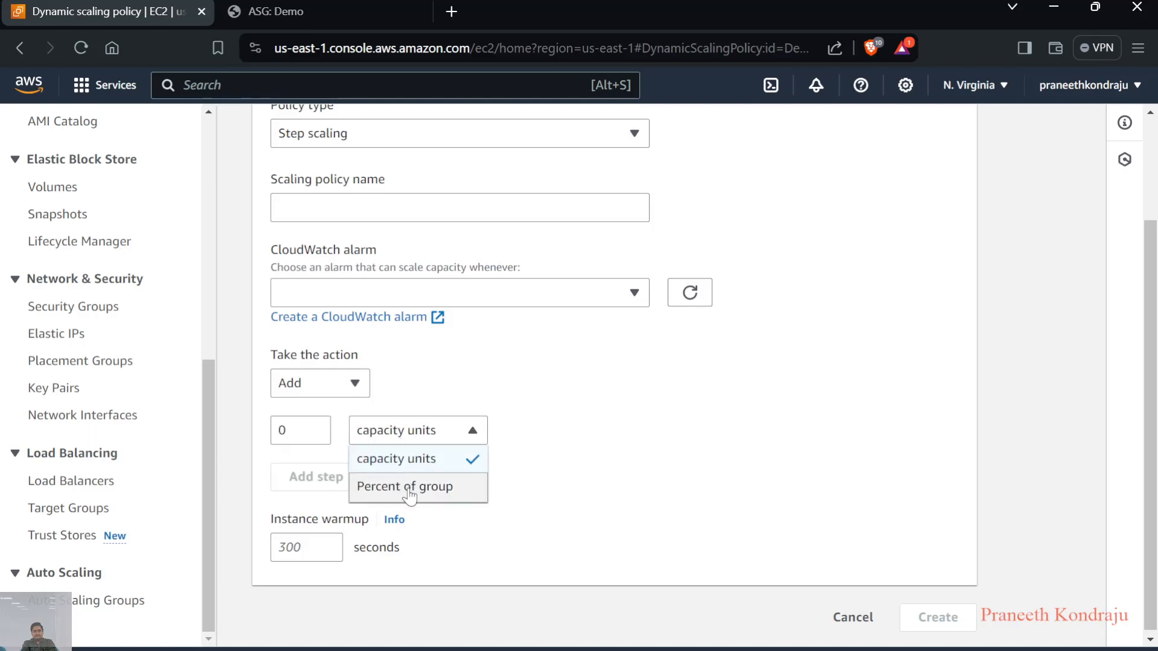
pyautogui.click(538, 511)
pyautogui.scroll(2, 541, 511)
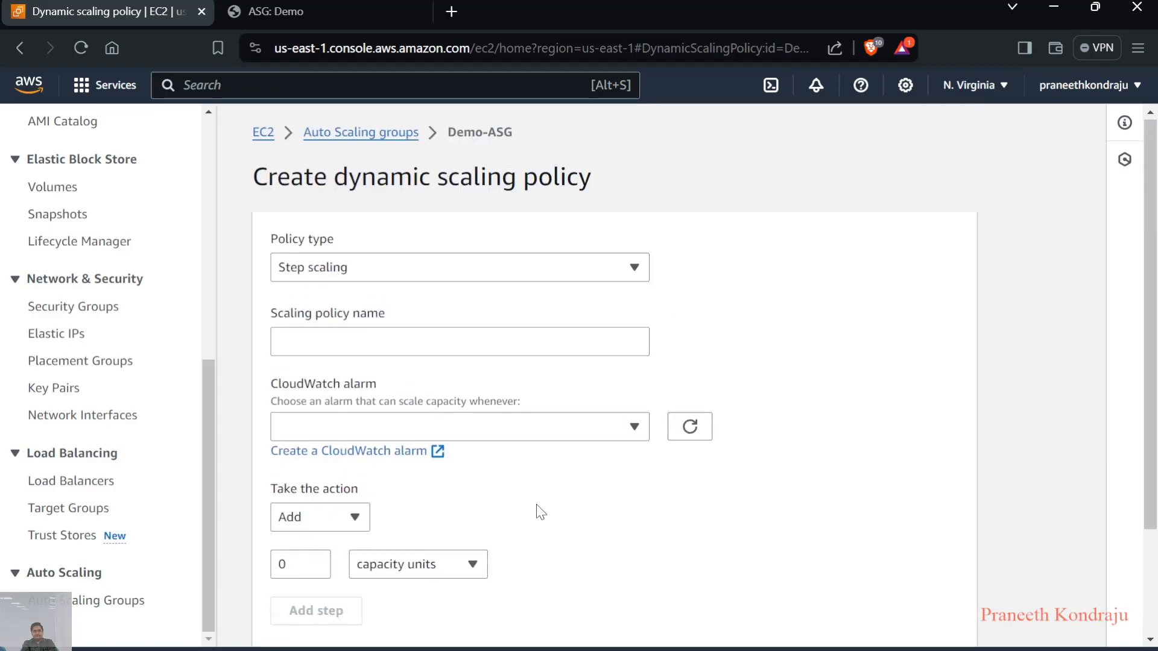
# Leave the policy form for the Auto Scaling groups list and select Demo-ASG to check its instances and capacity
pyautogui.click(380, 138)
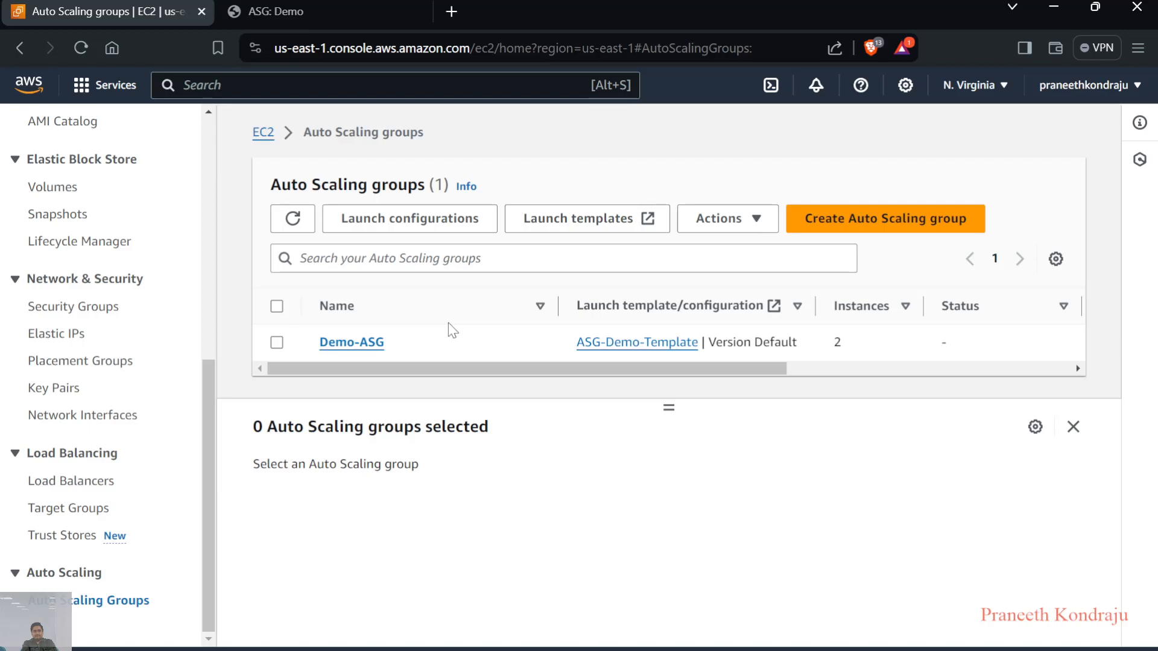
pyautogui.click(277, 343)
# Open the EC2 instances list and connect to the ASG-1 instance through Session Manager
pyautogui.scroll(5, 112, 329)
pyautogui.scroll(2, 112, 329)
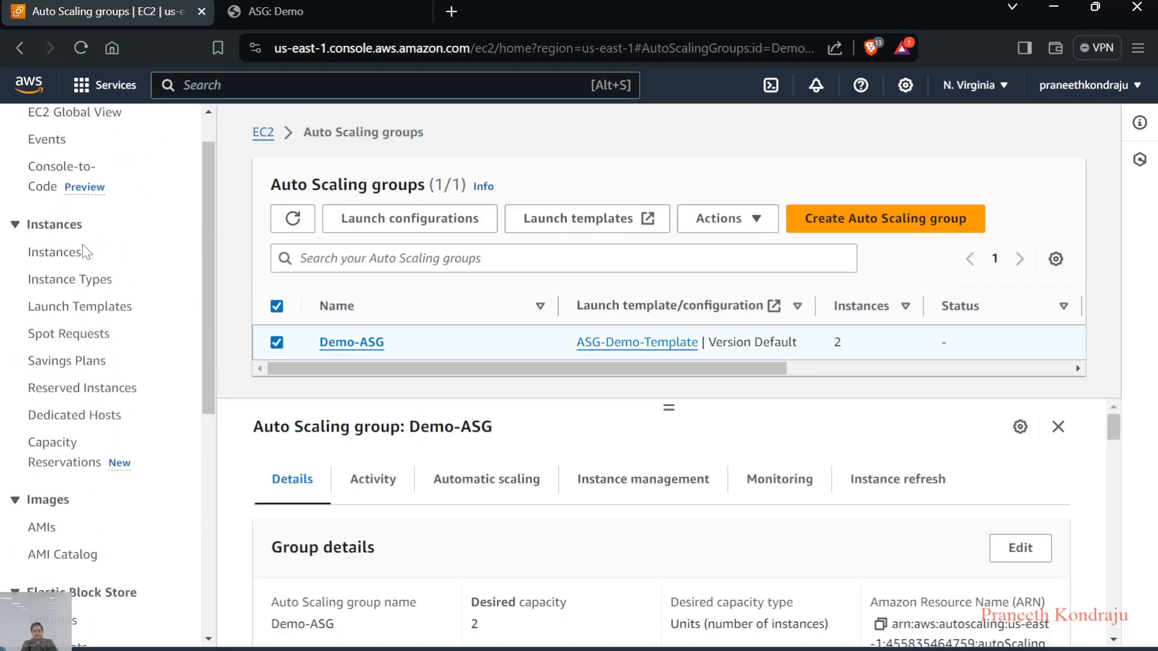
pyautogui.click(60, 255)
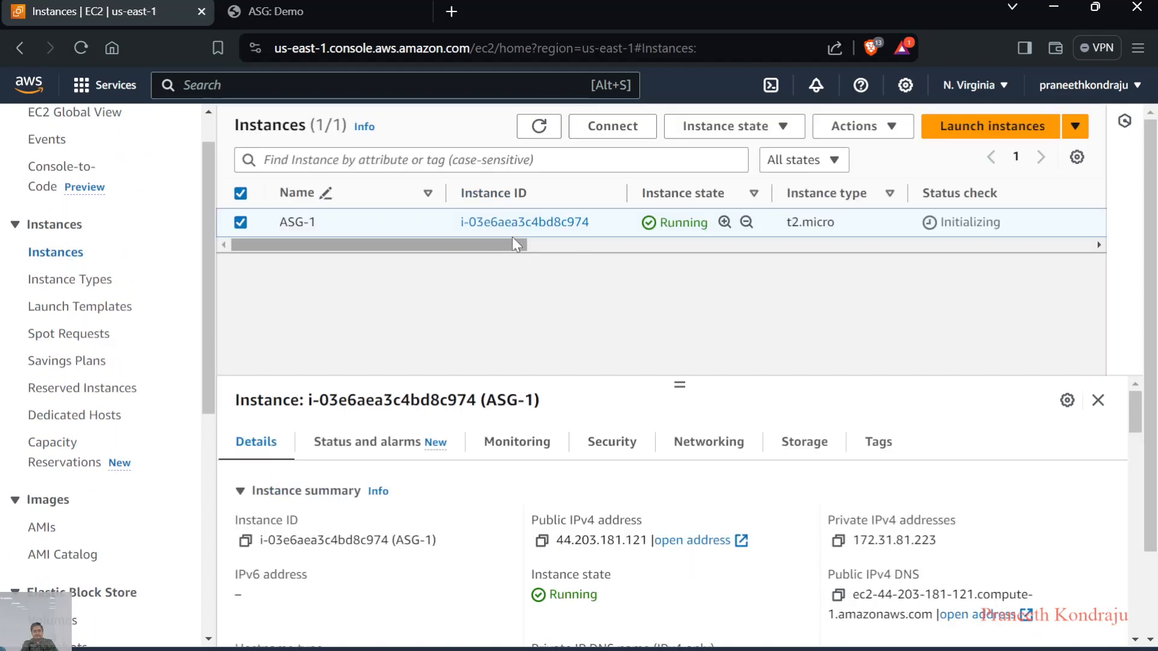
pyautogui.click(627, 126)
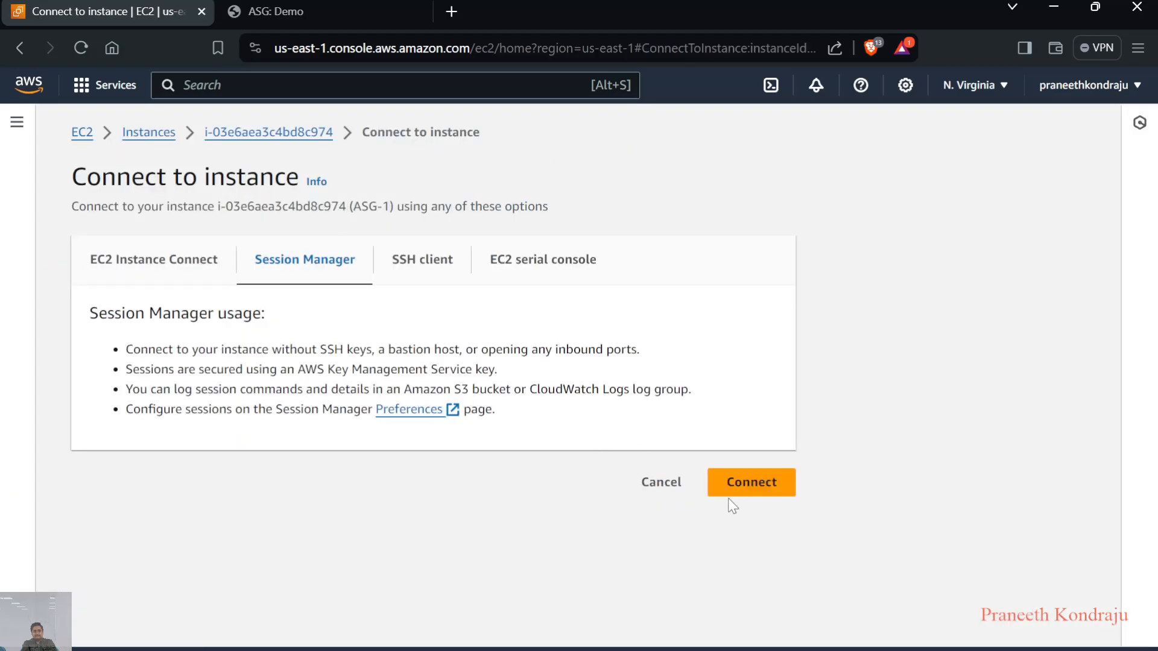
pyautogui.click(756, 482)
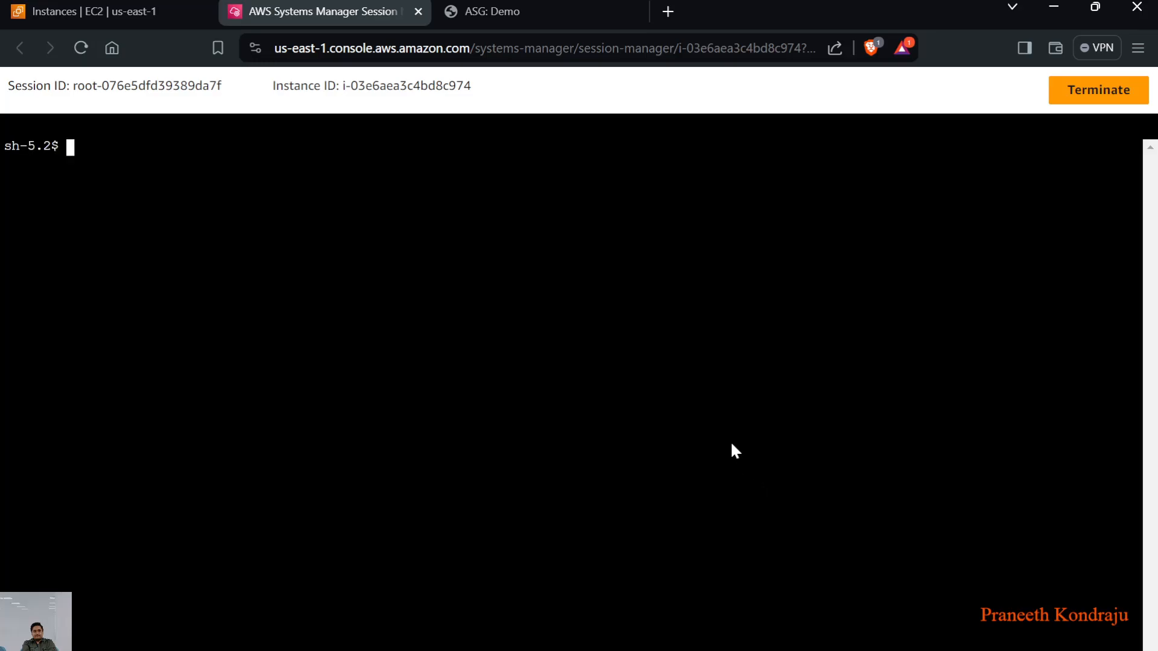
# Change to the home directory in the session and install the stress package with "sudo yum install stress -y"
pyautogui.write('cd')
pyautogui.press('Return')
pyautogui.press('Return')
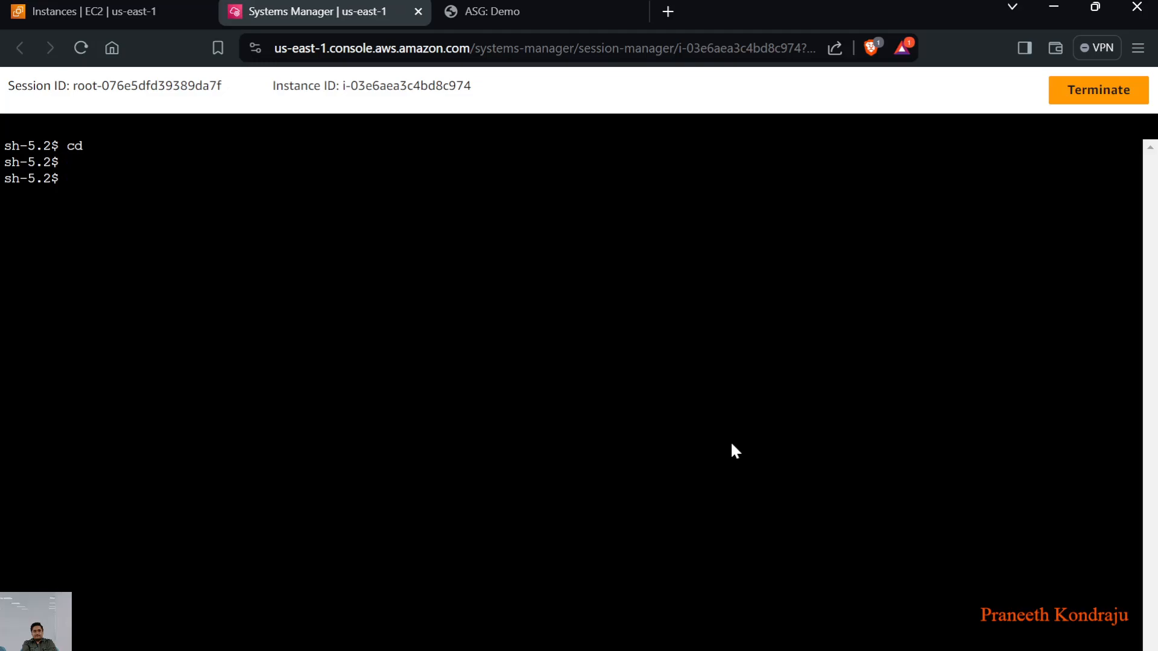
pyautogui.write('pw')
pyautogui.press('BackSpace')
pyautogui.press('BackSpace')
pyautogui.write('sudo yum install')
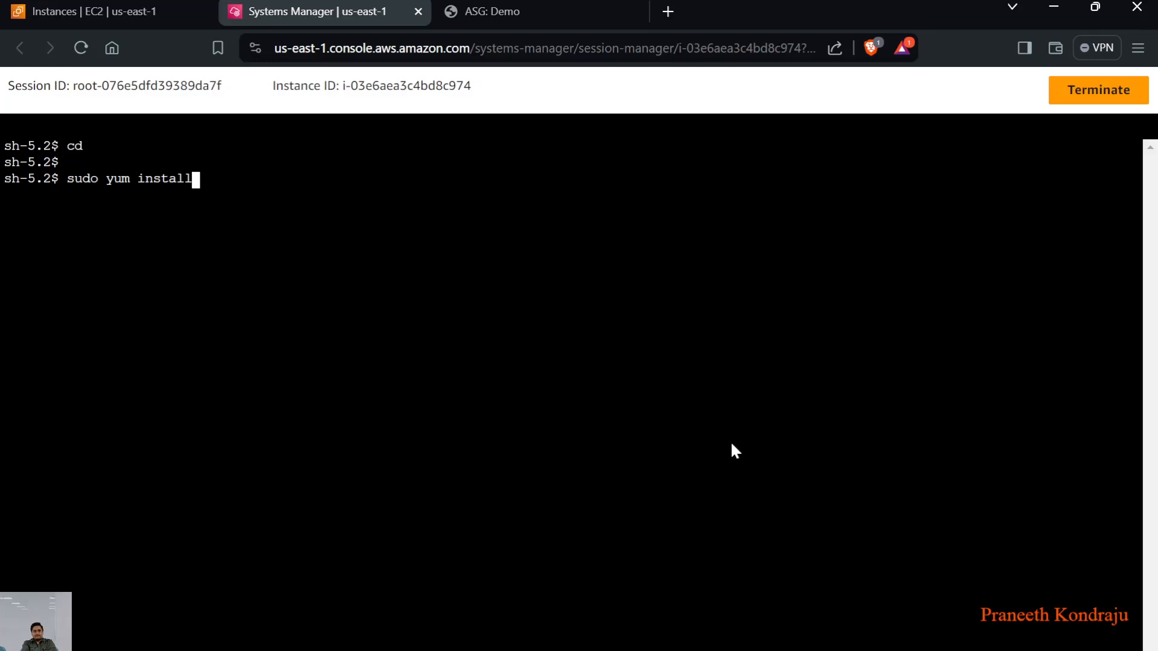
pyautogui.write(' stress -y')
pyautogui.press('Return')
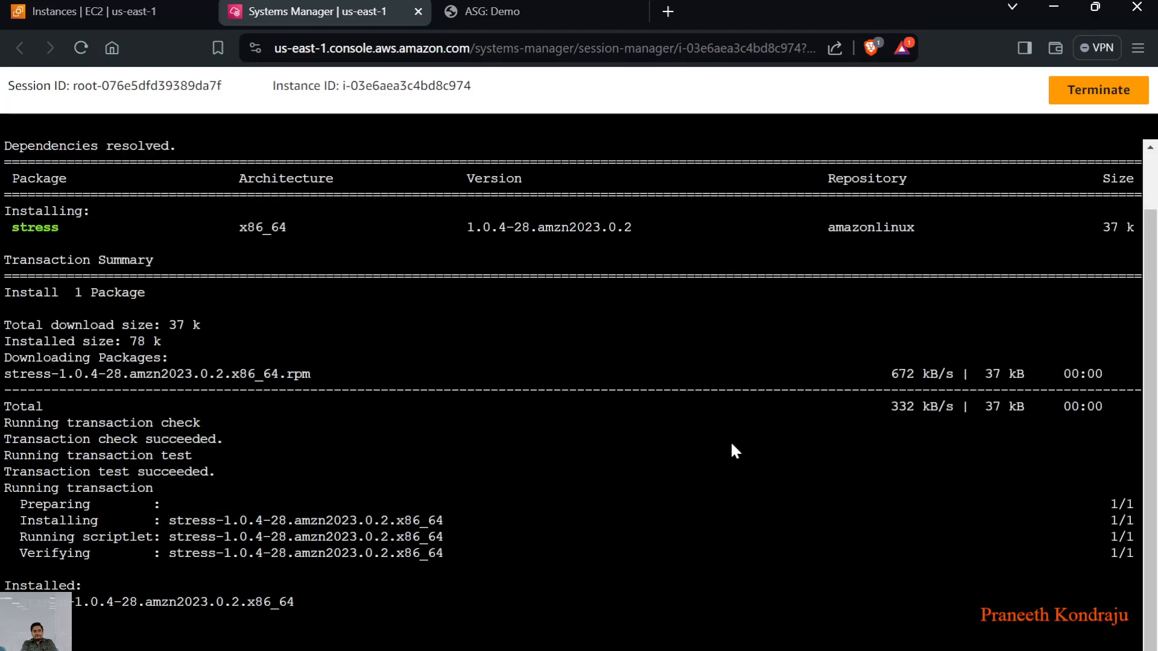
pyautogui.hotkey('ctrl', 'shift', 'o')
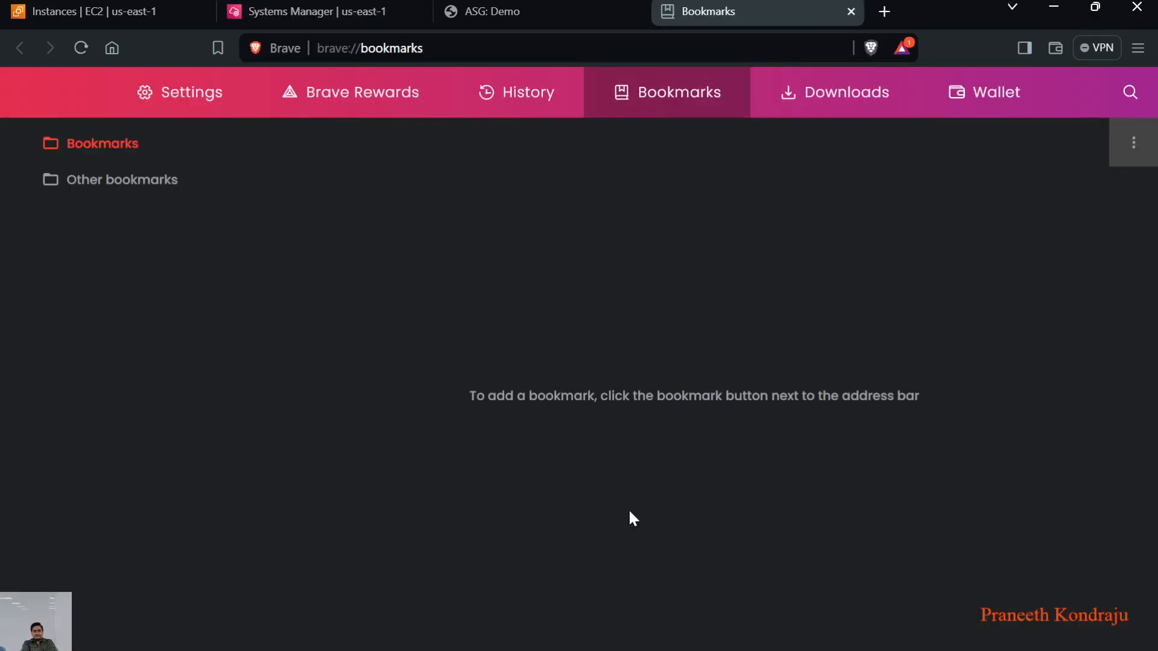
pyautogui.click(1054, 7)
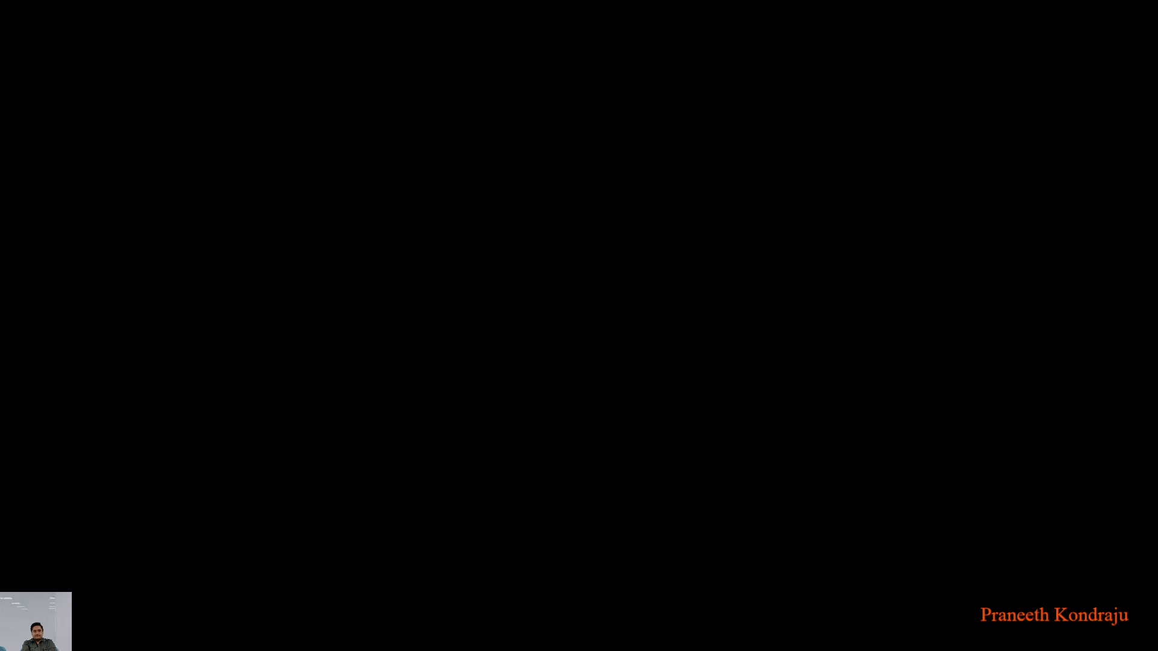
pyautogui.click(602, 629)
pyautogui.click(134, 3)
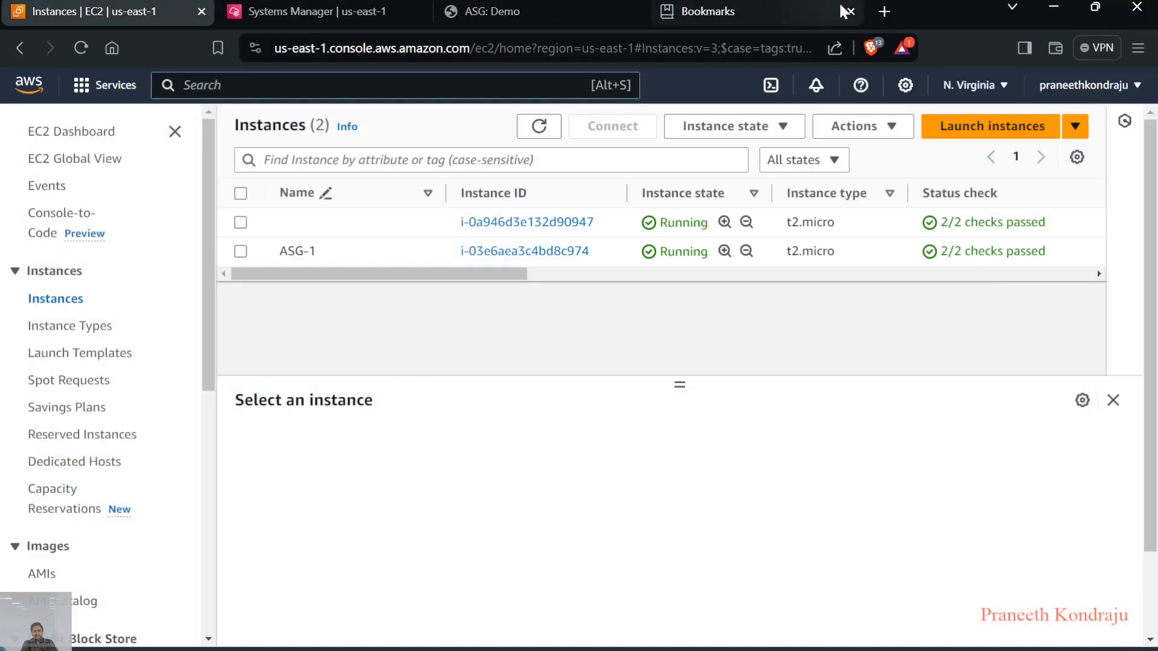
pyautogui.click(851, 10)
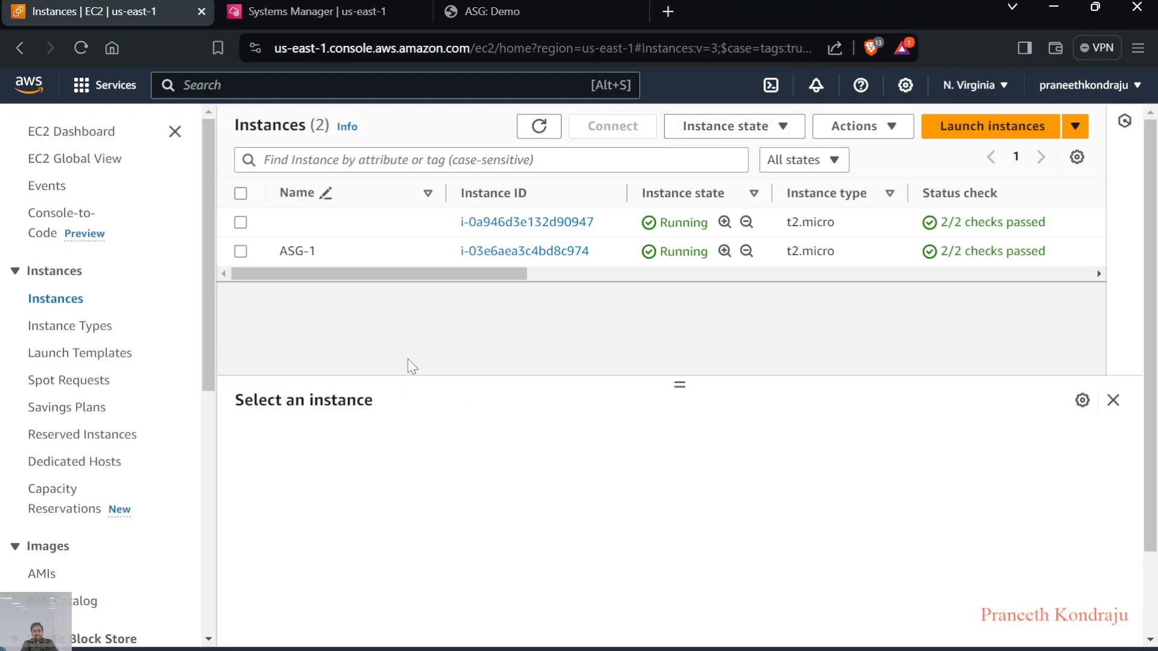
# In the Session Manager terminal, run "stress --cpu $(nproc) --timeout 360s" to load the instance's CPU
pyautogui.click(324, 9)
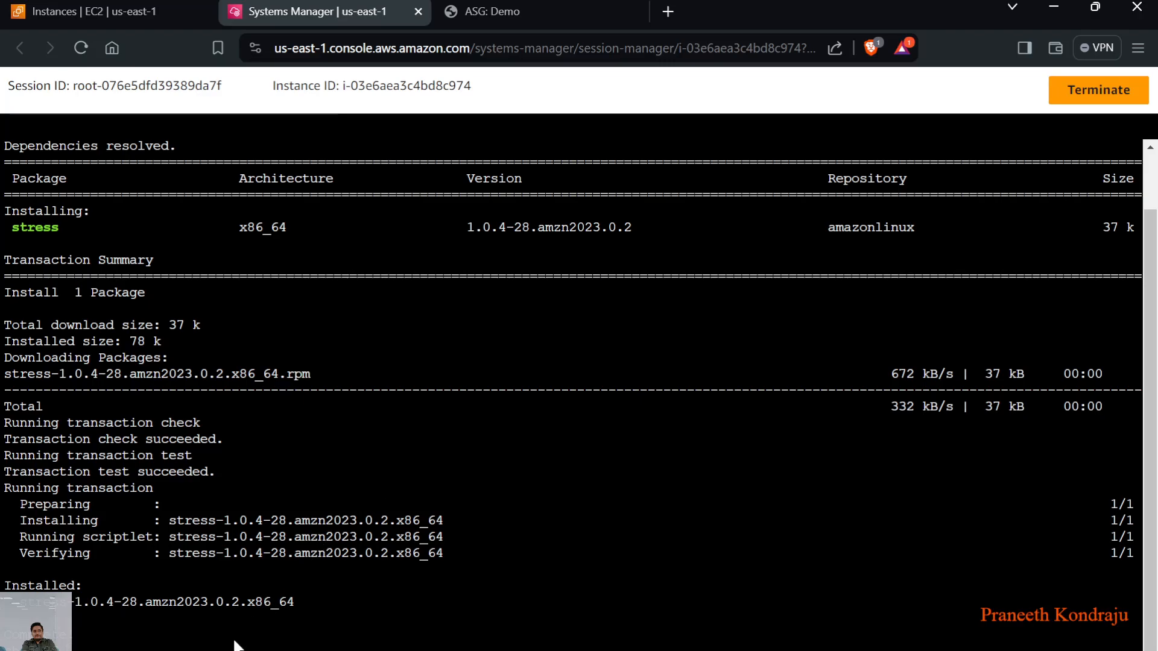
pyautogui.write('stress --cpu $(nproc) --timeout 300s')
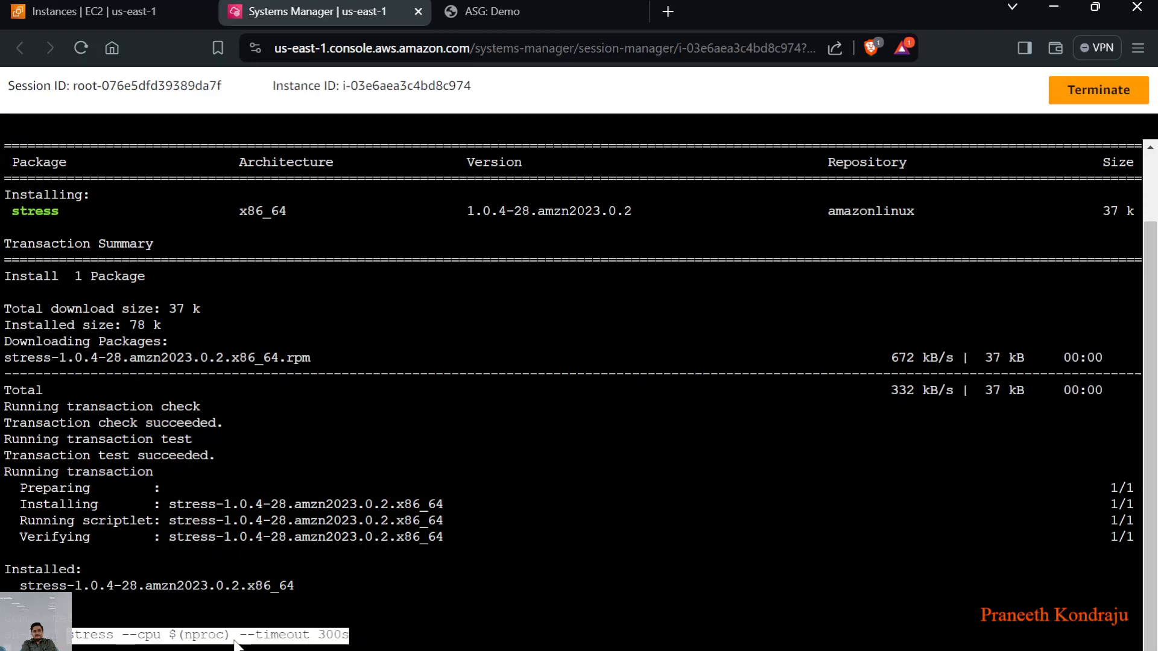
pyautogui.press('Left')
pyautogui.press('Left')
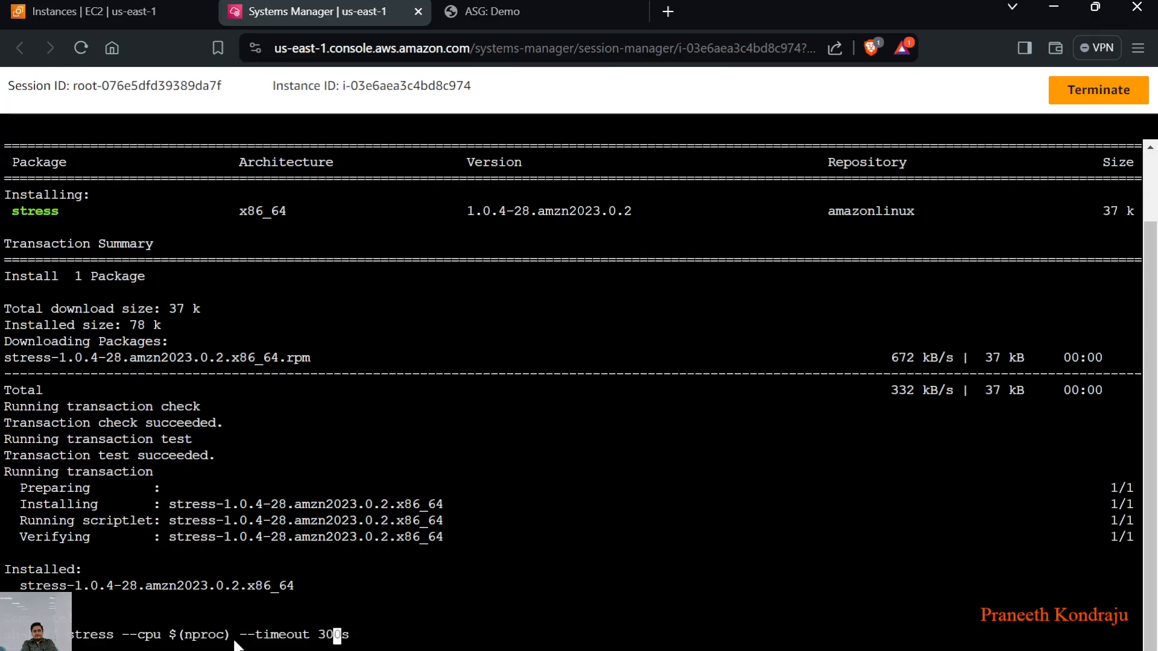
pyautogui.press('BackSpace')
pyautogui.write('6')
pyautogui.press('Return')
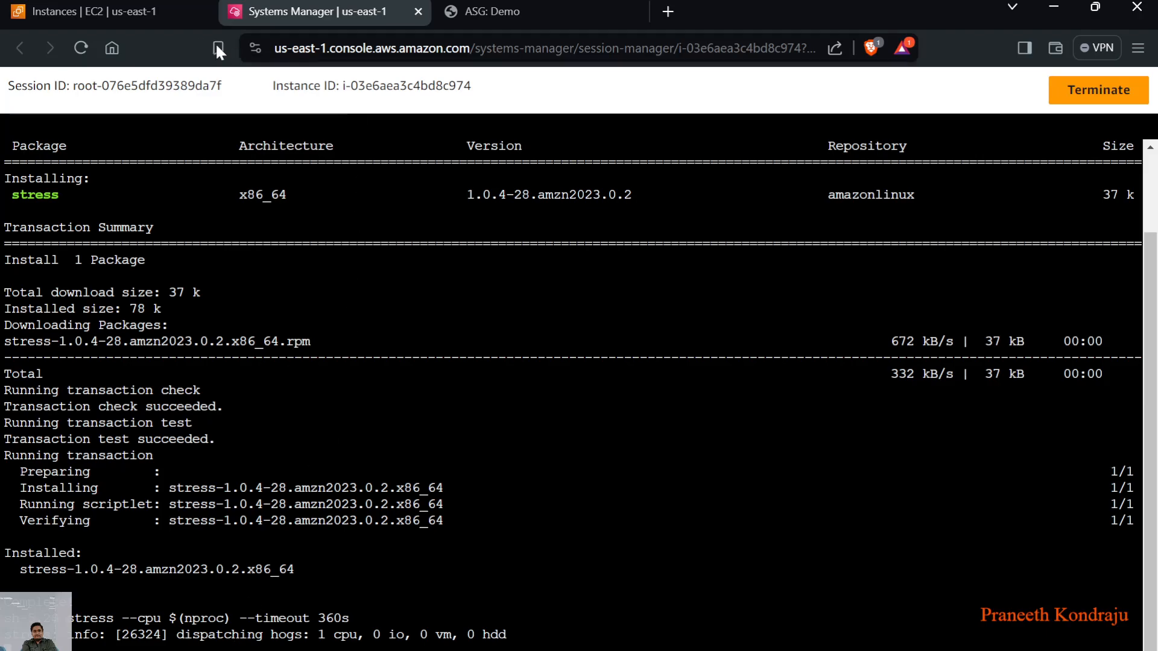
# Show the monitoring graphs of the ASG-1 instance in the local timezone and check its CPU utilization
pyautogui.click(148, 13)
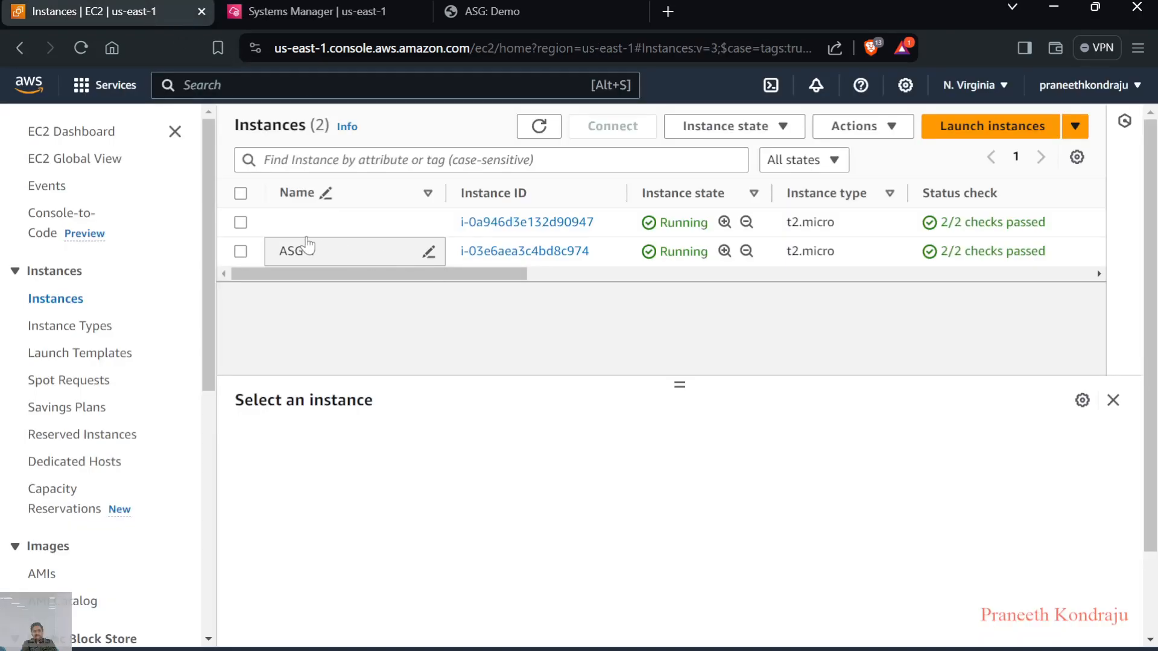
pyautogui.click(241, 252)
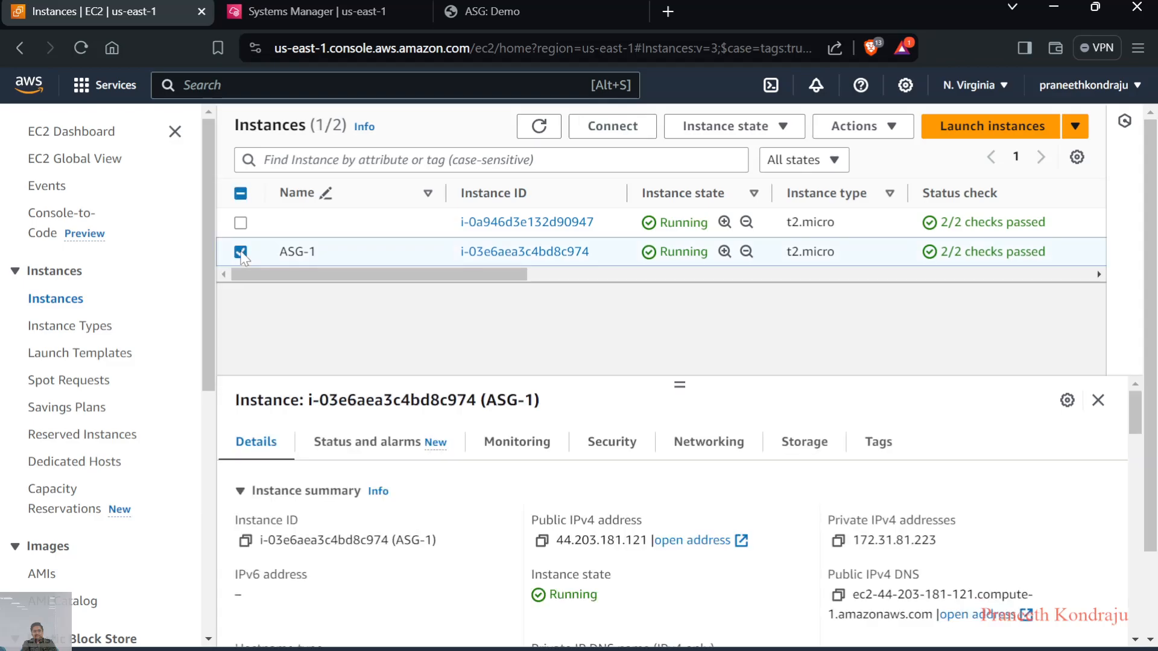
pyautogui.click(518, 446)
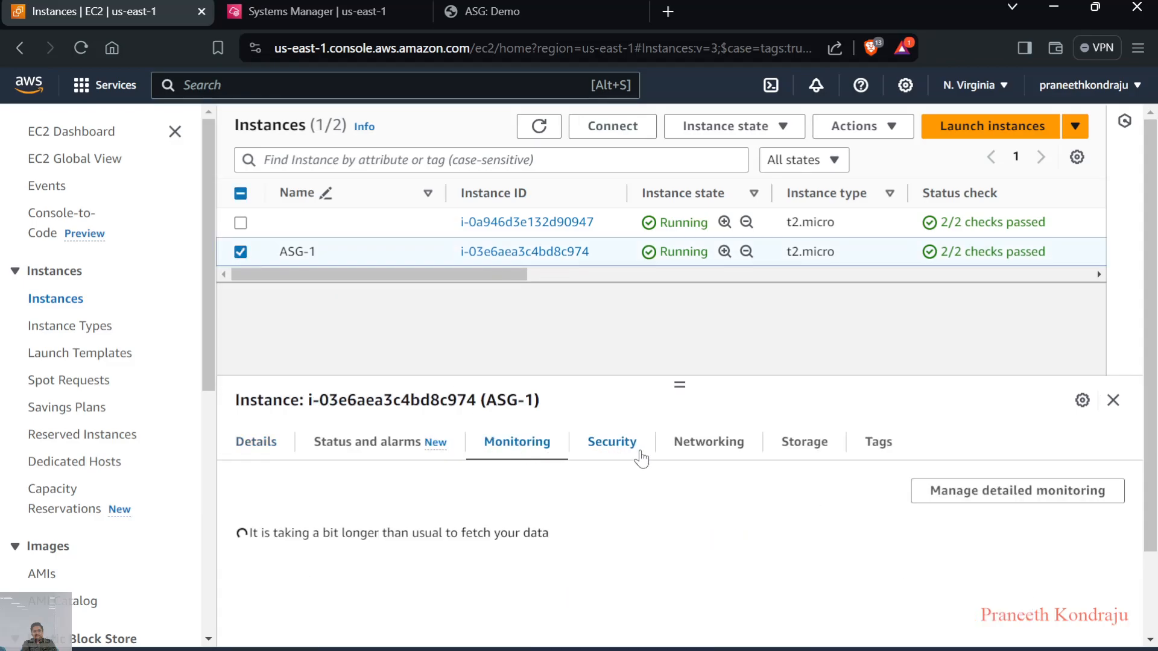
pyautogui.scroll(-1, 576, 518)
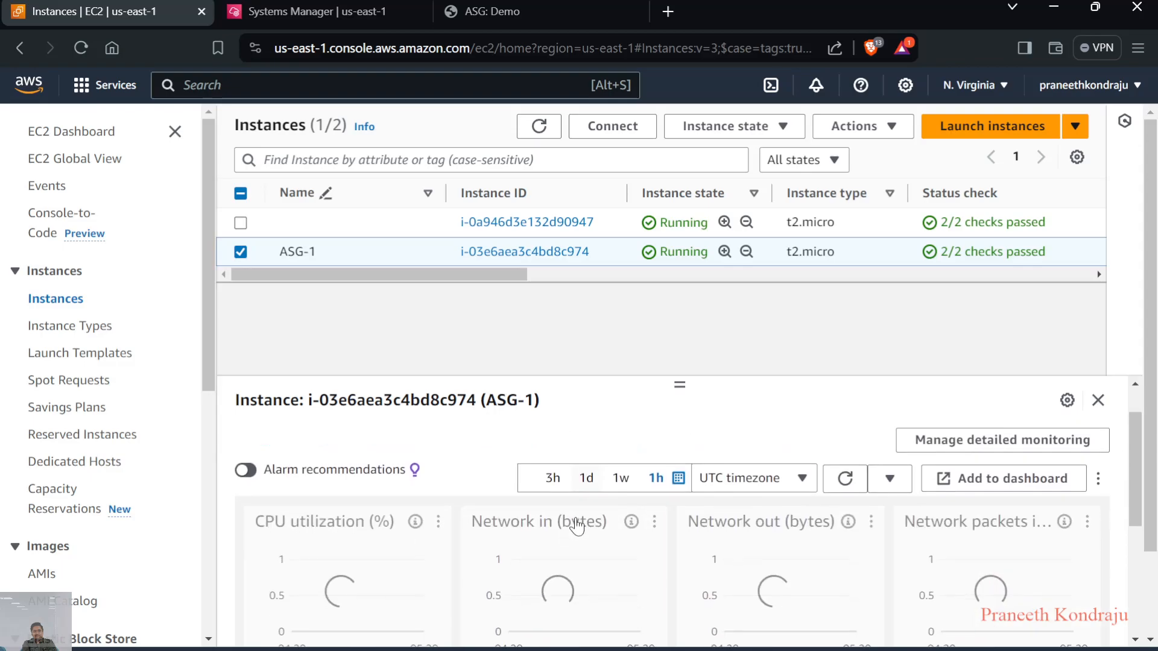
pyautogui.scroll(-1, 575, 517)
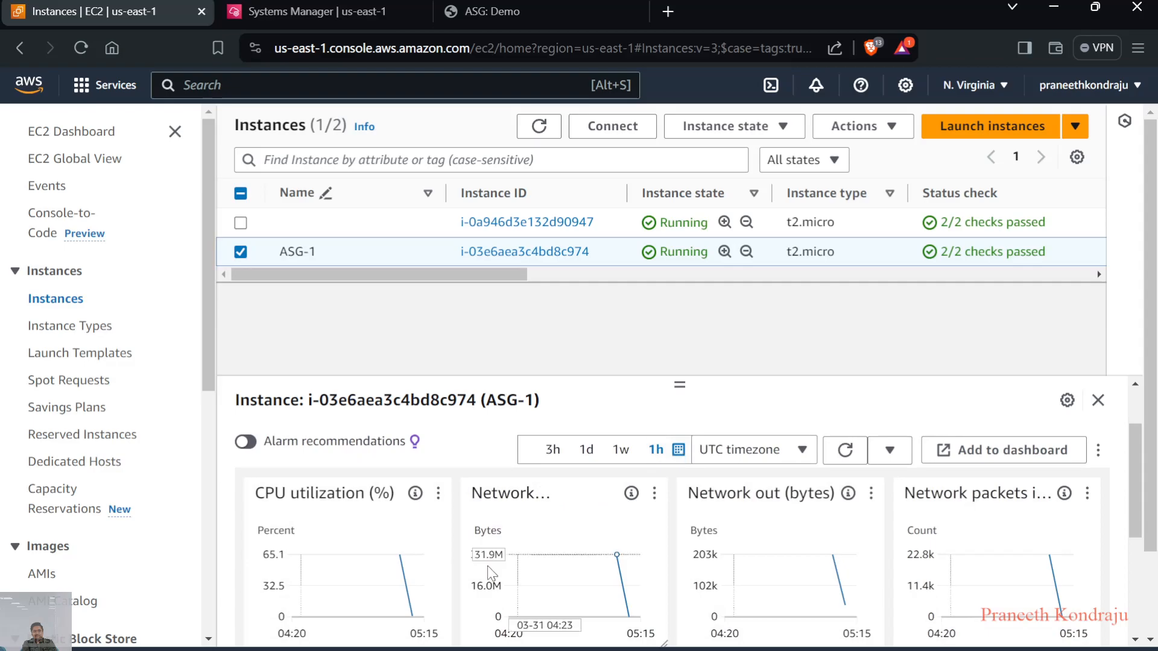
pyautogui.click(742, 451)
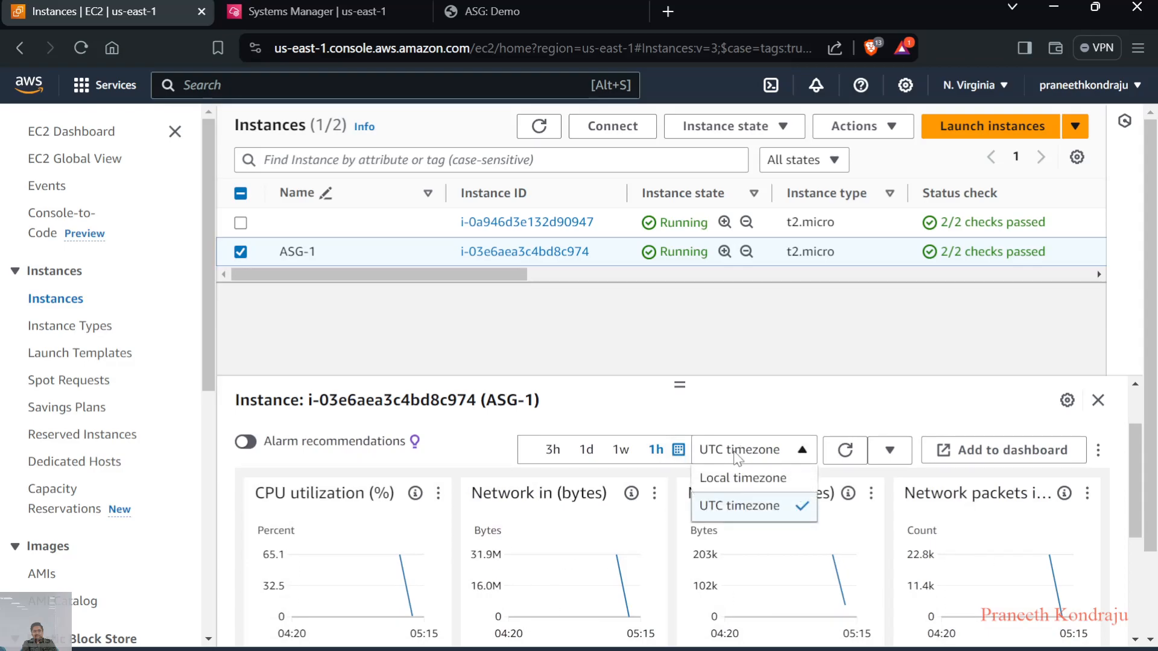
pyautogui.click(721, 480)
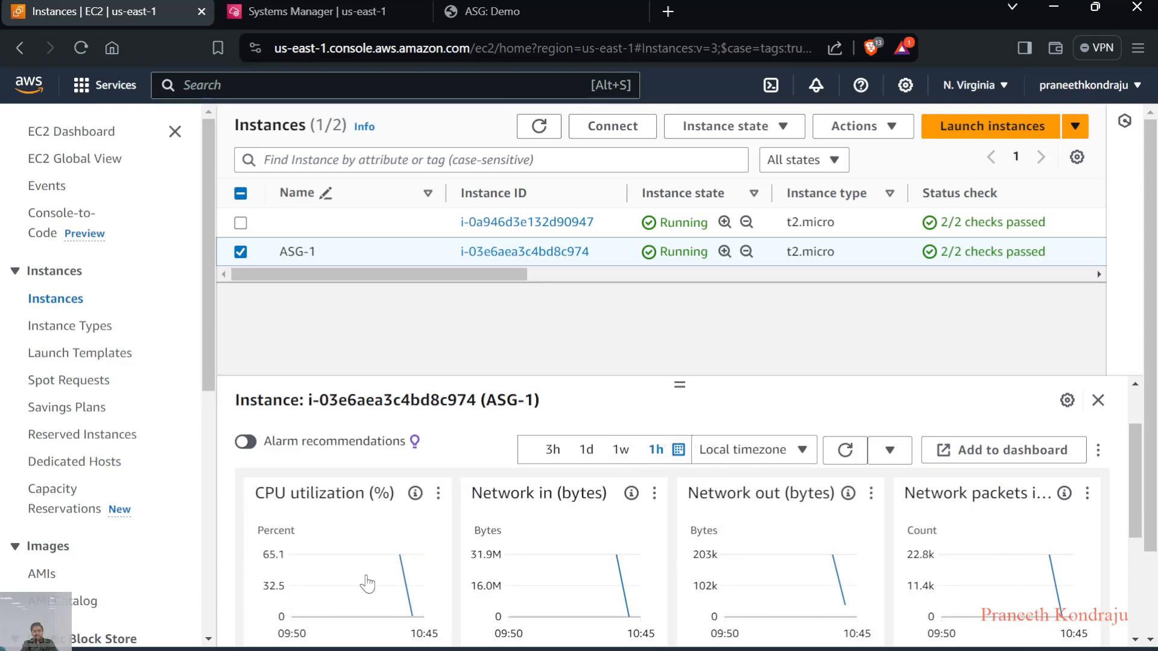
pyautogui.moveTo(391, 564)
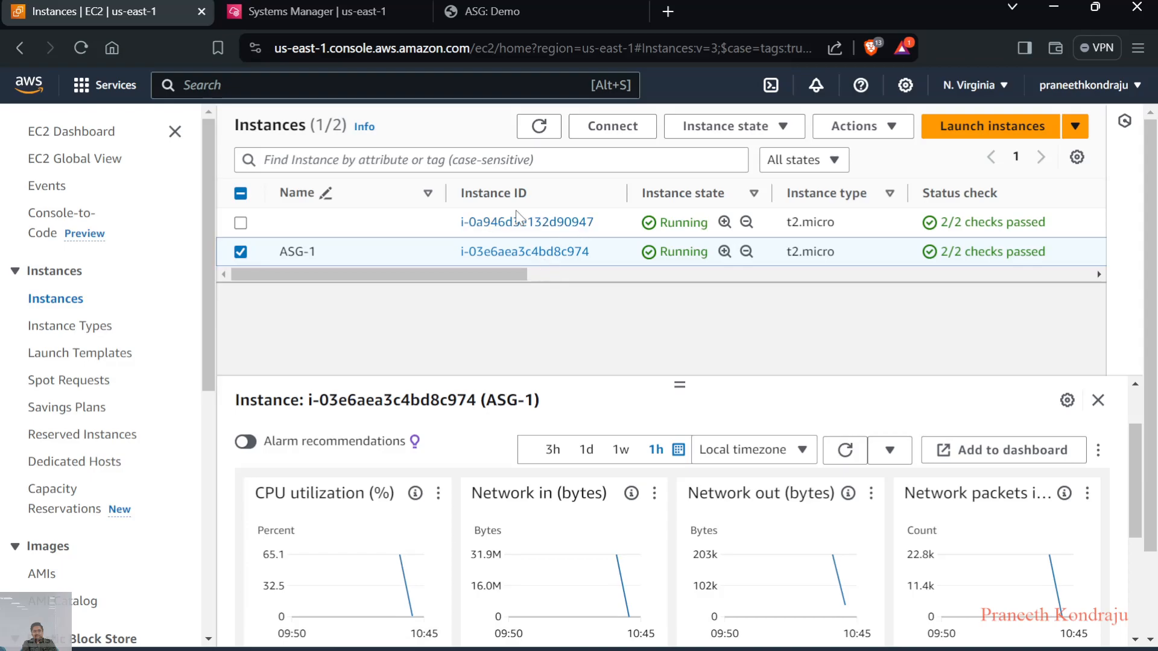
# Reload the load balancer's ASG: Demo page several times to check which server hostname answers
pyautogui.click(501, 9)
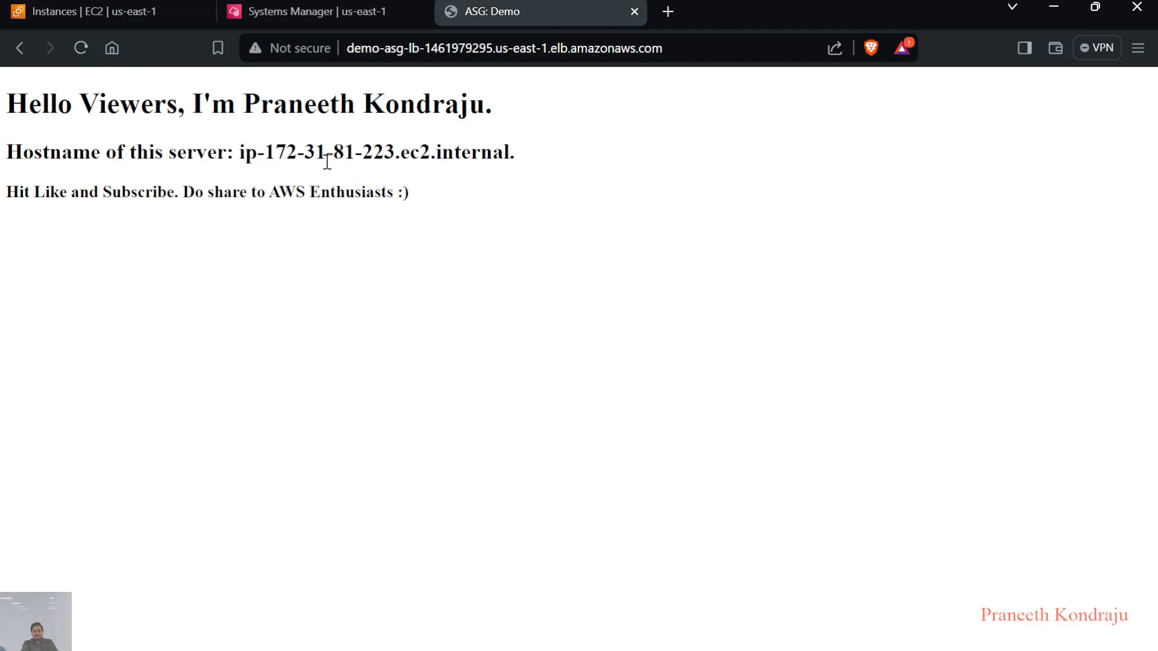
pyautogui.click(82, 48)
pyautogui.click(81, 49)
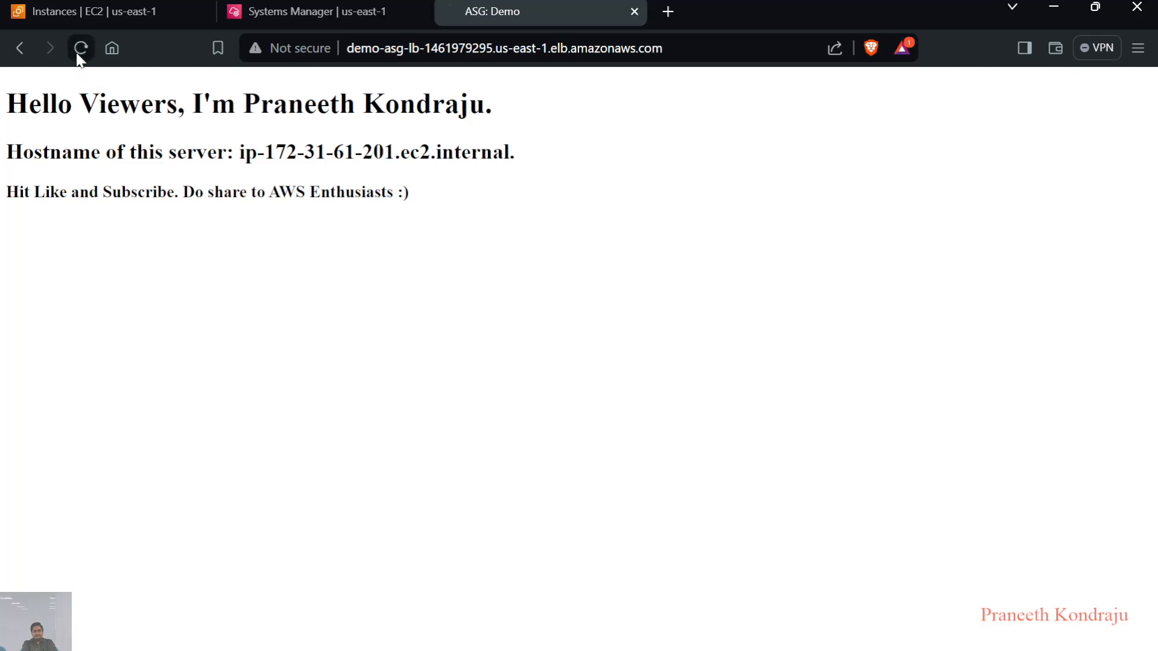
pyautogui.click(80, 50)
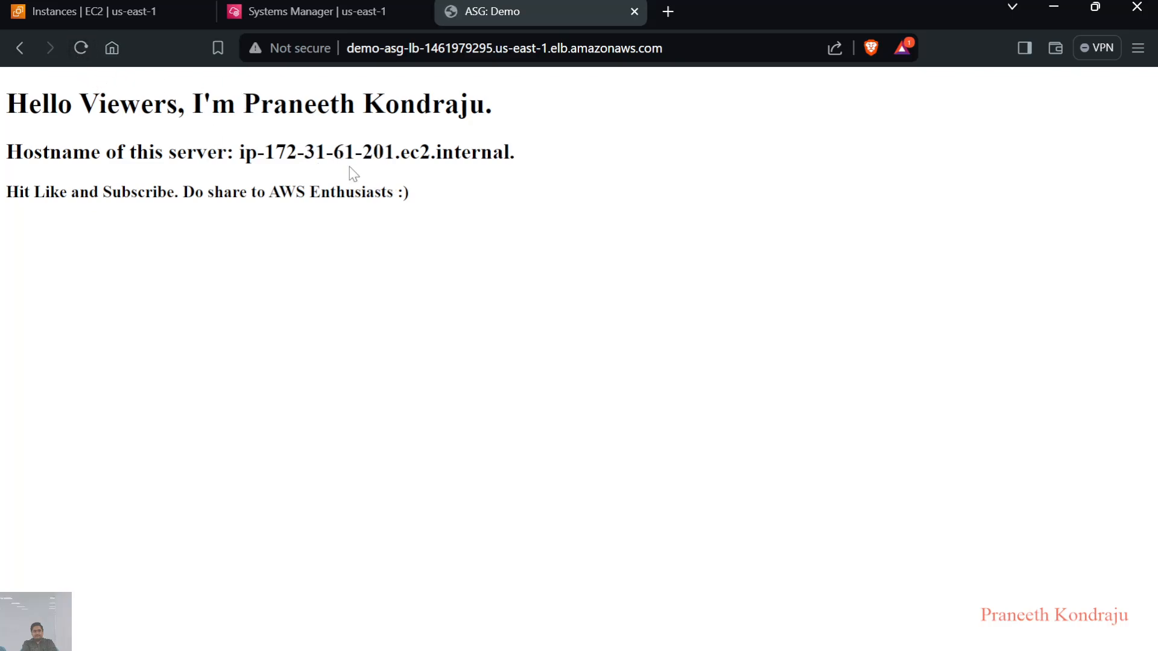
pyautogui.click(83, 56)
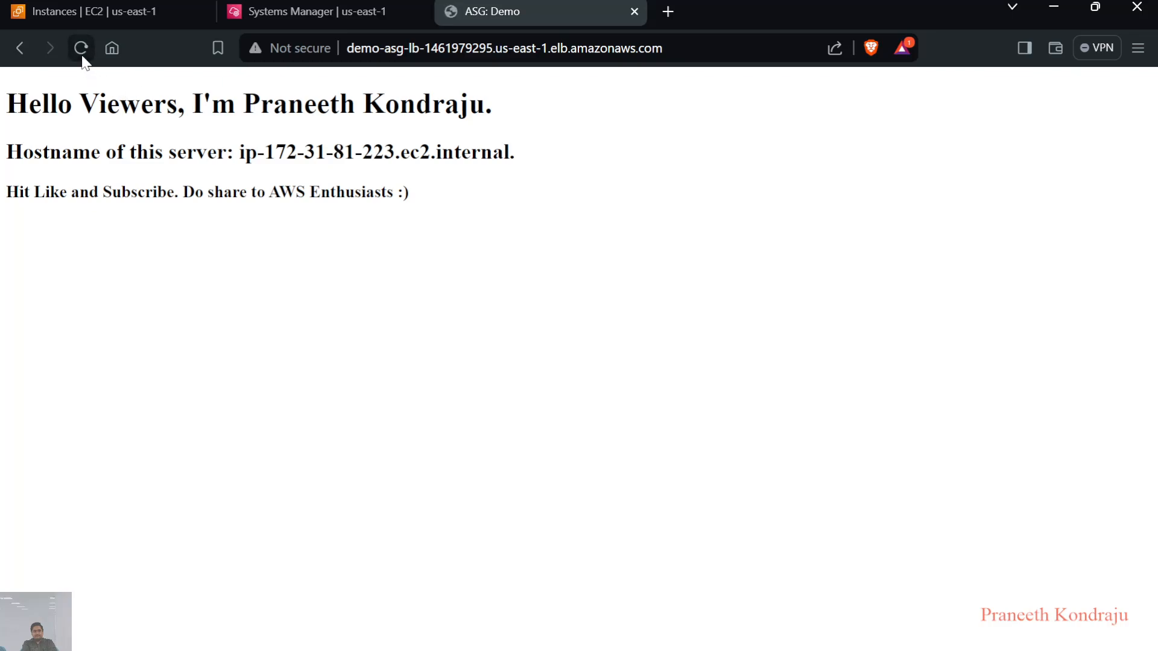
pyautogui.click(82, 53)
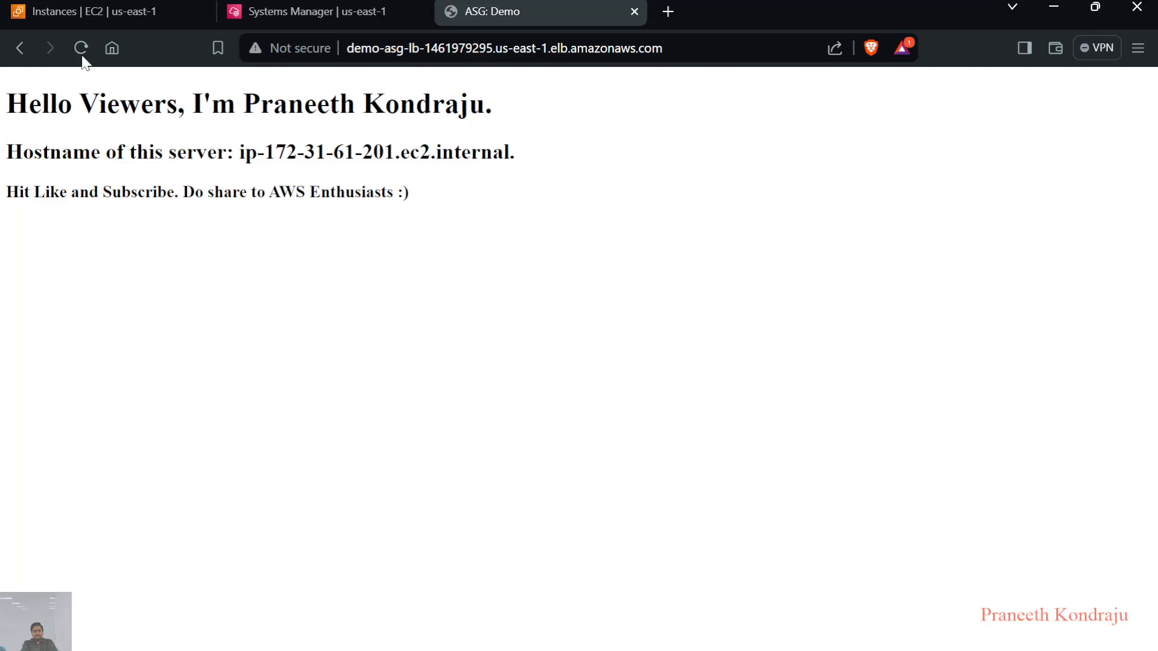
pyautogui.click(83, 56)
pyautogui.click(82, 54)
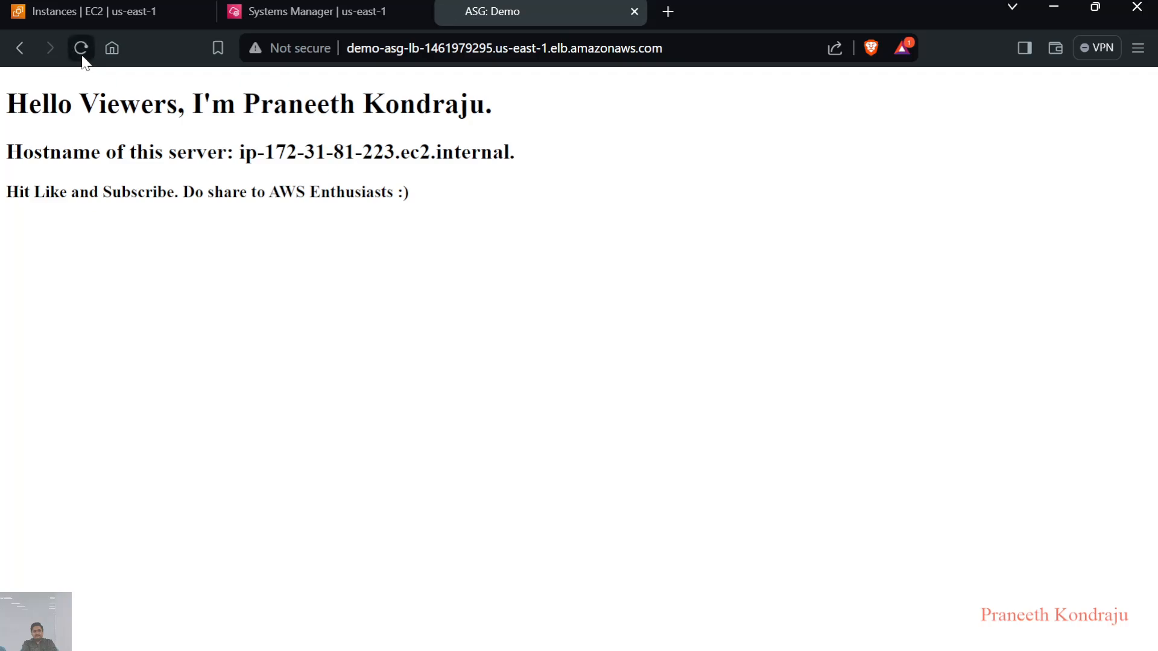
pyautogui.click(82, 55)
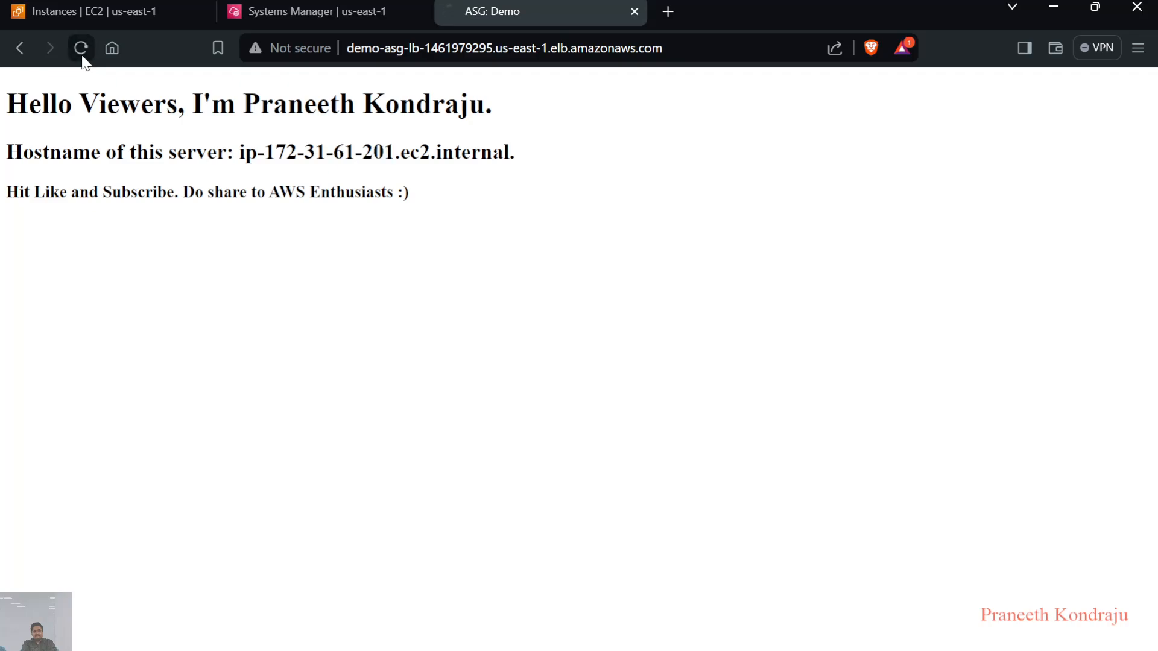
# Refresh the EC2 instance list and the ASG-1 monitoring graphs, and check the stress command's progress in the Session Manager terminal
pyautogui.click(109, 12)
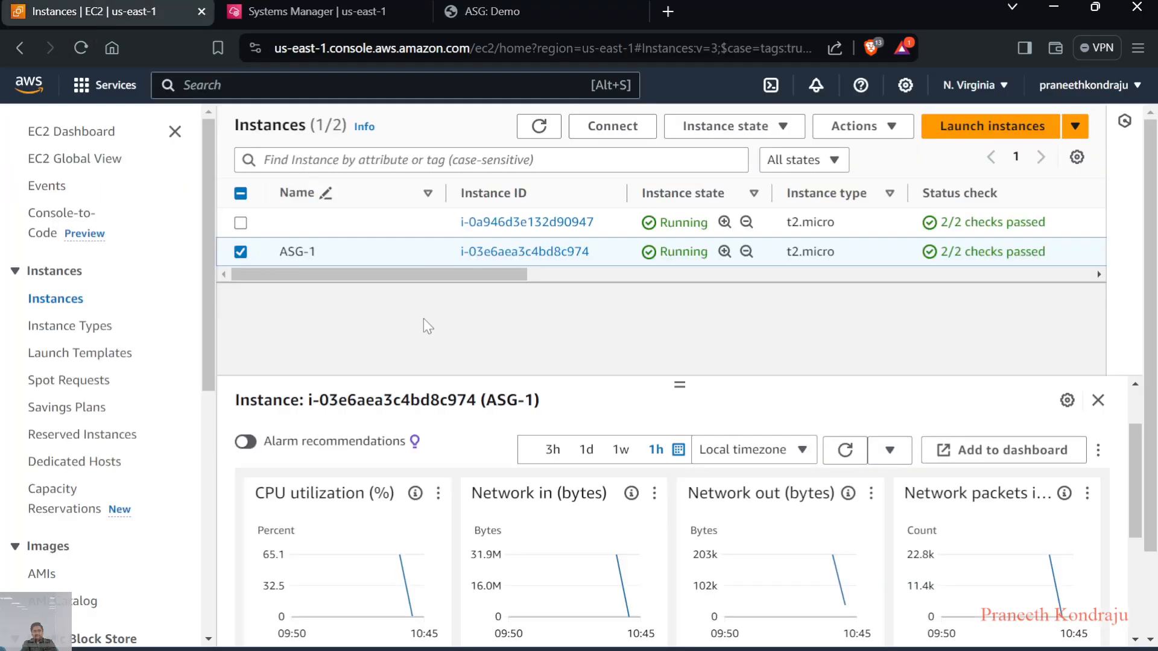
pyautogui.scroll(-3, 536, 403)
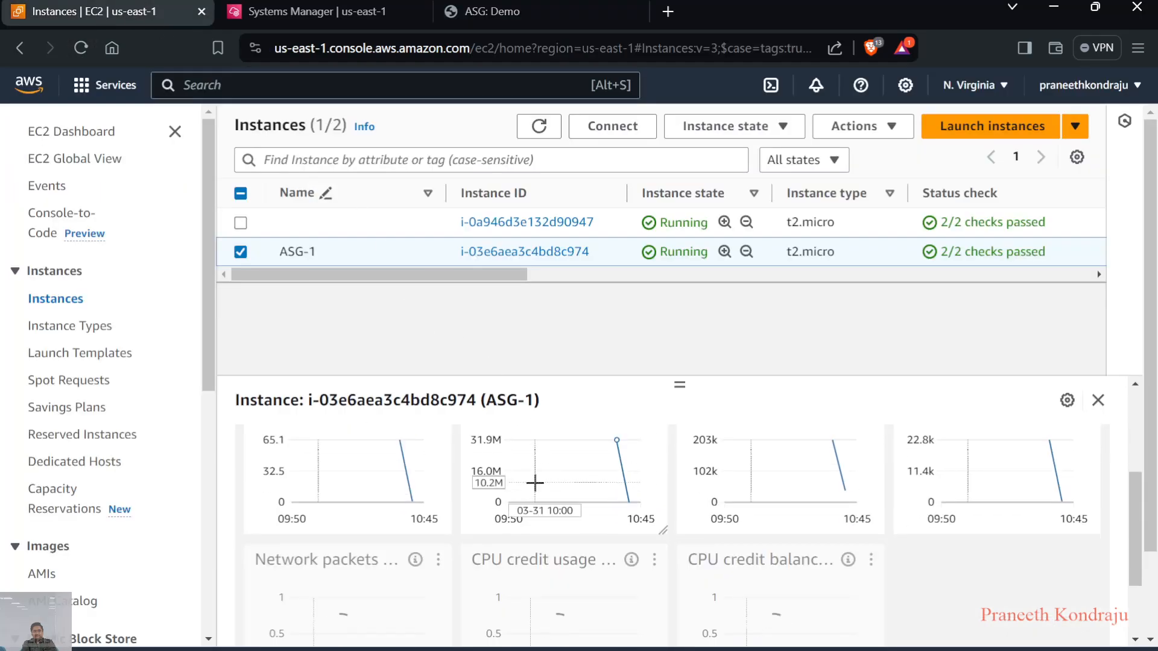
pyautogui.scroll(3, 530, 479)
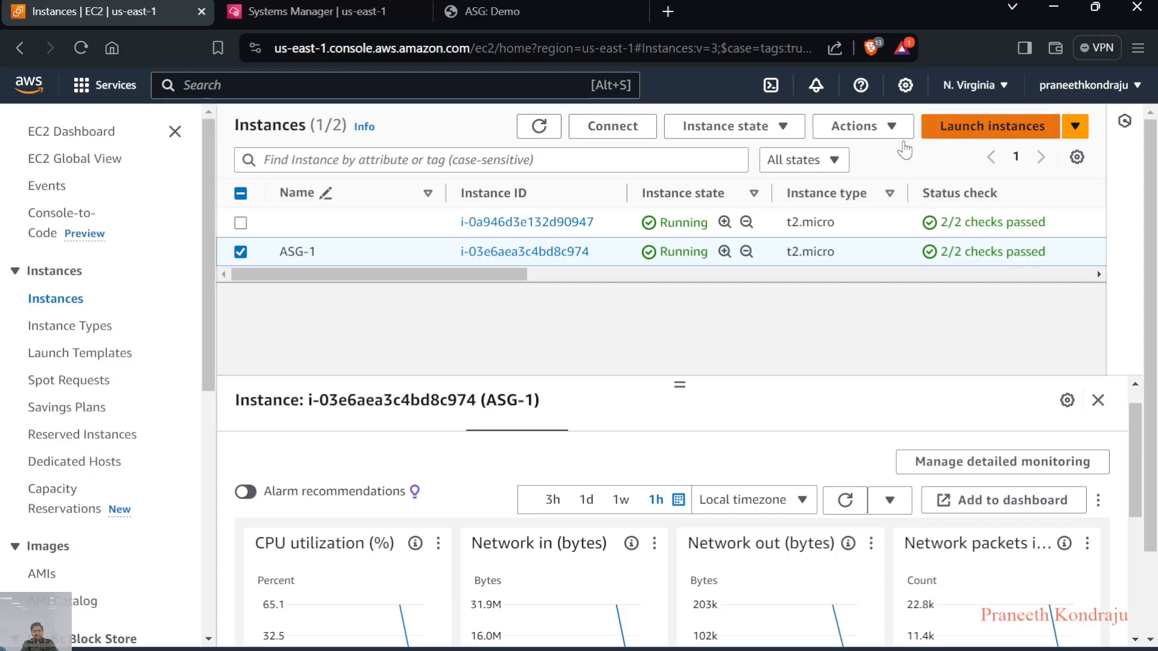
pyautogui.click(538, 126)
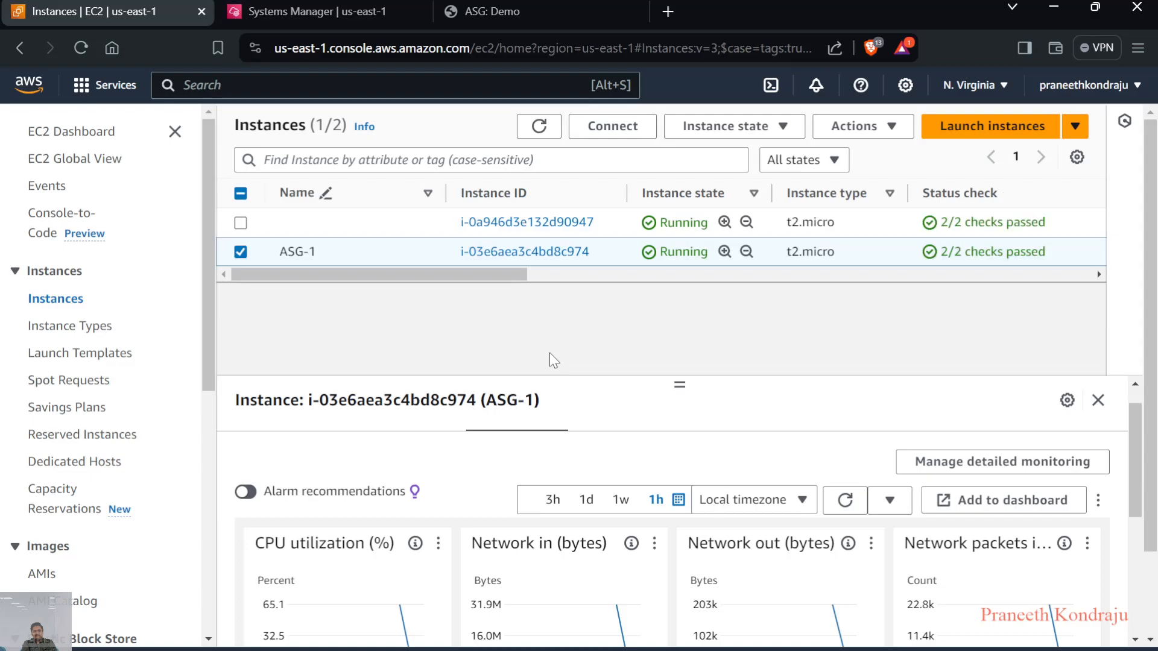
pyautogui.scroll(-2, 549, 354)
pyautogui.scroll(-1, 470, 532)
pyautogui.scroll(-2, 471, 537)
pyautogui.scroll(4, 537, 468)
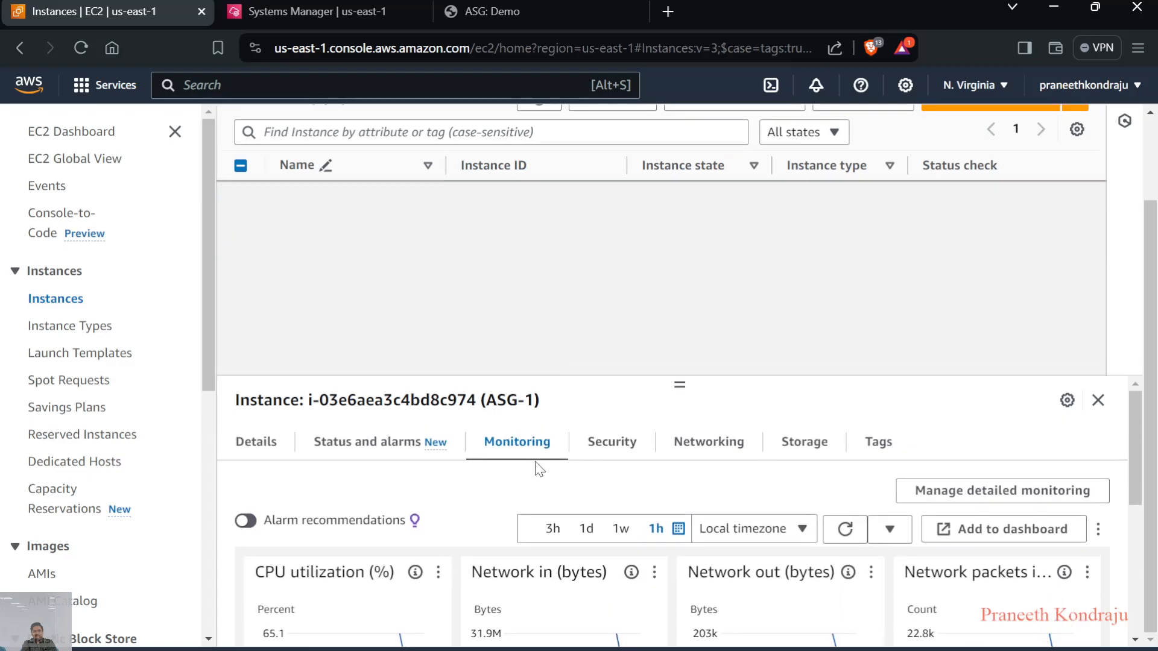
pyautogui.scroll(-1, 500, 515)
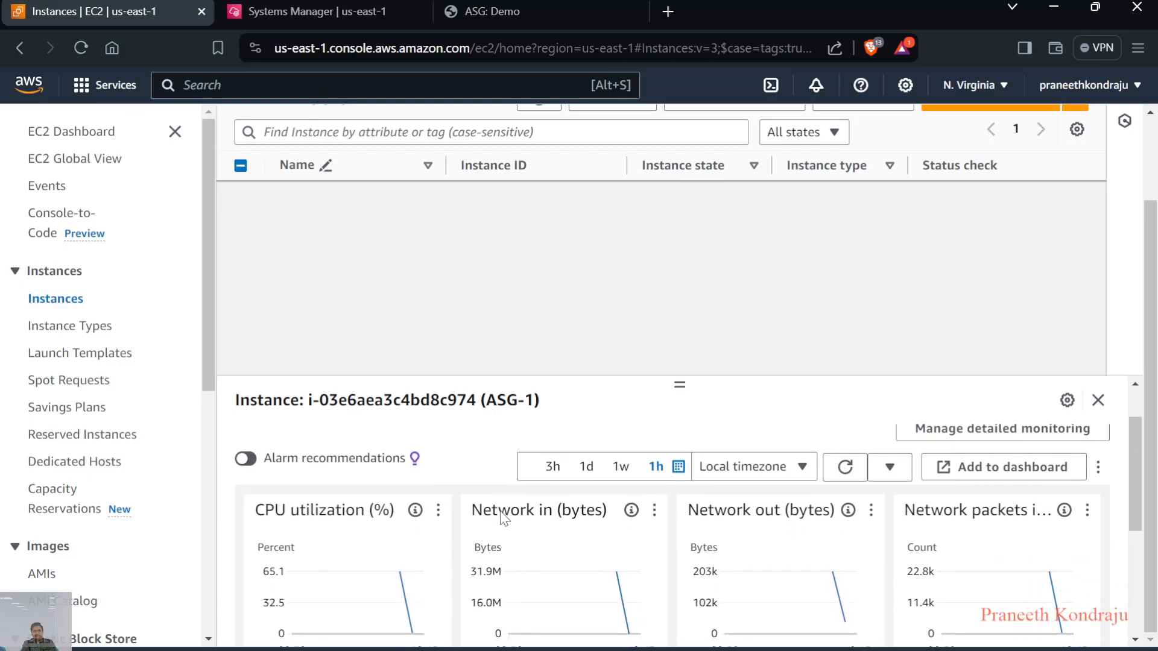
pyautogui.click(842, 468)
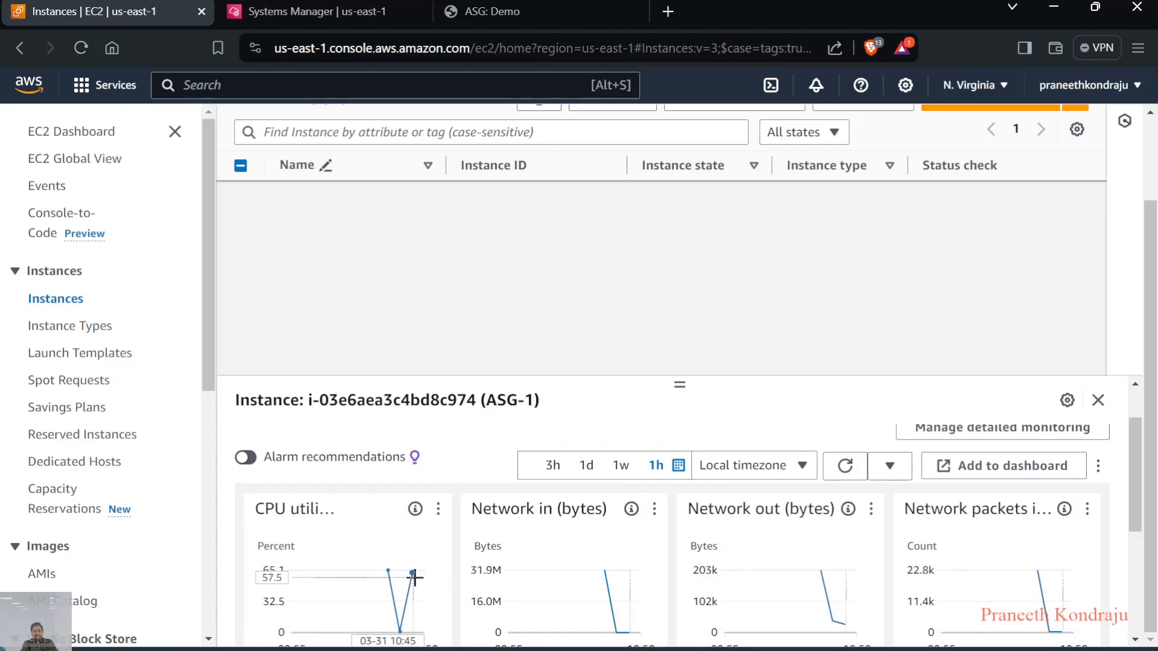
pyautogui.click(363, 10)
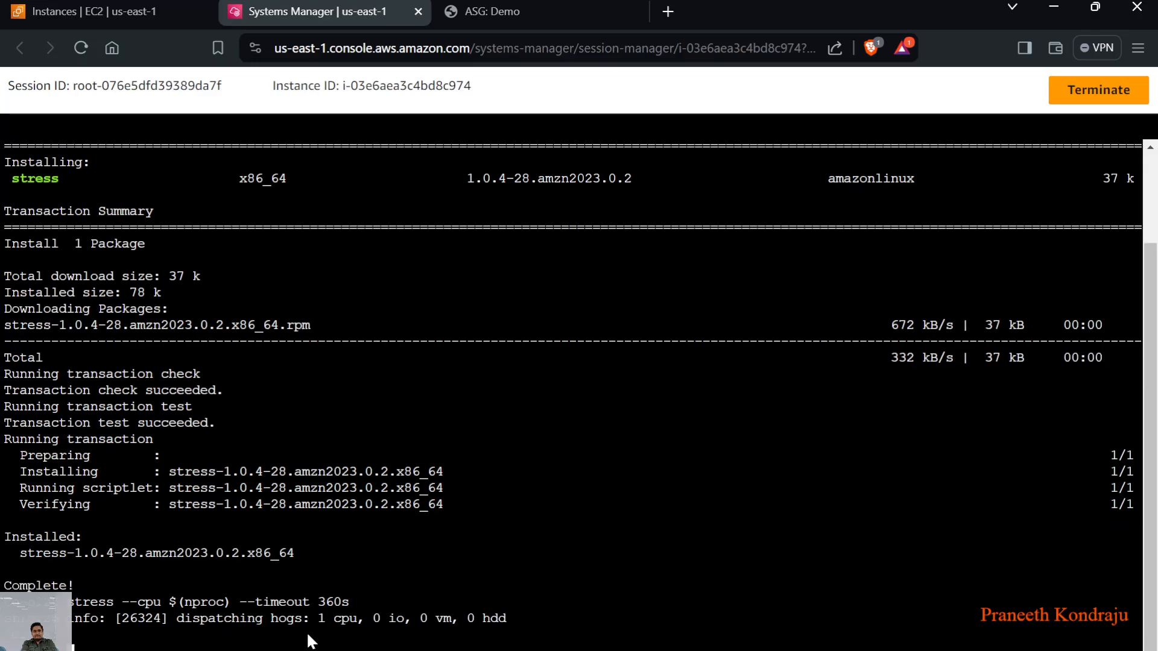
pyautogui.click(115, 2)
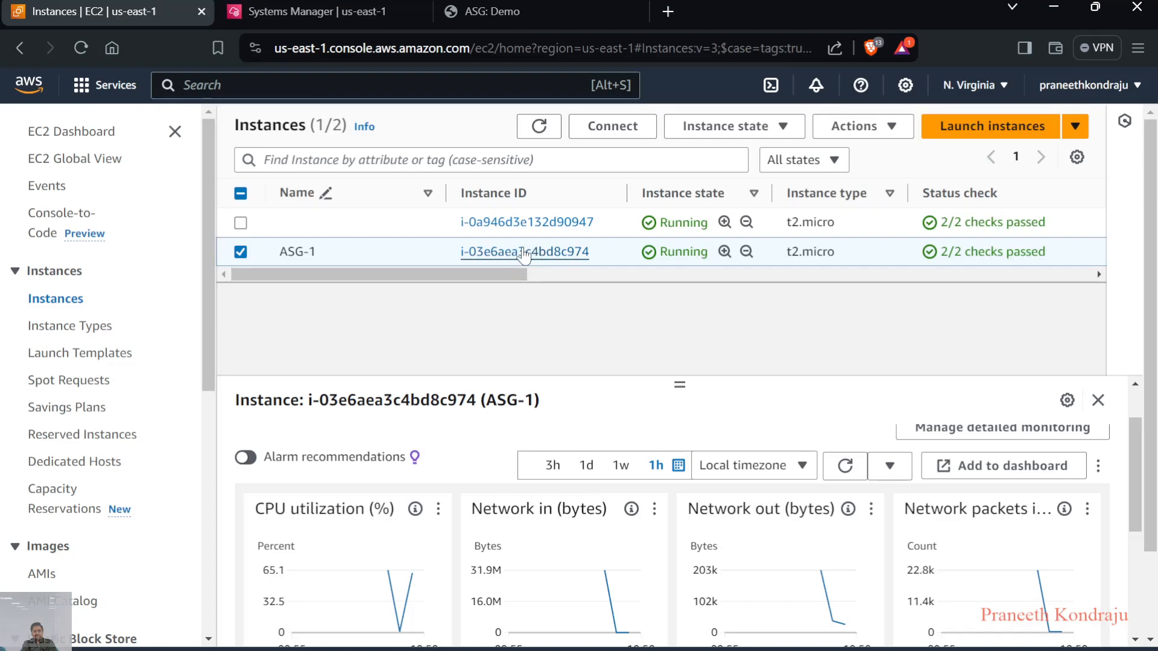
# Set the time range of the ASG-1 monitoring graphs to the last 30 minutes
pyautogui.click(667, 467)
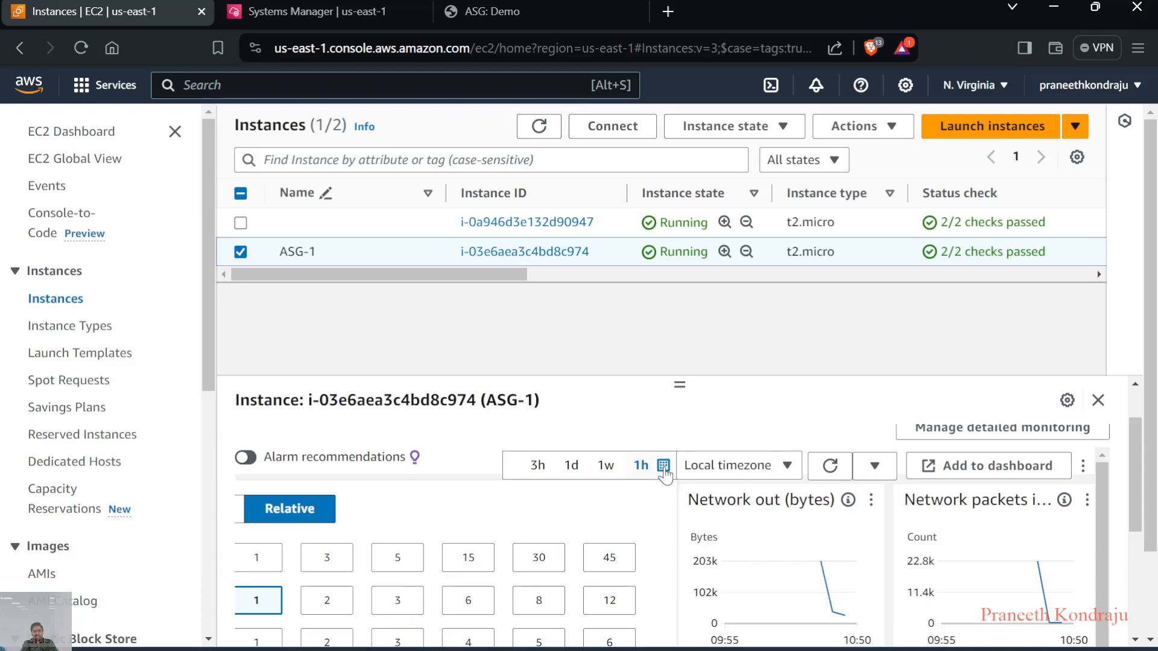
pyautogui.click(538, 561)
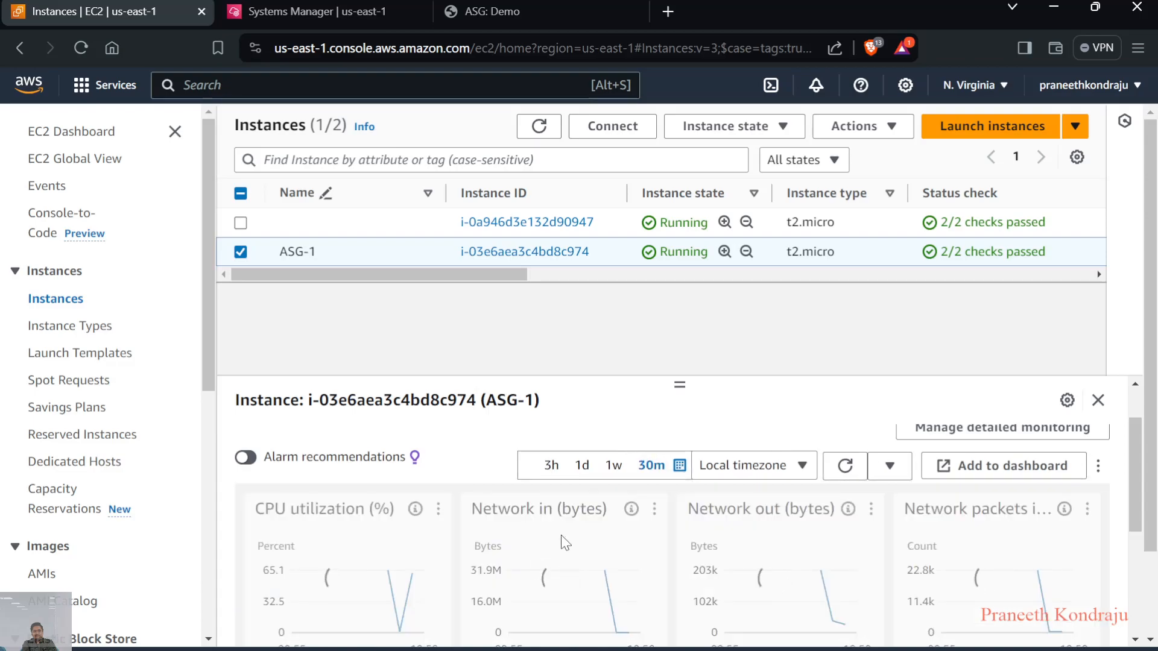
pyautogui.scroll(-1, 775, 500)
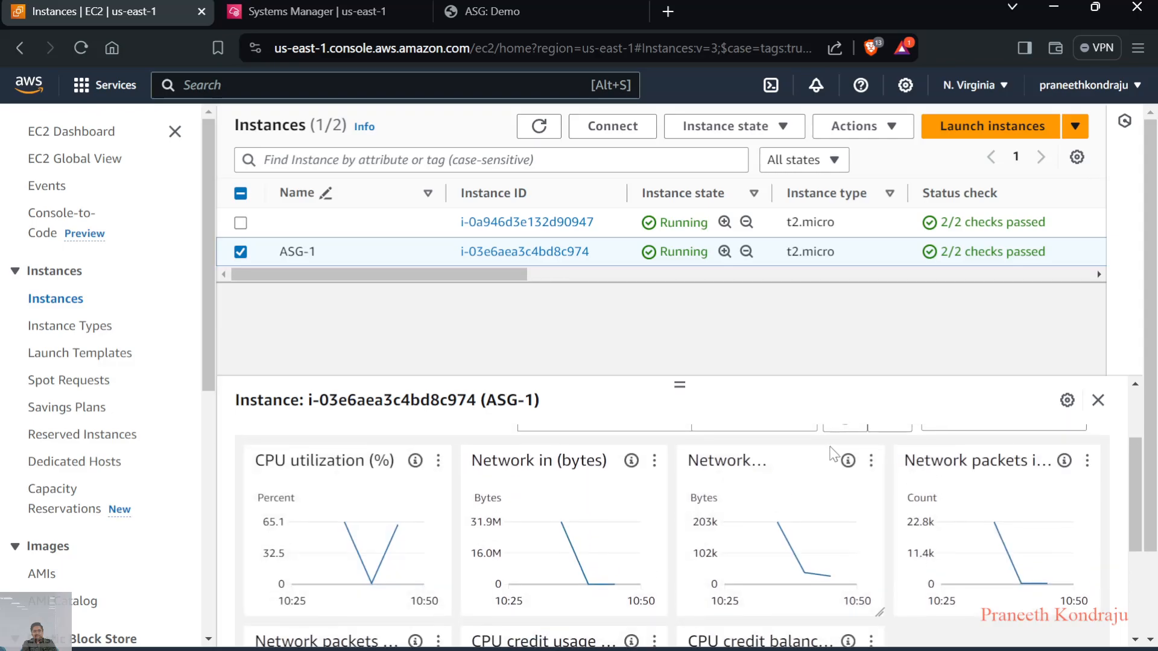
# Refresh the 30-minute ASG-1 monitoring graphs repeatedly to follow the instance's CPU utilization
pyautogui.scroll(1, 830, 456)
pyautogui.click(846, 460)
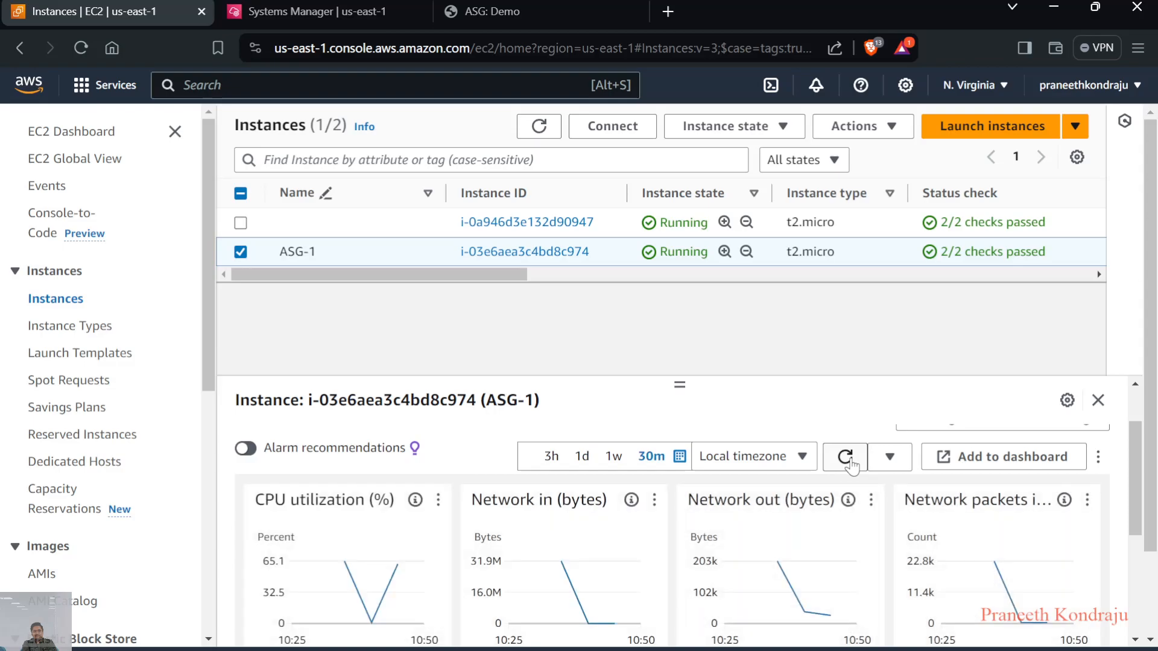
pyautogui.moveTo(400, 564)
pyautogui.click(844, 459)
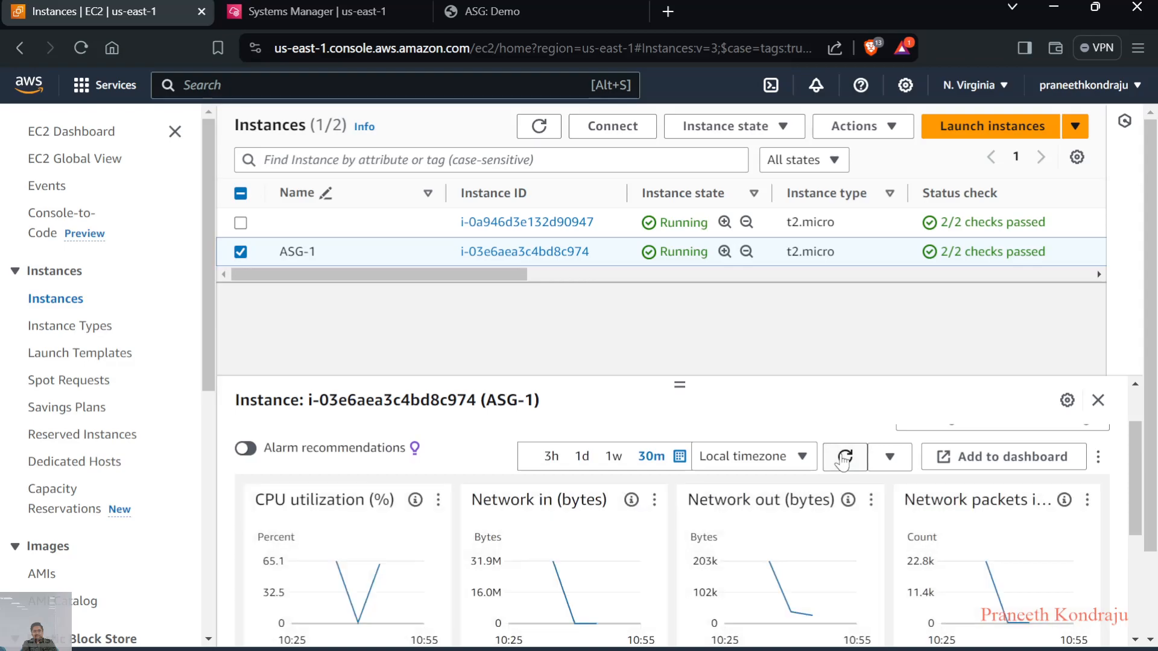
pyautogui.click(844, 460)
pyautogui.click(844, 461)
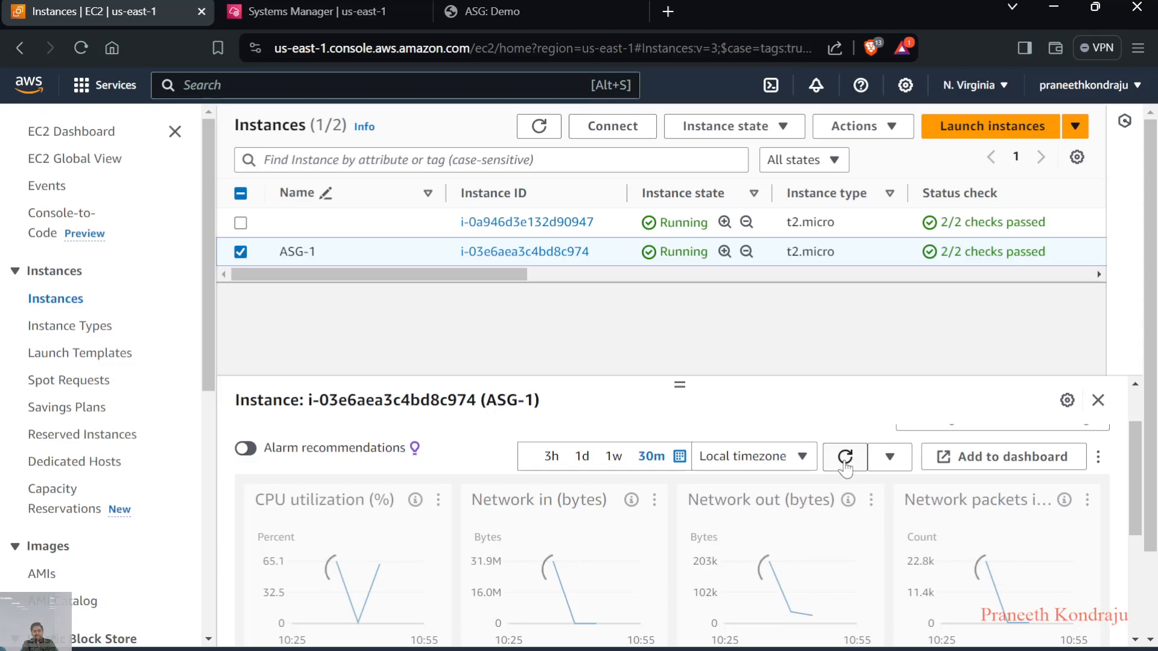
pyautogui.click(845, 461)
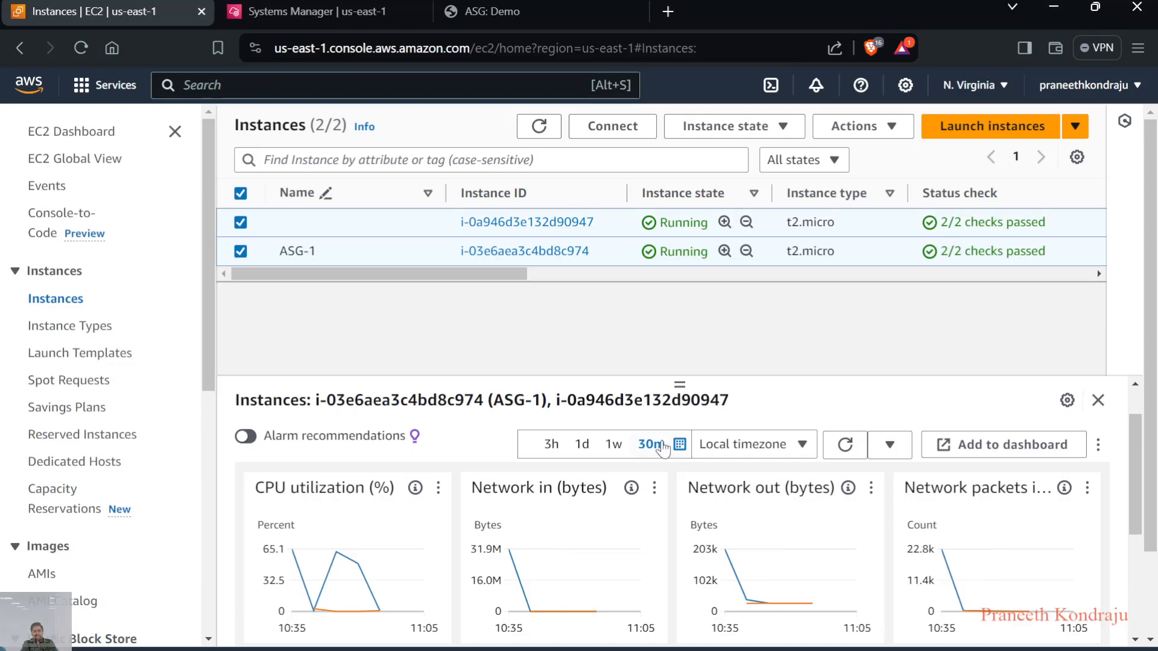
# Refresh the monitoring graphs for both selected instances, examine their CPU utilization over time, and reload the instance list
pyautogui.click(845, 444)
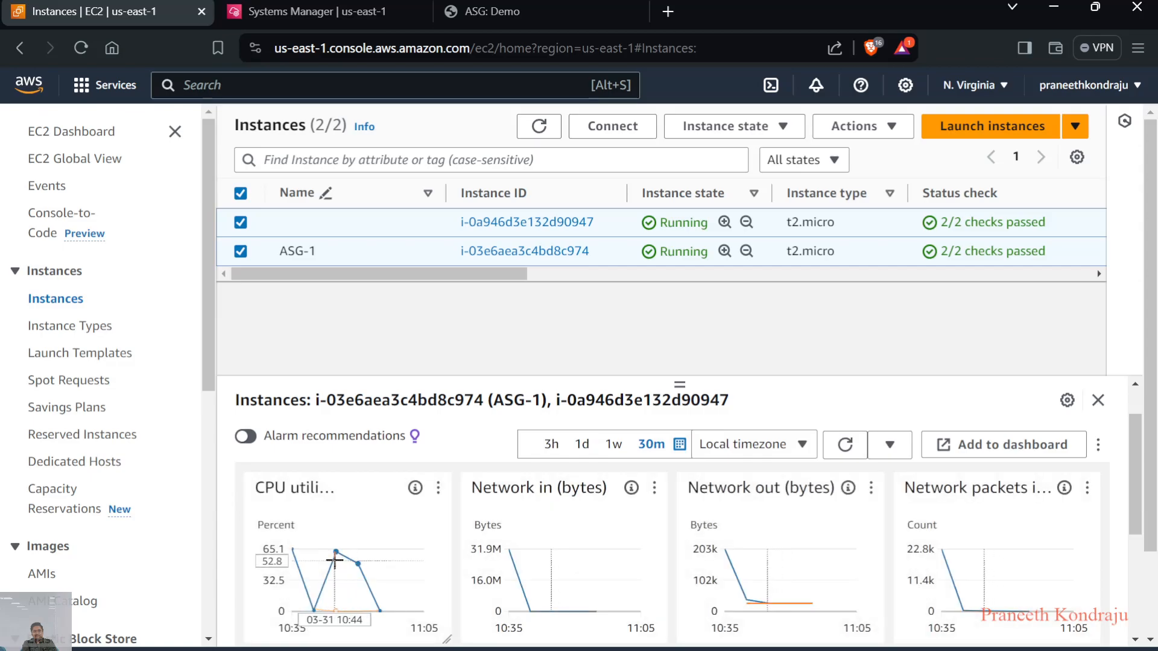
pyautogui.moveTo(336, 553)
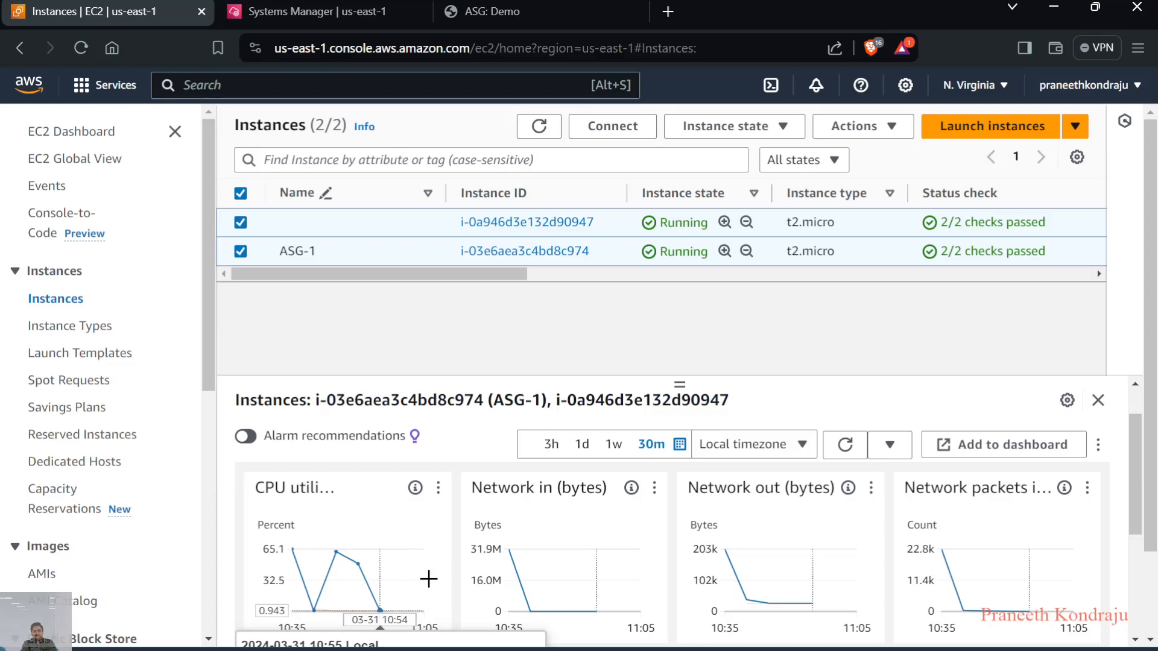
pyautogui.click(846, 445)
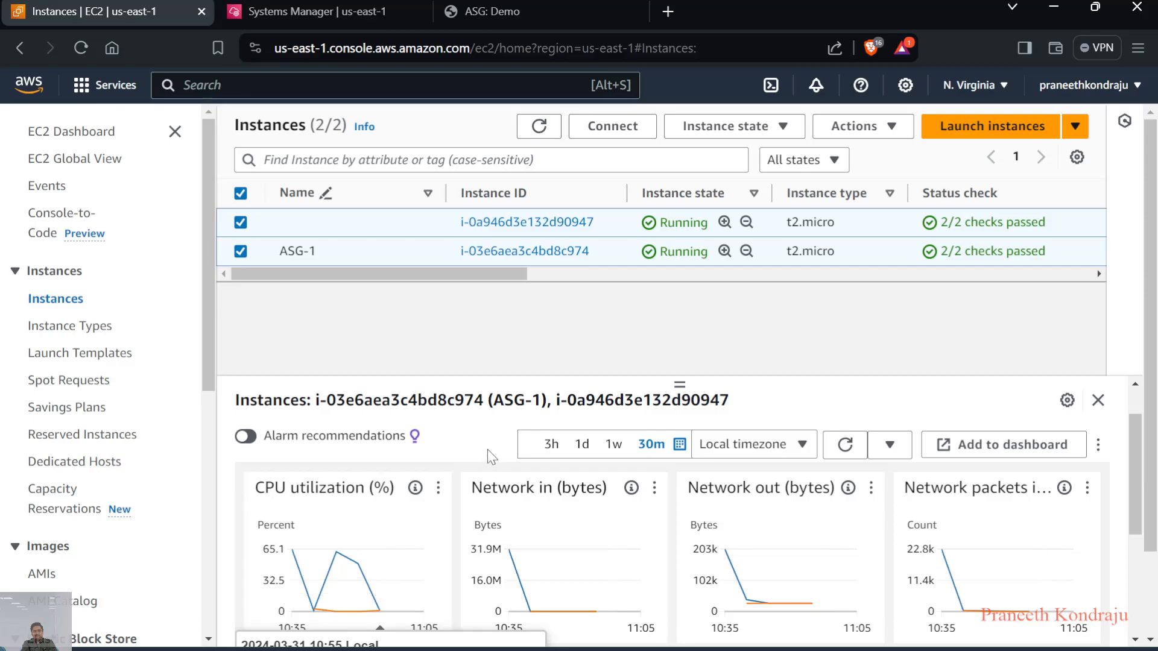
pyautogui.click(539, 128)
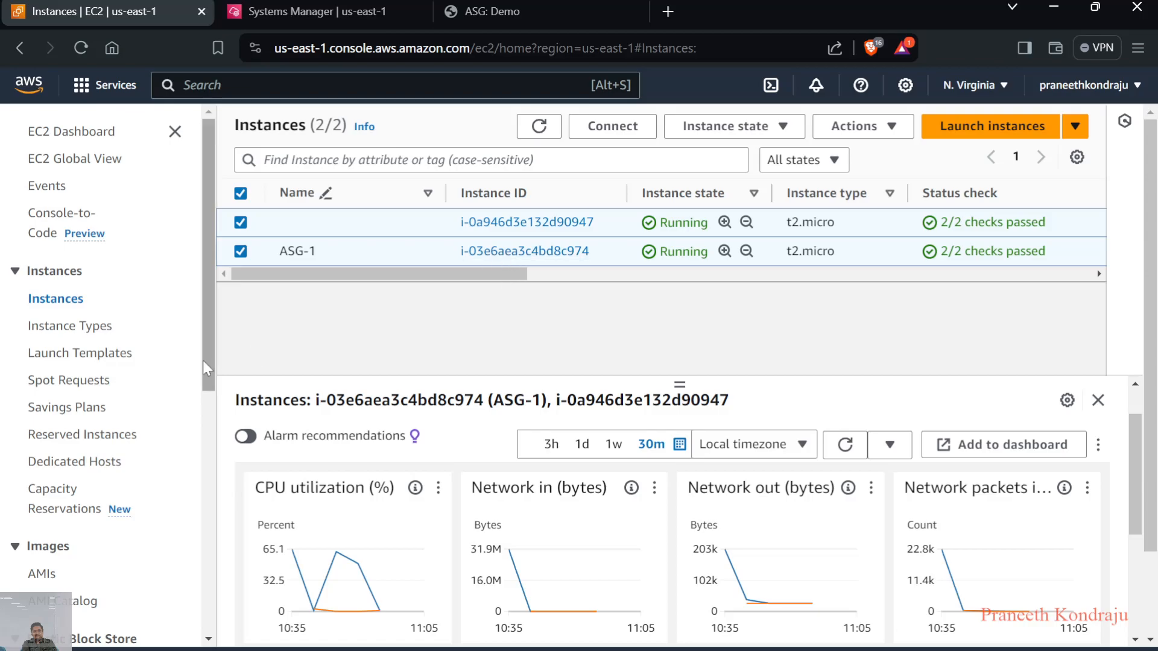
# Open the target group Demo-ASG-TG and check its registered targets and their health status
pyautogui.scroll(-3, 116, 451)
pyautogui.scroll(-2, 115, 451)
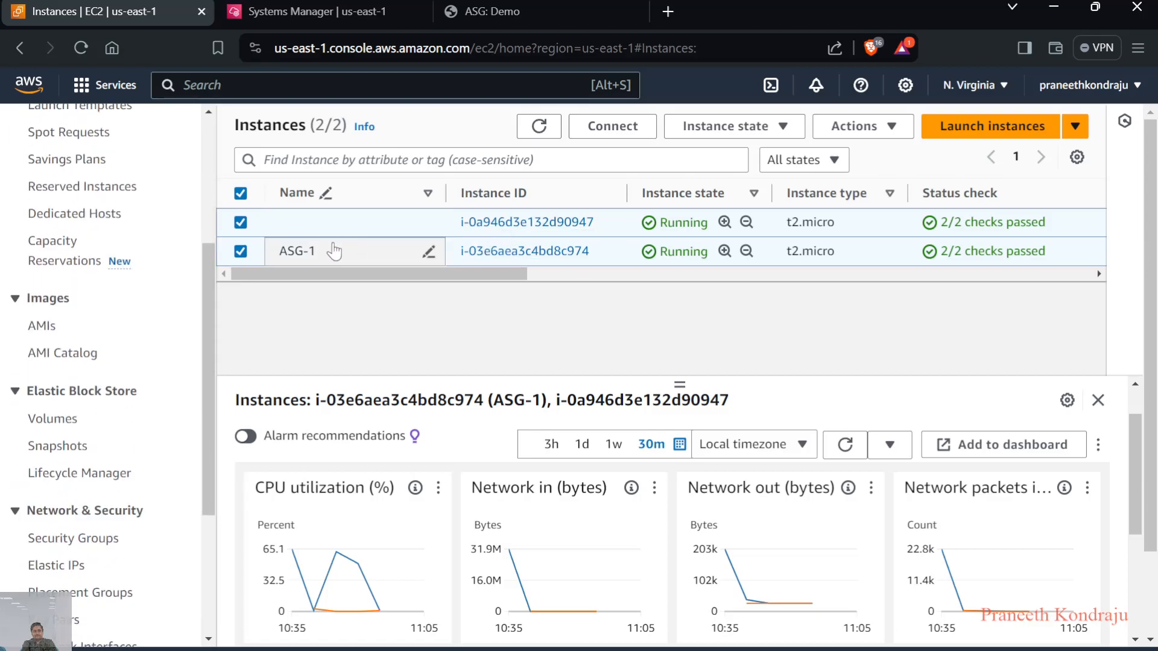
pyautogui.scroll(-3, 109, 482)
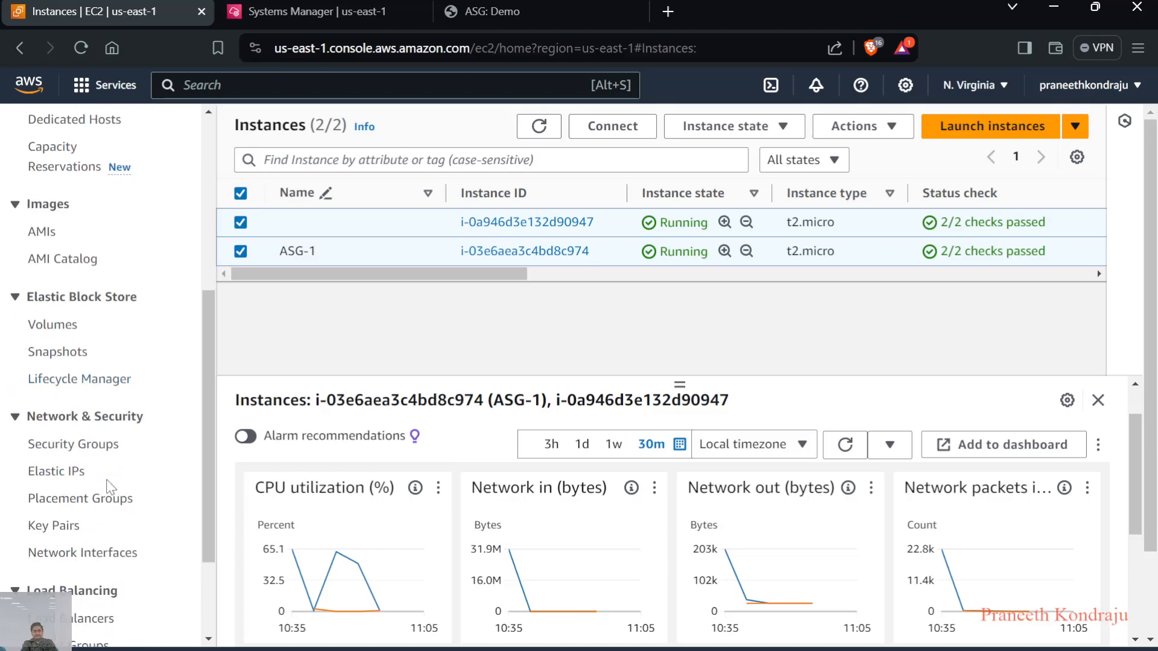
pyautogui.click(76, 566)
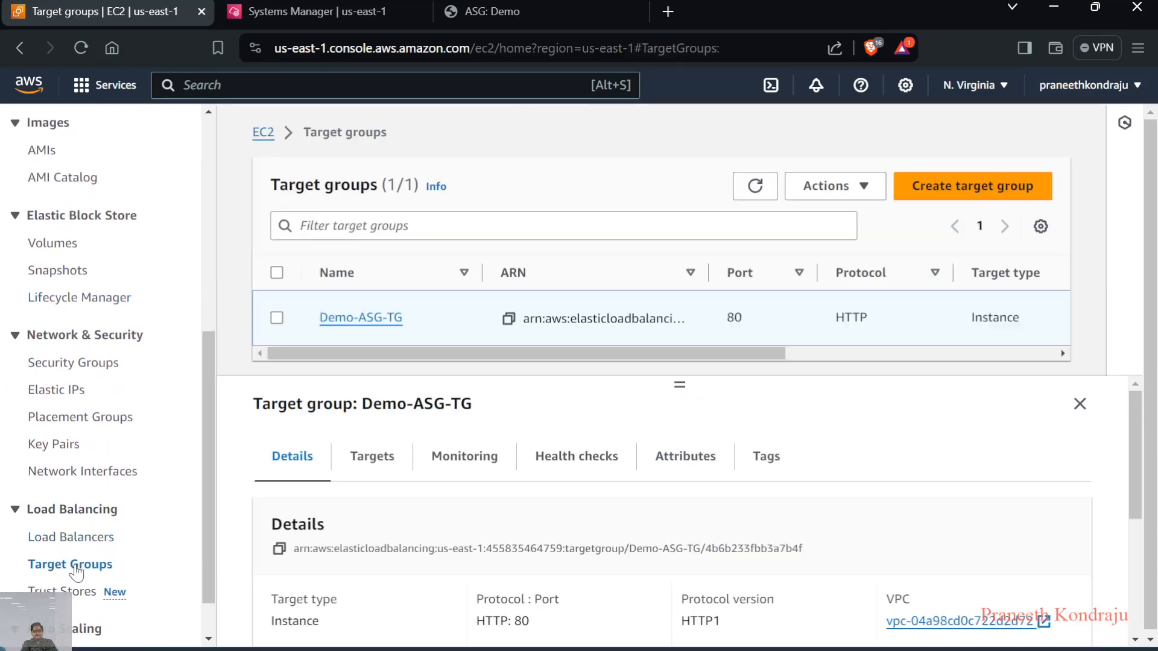
pyautogui.click(377, 456)
pyautogui.scroll(-2, 397, 518)
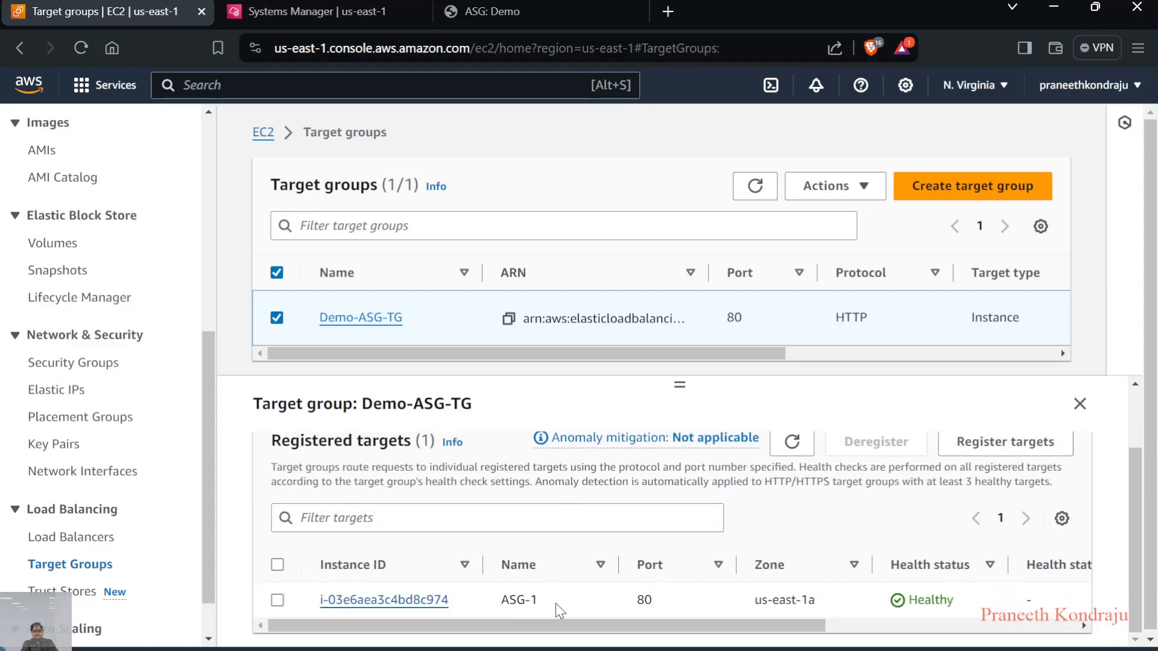
# Return to the EC2 instance list and refresh it to check the state of the Auto Scaling instances
pyautogui.scroll(2, 563, 606)
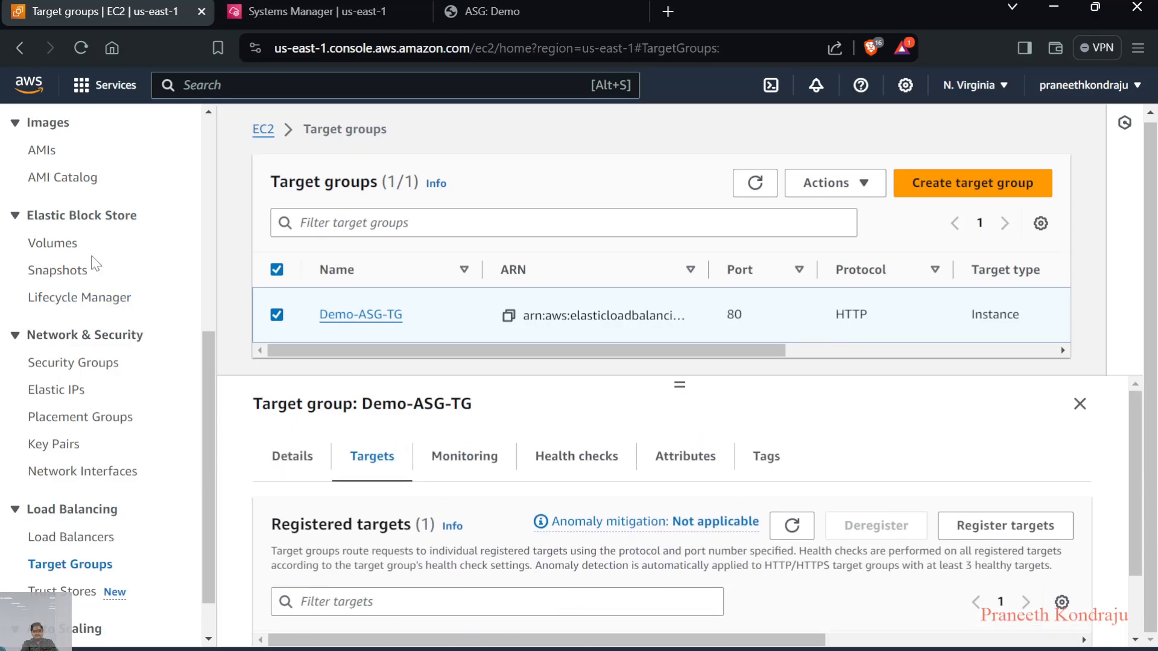
pyautogui.scroll(7, 62, 339)
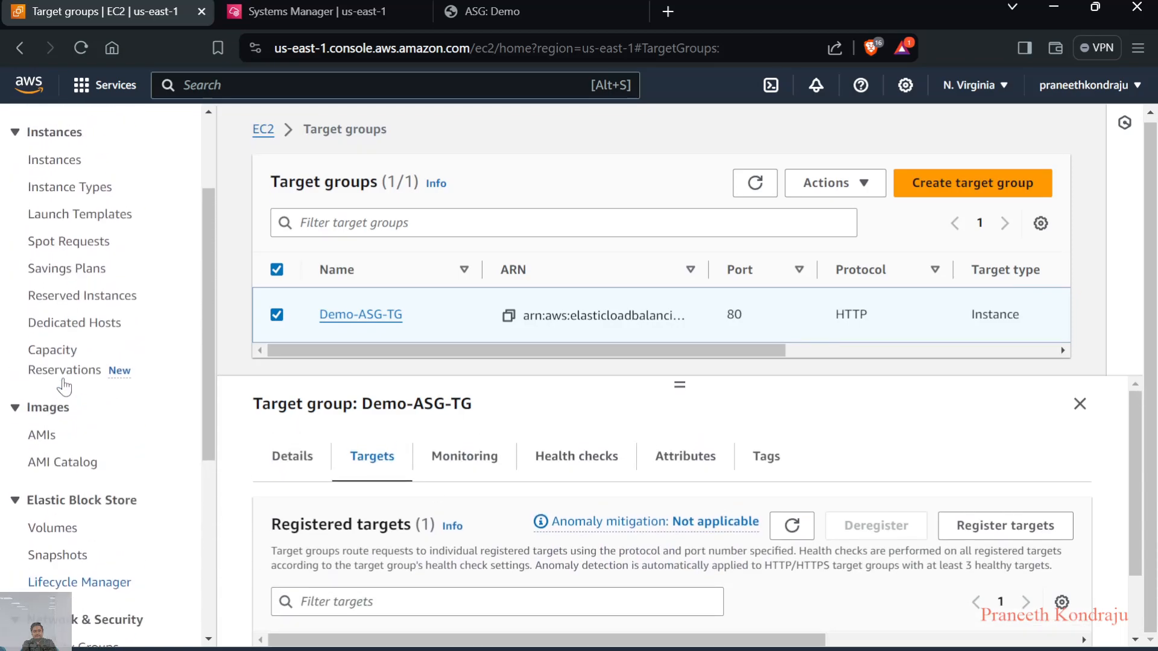
pyautogui.click(55, 300)
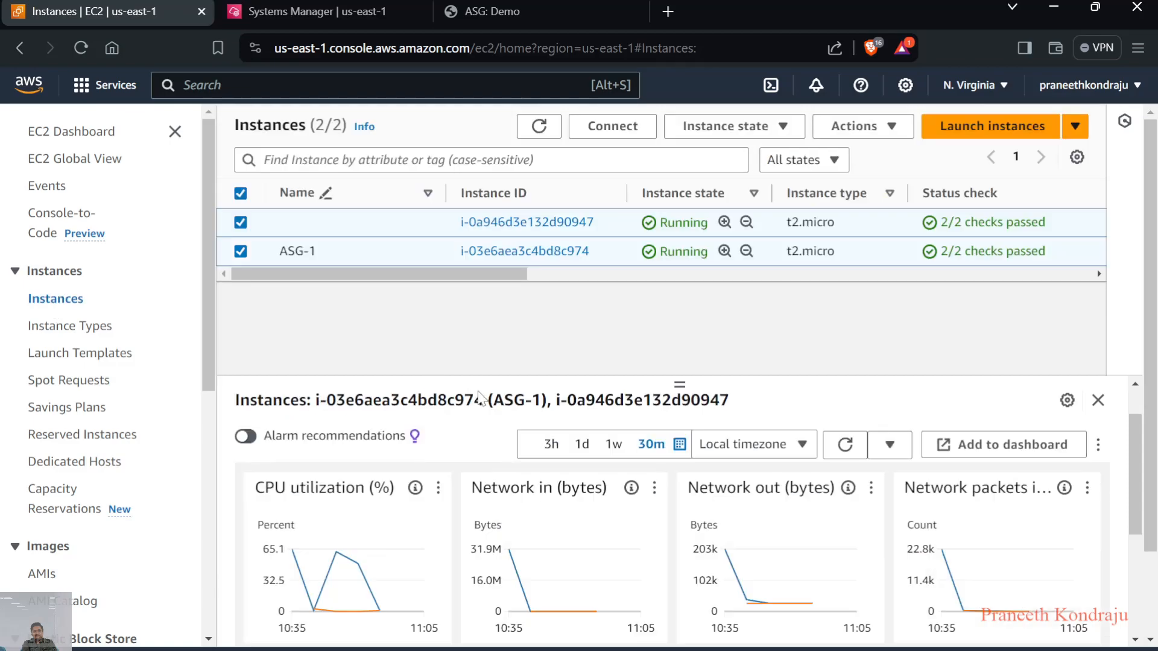
pyautogui.click(539, 126)
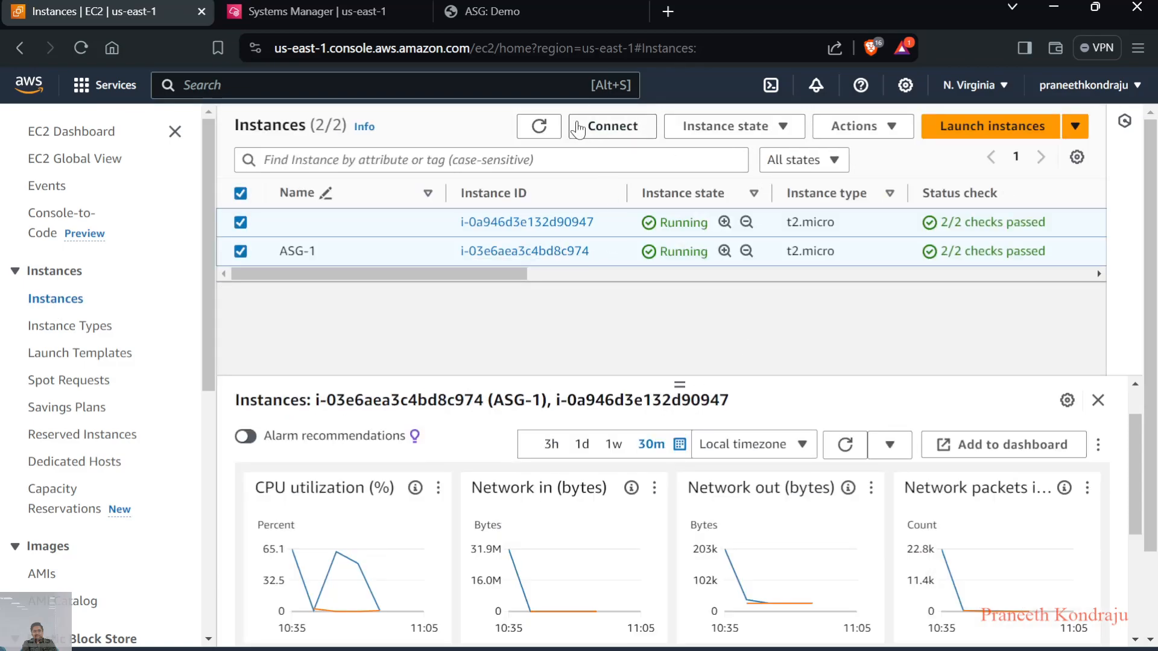
pyautogui.click(547, 127)
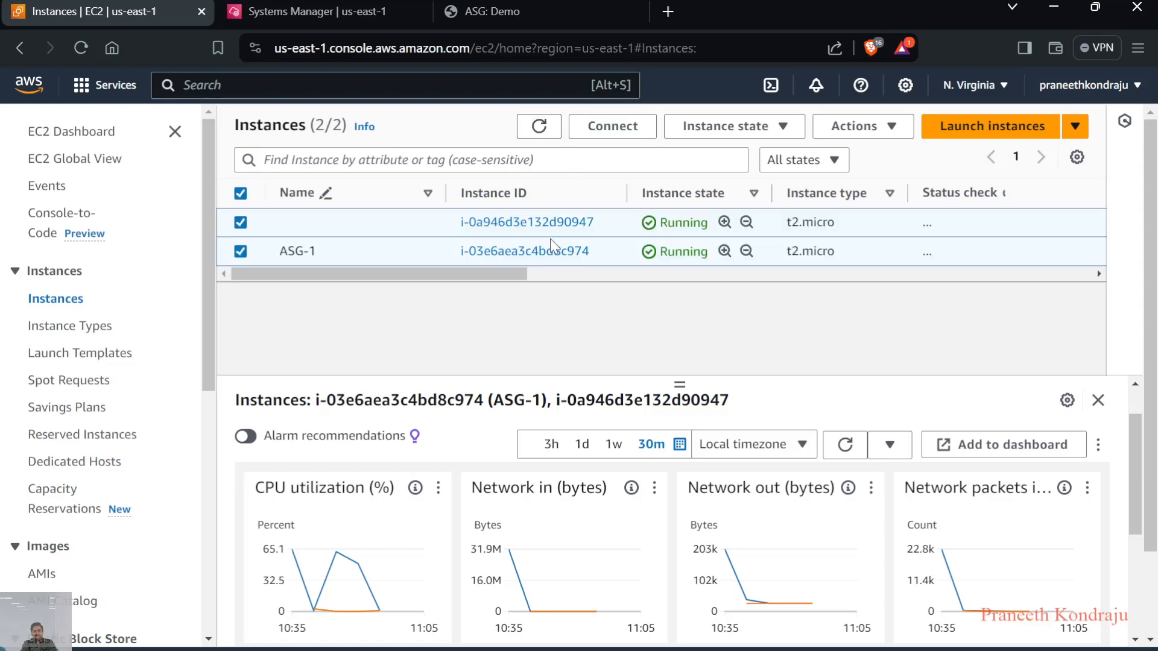
pyautogui.moveTo(508, 276); pyautogui.dragTo(398, 279)
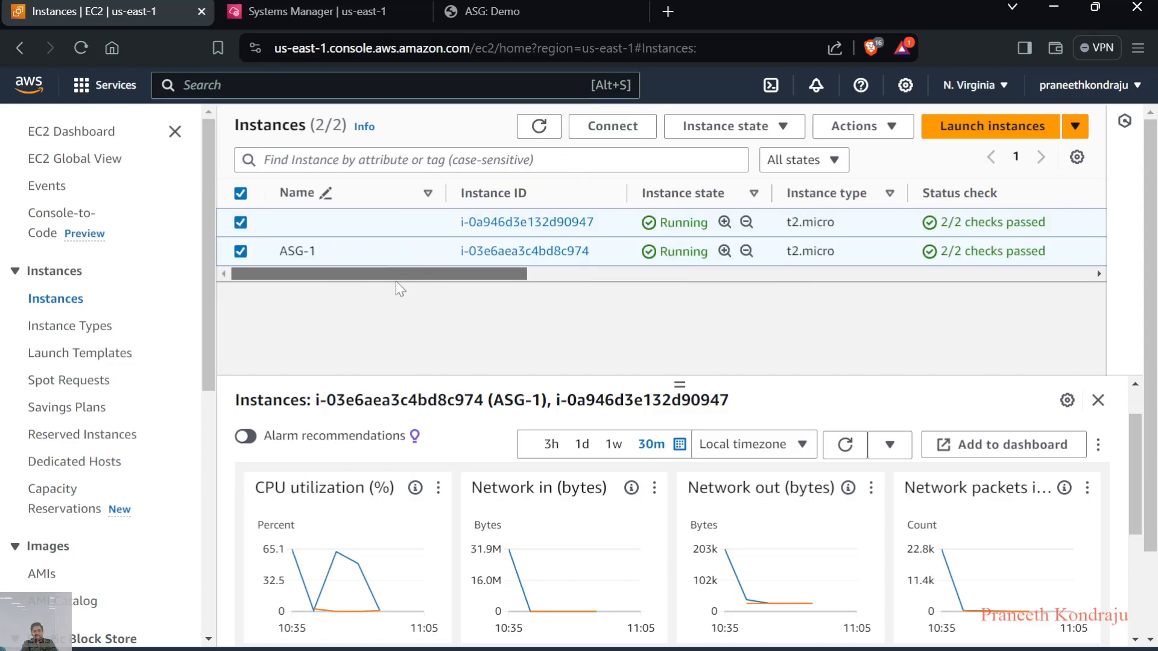
# Reopen the registered targets of Demo-ASG-TG and refresh them to check which instances are registered and healthy
pyautogui.scroll(-6, 107, 395)
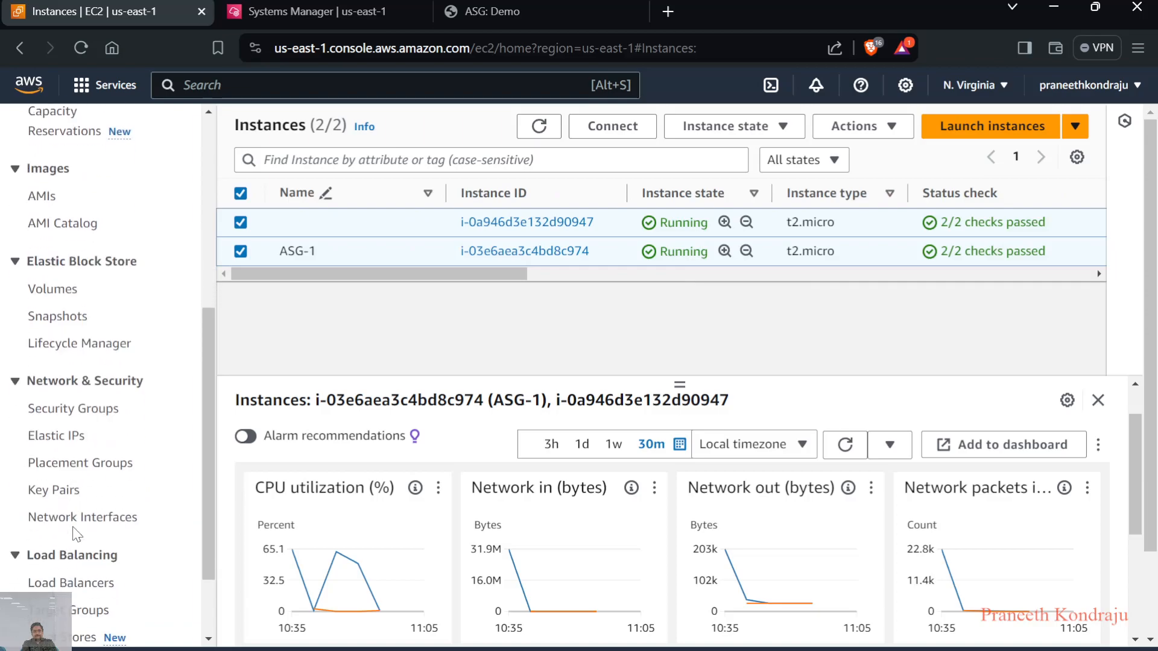
pyautogui.click(74, 609)
pyautogui.scroll(-3, 369, 546)
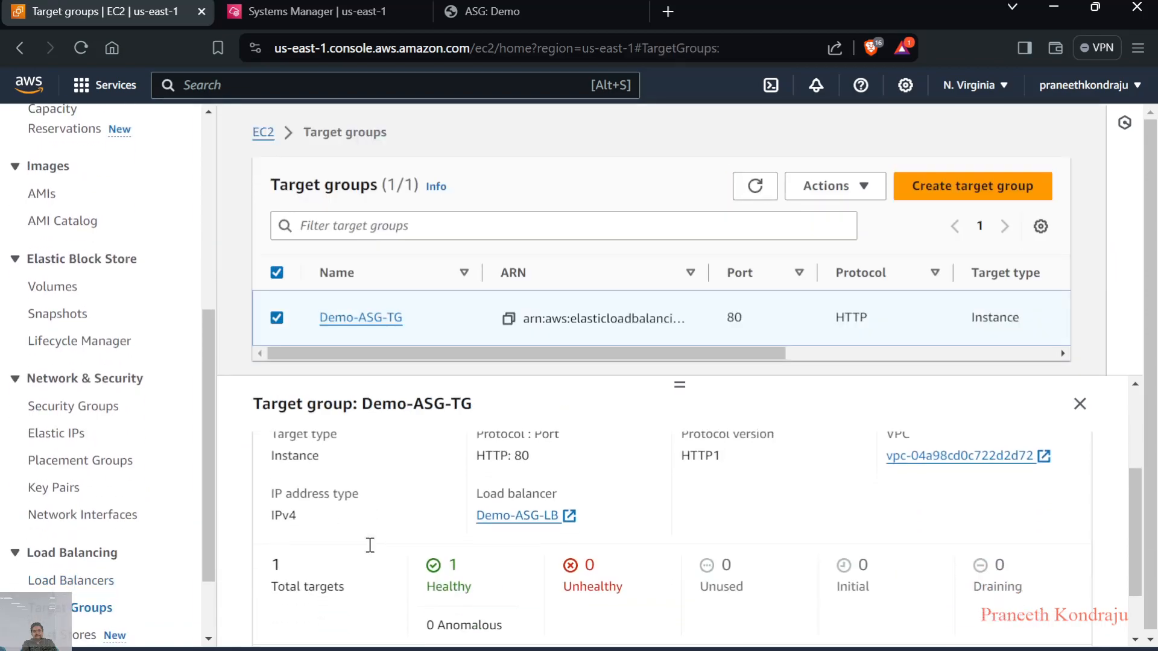
pyautogui.scroll(-1, 369, 553)
pyautogui.scroll(4, 371, 551)
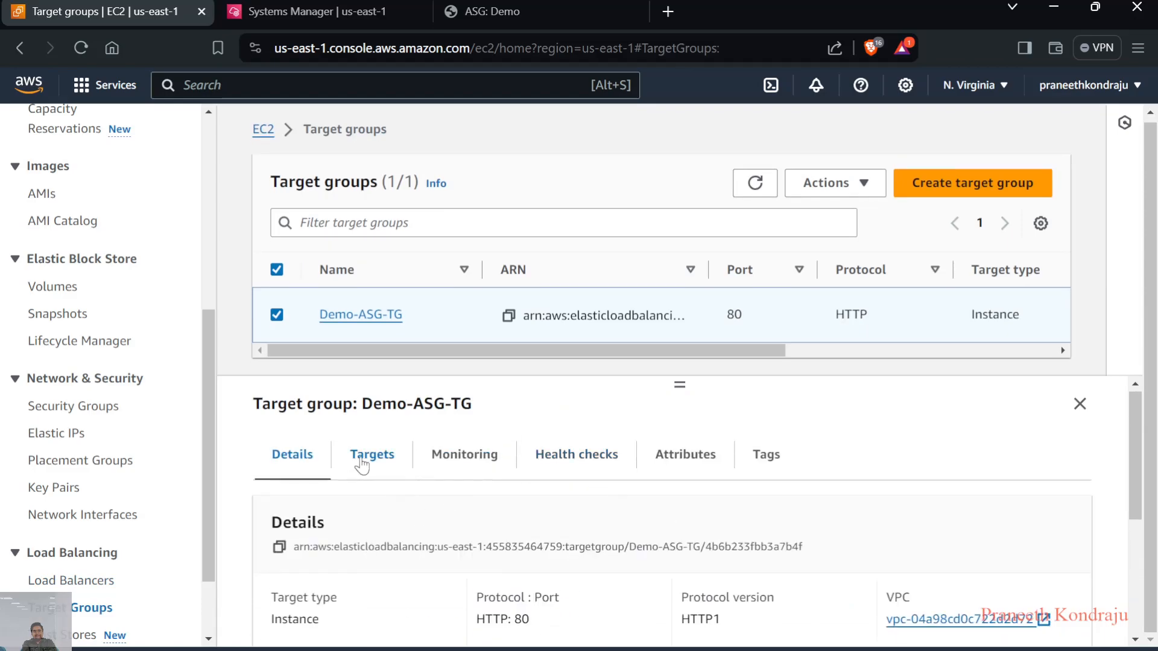
pyautogui.click(359, 459)
pyautogui.scroll(-1, 626, 497)
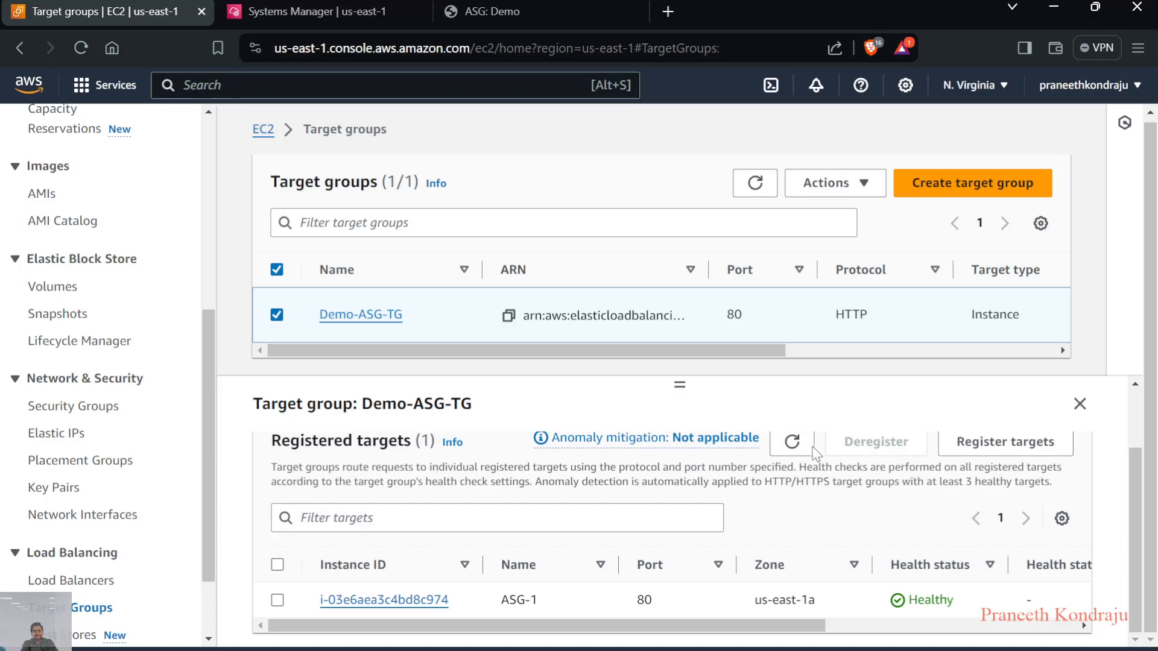
pyautogui.click(791, 443)
pyautogui.scroll(-1, 689, 576)
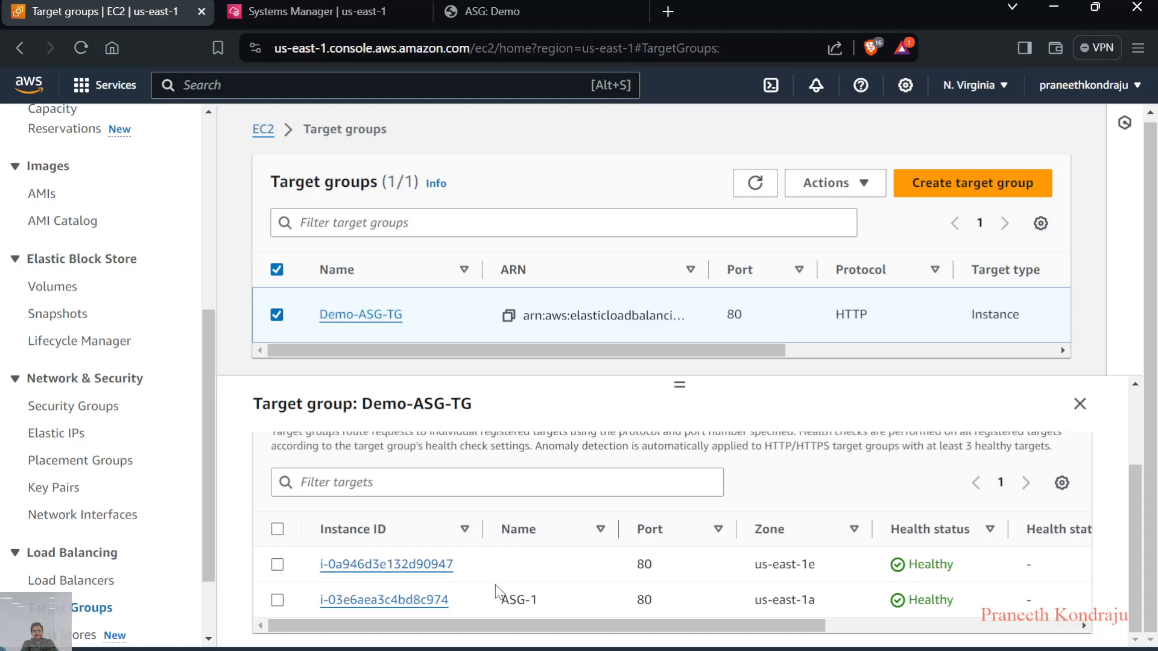
# Open the resource map of load balancer Demo-ASG-LB and examine how its listener and rule route to Demo-ASG-TG and its registered targets
pyautogui.click(88, 582)
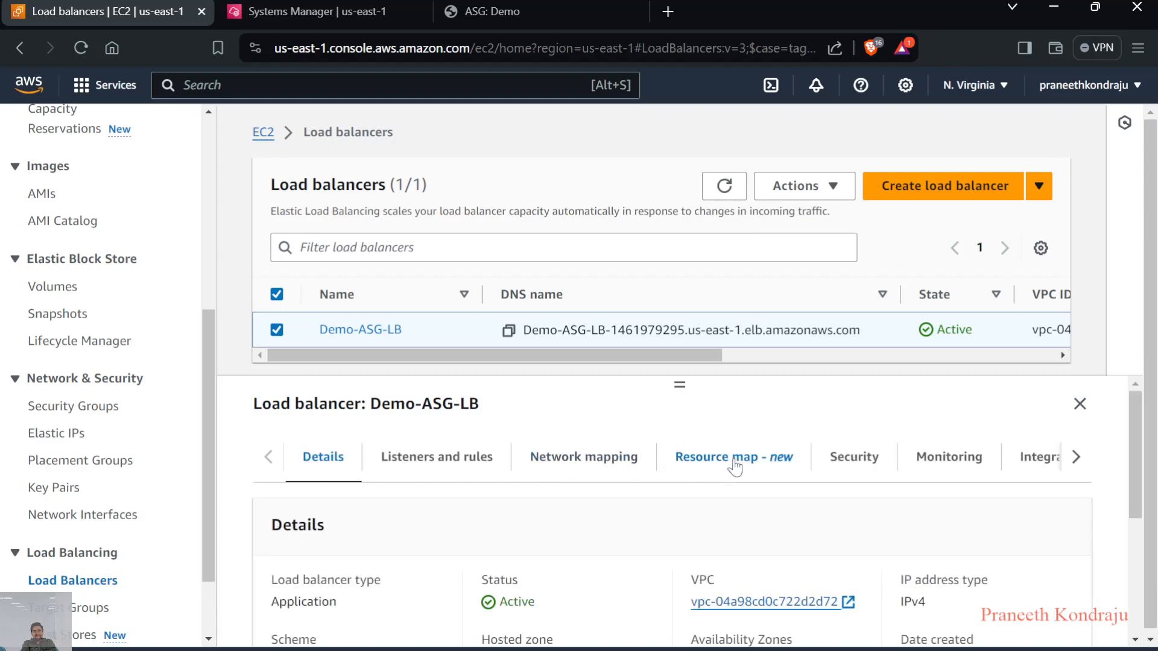
pyautogui.click(734, 464)
pyautogui.scroll(-3, 683, 512)
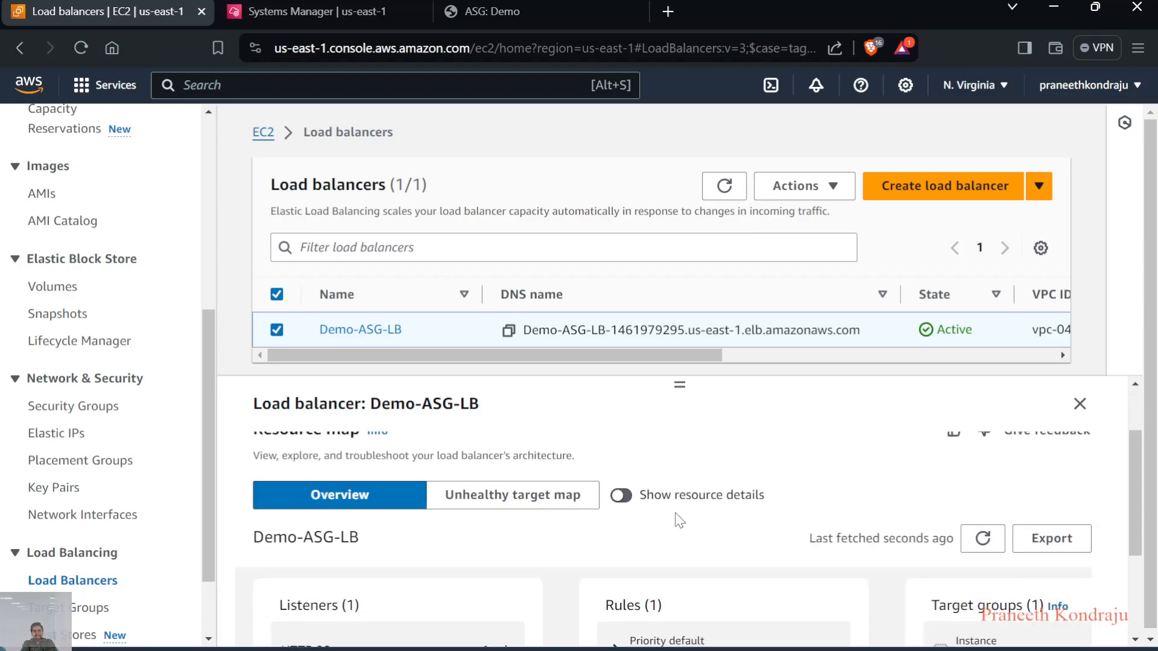
pyautogui.scroll(-1, 679, 519)
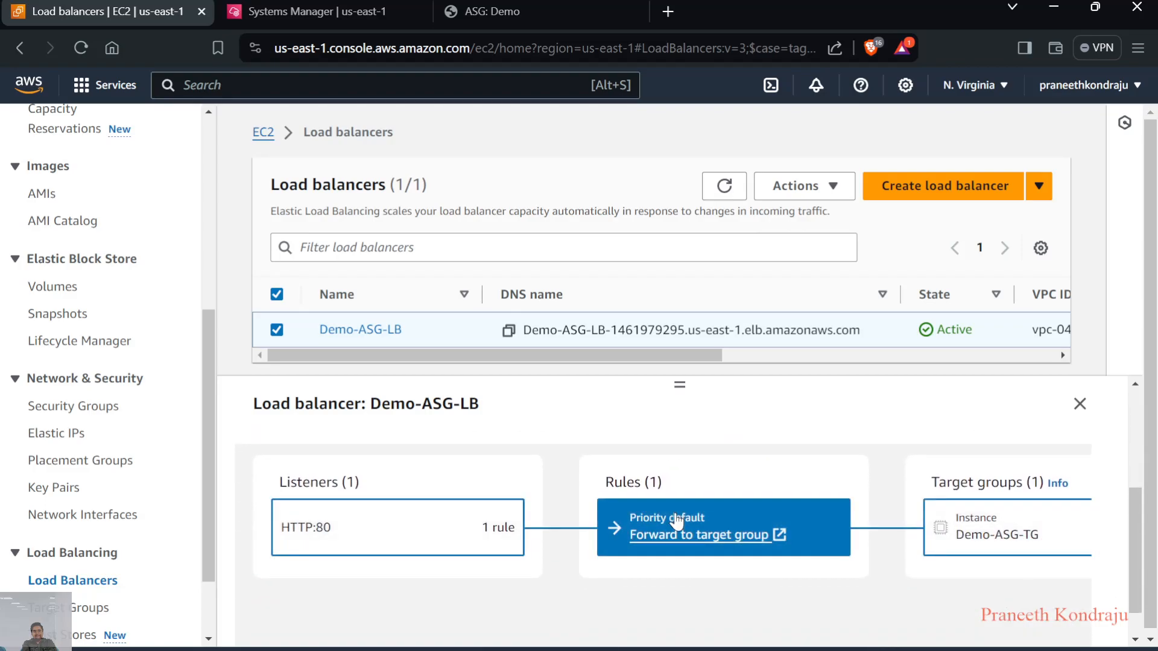
pyautogui.hscroll(1, 677, 521)
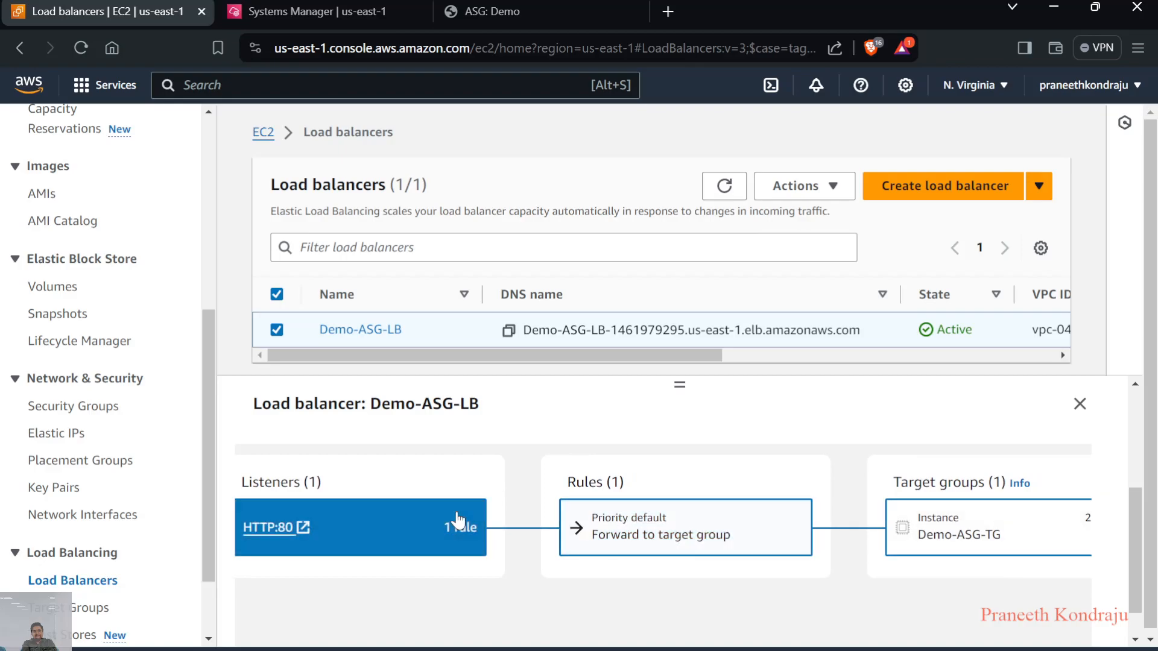
pyautogui.hscroll(5, 533, 518)
pyautogui.hscroll(1, 533, 518)
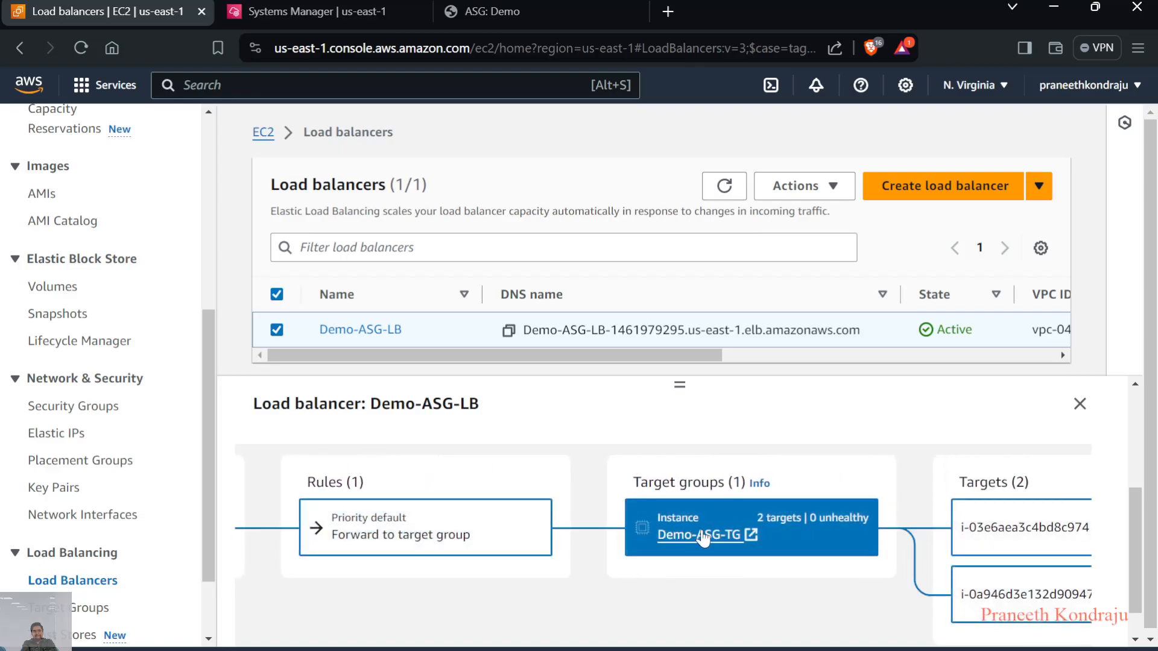
pyautogui.hscroll(3, 730, 538)
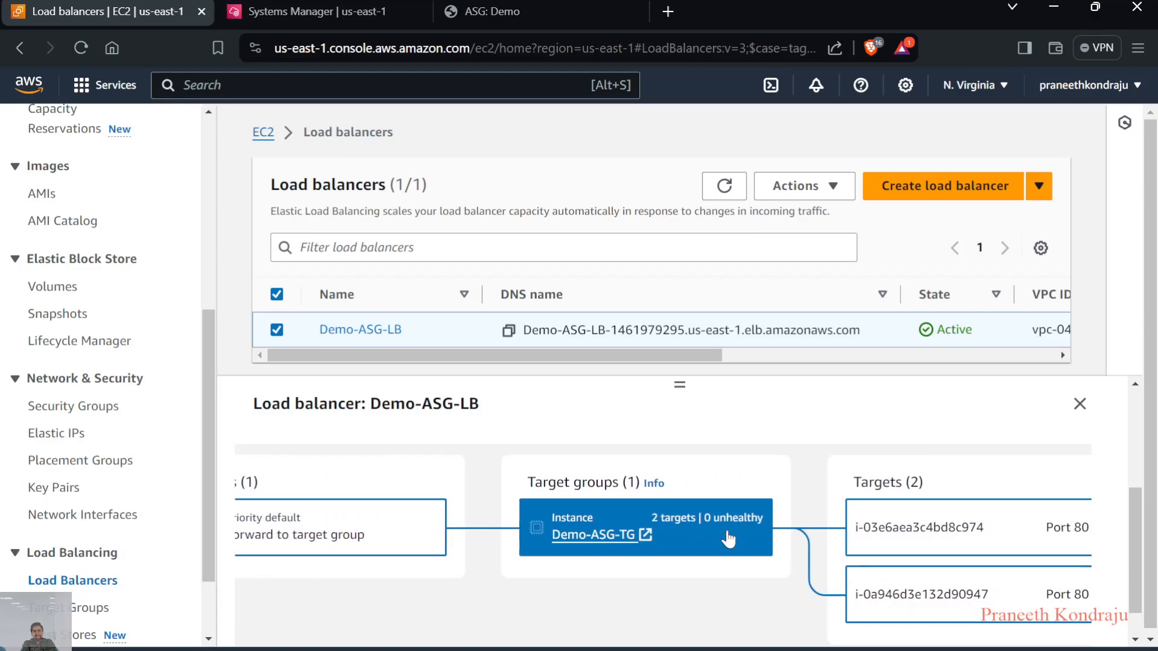
pyautogui.hscroll(1, 760, 537)
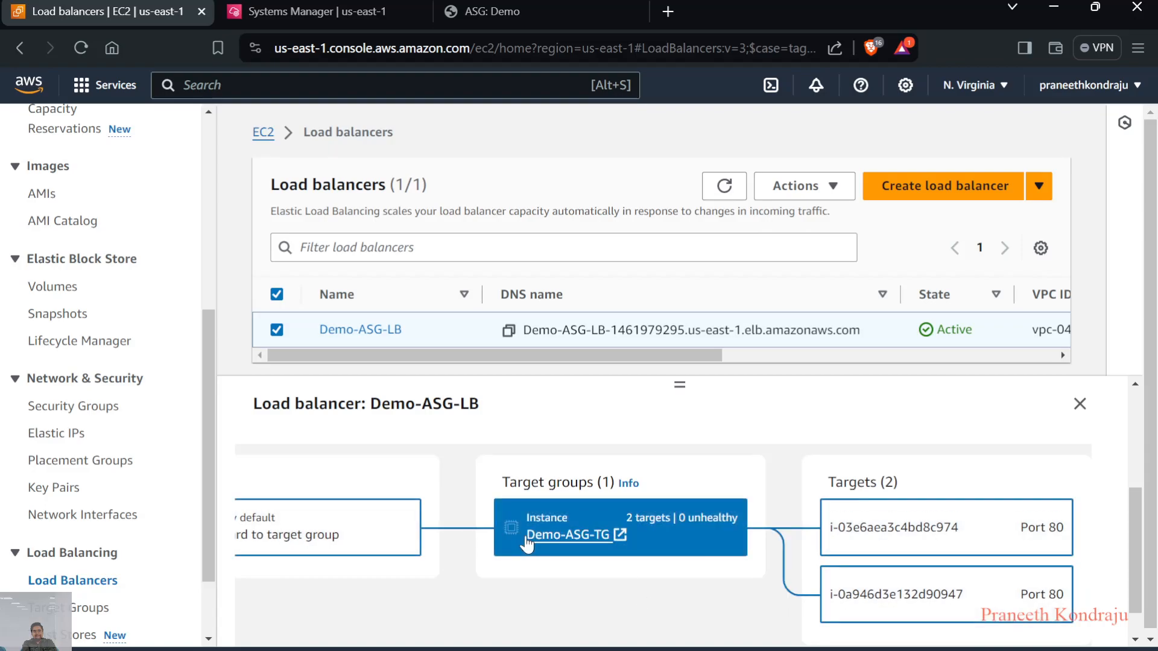
pyautogui.hscroll(-5, 526, 545)
pyautogui.hscroll(5, 526, 545)
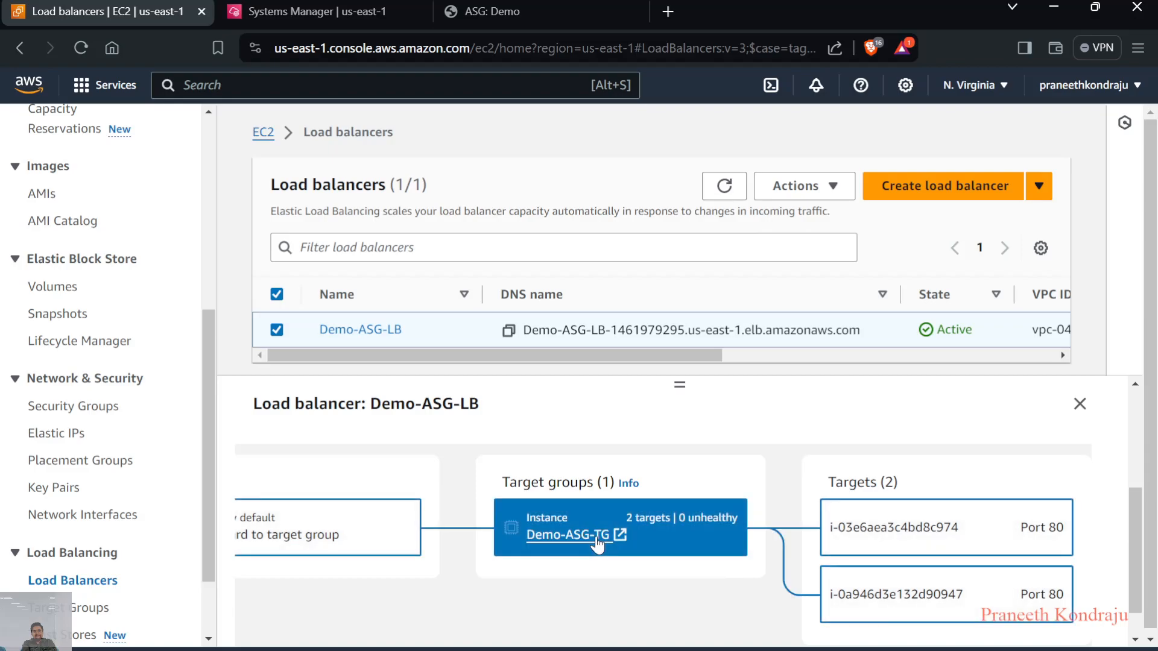
pyautogui.hscroll(-5, 539, 581)
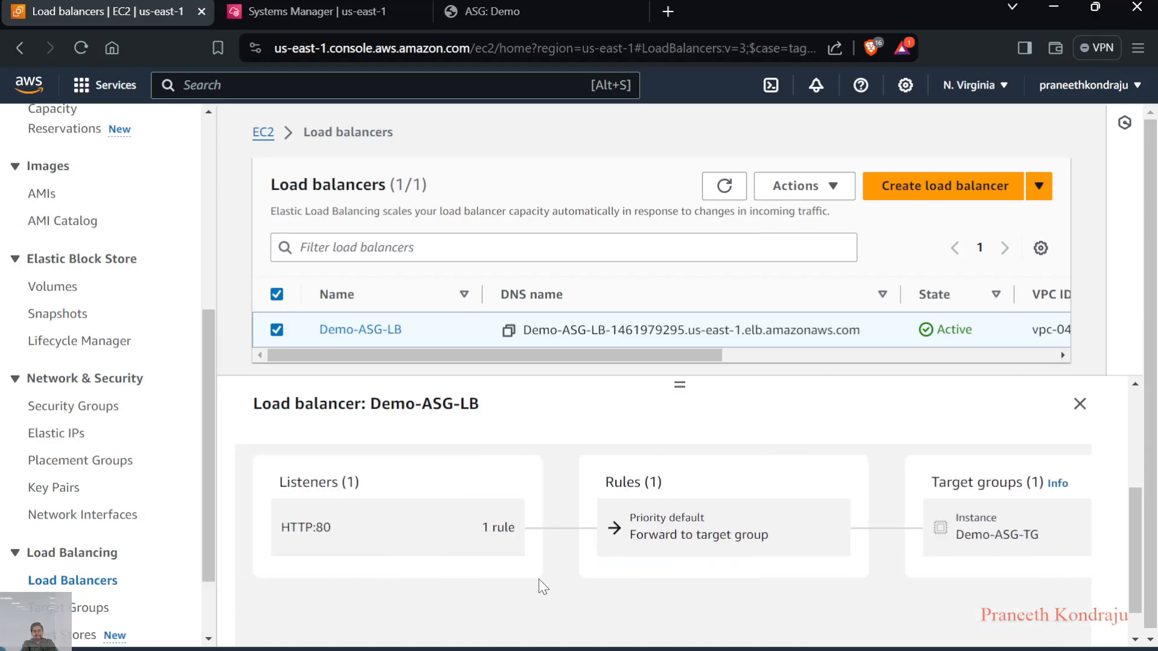
# Return to the EC2 instance list and refresh both the instances and their monitoring graphs to check instance states and CPU utilization
pyautogui.scroll(6, 65, 281)
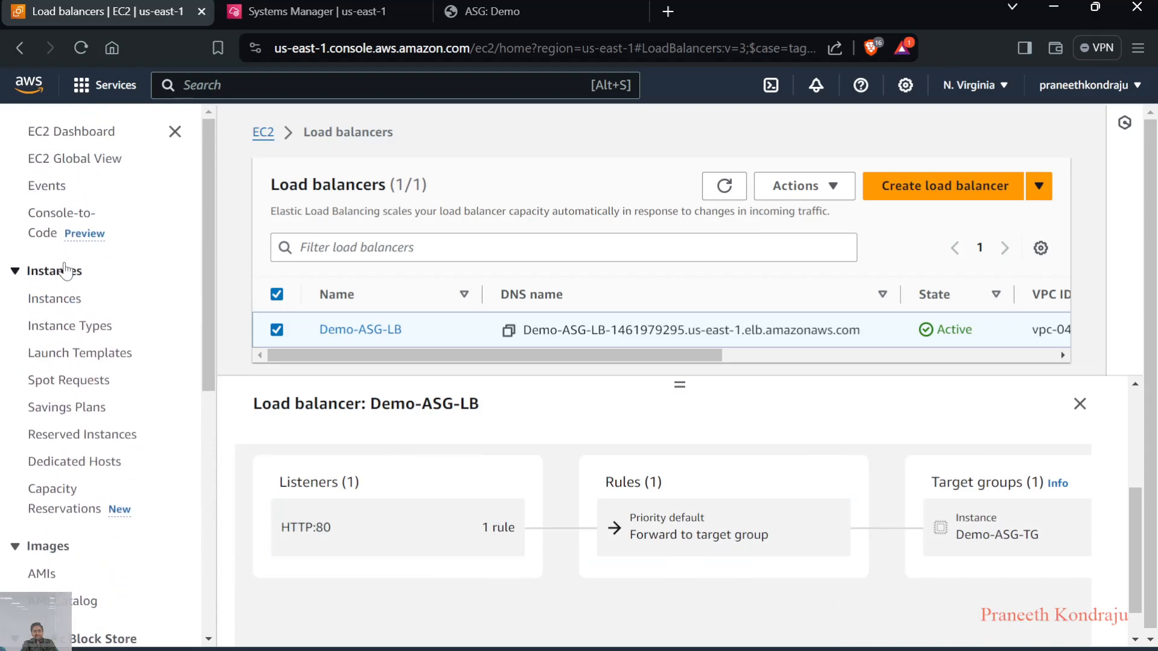
pyautogui.click(51, 299)
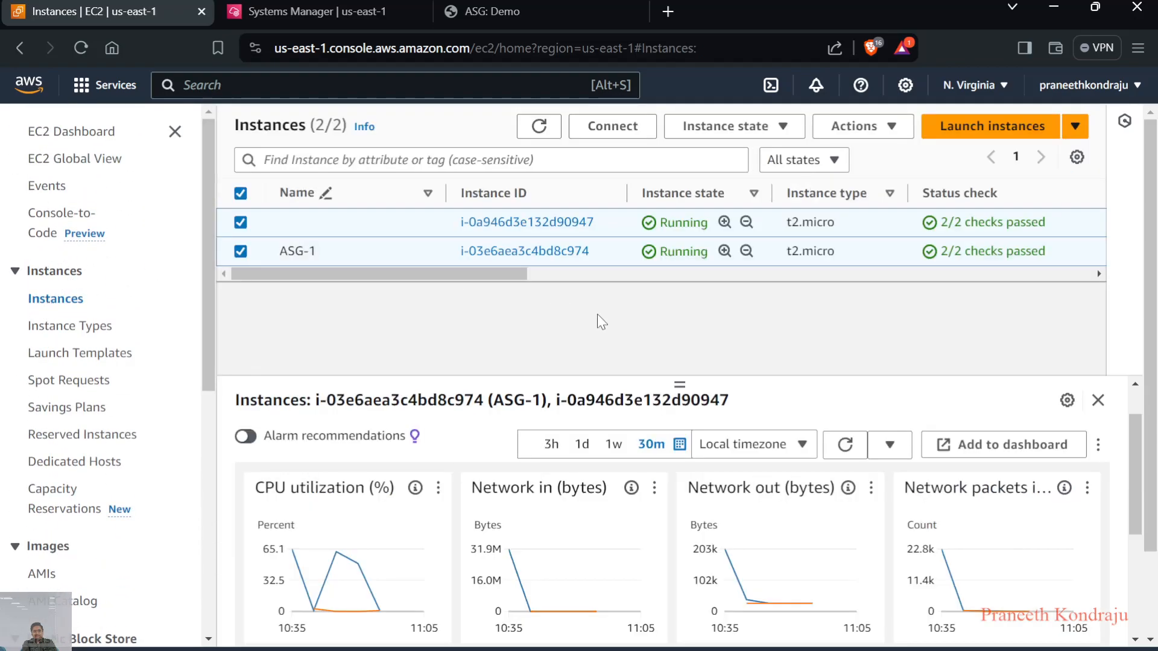
pyautogui.click(540, 127)
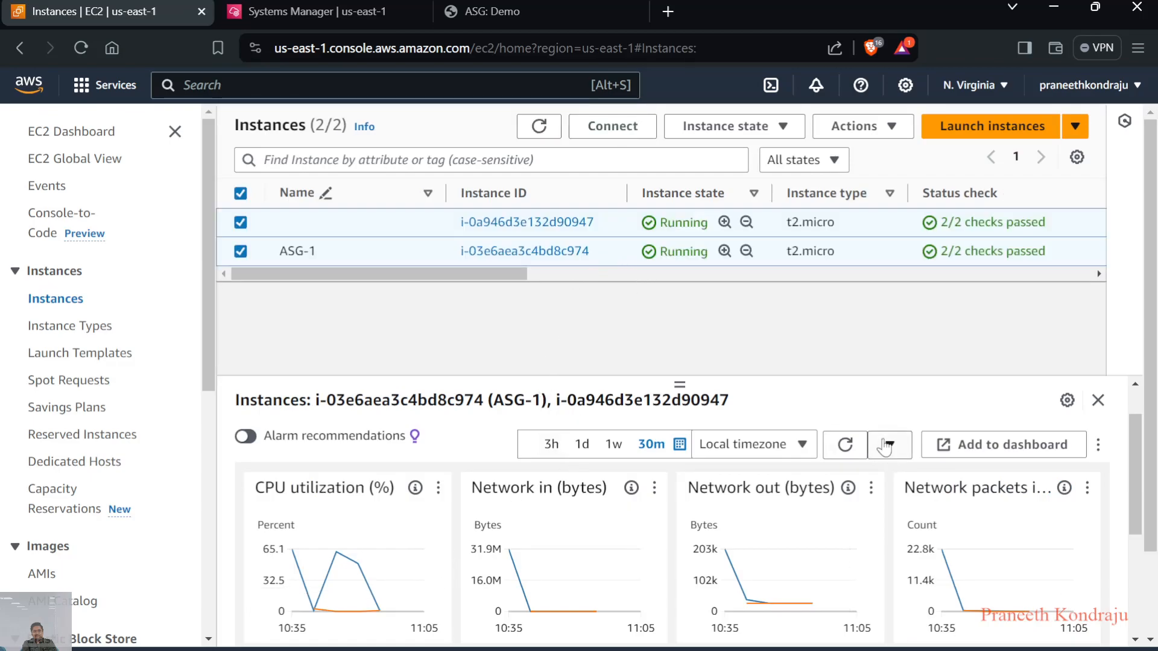
pyautogui.click(857, 447)
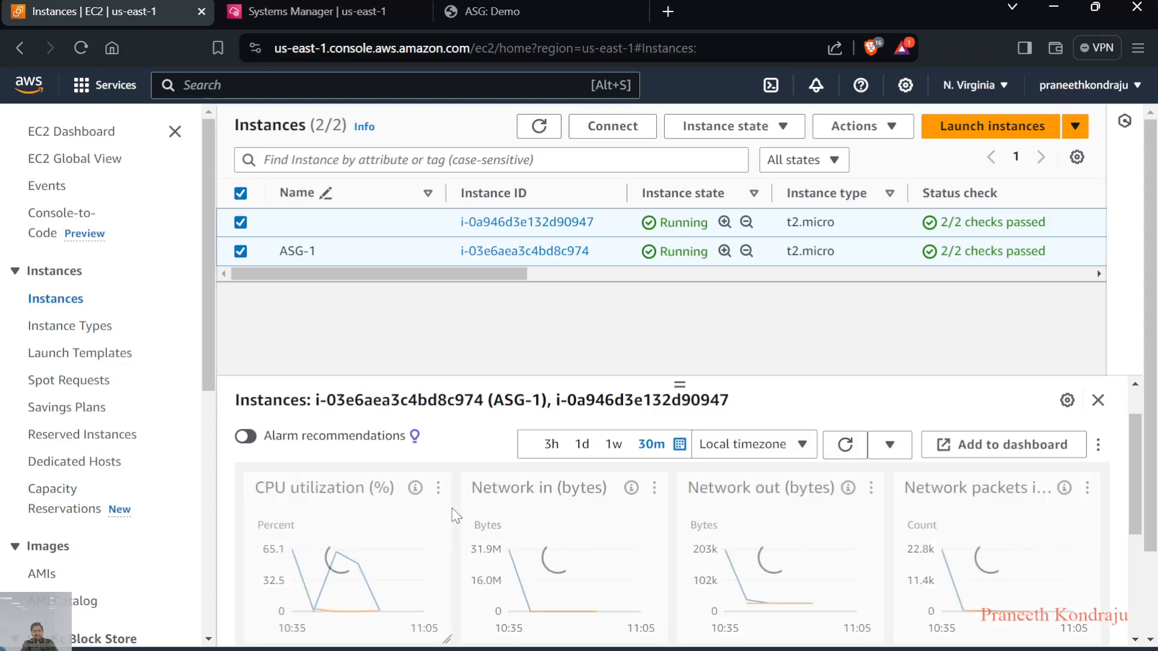
pyautogui.click(538, 125)
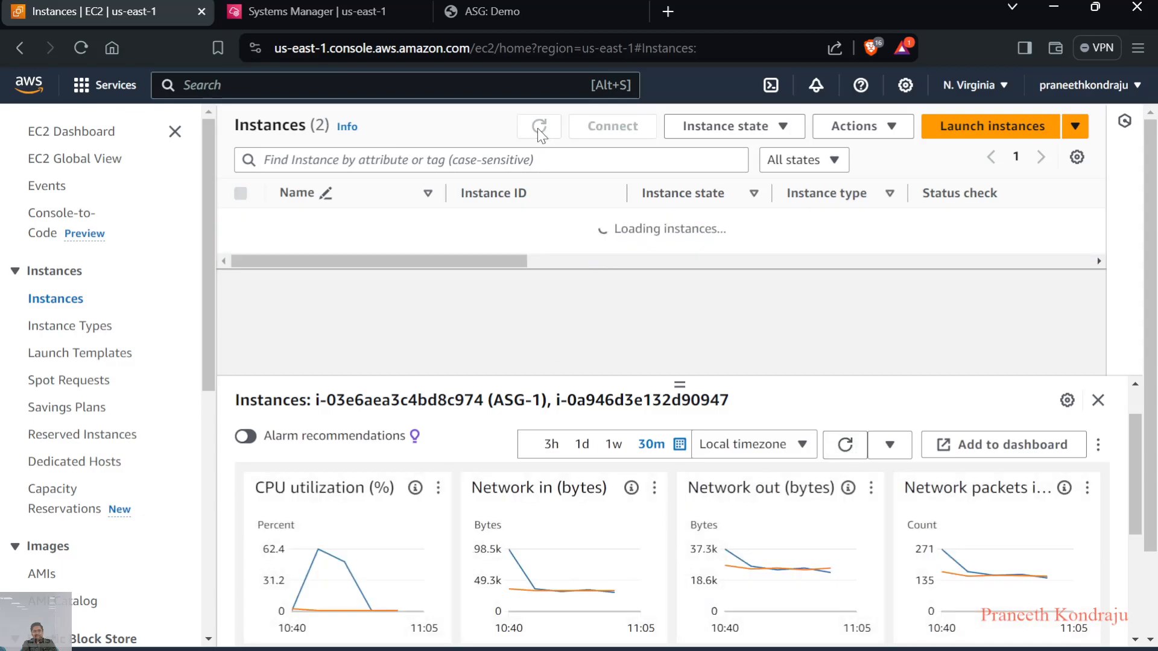
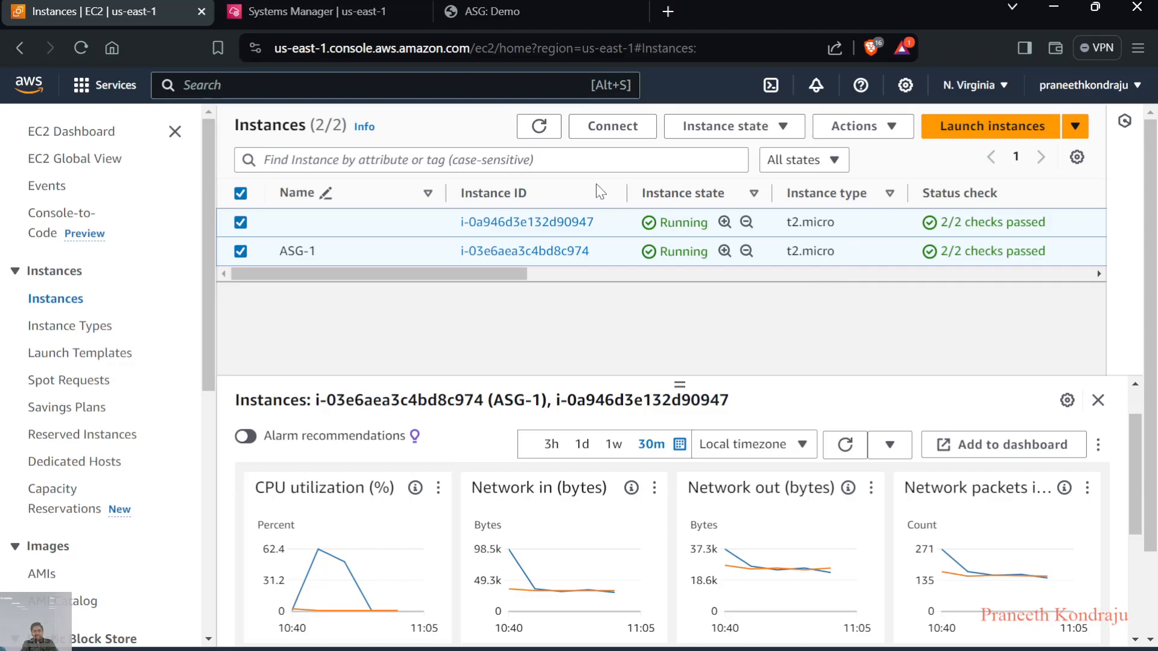
# Refresh the EC2 instance list and the monitoring graphs again to check instance states and recent CPU utilization
pyautogui.click(544, 130)
pyautogui.click(833, 454)
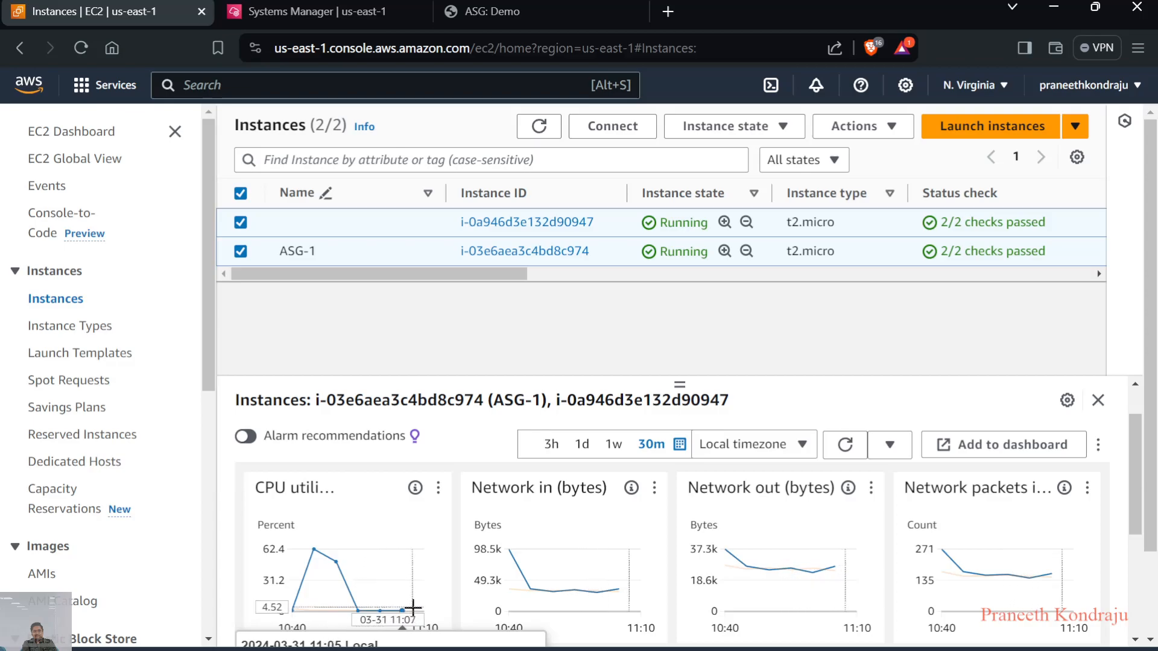
pyautogui.click(845, 445)
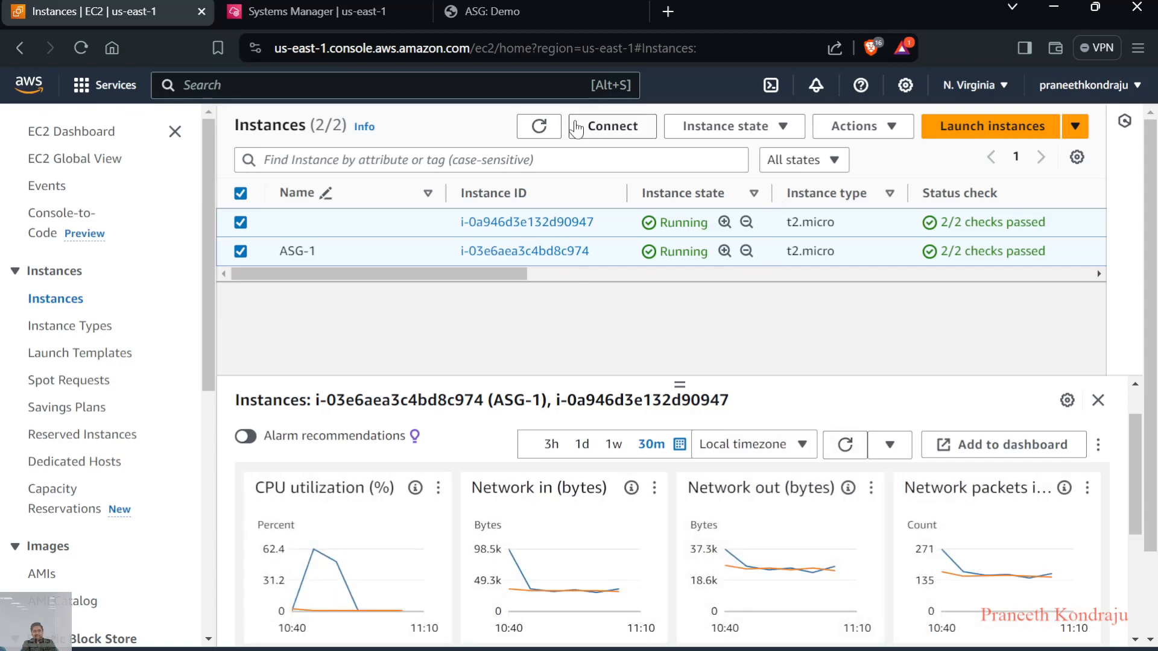
pyautogui.click(539, 126)
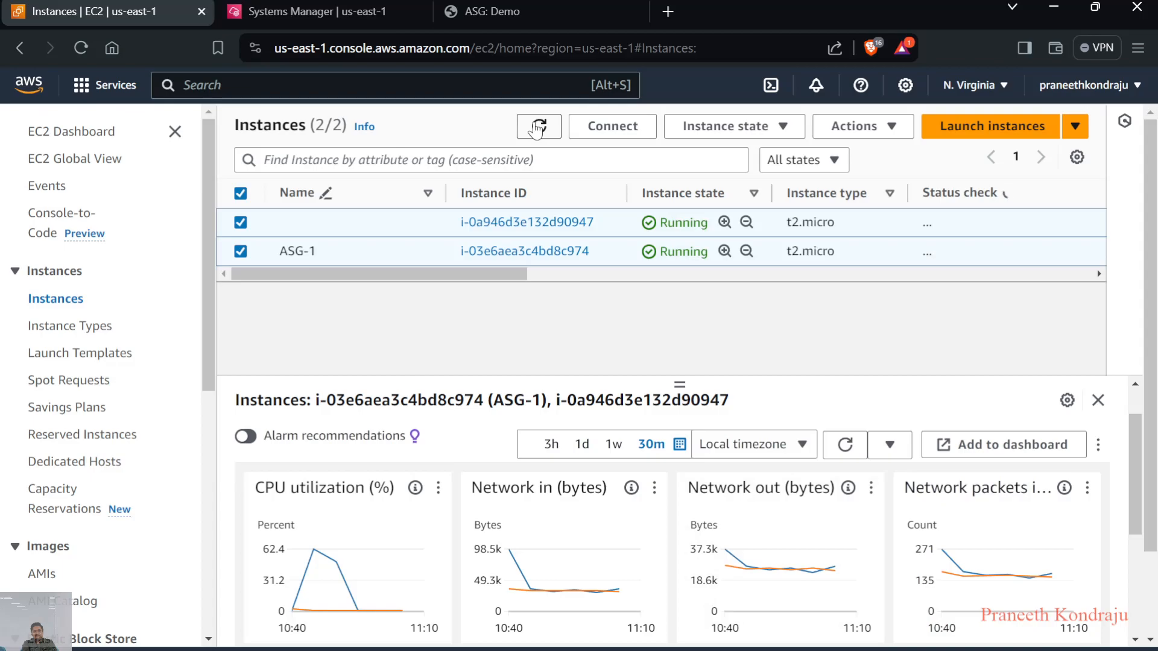
# Open the activity history of Auto Scaling group Demo-ASG and refresh it
pyautogui.scroll(-5, 115, 416)
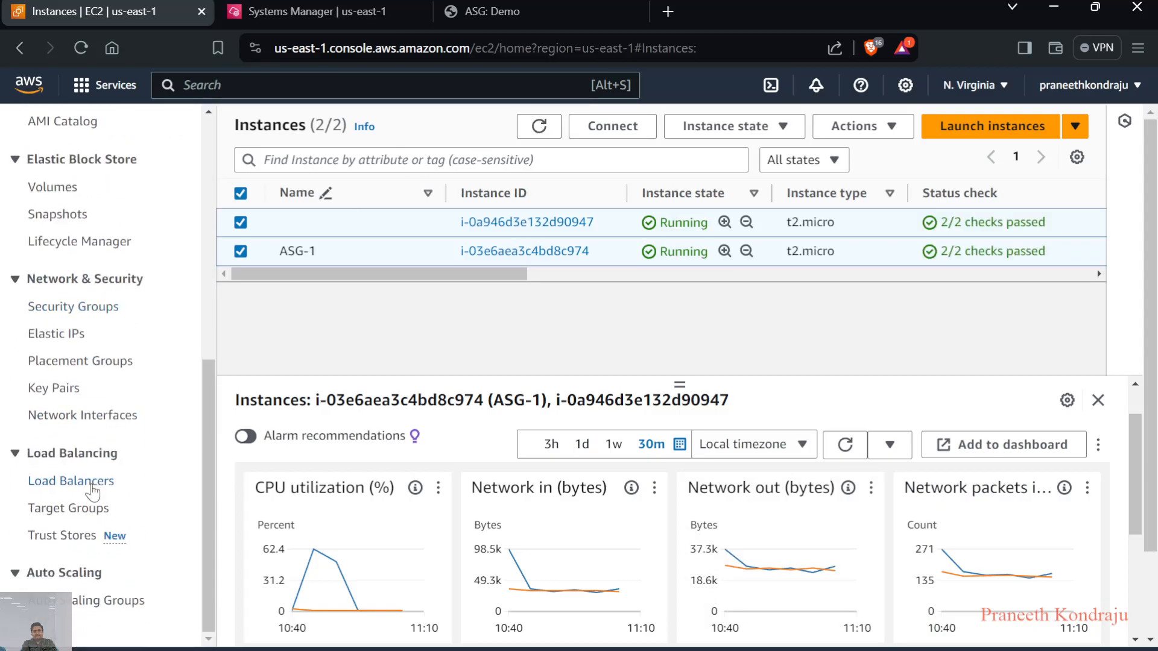
pyautogui.click(80, 606)
pyautogui.click(354, 343)
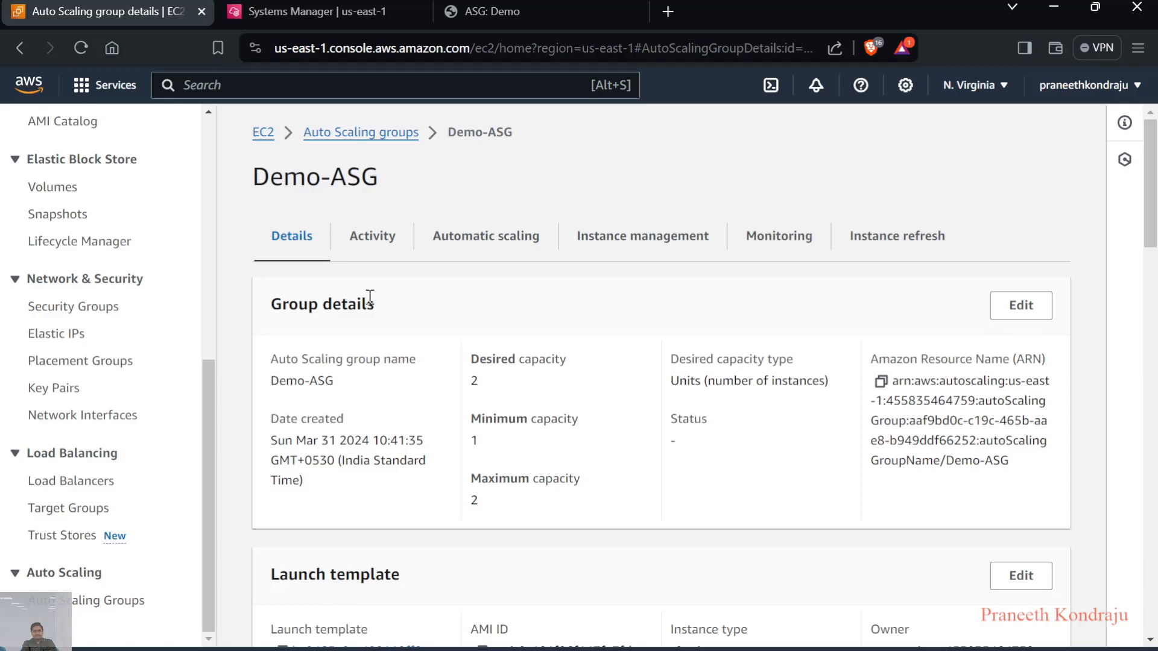
pyautogui.click(362, 241)
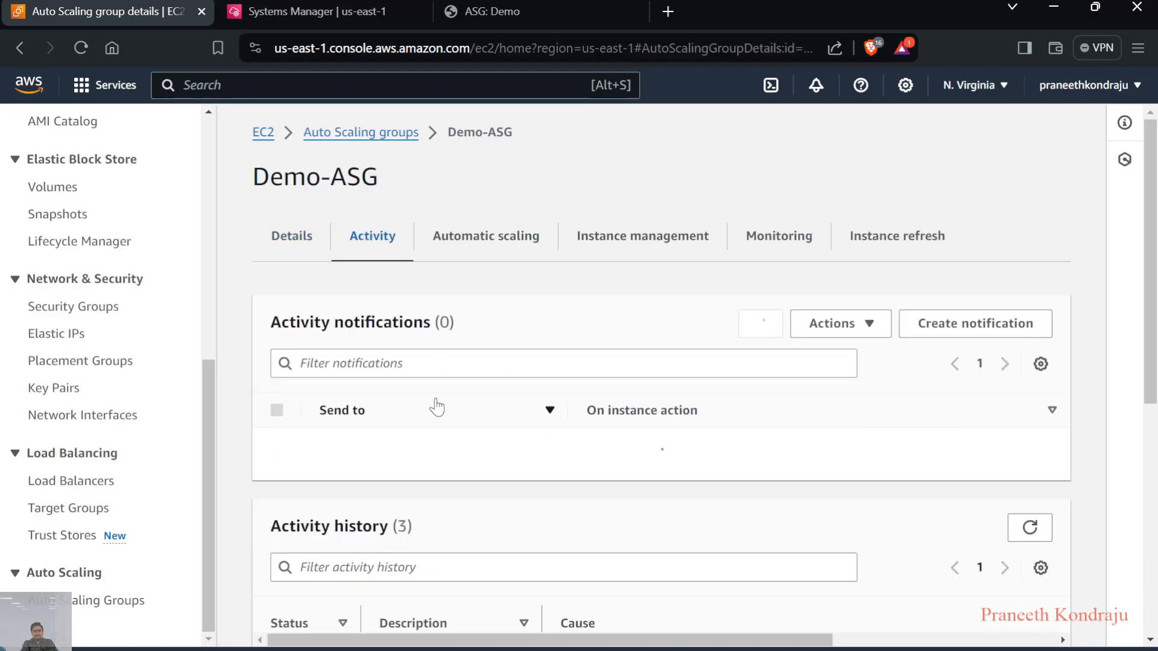
pyautogui.scroll(-2, 435, 403)
pyautogui.scroll(-4, 435, 405)
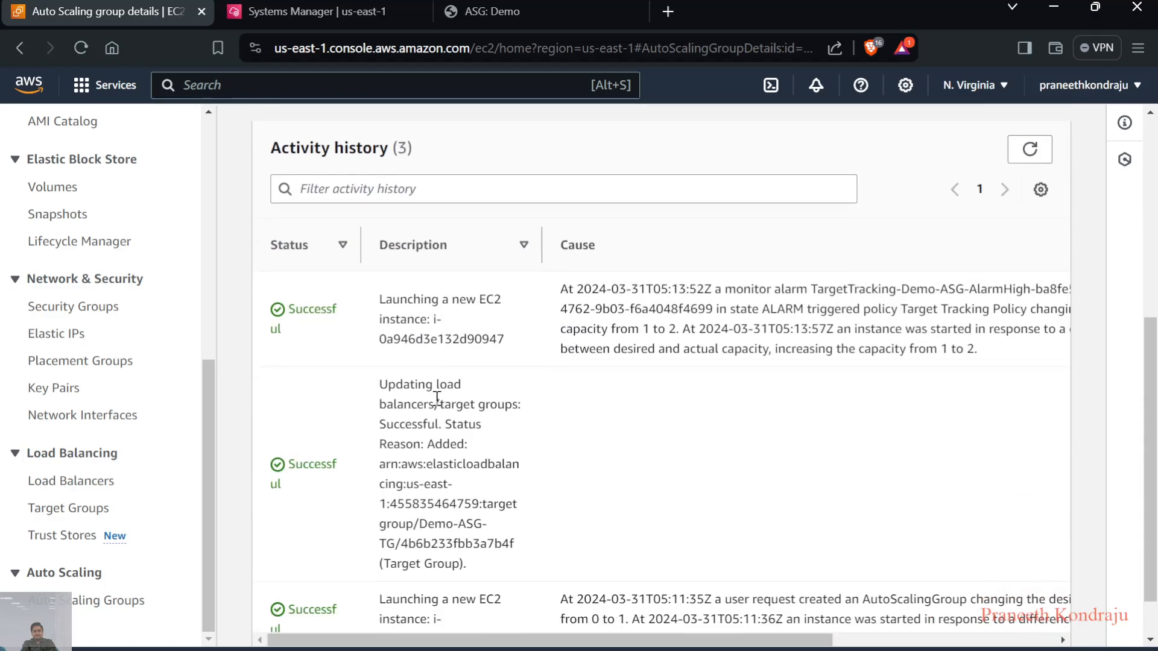
pyautogui.click(1038, 207)
# Examine the description, cause, start time and end time of each entry in Demo-ASG's activity history
pyautogui.scroll(-3, 798, 397)
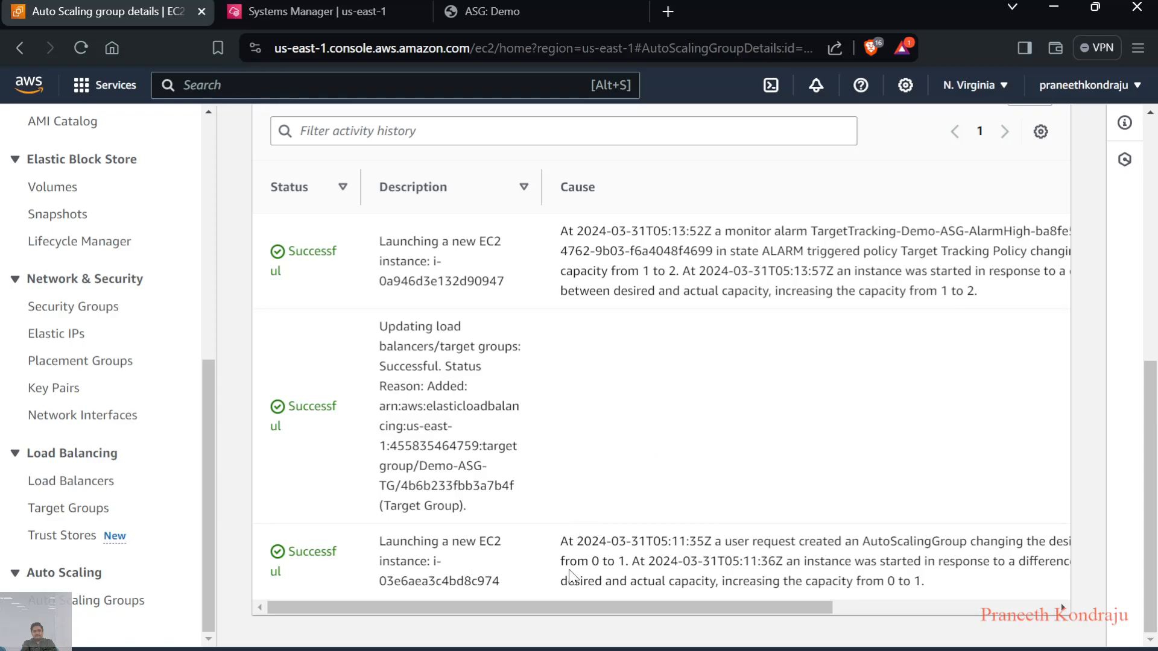
pyautogui.hscroll(3, 727, 583)
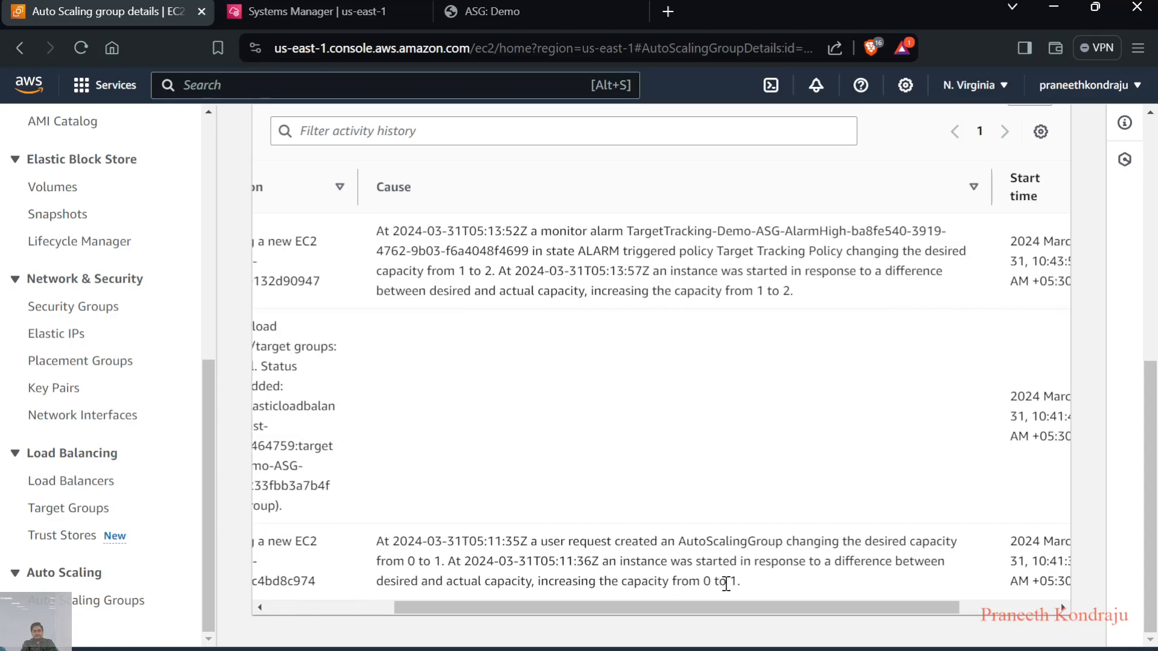
pyautogui.hscroll(2, 727, 583)
pyautogui.hscroll(-5, 727, 583)
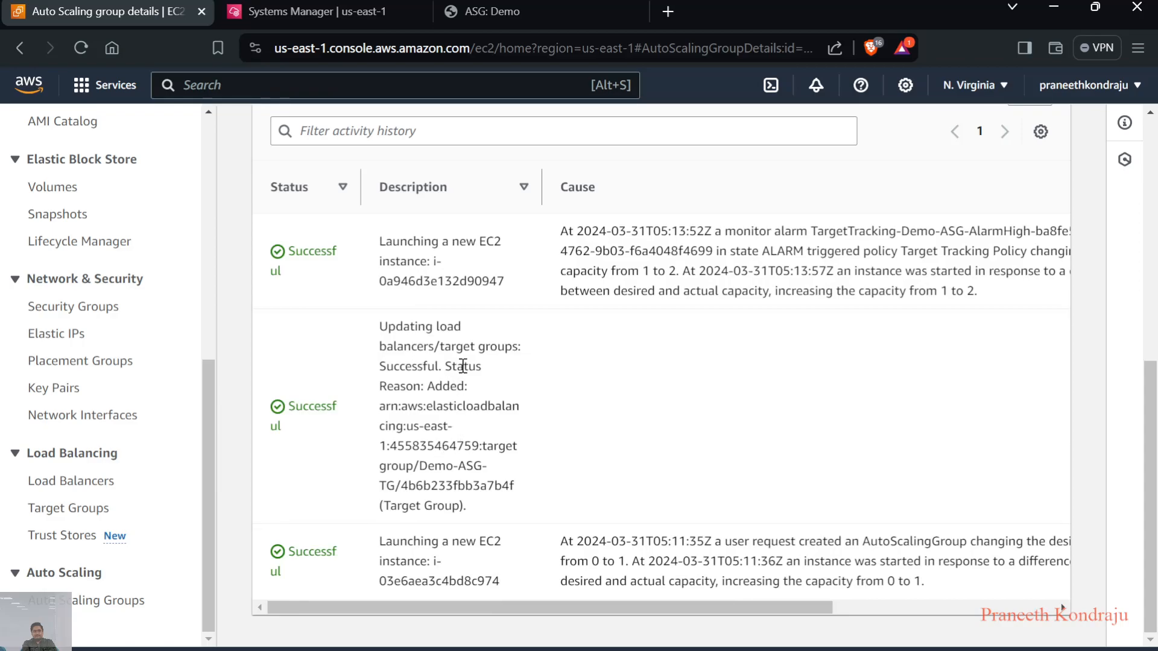
pyautogui.scroll(1, 462, 366)
pyautogui.scroll(2, 462, 398)
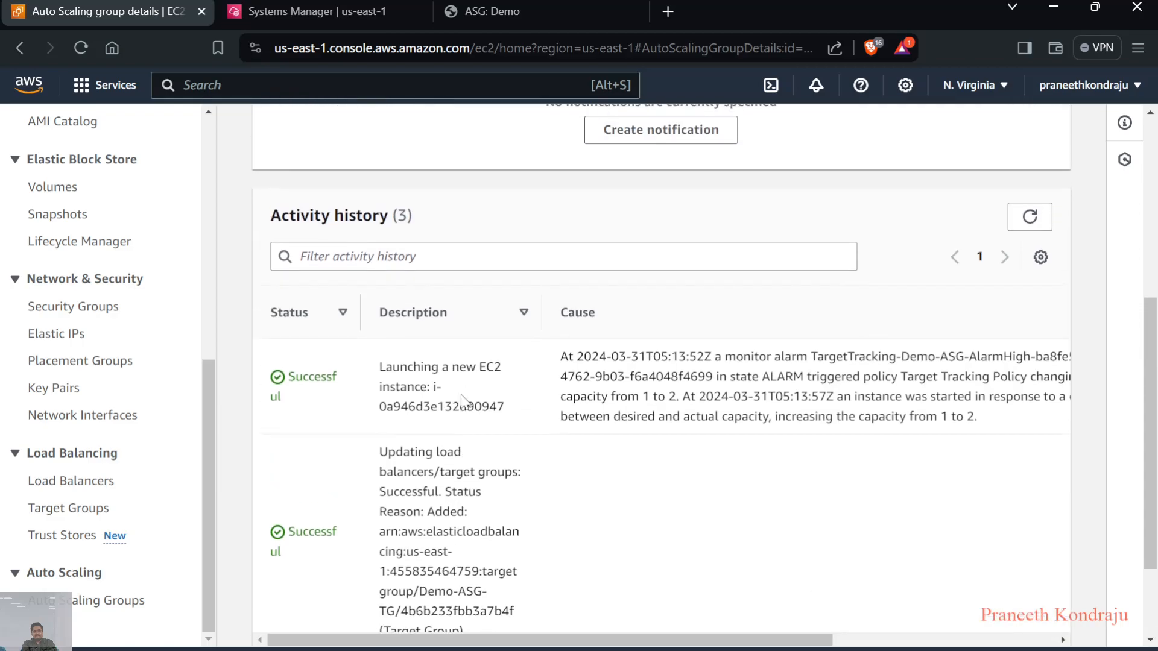
pyautogui.hscroll(2, 546, 392)
pyautogui.hscroll(1, 547, 392)
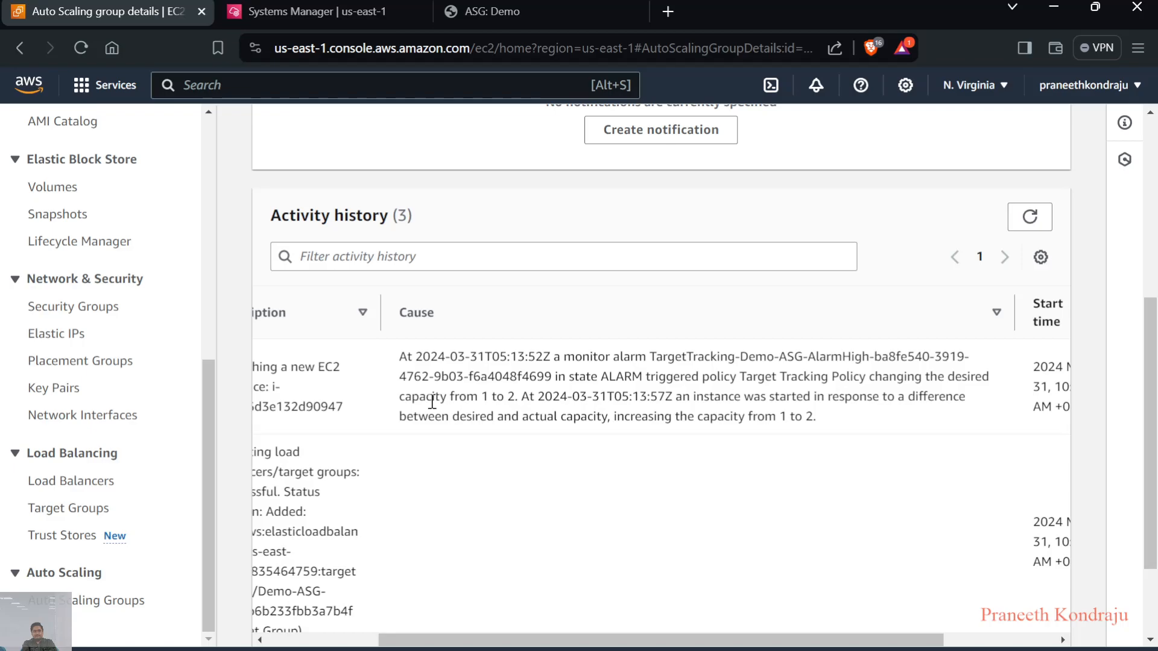
pyautogui.hscroll(3, 618, 433)
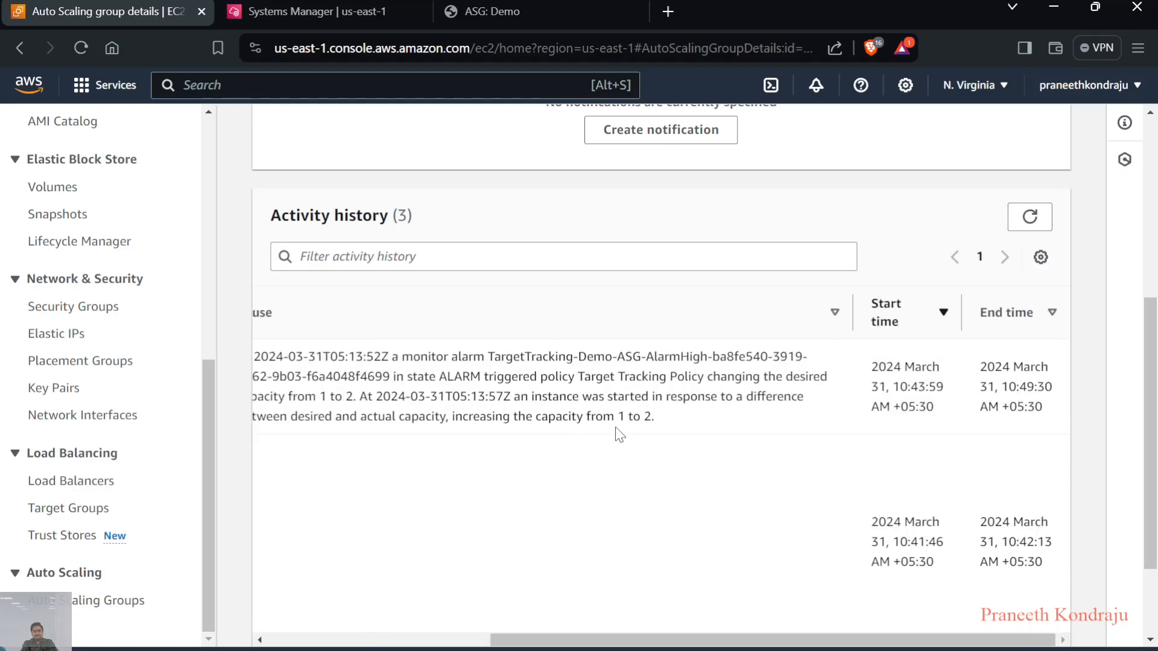
# Refresh Demo-ASG's activity history and read the cause and start time of the newest scaling activity
pyautogui.hscroll(-5, 618, 433)
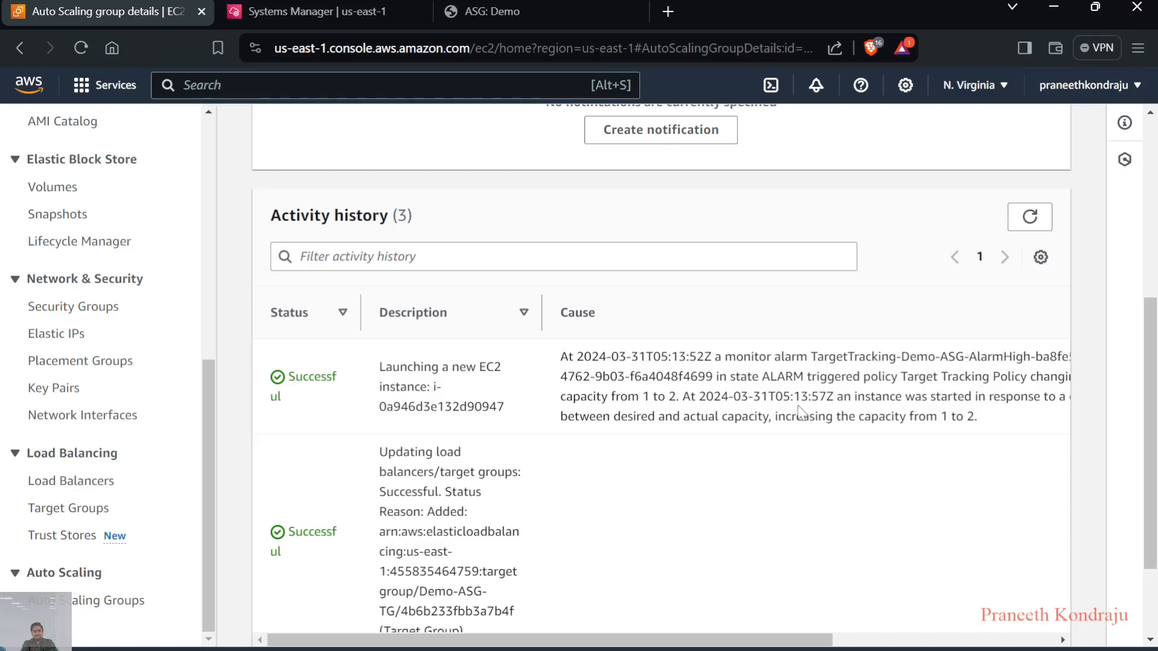
pyautogui.click(1030, 220)
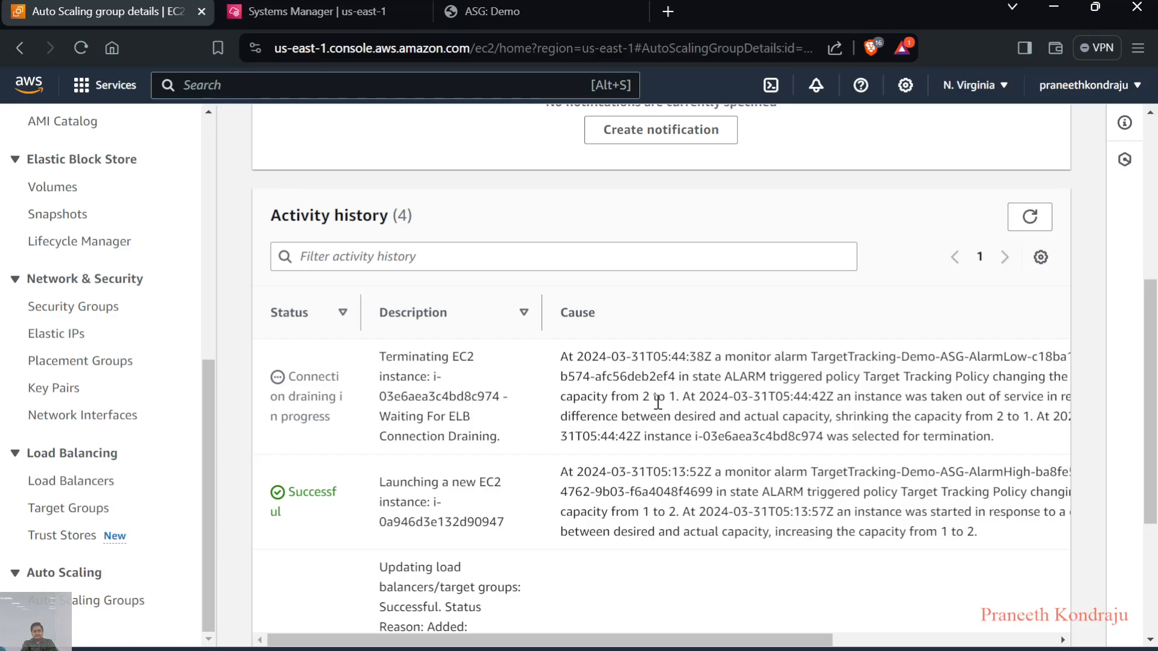
pyautogui.hscroll(5, 658, 403)
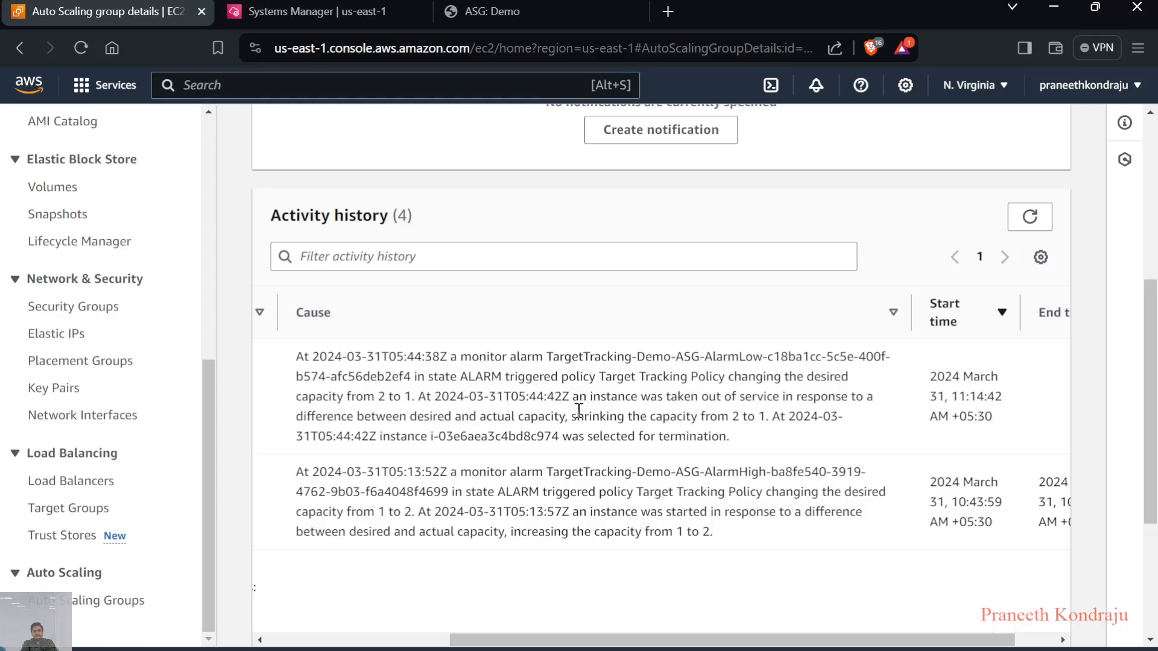
# Return to the EC2 instance list and refresh the instances and their monitoring graphs to check for scale-in
pyautogui.scroll(3, 578, 410)
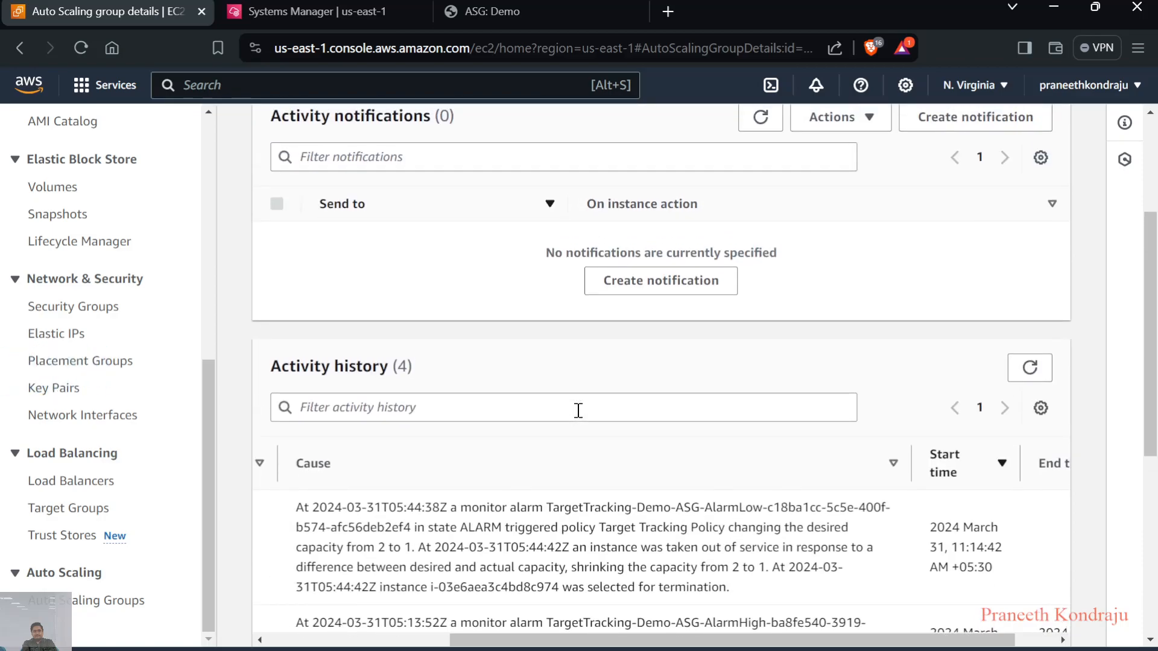
pyautogui.scroll(8, 106, 259)
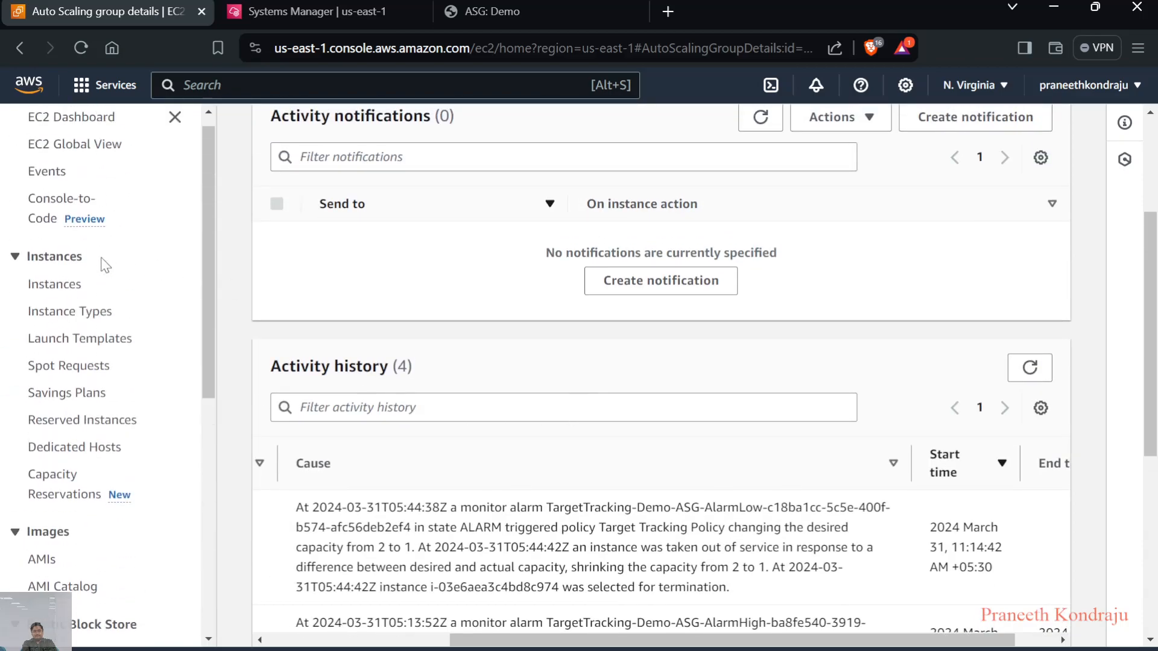
pyautogui.click(56, 298)
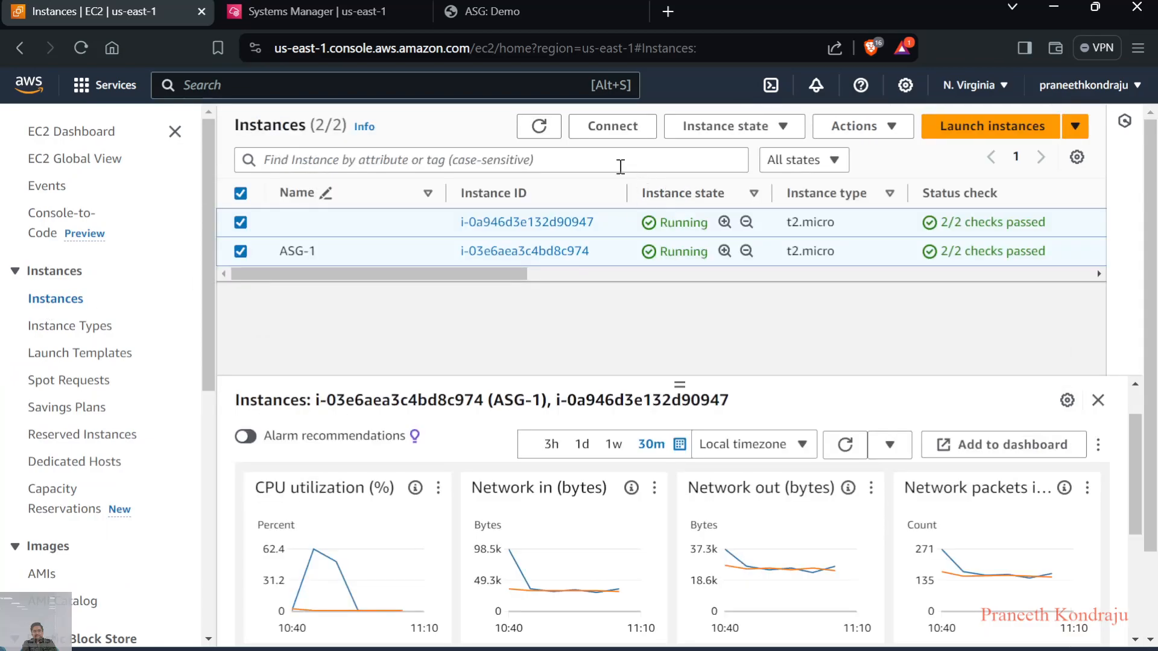
pyautogui.click(538, 126)
pyautogui.click(845, 445)
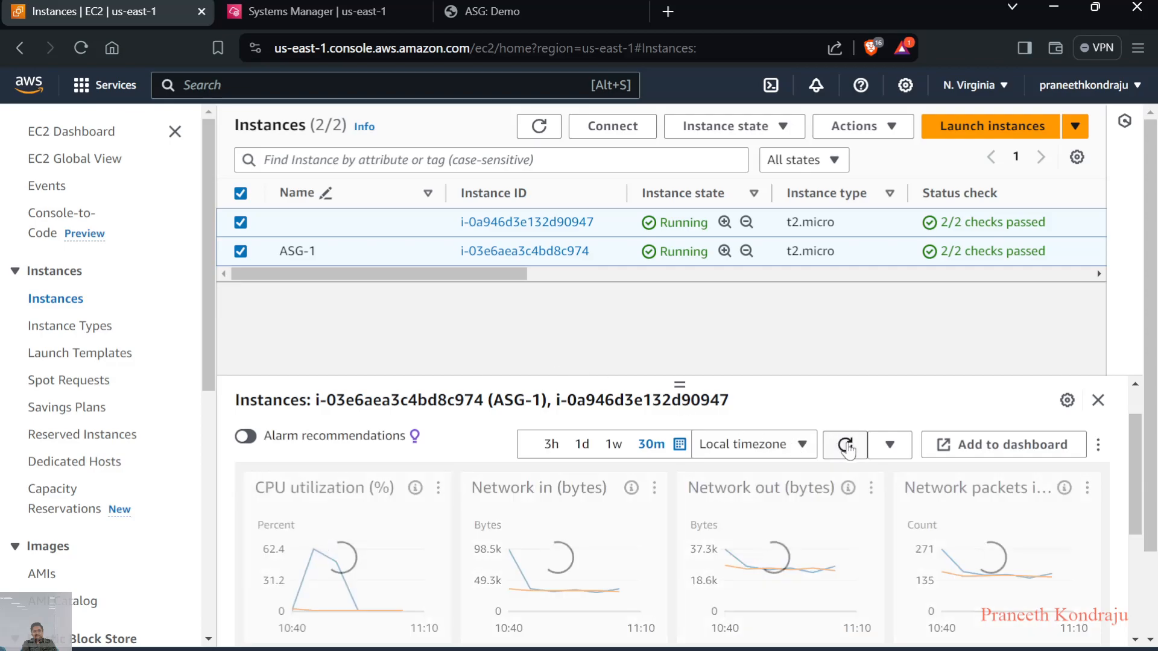
pyautogui.click(548, 127)
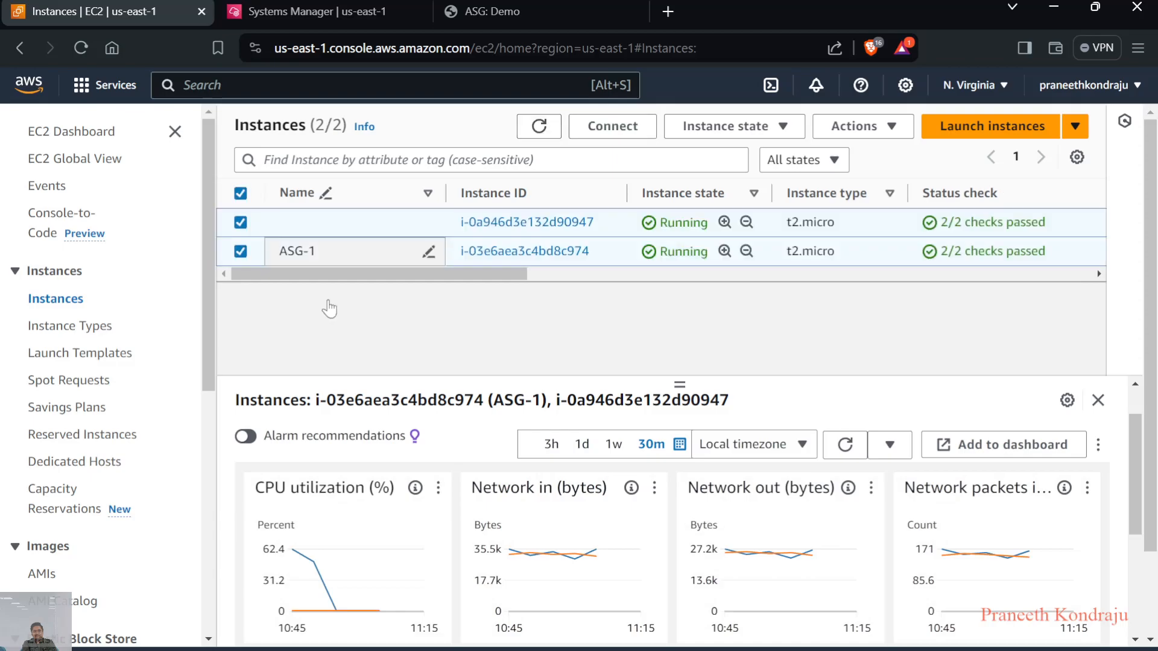
# Open the Auto Scaling groups page in a separate browser tab, and refresh the instance list in the original tab
pyautogui.scroll(-5, 161, 382)
pyautogui.scroll(-3, 106, 486)
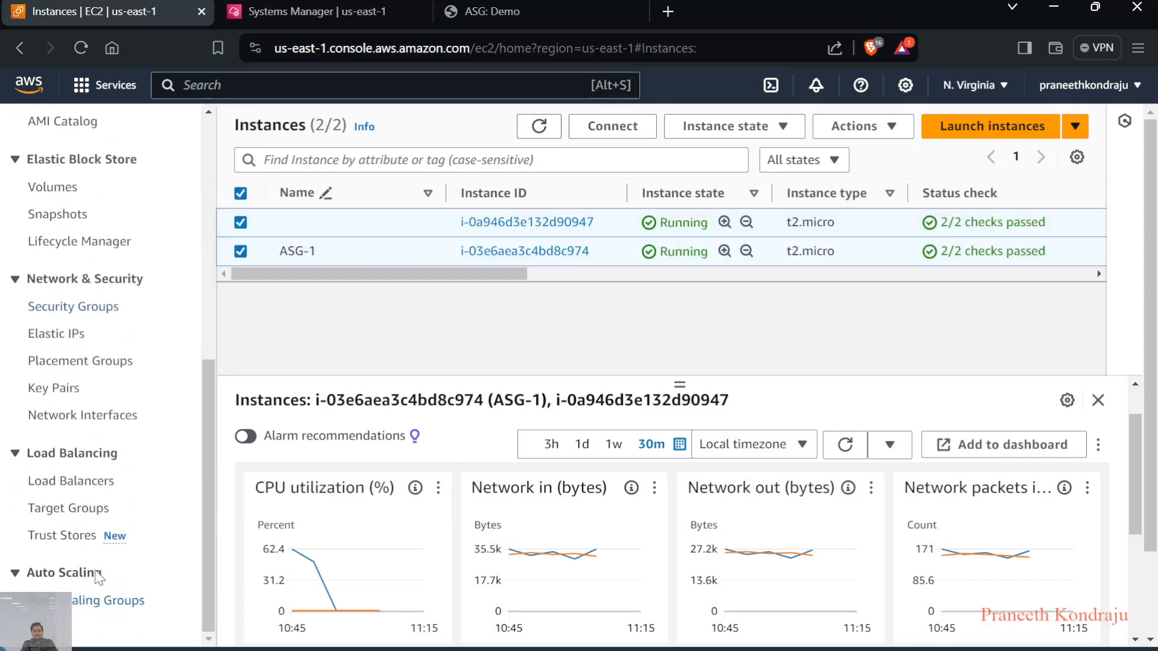
pyautogui.click(274, 9)
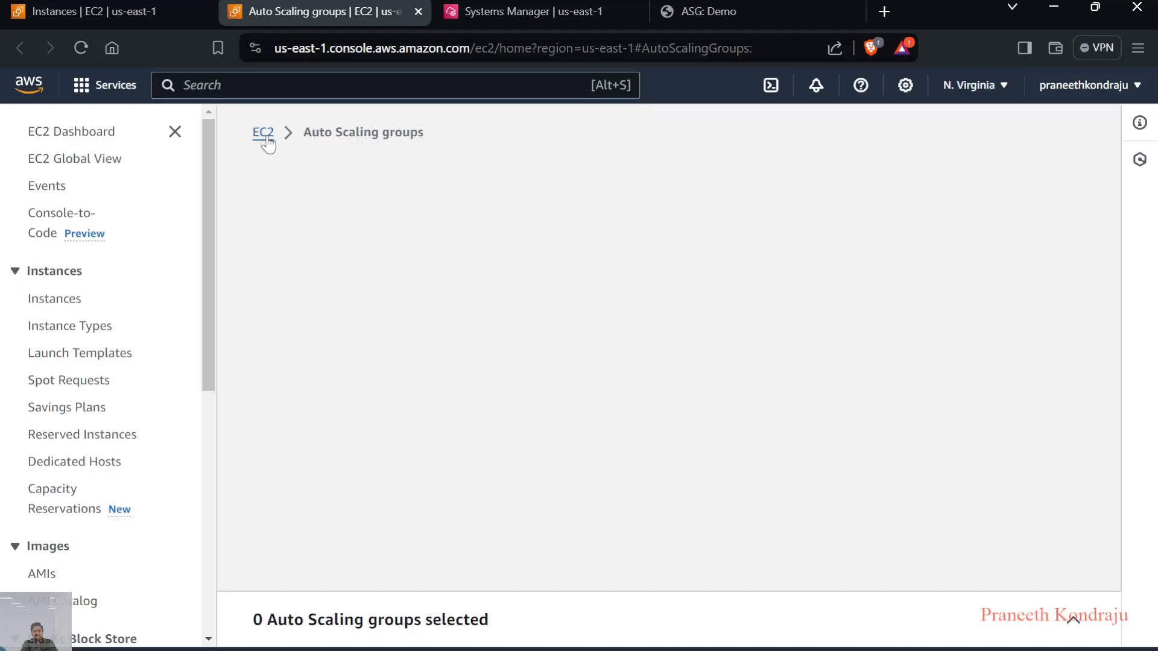
pyautogui.click(143, 14)
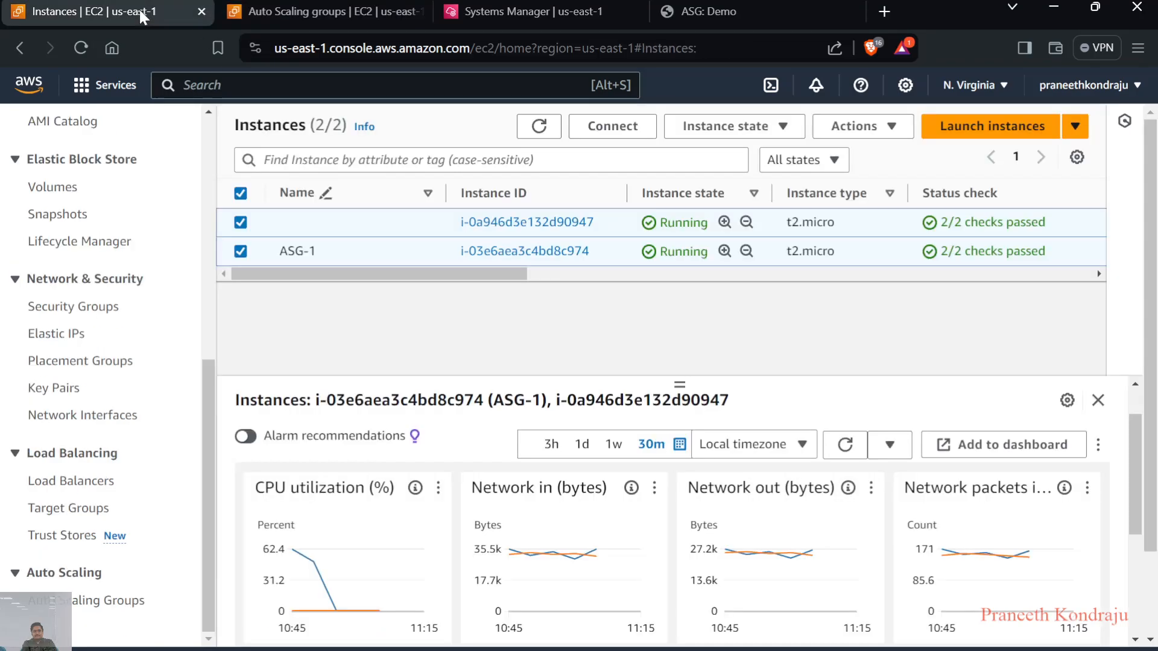
pyautogui.click(539, 126)
# In the new browser tab, reload the Auto Scaling groups page through the EC2 dashboard and open Demo-ASG's details
pyautogui.click(315, 19)
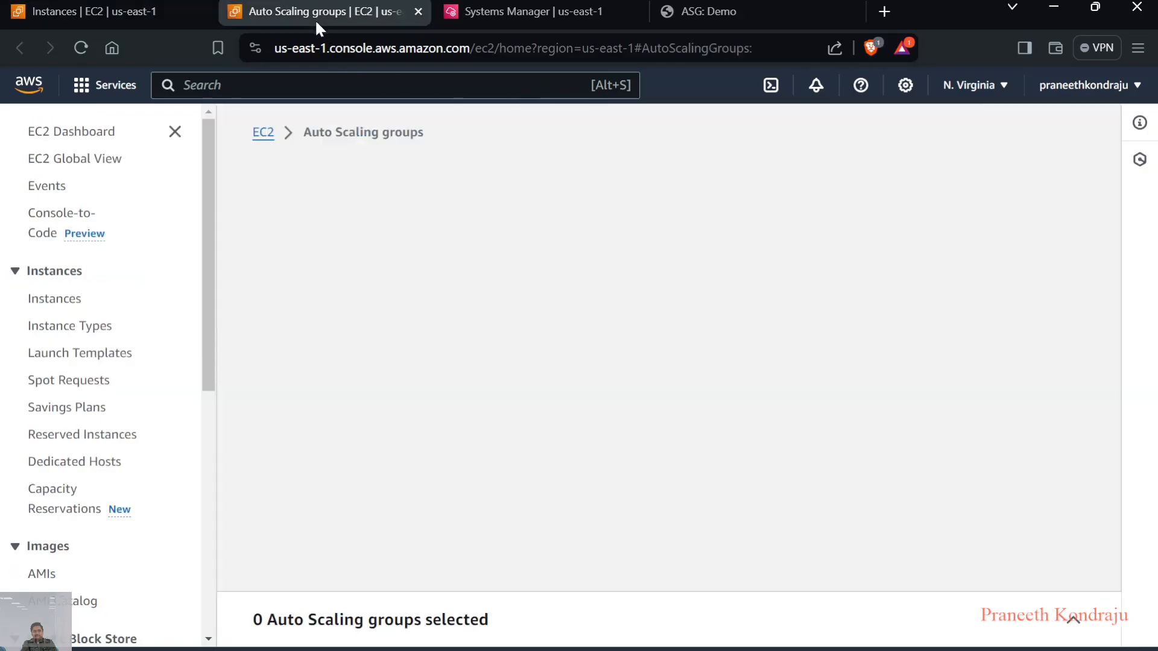
pyautogui.click(262, 134)
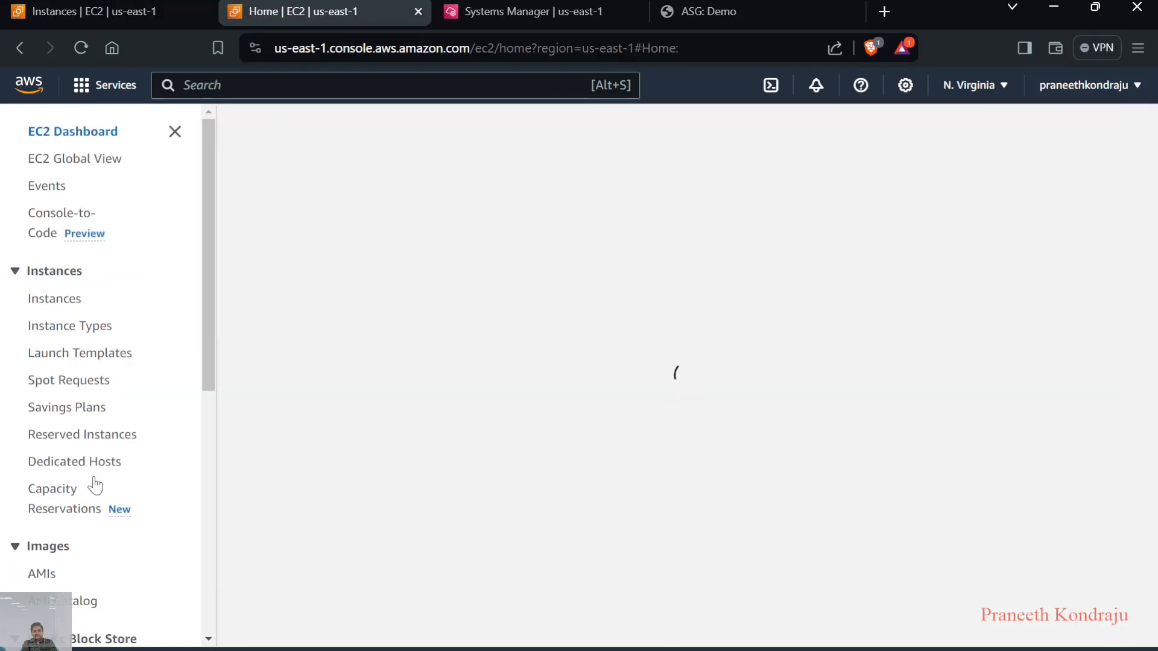
pyautogui.scroll(-3, 96, 481)
pyautogui.scroll(-4, 98, 482)
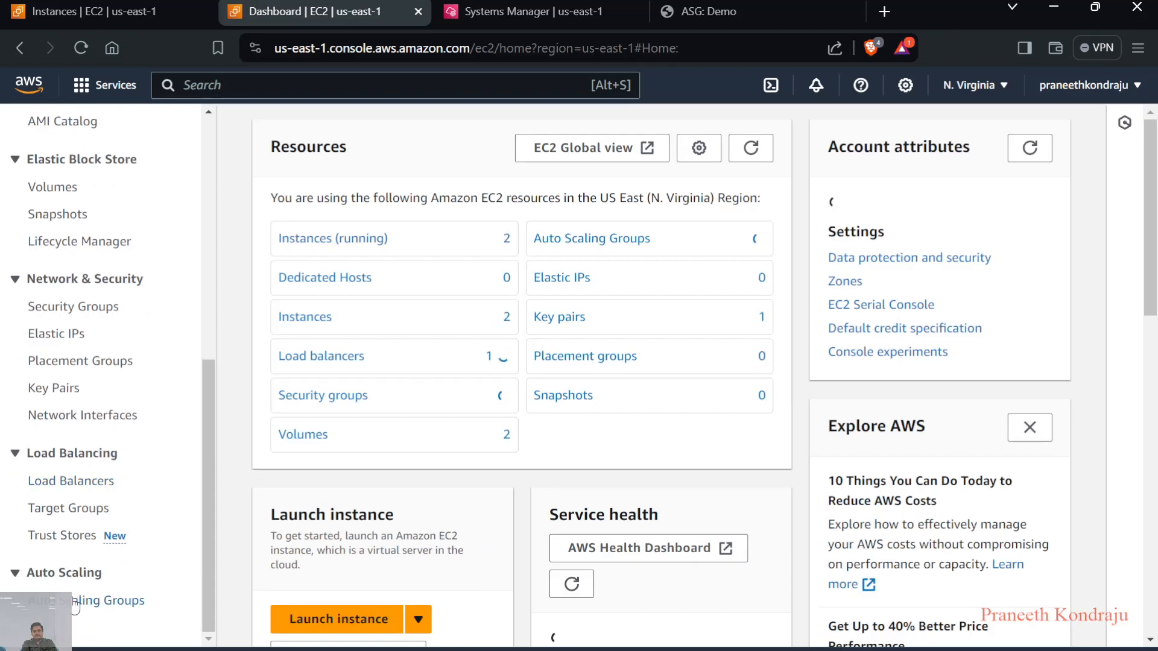
pyautogui.click(74, 601)
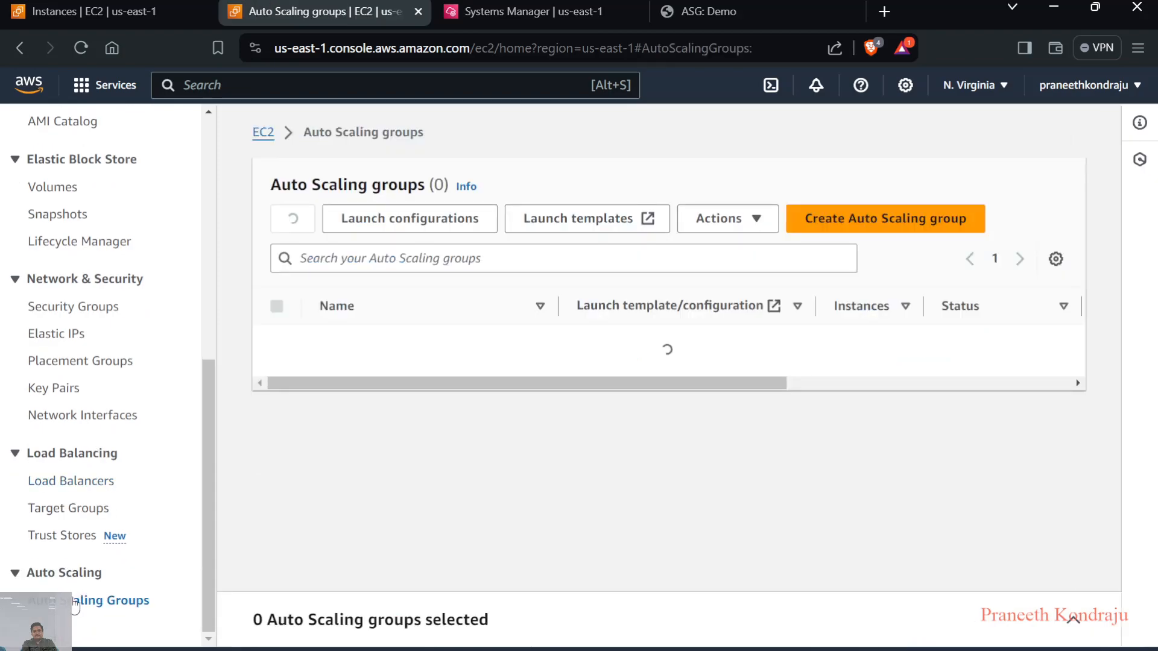
pyautogui.click(277, 342)
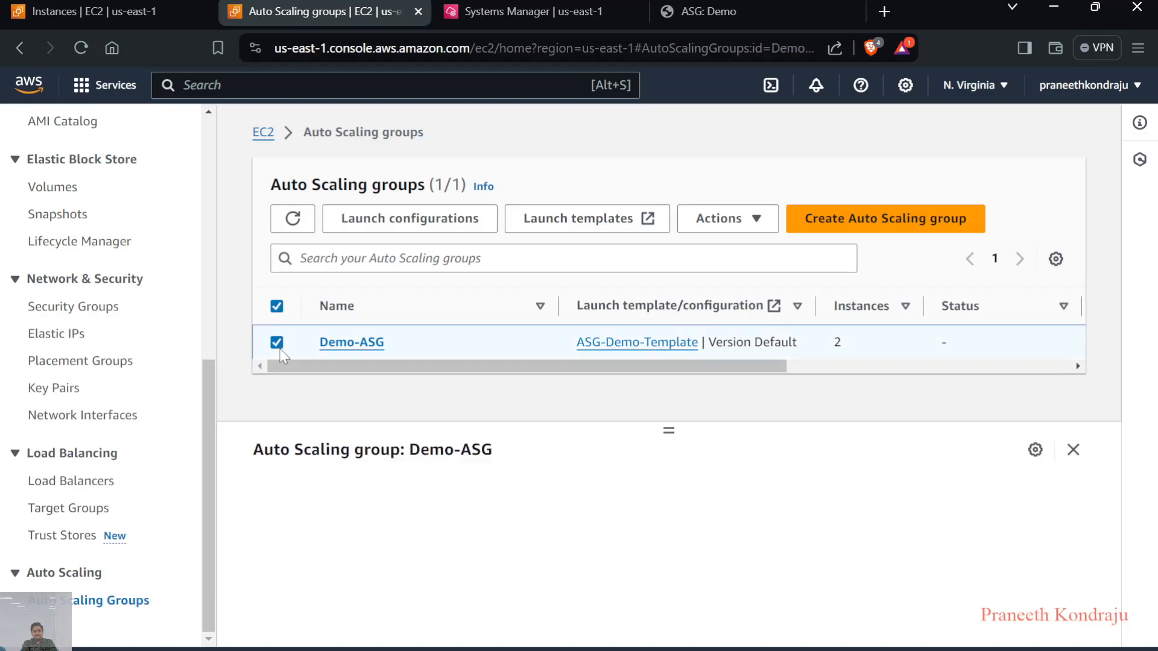
pyautogui.click(369, 345)
# View Demo-ASG's activity history in the new tab and refresh it to check the progress of the instance termination
pyautogui.moveTo(374, 279); pyautogui.dragTo(377, 234)
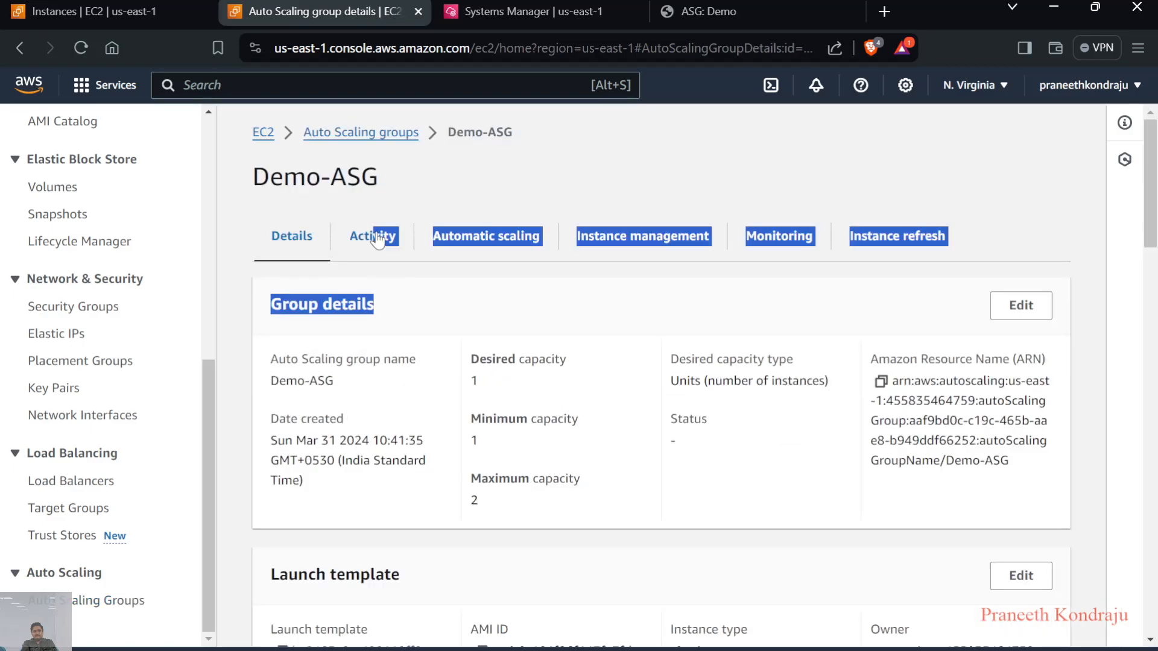
pyautogui.click(376, 234)
pyautogui.scroll(-2, 438, 339)
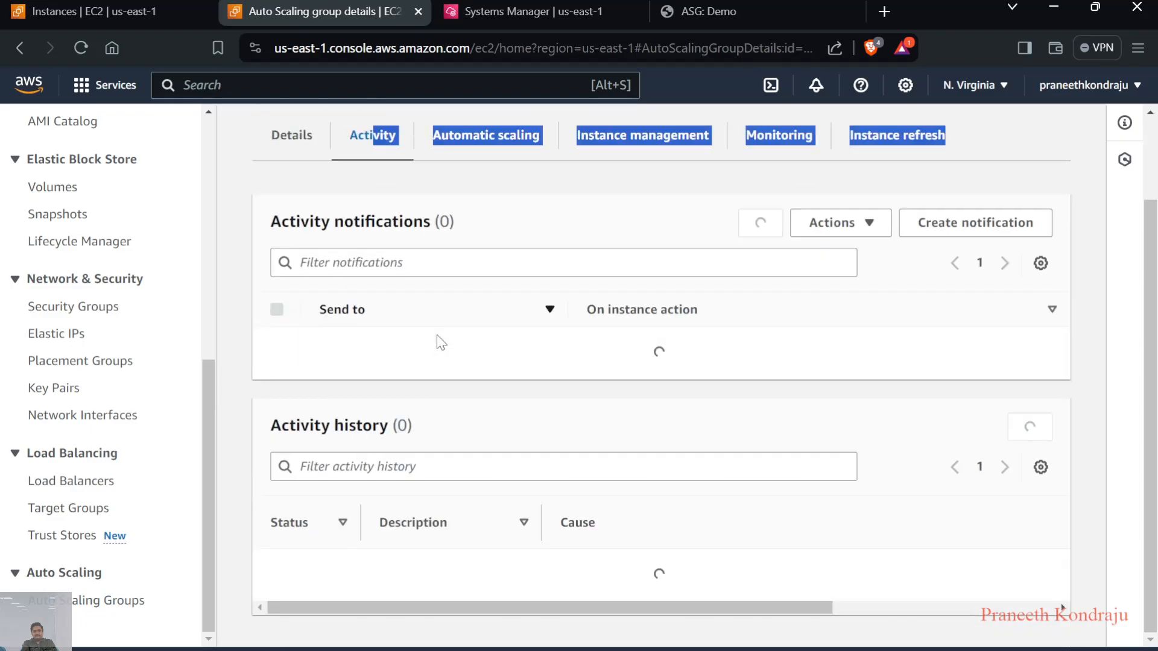
pyautogui.scroll(-3, 437, 338)
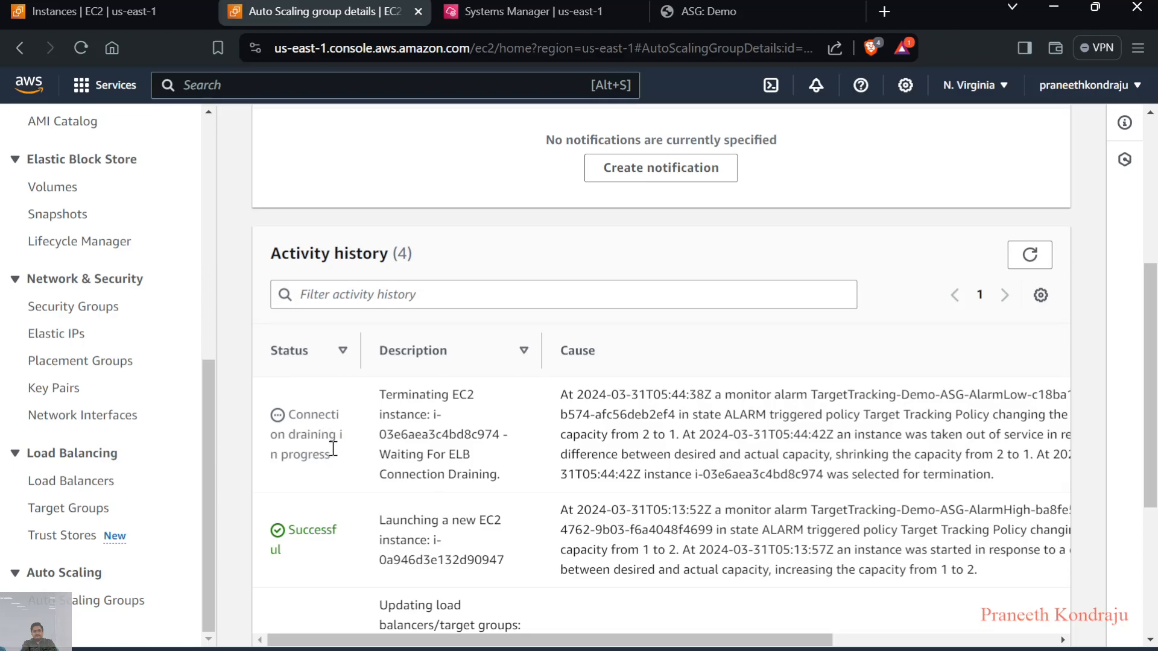
pyautogui.click(1030, 256)
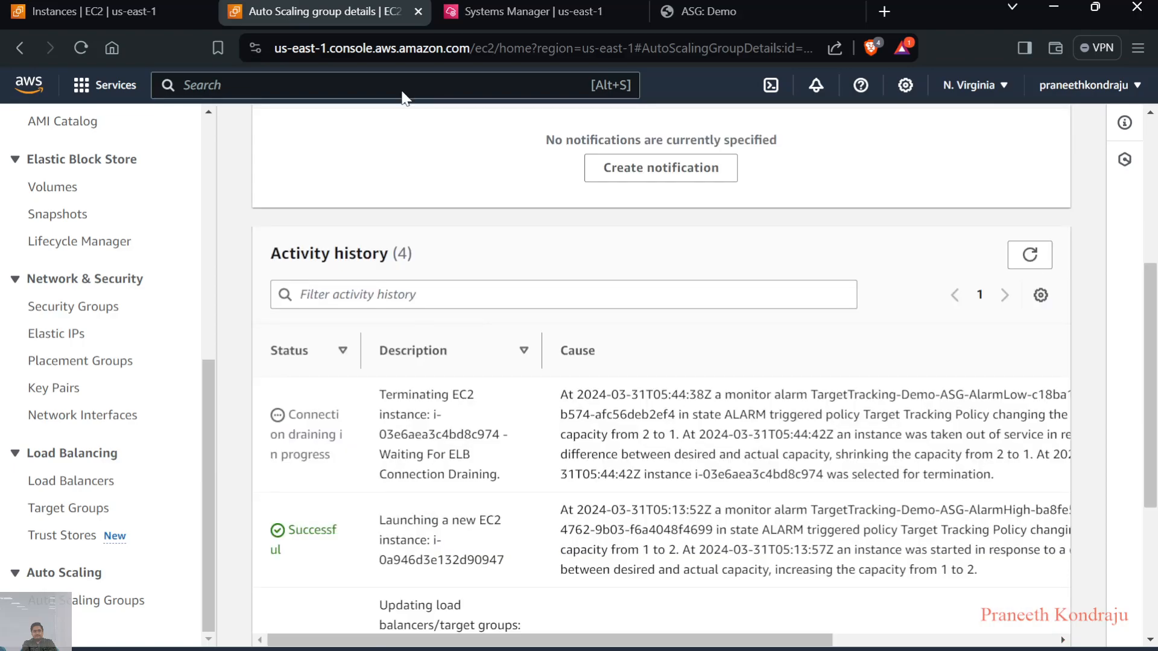
# Switch back to the EC2 instance list and refresh it to check whether ASG-1 is terminating
pyautogui.click(181, 11)
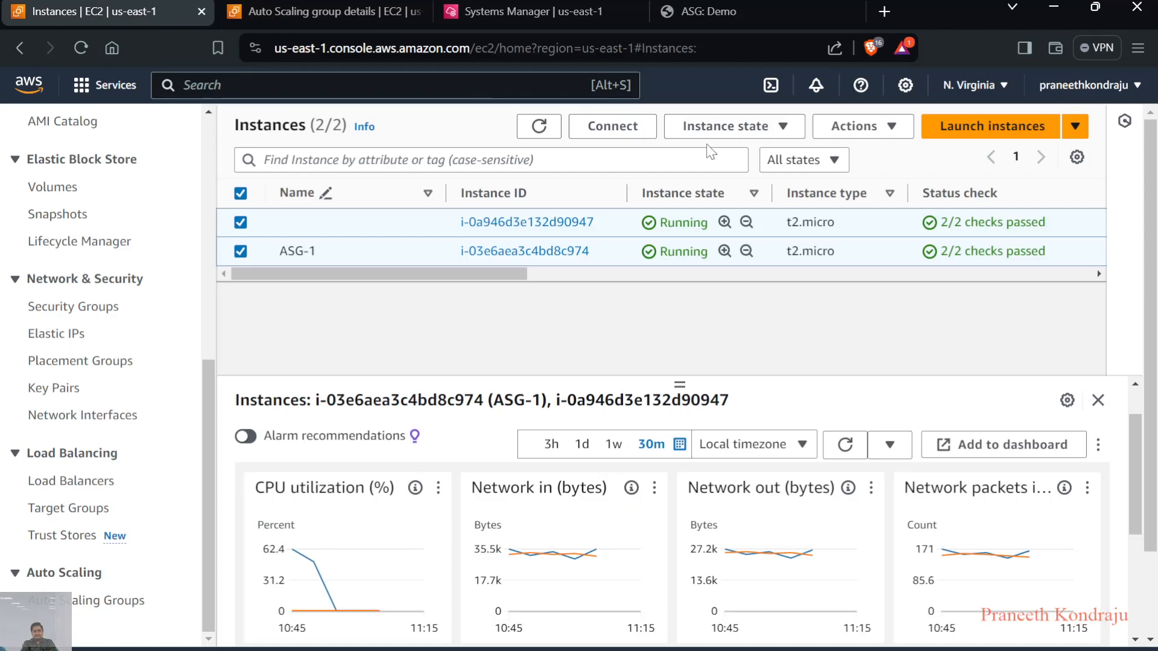
pyautogui.click(542, 126)
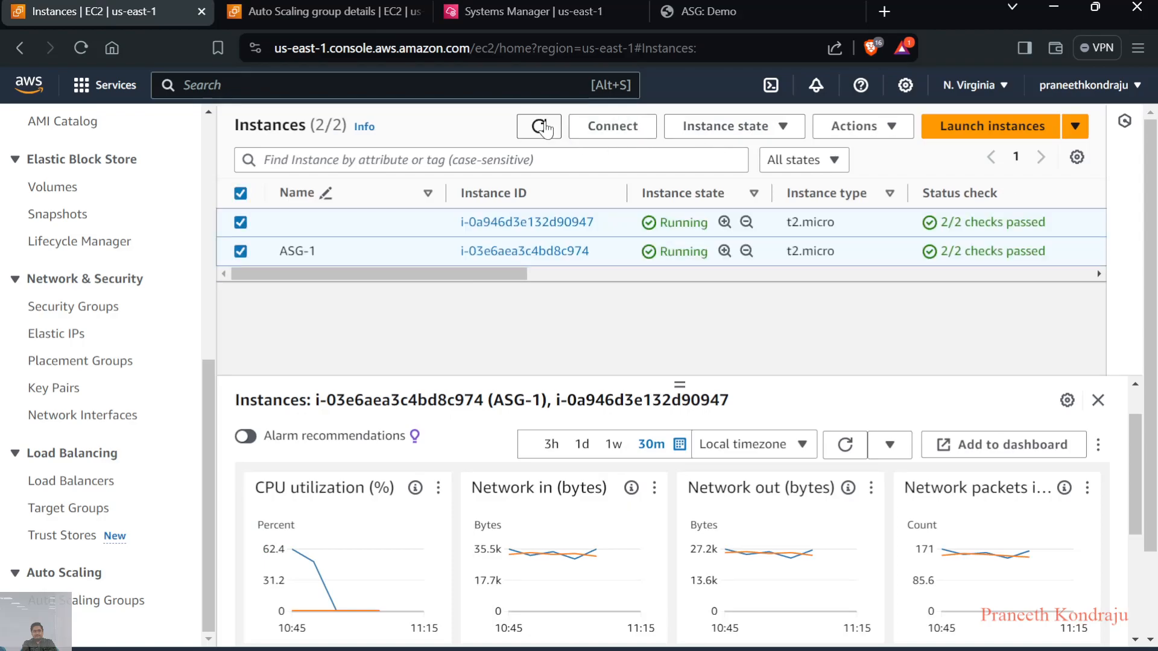
# Check Demo-ASG's activity history, and return to the EC2 instance list to refresh the instances and their monitoring graphs
pyautogui.click(317, 14)
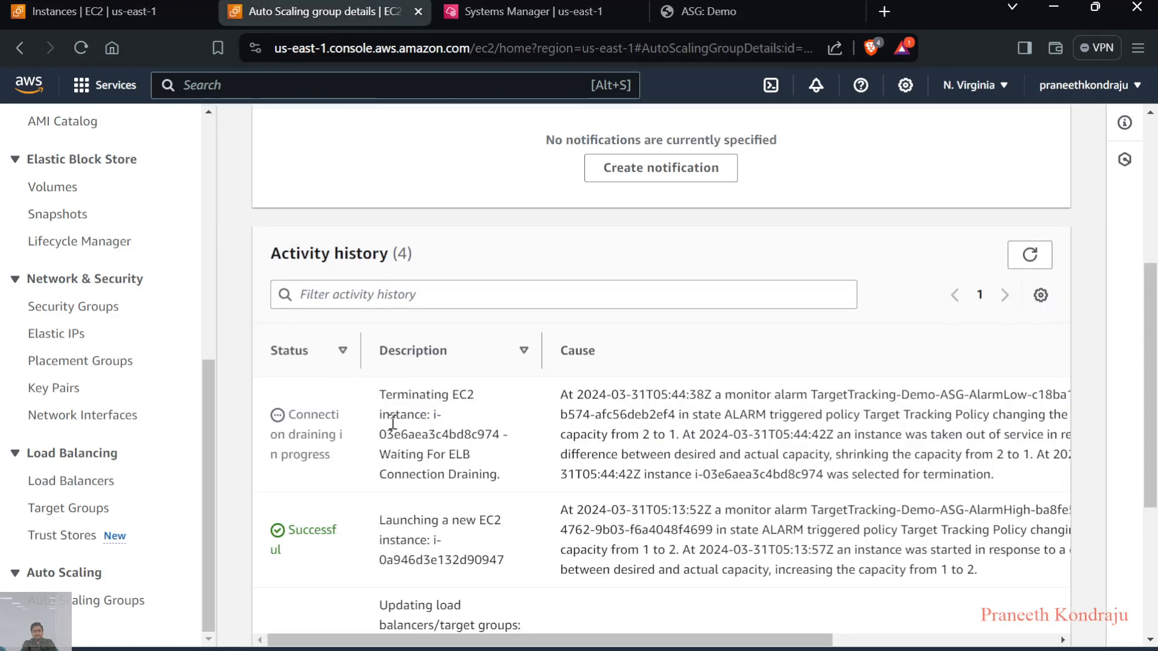
pyautogui.click(117, 5)
pyautogui.click(538, 127)
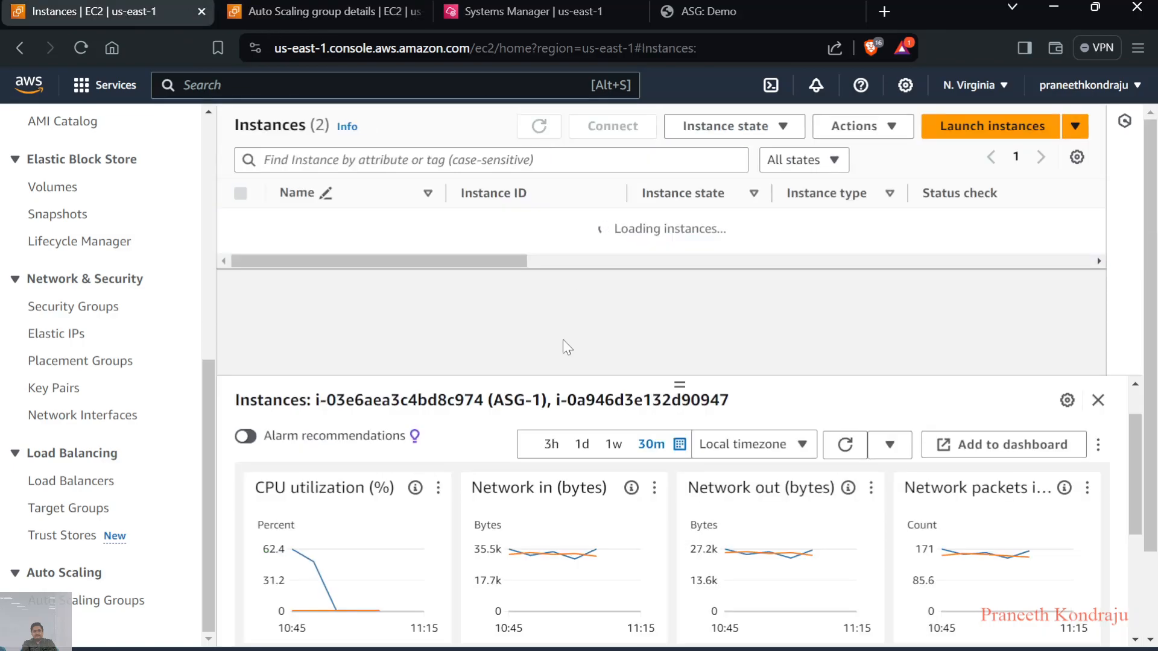
pyautogui.click(845, 444)
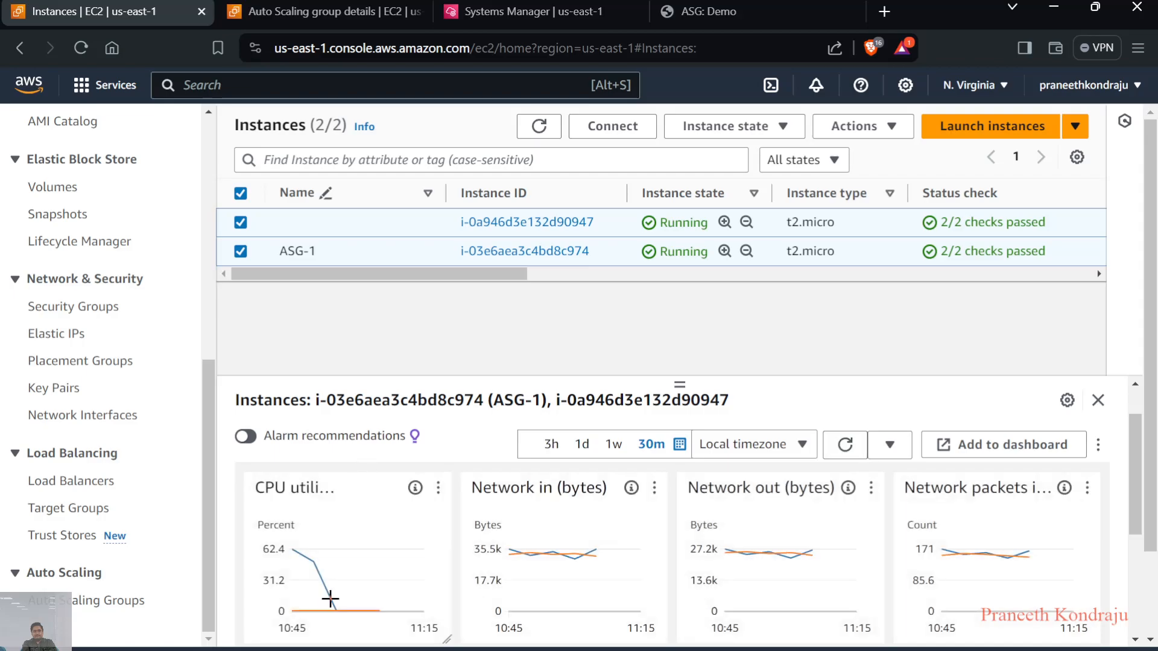
# Deselect the unnamed instance to examine only ASG-1's CPU utilization graph, and refresh the instance list
pyautogui.click(242, 244)
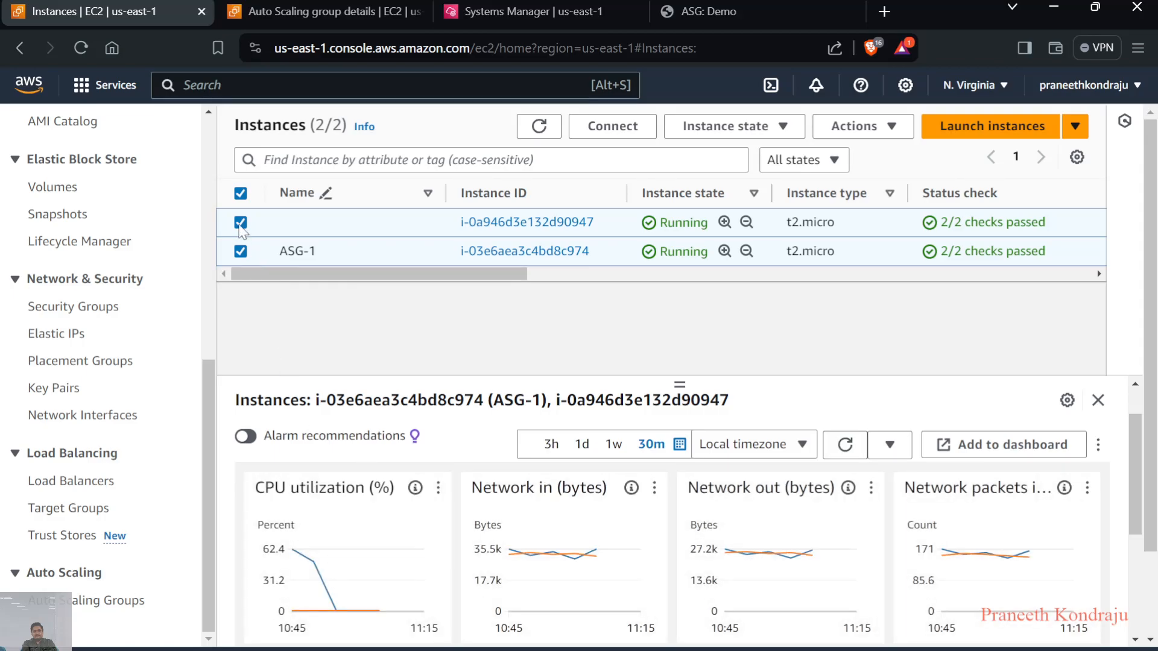
pyautogui.scroll(-2, 372, 562)
pyautogui.scroll(1, 369, 556)
pyautogui.moveTo(382, 502)
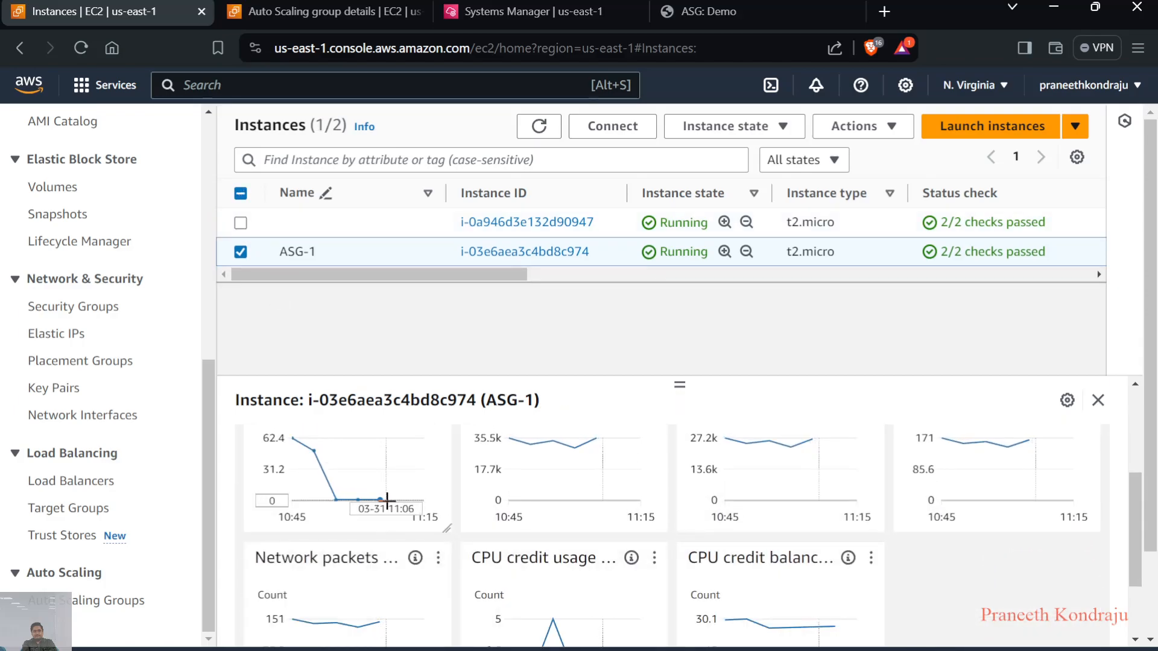
pyautogui.click(539, 127)
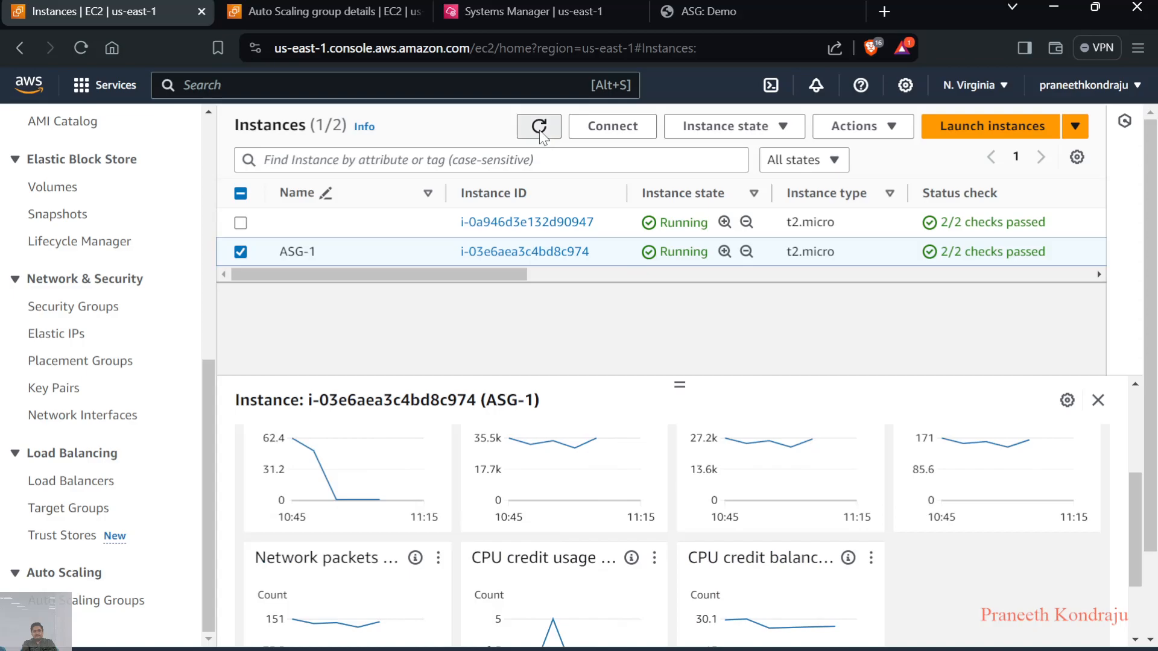
# Switch to the Demo-ASG details tab and refresh the activity history to check the connection draining of the terminating instance
pyautogui.click(318, 24)
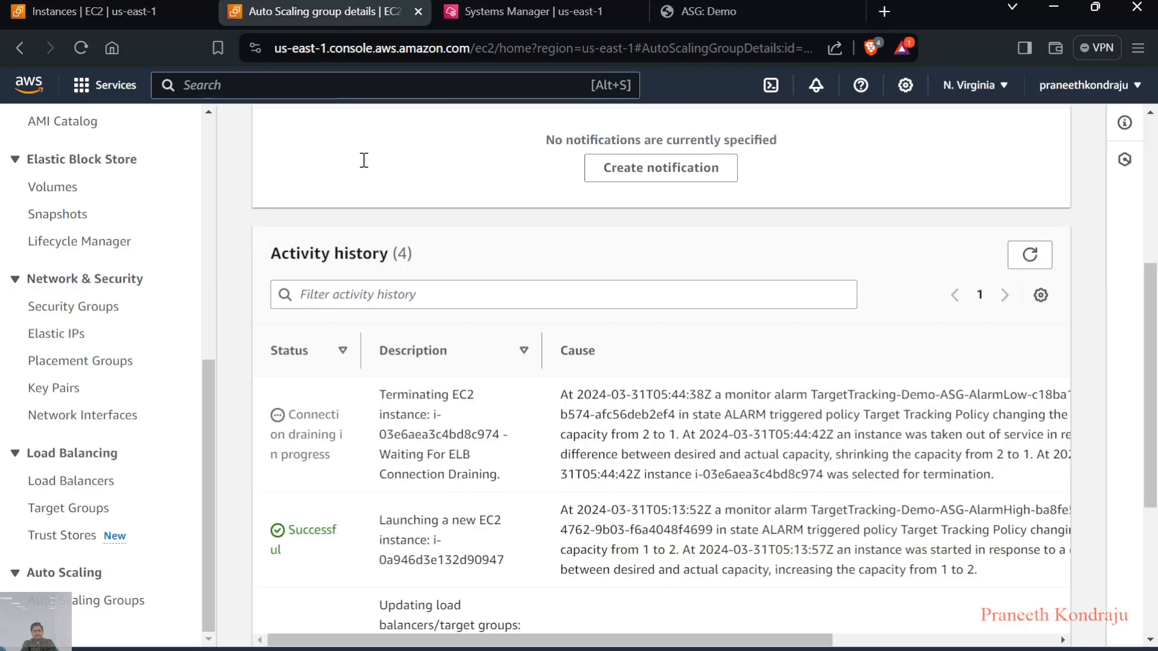
pyautogui.scroll(-1, 410, 347)
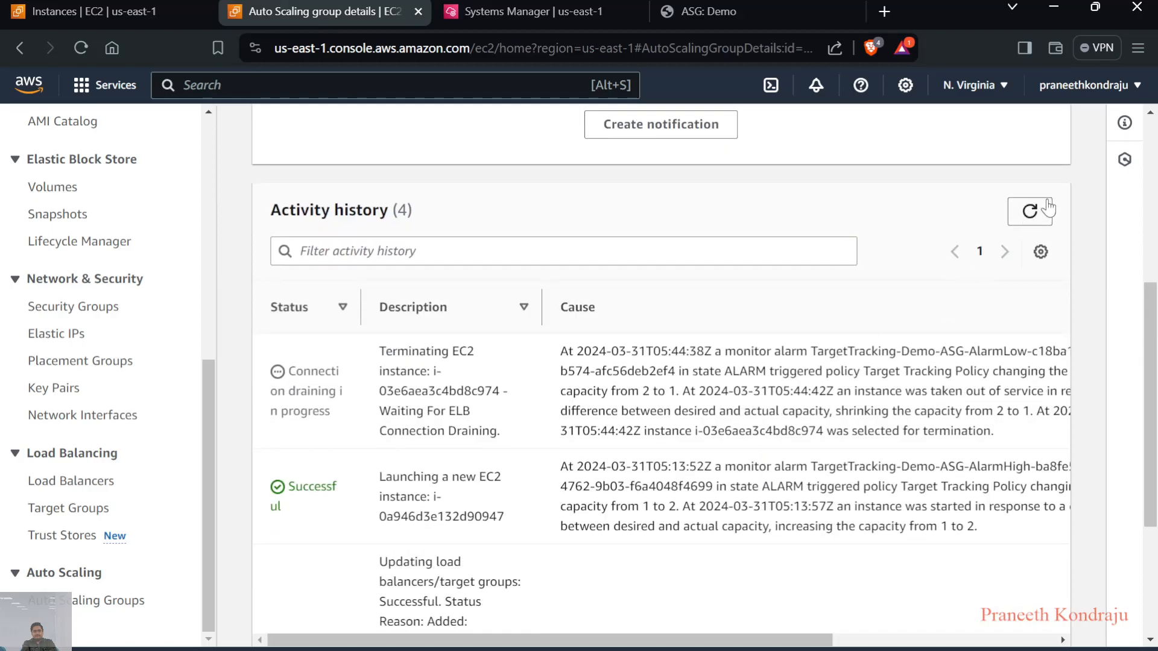
pyautogui.click(1030, 211)
pyautogui.scroll(6, 585, 456)
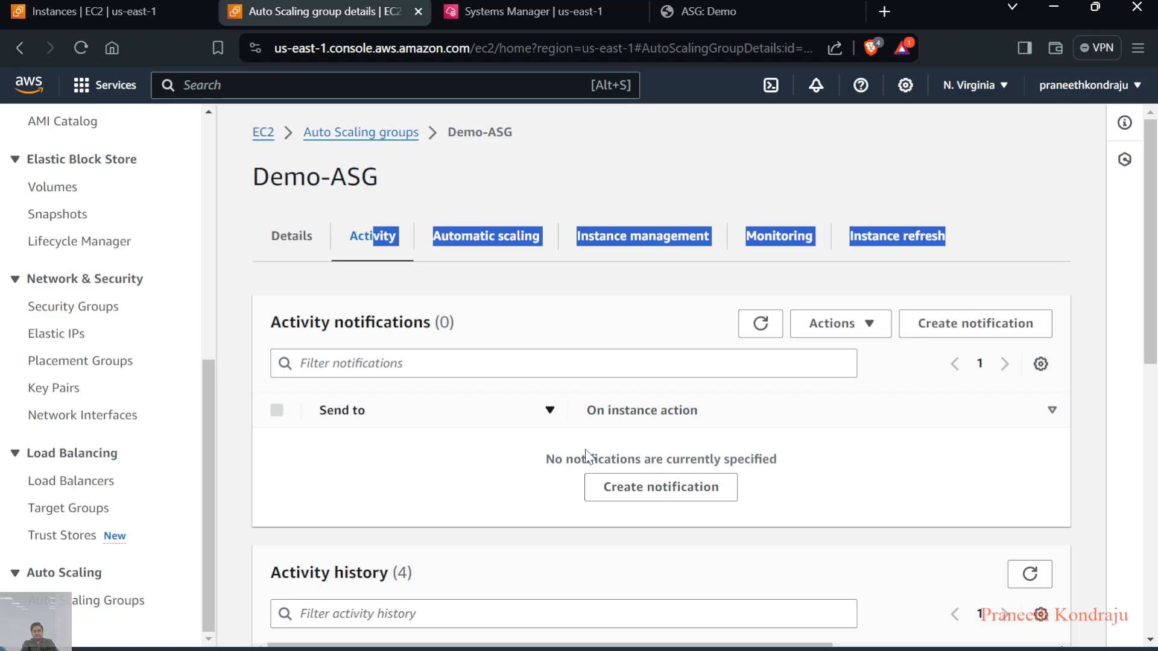
pyautogui.click(640, 493)
pyautogui.scroll(-3, 576, 530)
pyautogui.scroll(-2, 577, 531)
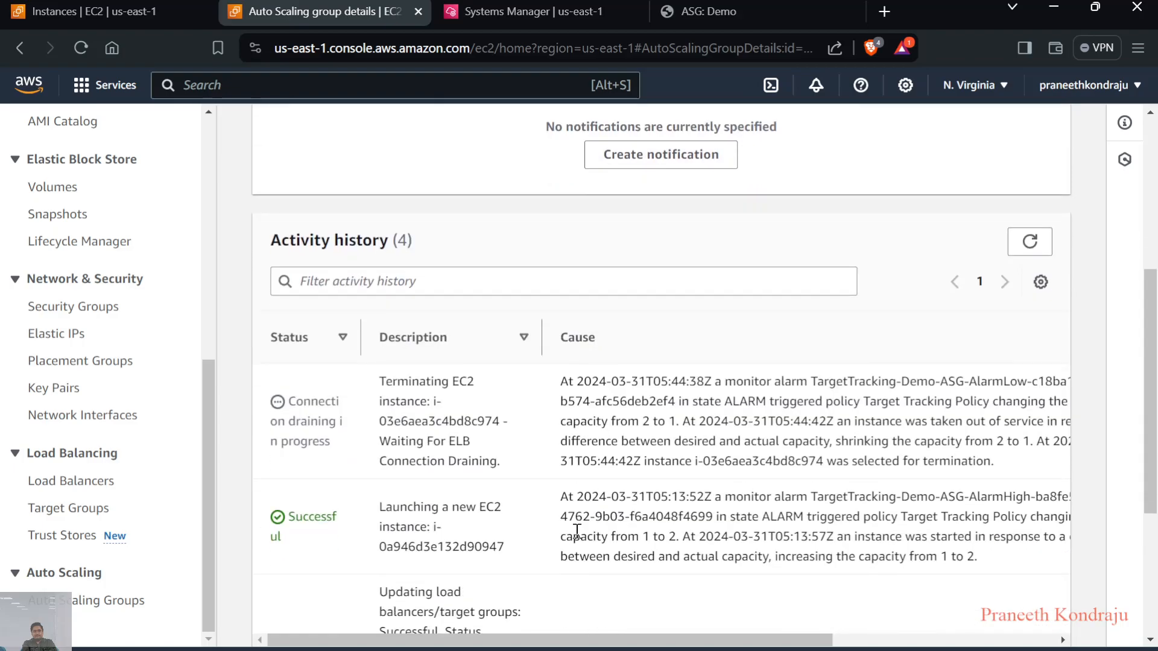
pyautogui.click(1030, 241)
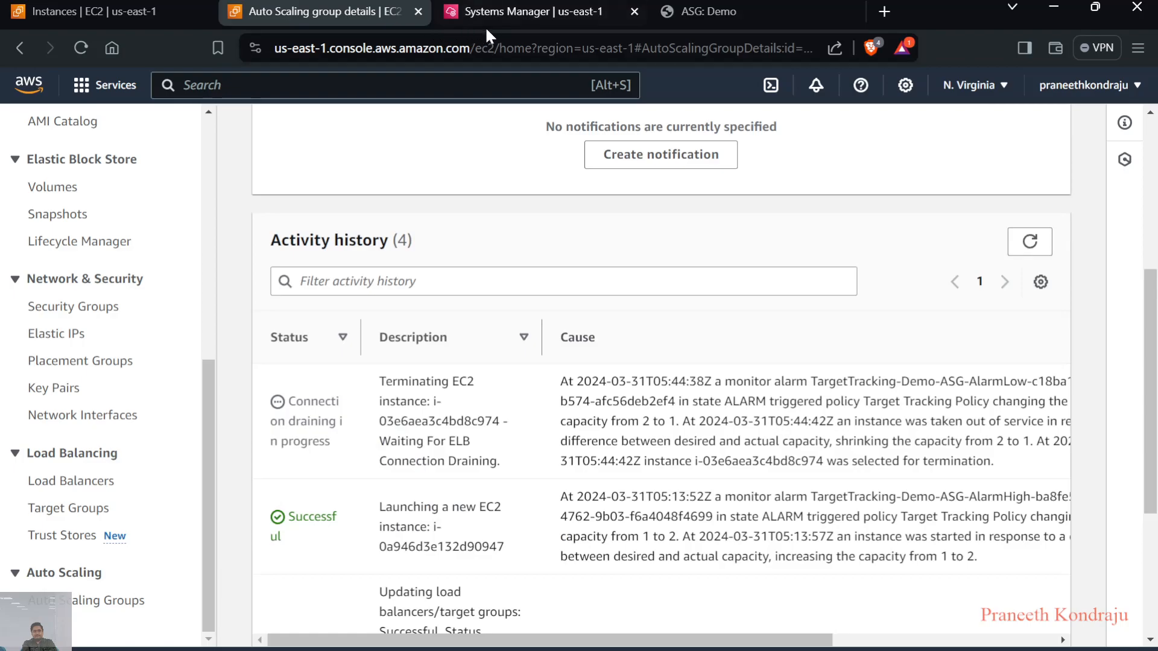
# Refresh the EC2 instance list in its own browser tab, and return to Demo-ASG's activity history to refresh it too
pyautogui.click(78, 9)
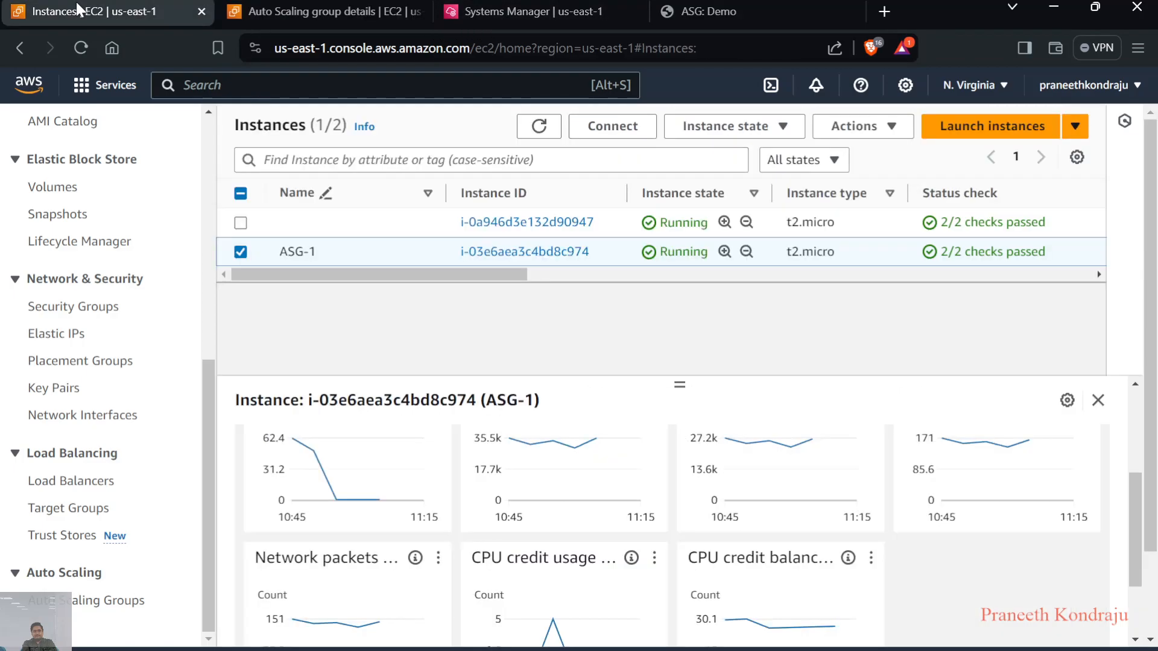
pyautogui.click(538, 126)
pyautogui.click(331, 9)
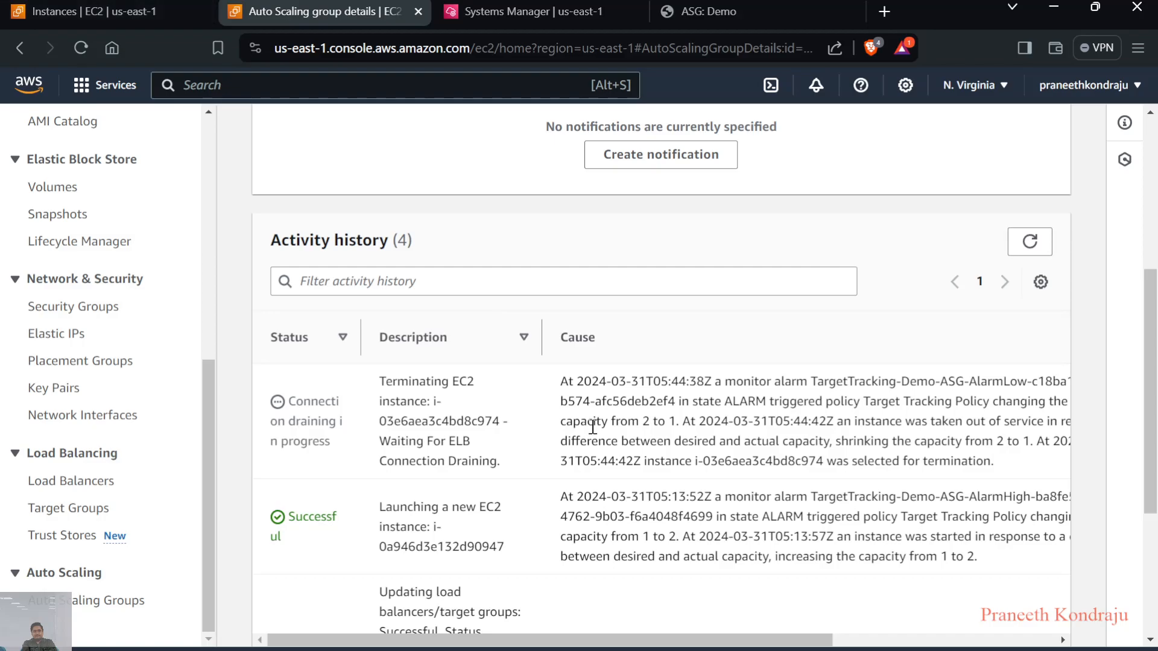
pyautogui.click(1026, 239)
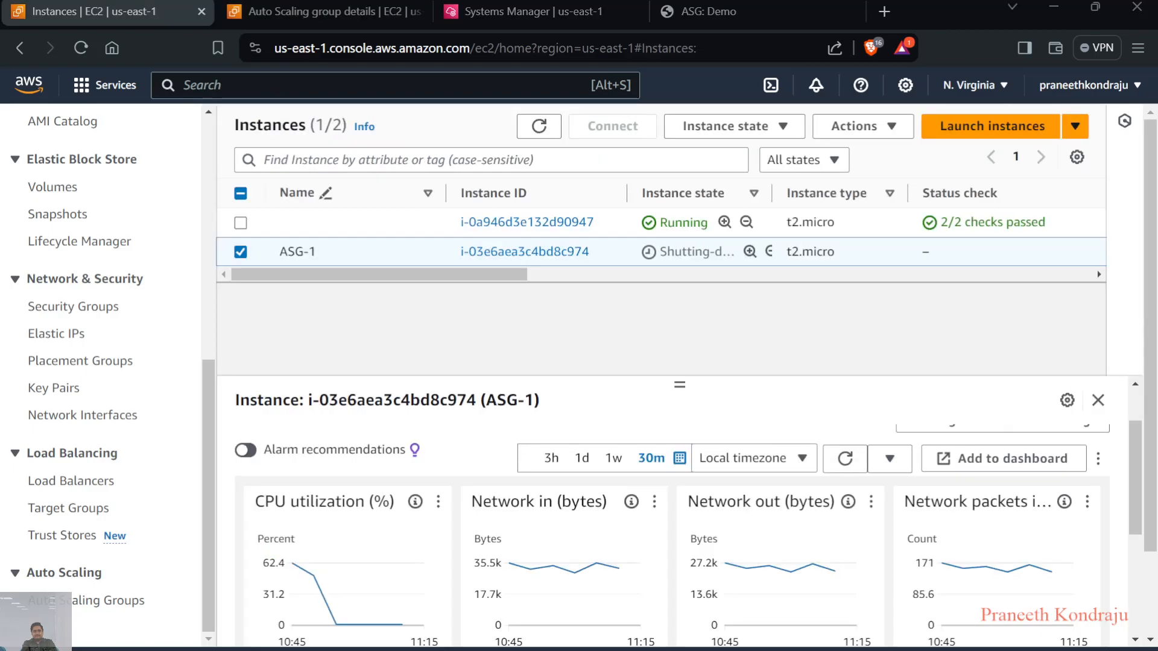
# Refresh the instance list to follow ASG-1's state, and compare it with Demo-ASG's refreshed activity history
pyautogui.click(539, 128)
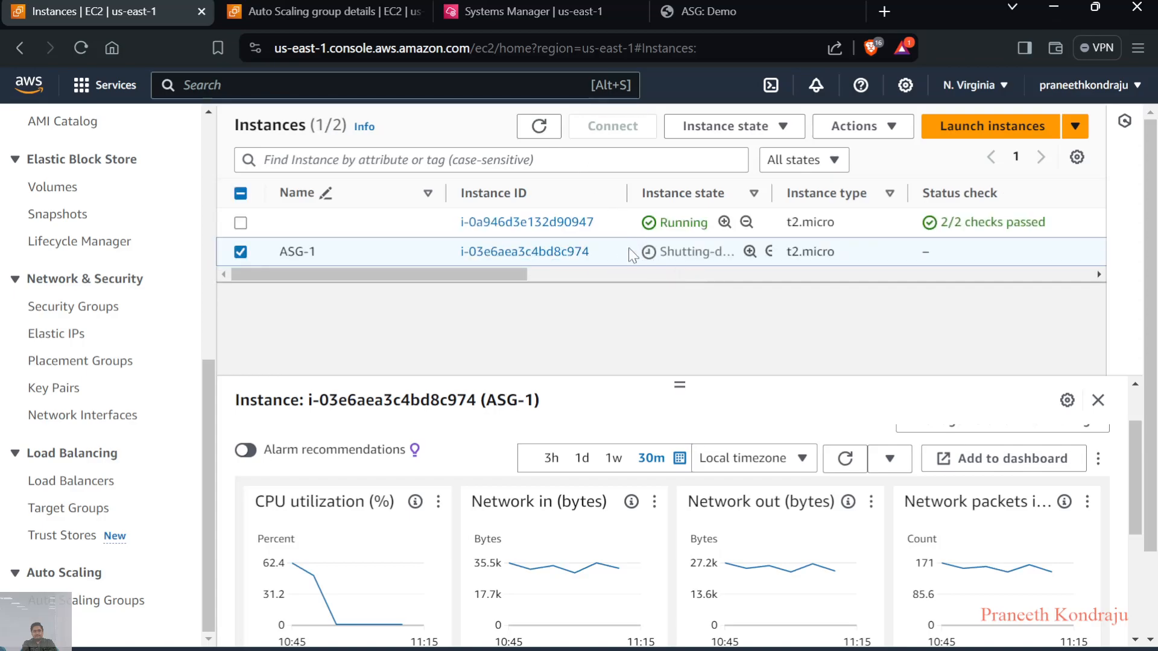
pyautogui.click(539, 128)
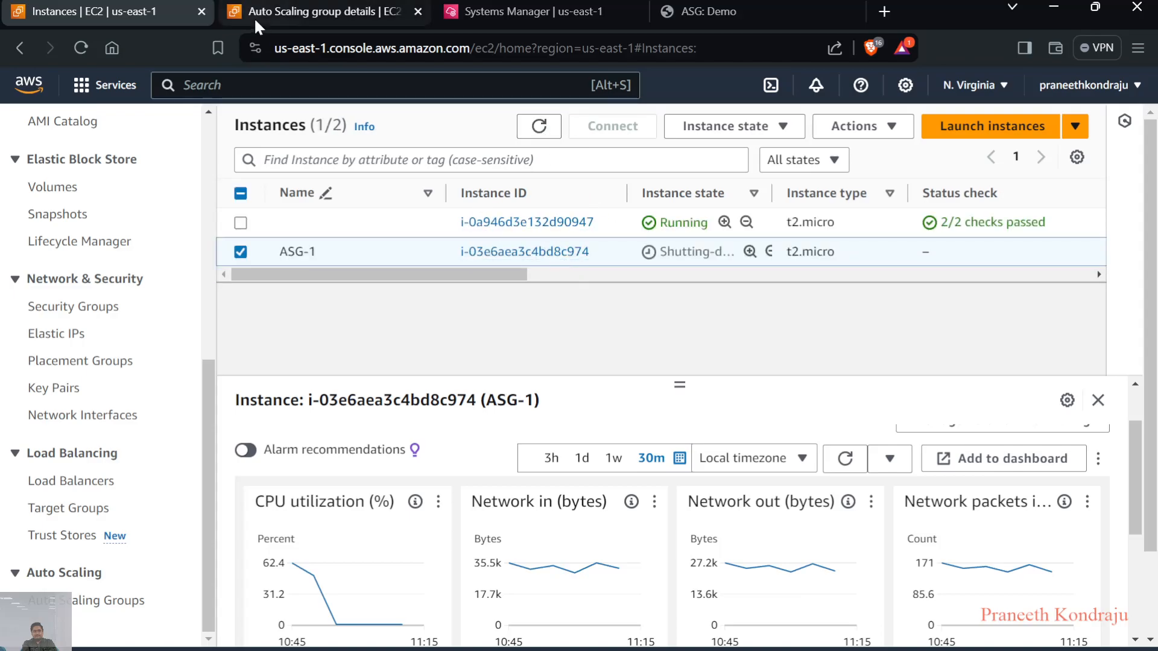
pyautogui.click(306, 16)
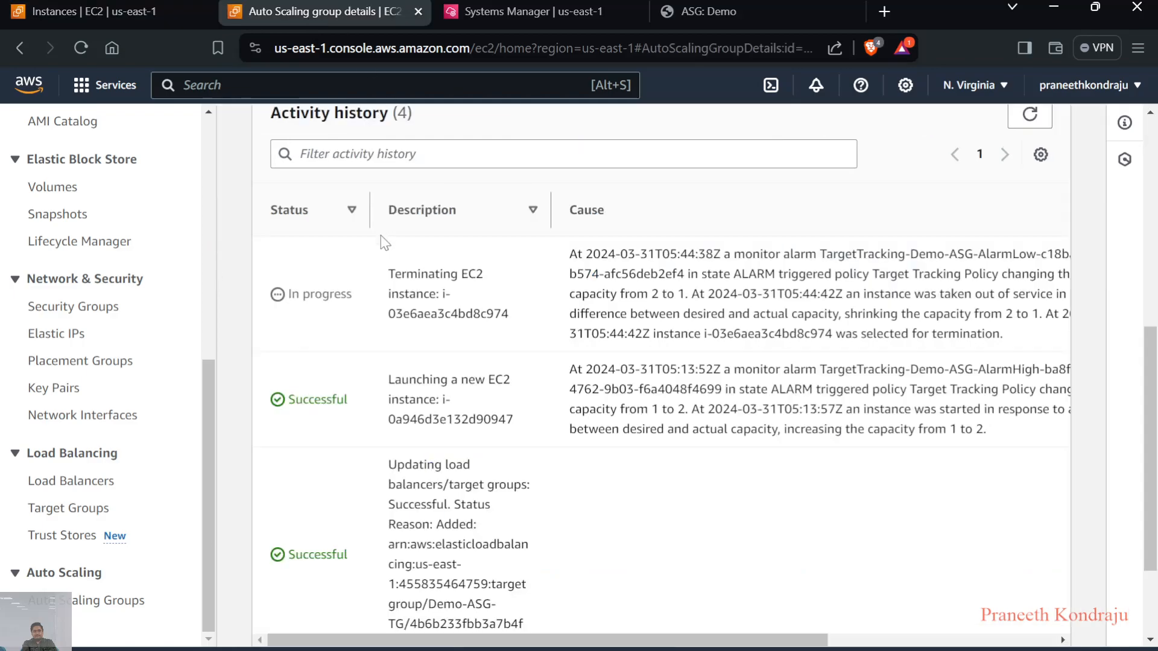
pyautogui.click(1029, 115)
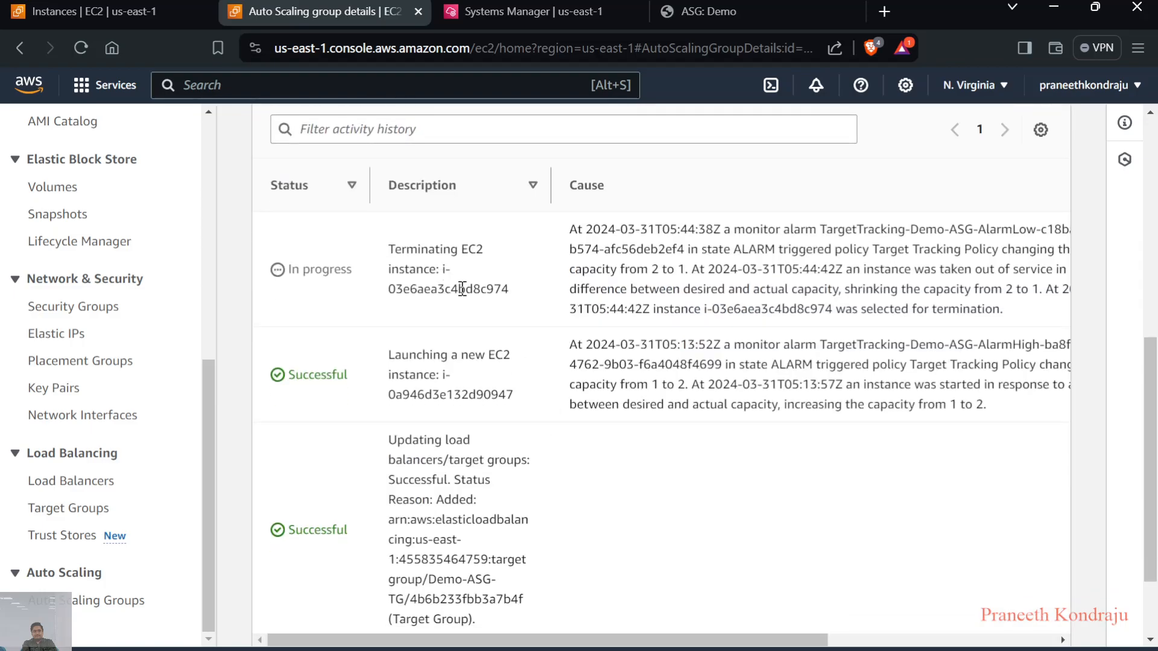
pyautogui.click(124, 7)
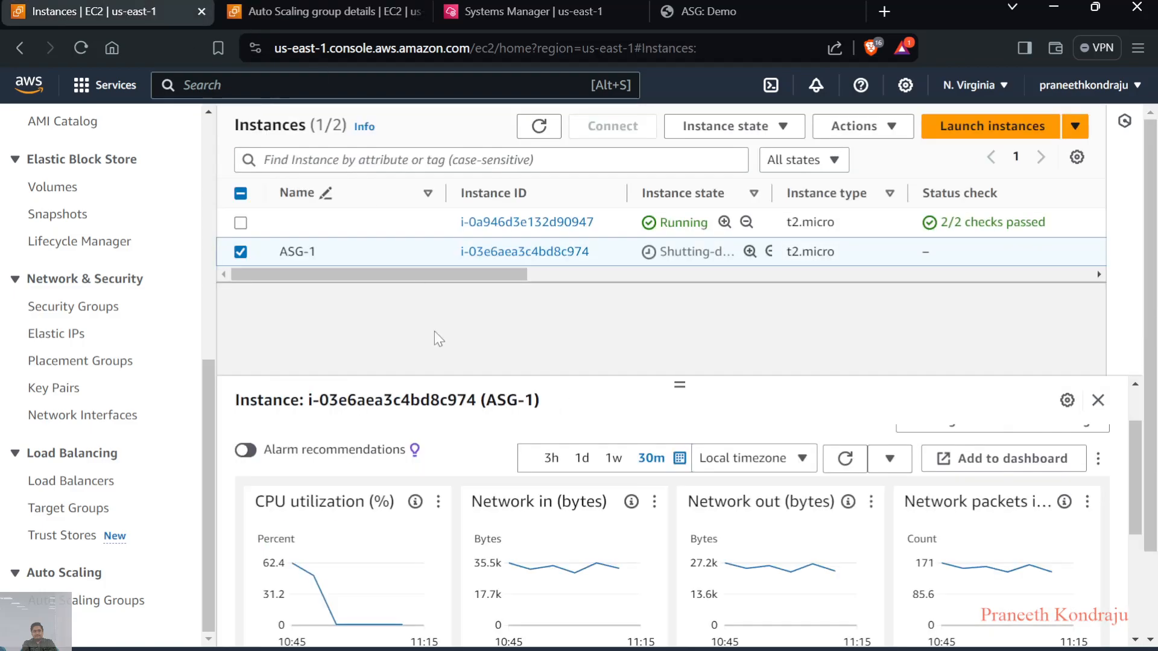
# Review and refresh all of Demo-ASG's activity history entries, and return to the instance list to refresh ASG-1's state
pyautogui.click(284, 9)
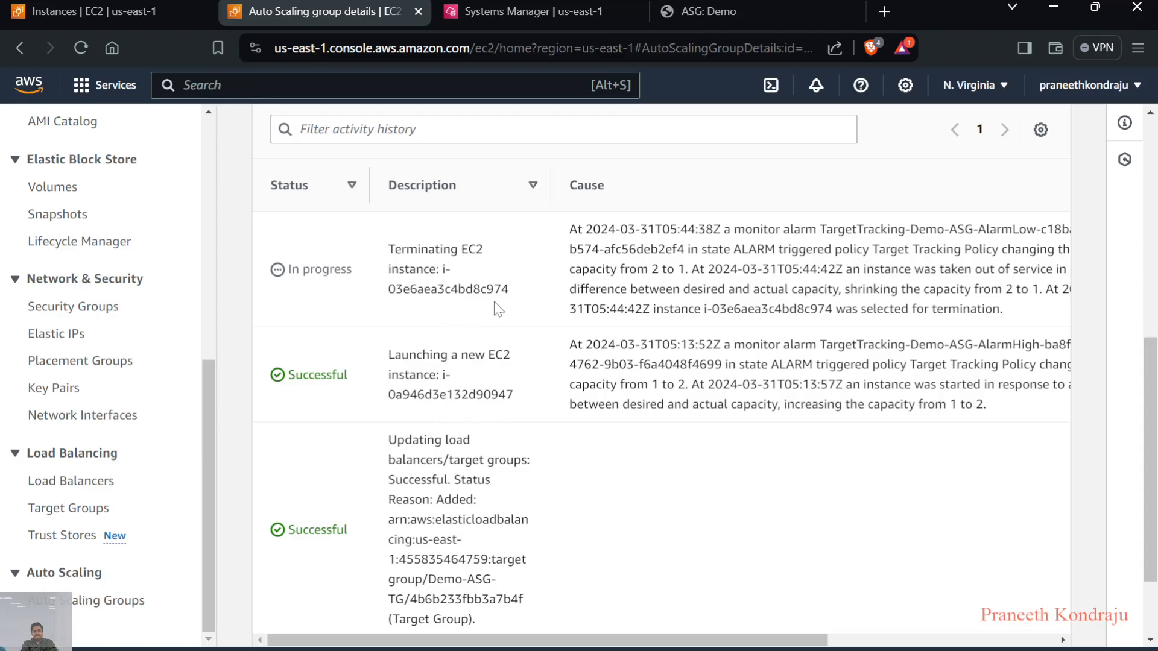
pyautogui.scroll(-2, 497, 306)
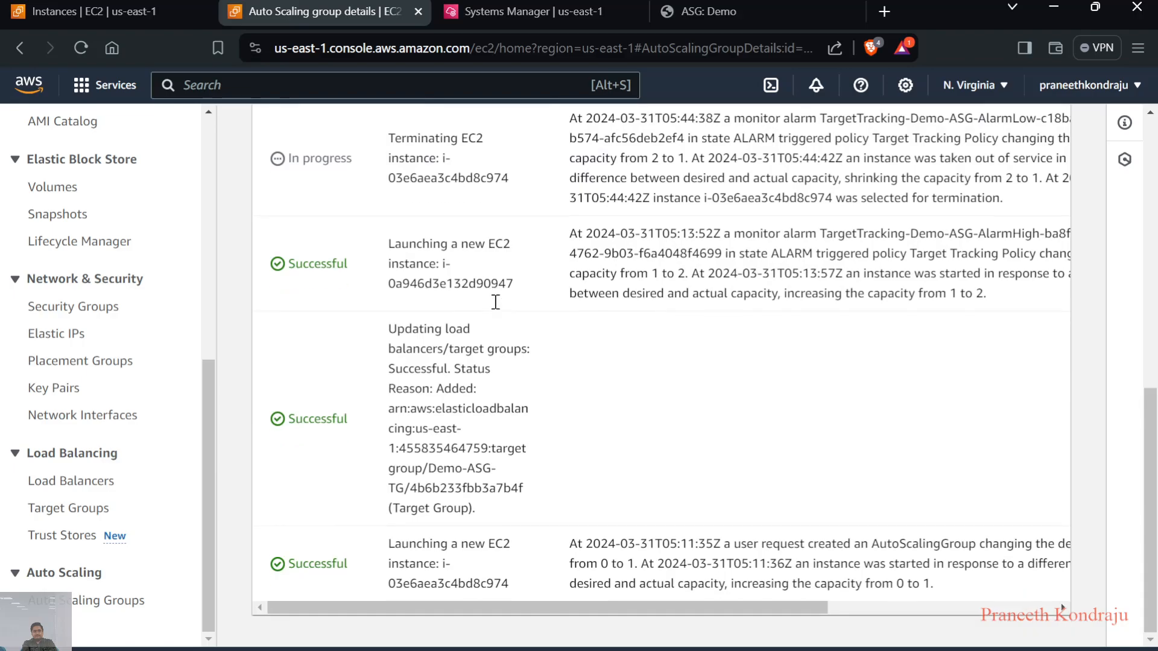
pyautogui.scroll(3, 495, 302)
pyautogui.scroll(1, 495, 301)
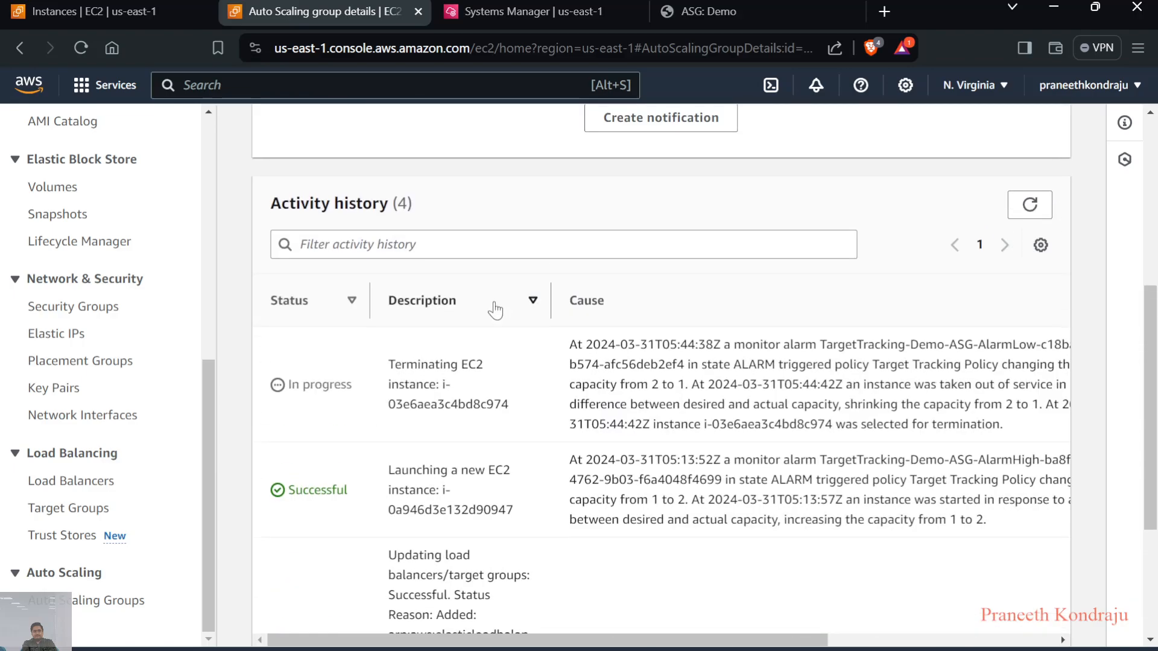
pyautogui.click(1031, 205)
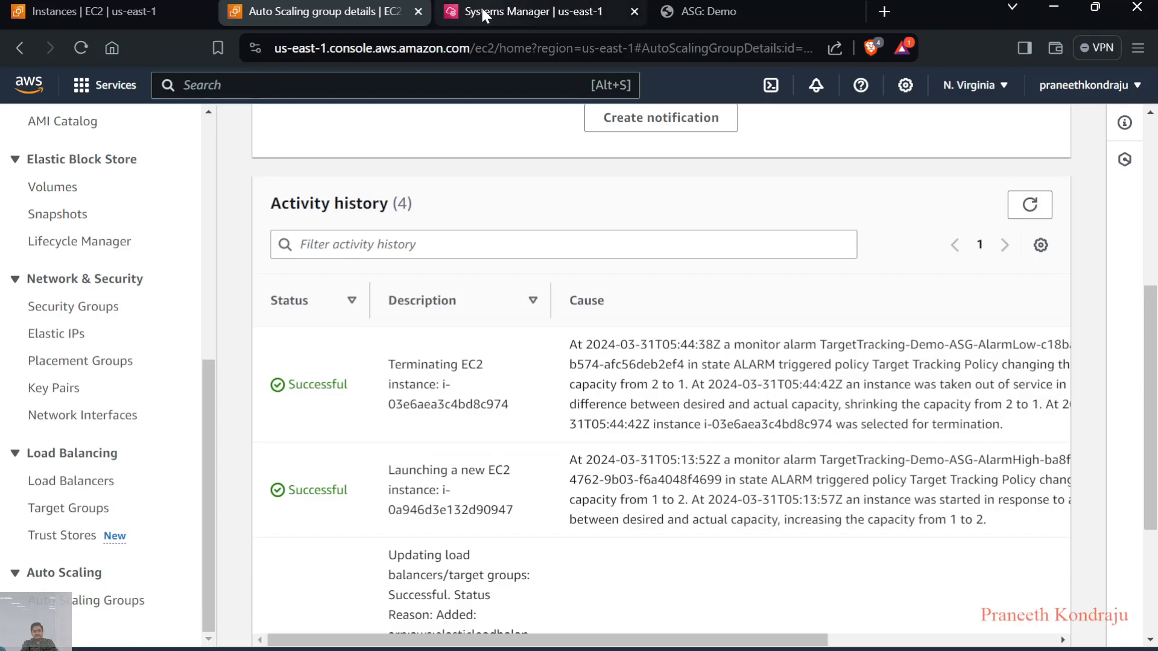
pyautogui.click(110, 6)
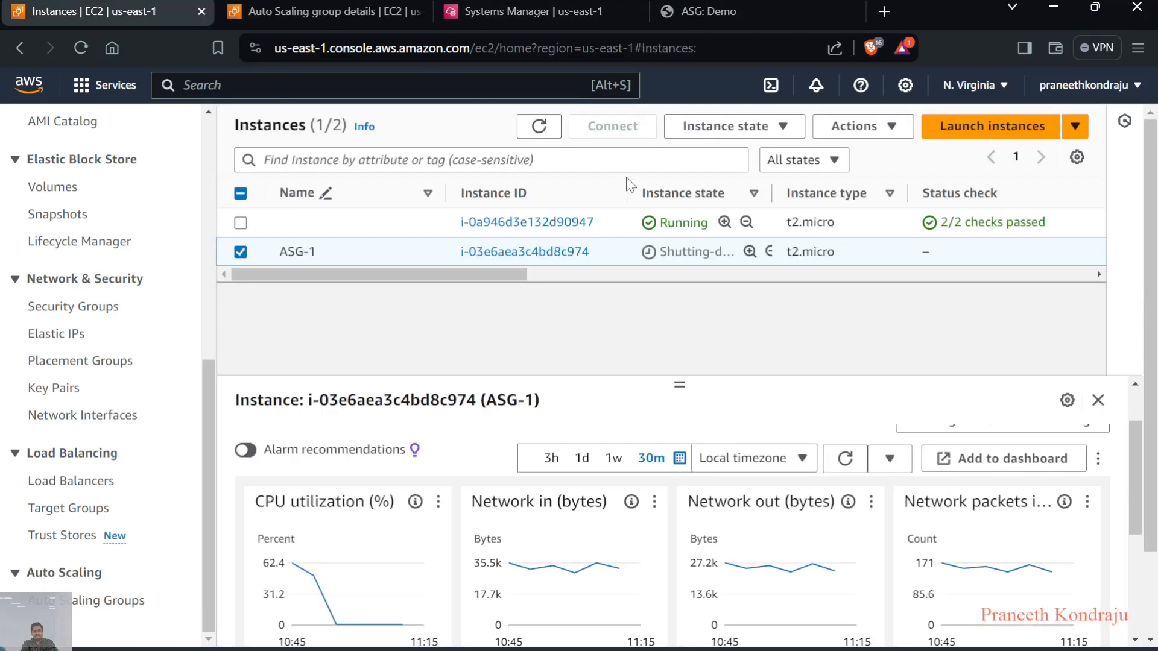
pyautogui.click(539, 126)
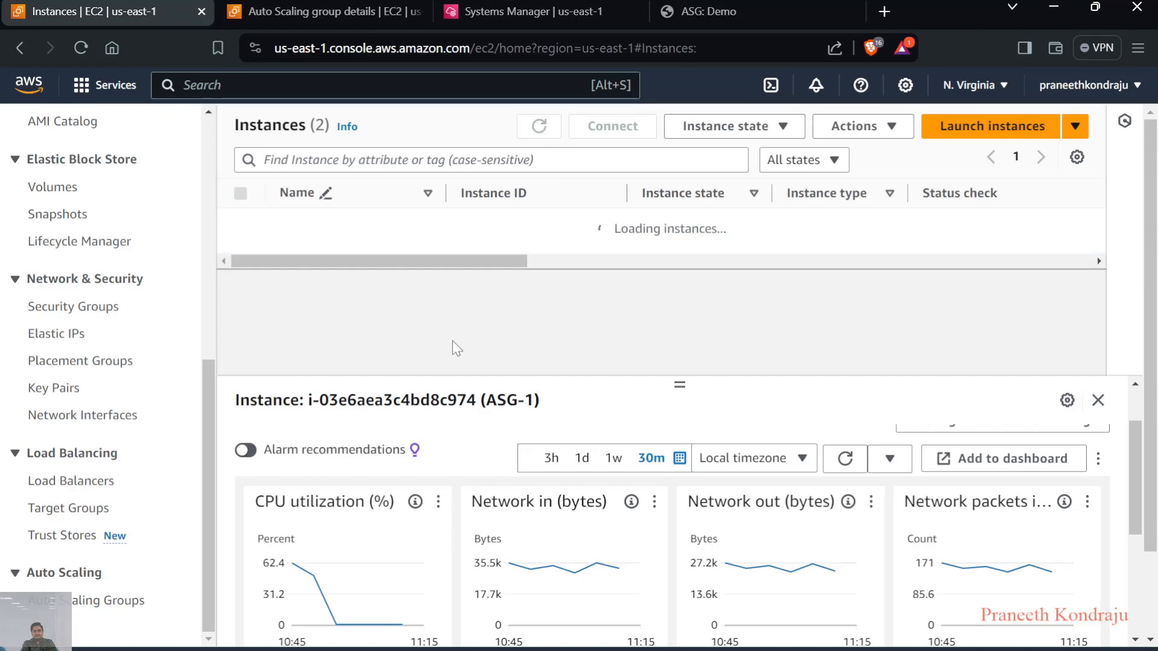